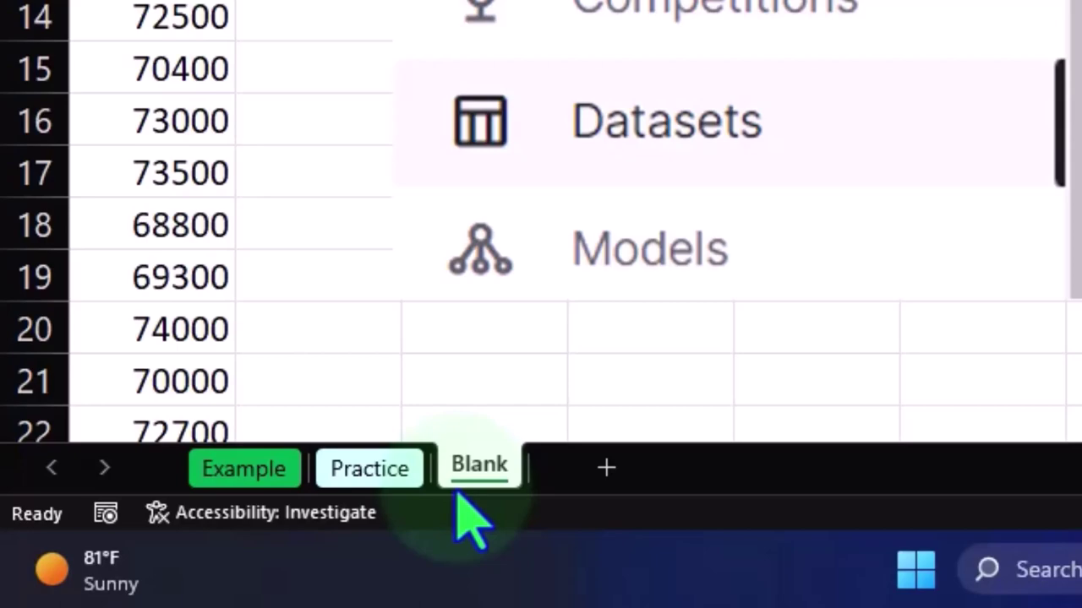
Step: Switch to the Example sheet and review the salary data, mean 71,498, median and histogram
{"action": "left_click", "coordinate": [268, 471]}
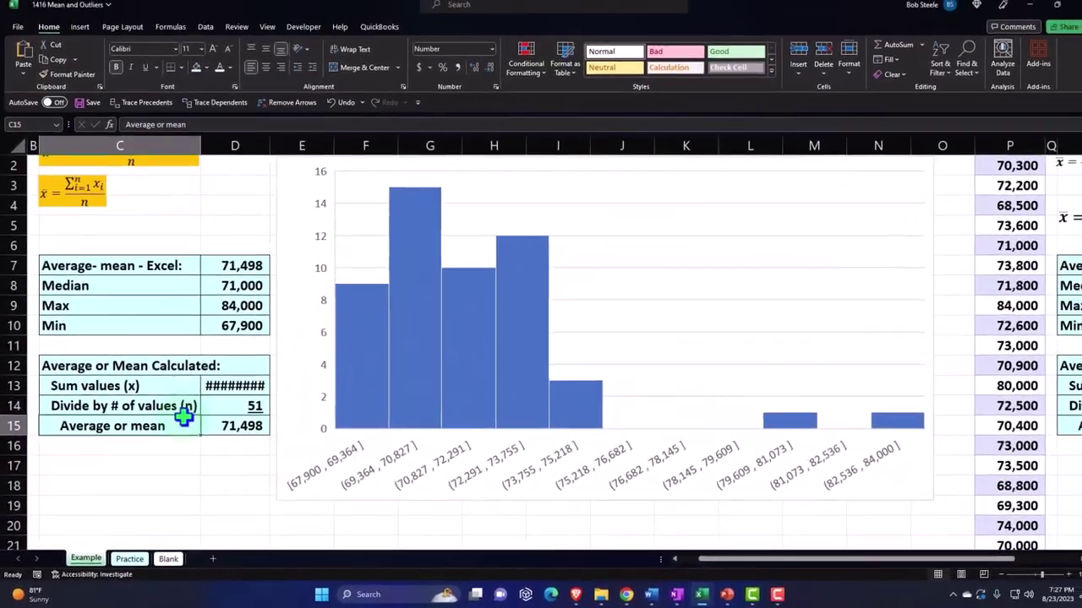
{"action": "scroll", "coordinate": [184, 414], "scroll_direction": "up", "scroll_amount": 2}
{"action": "left_click_drag", "start_coordinate": [708, 560], "coordinate": [634, 575]}
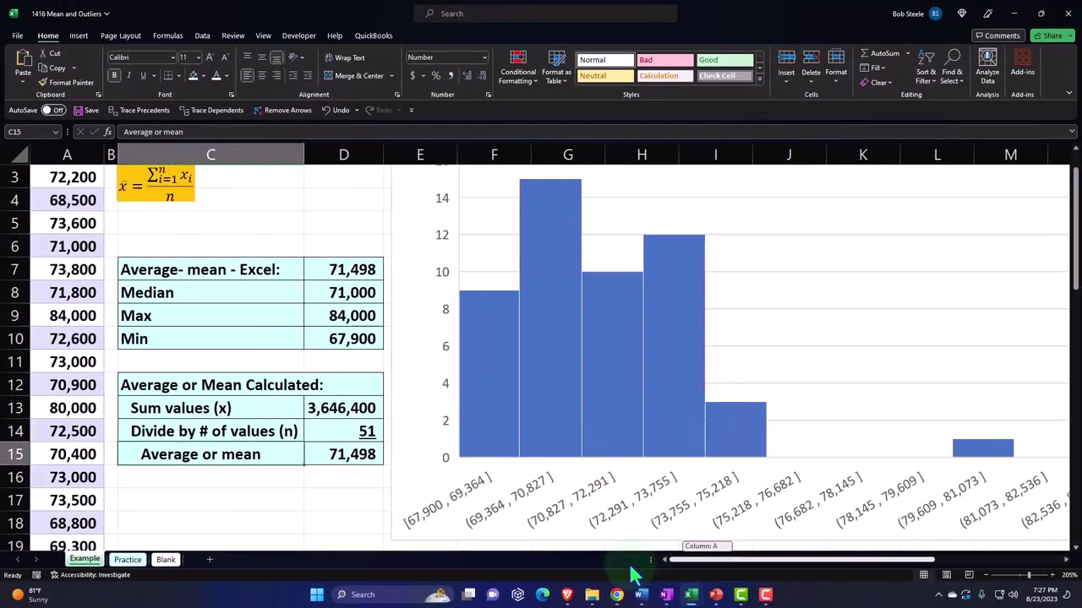
{"action": "left_click", "coordinate": [66, 245]}
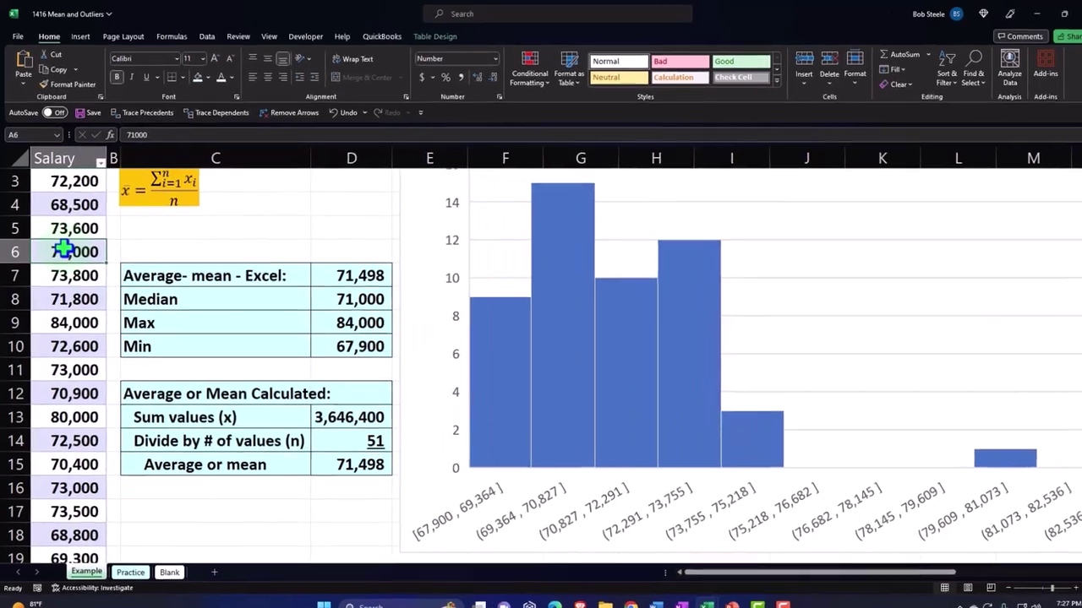
{"action": "scroll", "coordinate": [67, 253], "scroll_direction": "up", "scroll_amount": 1}
{"action": "left_click", "coordinate": [218, 347]}
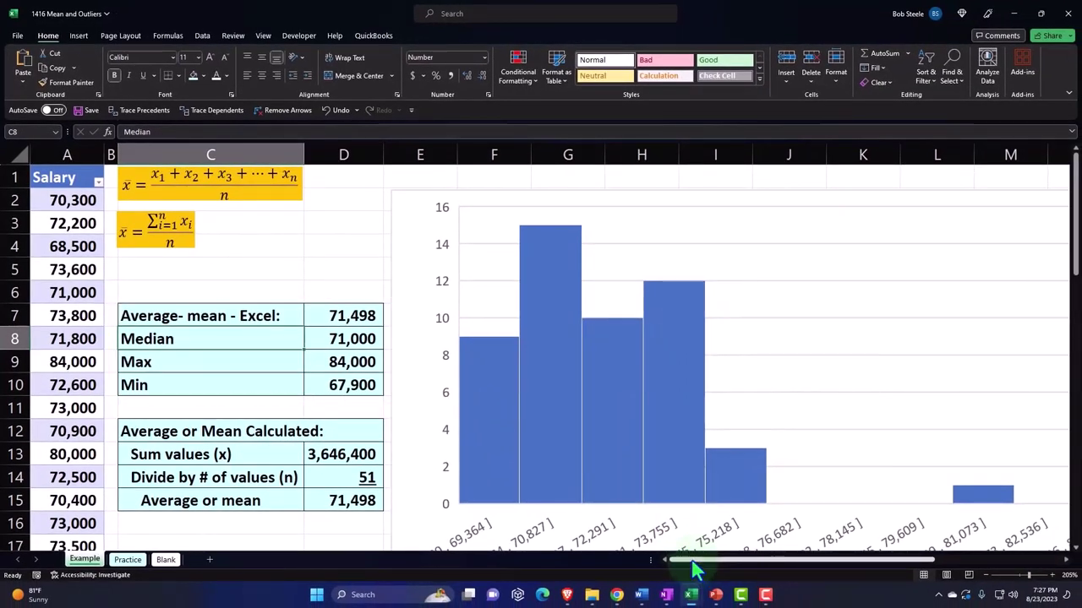
Step: Review the copy's added 1,000,000 salary, its new stats and histogram, then go to the Blank sheet
{"action": "left_click_drag", "start_coordinate": [696, 567], "coordinate": [922, 563]}
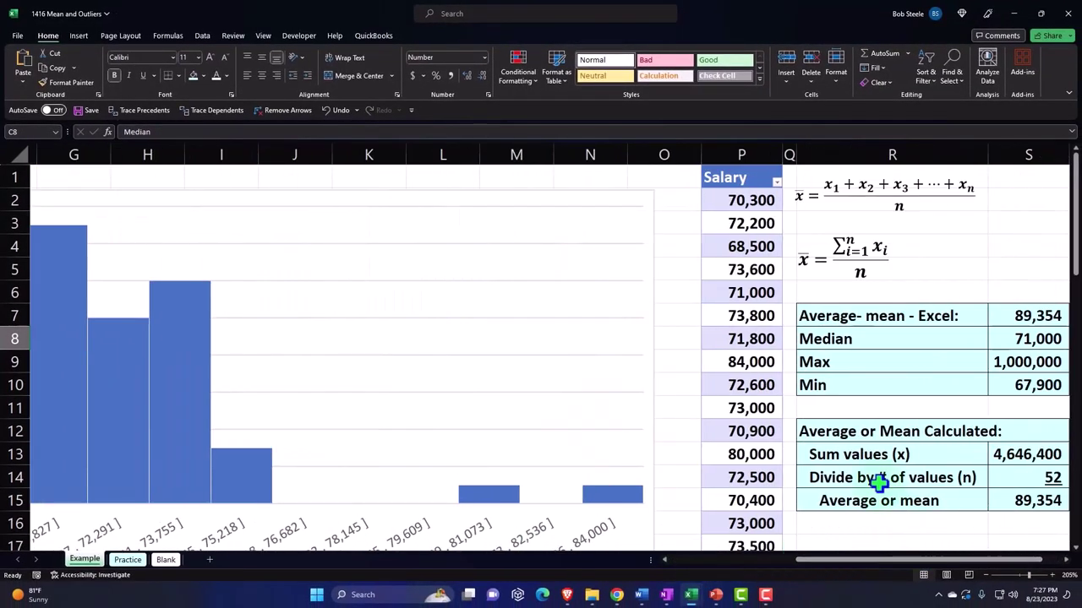
{"action": "scroll", "coordinate": [879, 480], "scroll_direction": "down", "scroll_amount": 16}
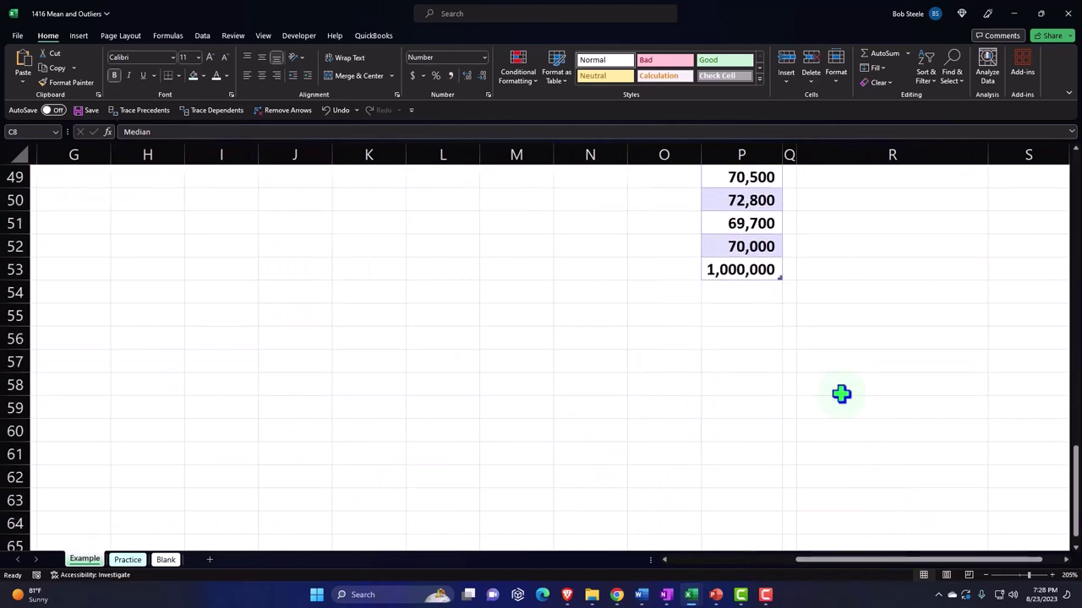
{"action": "left_click", "coordinate": [751, 270]}
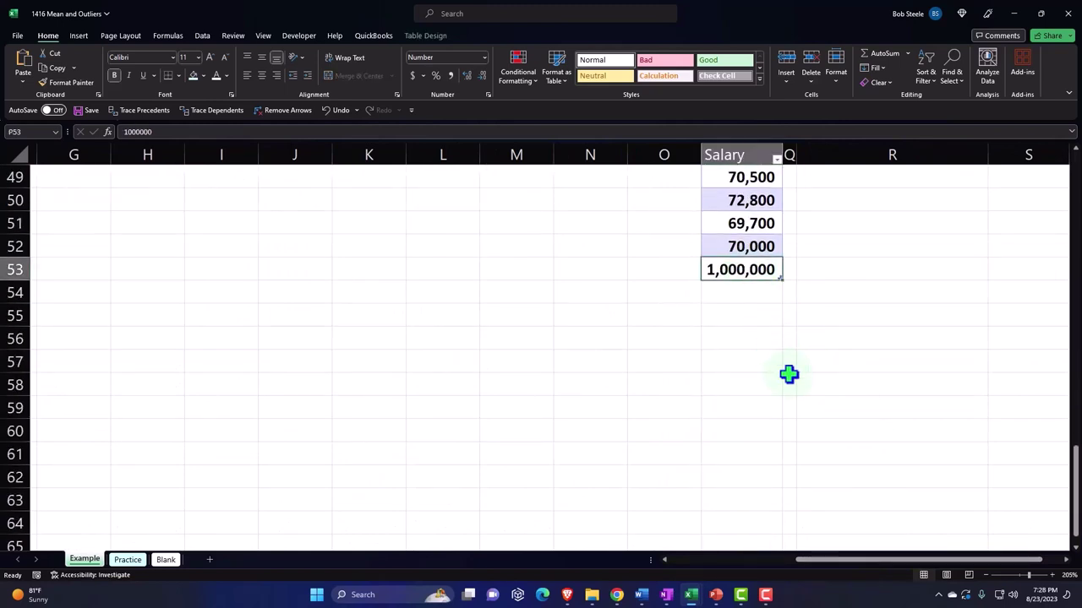
{"action": "scroll", "coordinate": [788, 374], "scroll_direction": "up", "scroll_amount": 16}
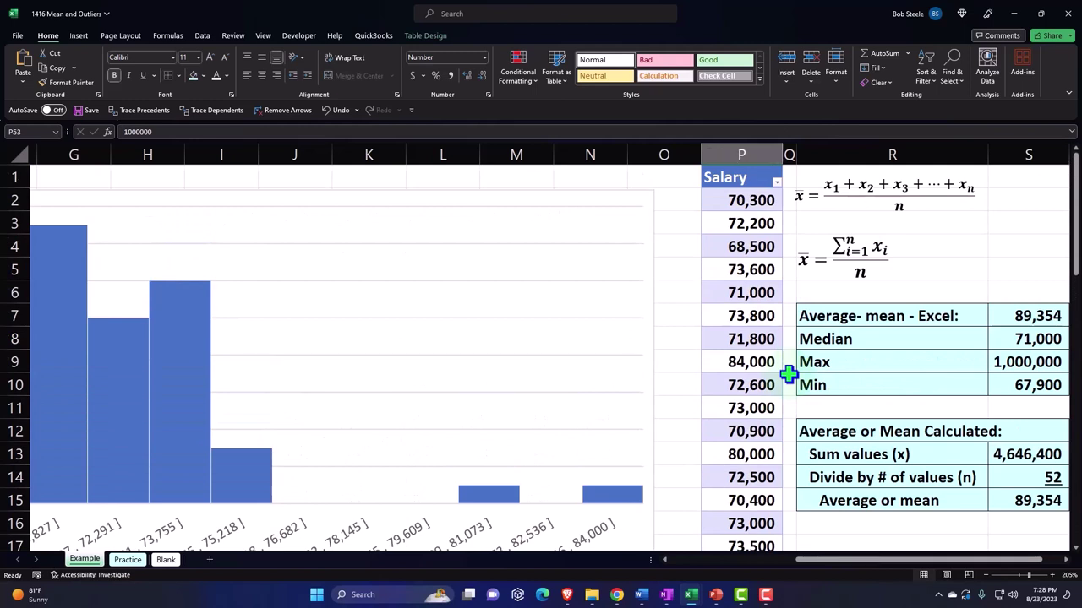
{"action": "scroll", "coordinate": [929, 562], "scroll_direction": "right", "scroll_amount": 1}
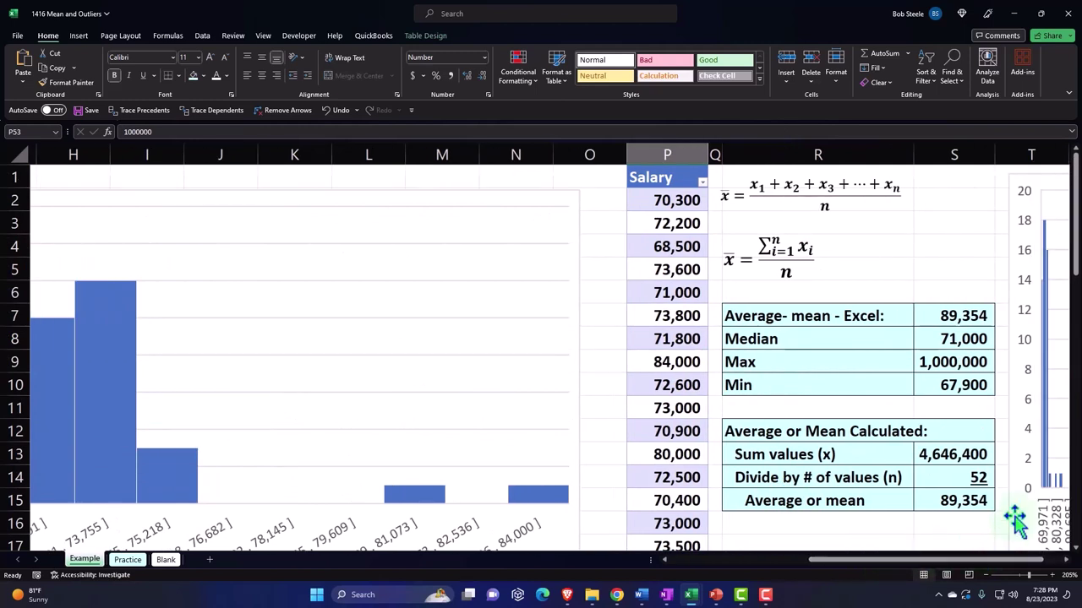
{"action": "scroll", "coordinate": [1056, 562], "scroll_direction": "right", "scroll_amount": 1}
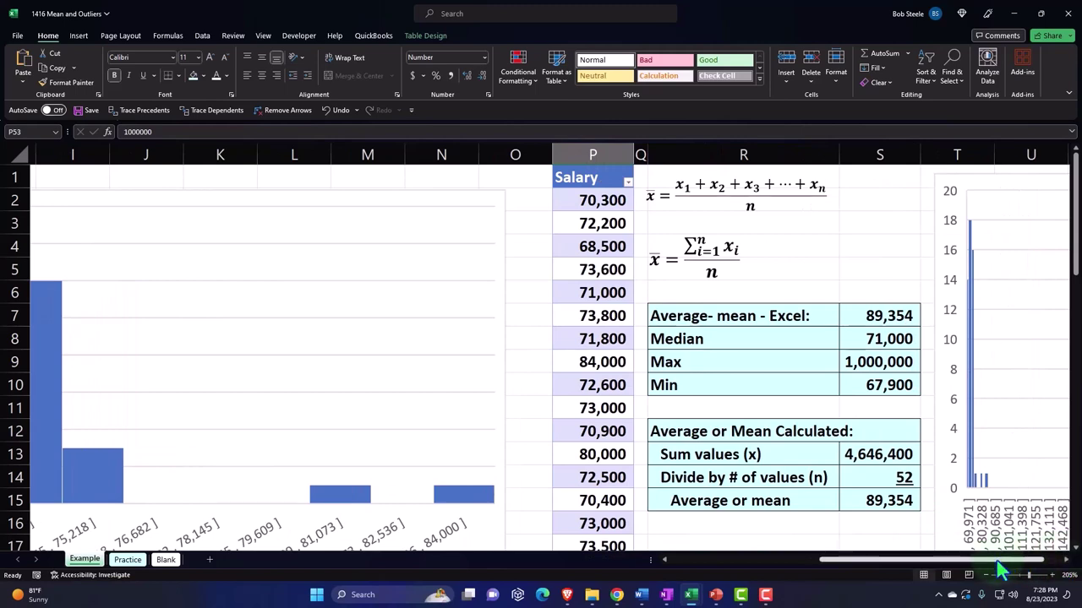
{"action": "left_click_drag", "start_coordinate": [997, 561], "coordinate": [676, 562]}
{"action": "left_click", "coordinate": [167, 560]}
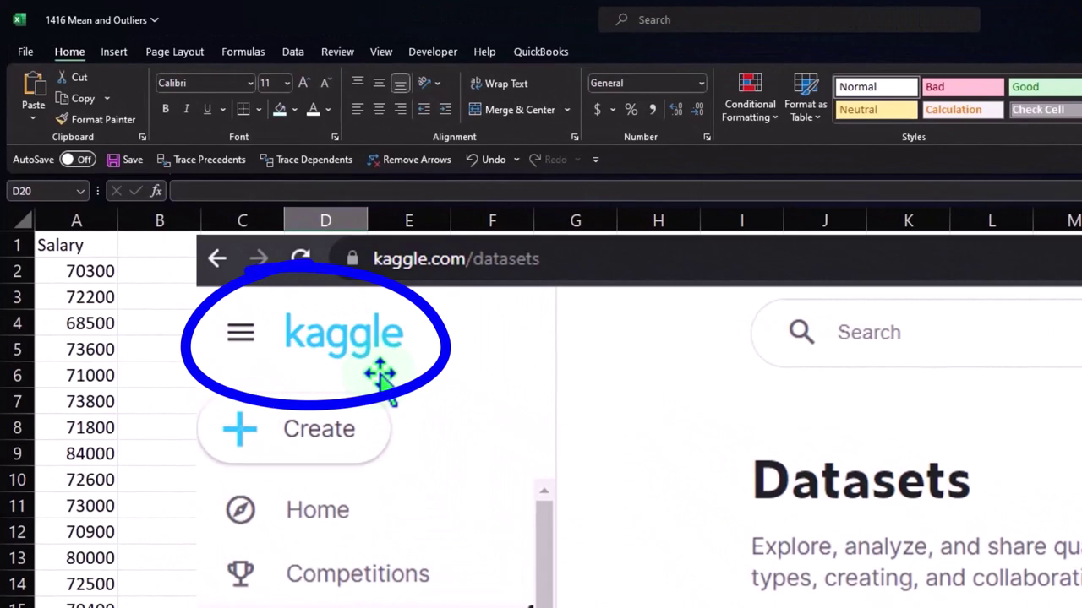
Step: Delete the Kaggle datasets picture and scroll through the remaining Salary values
{"action": "left_click", "coordinate": [379, 374]}
{"action": "key", "text": "Delete"}
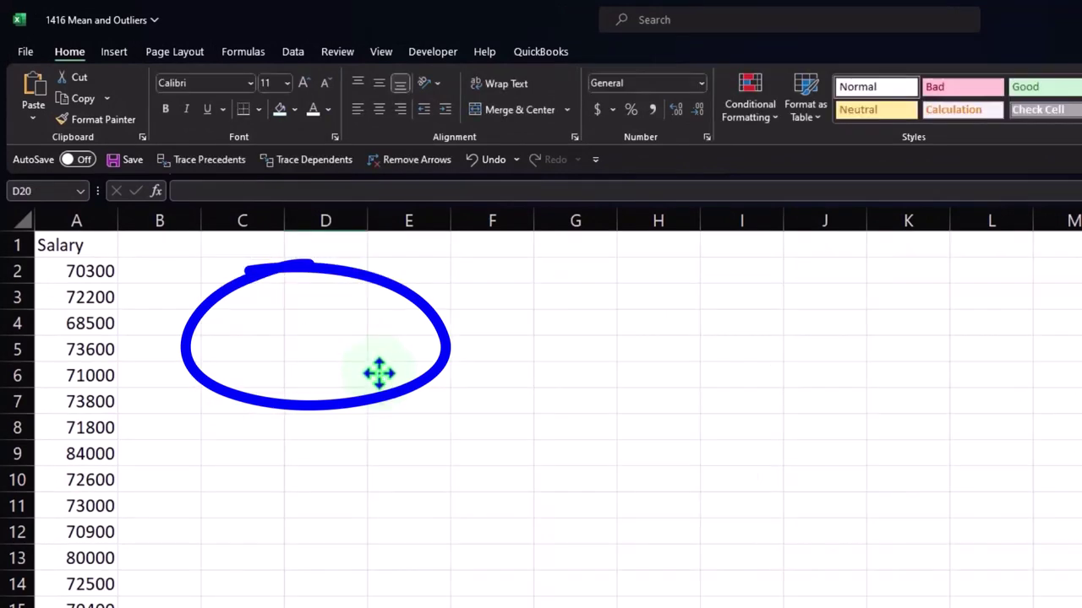
{"action": "left_click", "coordinate": [204, 398]}
{"action": "scroll", "coordinate": [204, 399], "scroll_direction": "down", "scroll_amount": 3}
{"action": "scroll", "coordinate": [204, 399], "scroll_direction": "down", "scroll_amount": 7}
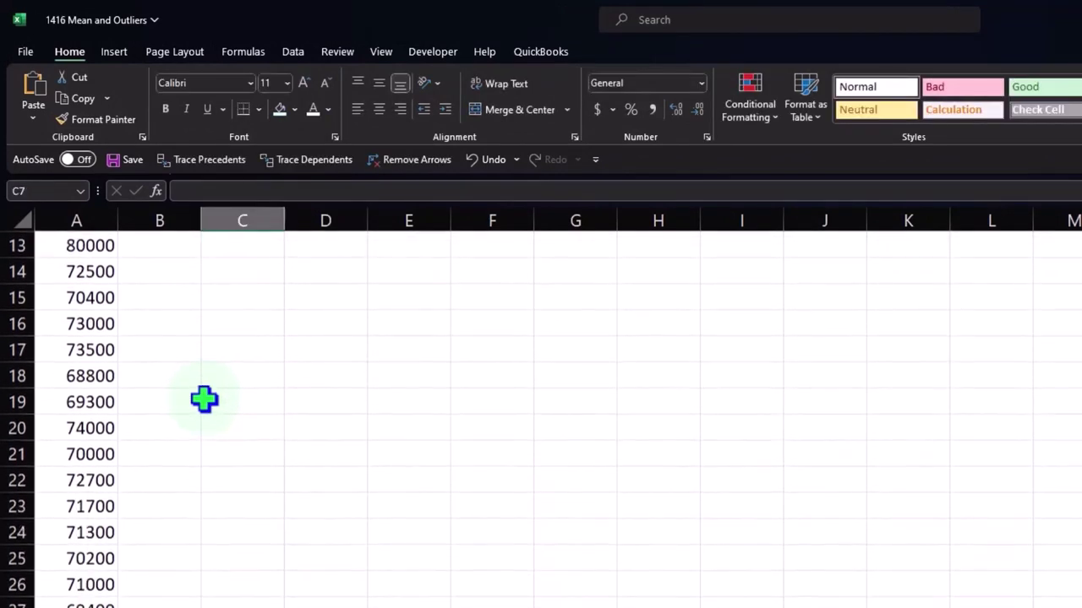
{"action": "scroll", "coordinate": [203, 399], "scroll_direction": "down", "scroll_amount": 1}
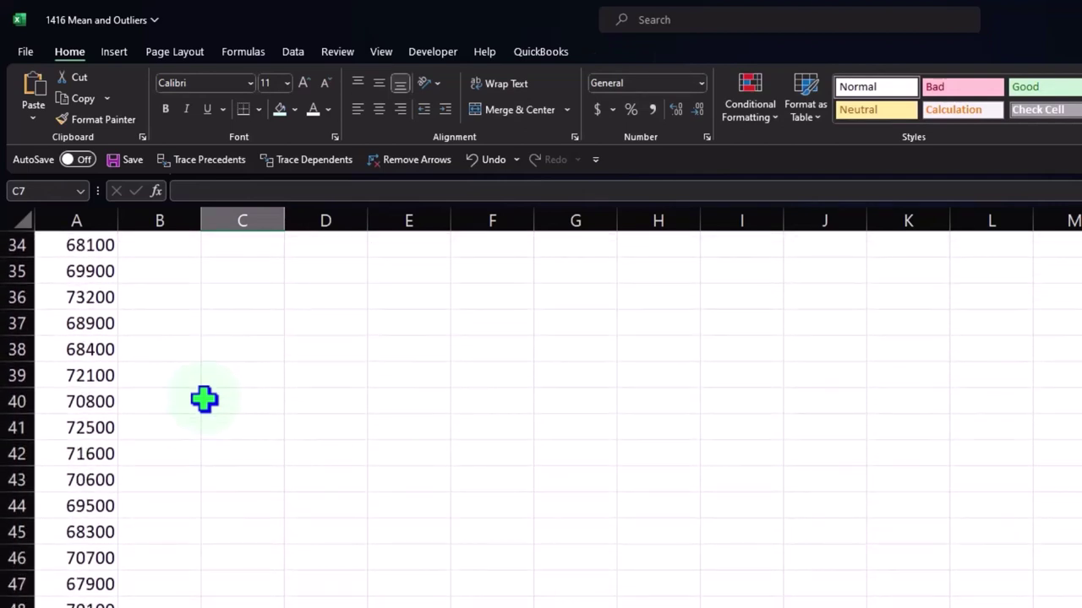
{"action": "scroll", "coordinate": [204, 399], "scroll_direction": "up", "scroll_amount": 11}
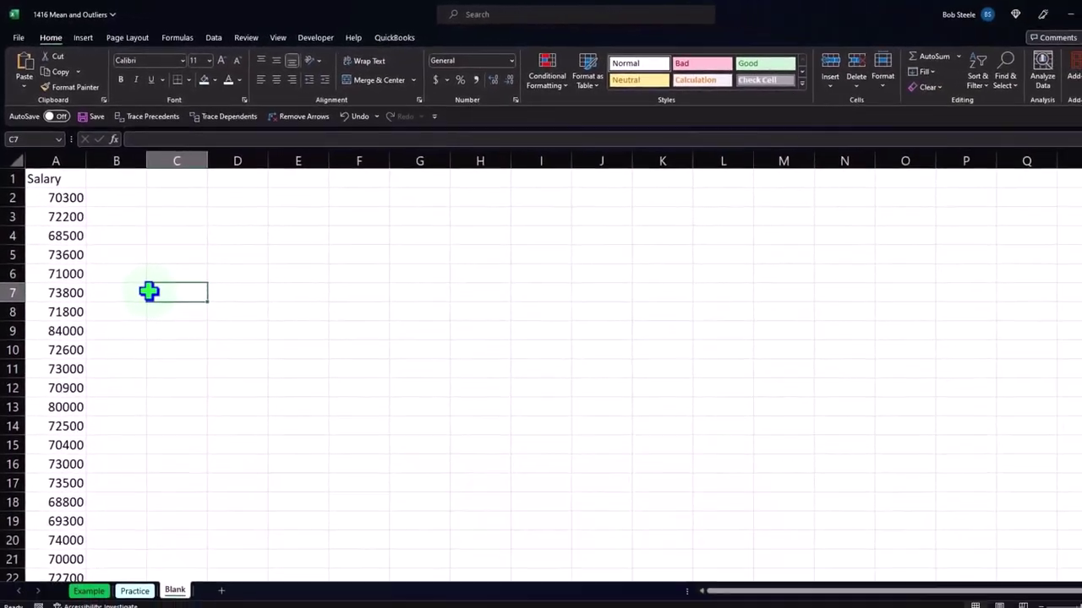
Step: Format the whole sheet as Currency with no symbol, 0 decimals and red (1,234) negatives
{"action": "left_click", "coordinate": [19, 162]}
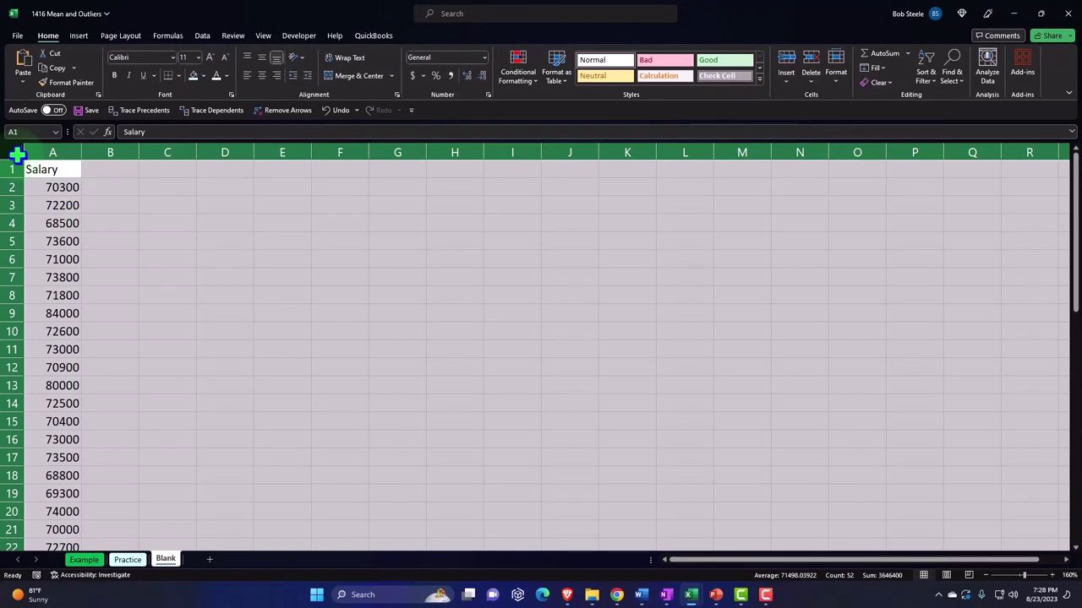
{"action": "right_click", "coordinate": [223, 222]}
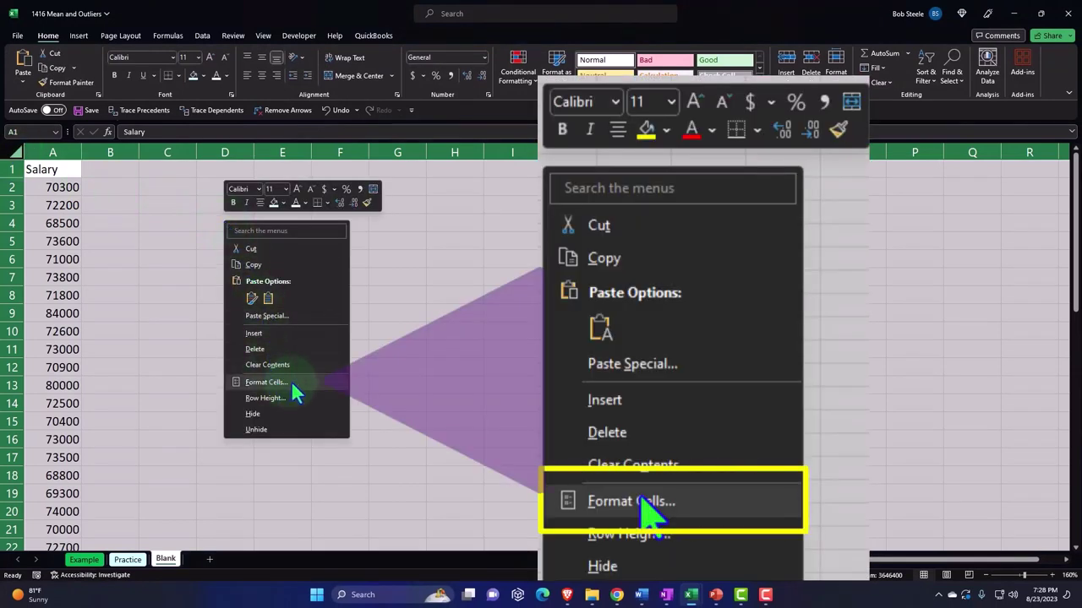
{"action": "left_click", "coordinate": [265, 382]}
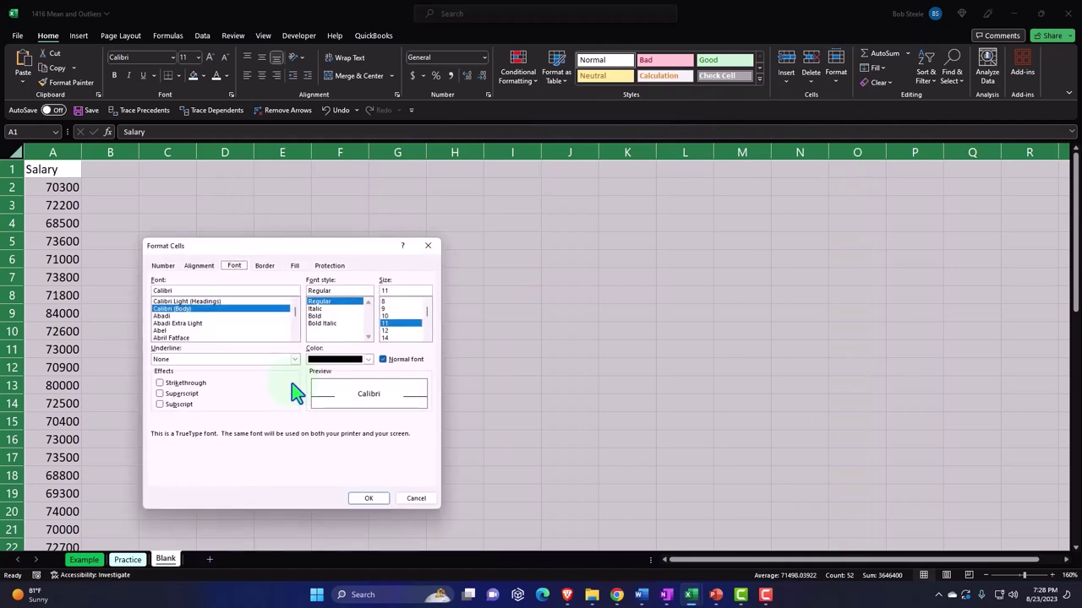
{"action": "left_click", "coordinate": [163, 267]}
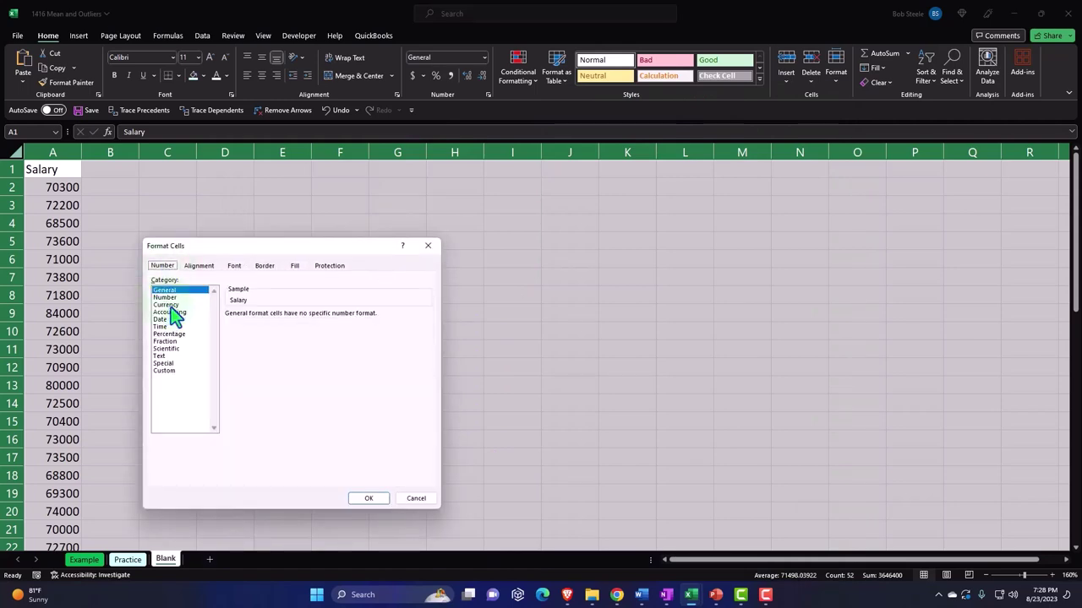
{"action": "left_click", "coordinate": [169, 306]}
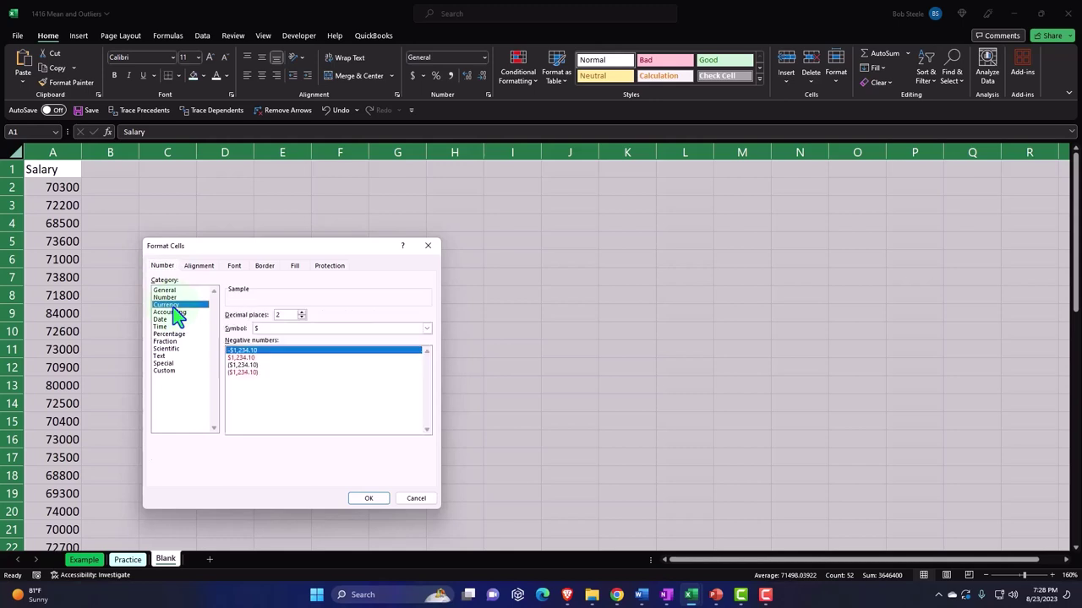
{"action": "left_click", "coordinate": [243, 373]}
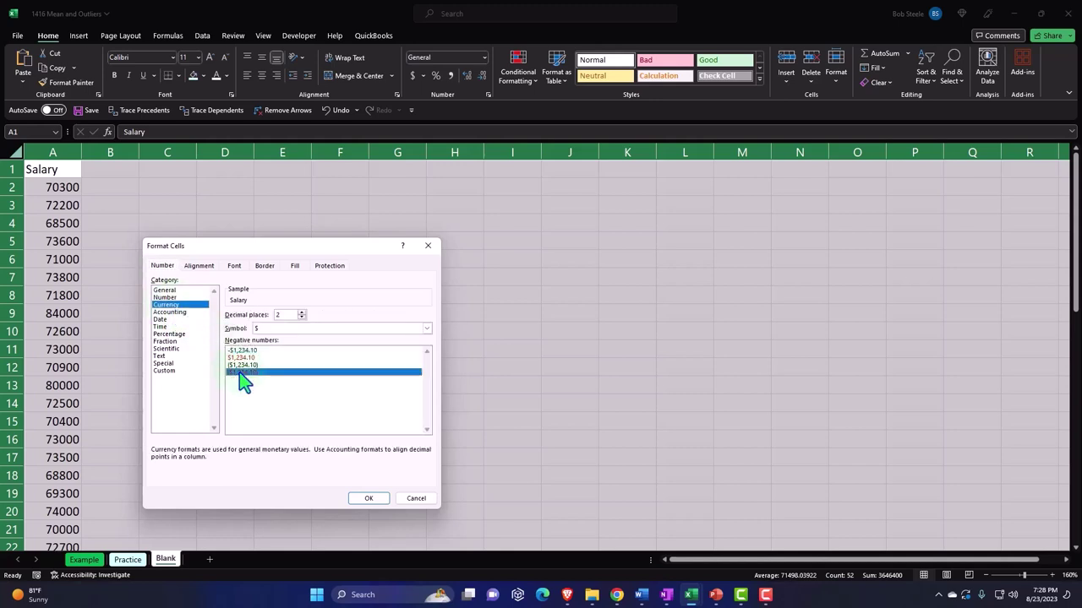
{"action": "left_click", "coordinate": [430, 330]}
{"action": "left_click", "coordinate": [408, 345]}
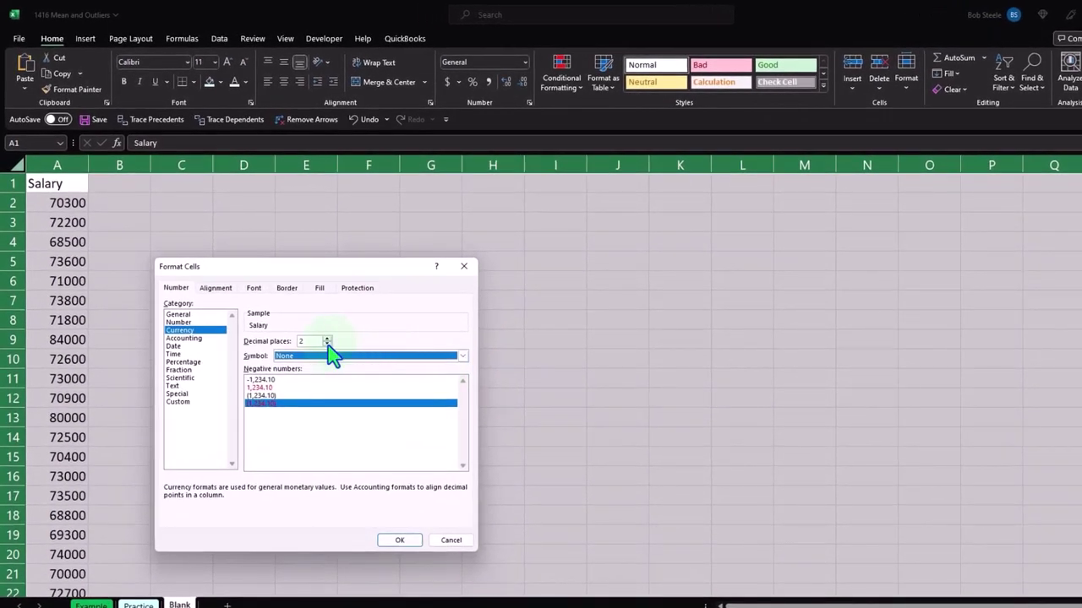
{"action": "left_click", "coordinate": [327, 343]}
{"action": "left_click", "coordinate": [327, 344]}
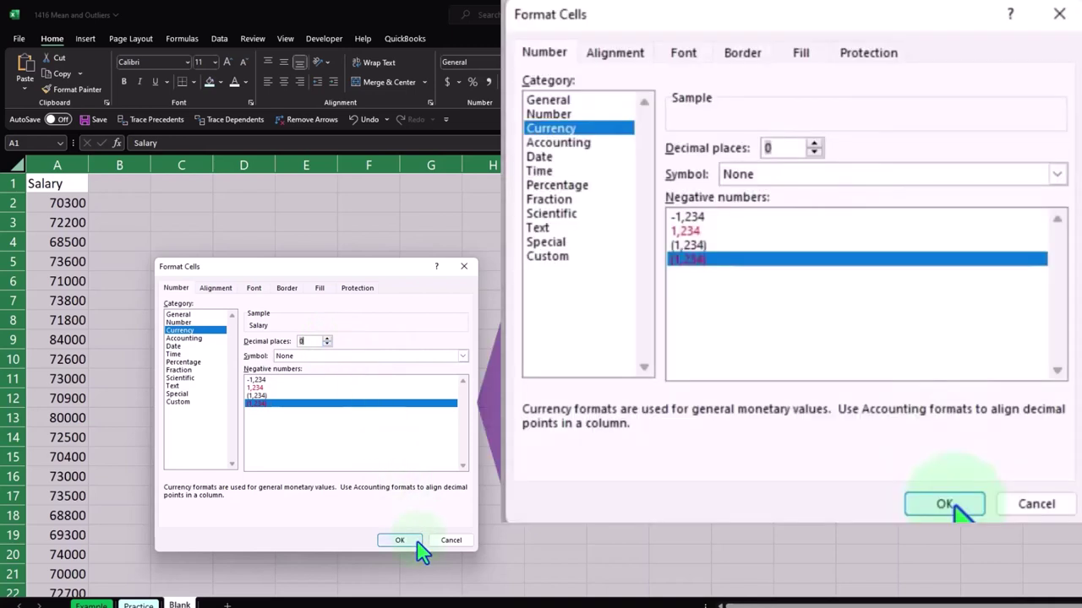
{"action": "left_click", "coordinate": [416, 541]}
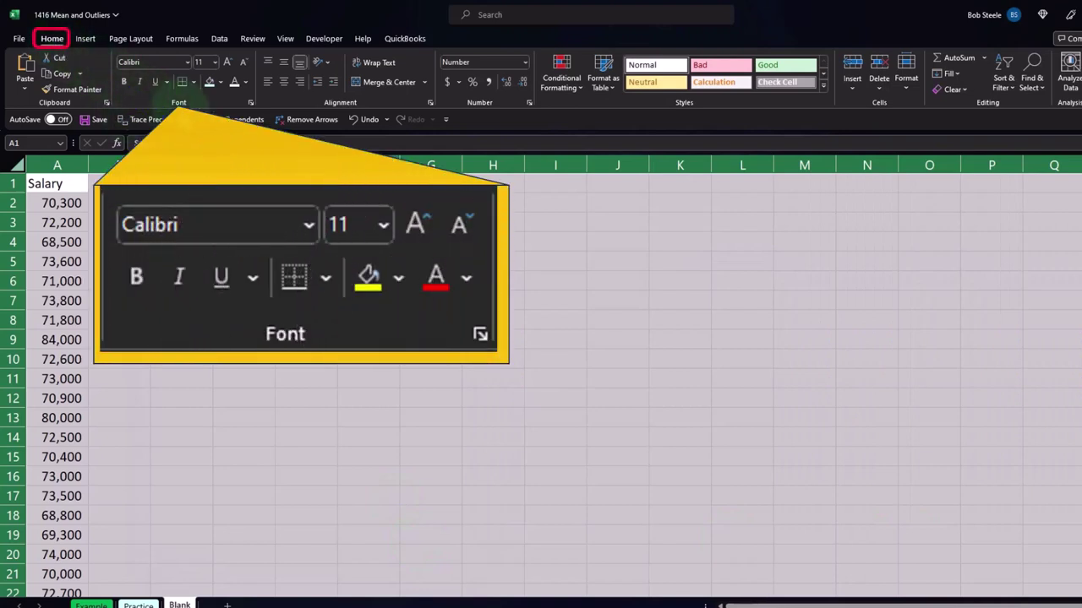
Step: Make the salary column text bold
{"action": "left_click", "coordinate": [124, 82]}
{"action": "left_click", "coordinate": [244, 320]}
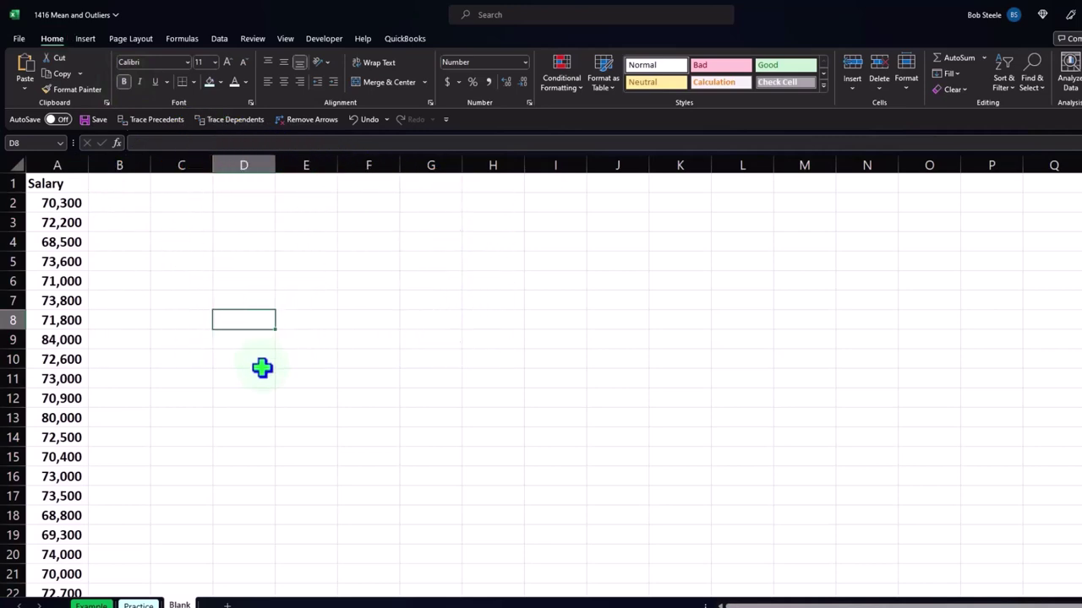
{"action": "scroll", "coordinate": [262, 367], "scroll_direction": "up", "scroll_amount": 2, "text": "ctrl"}
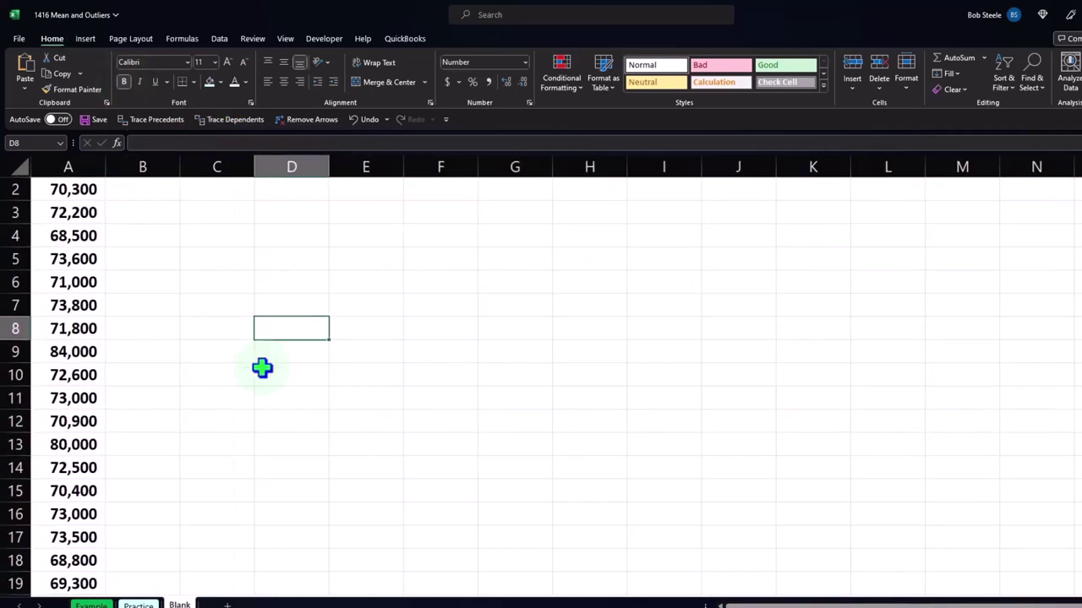
{"action": "scroll", "coordinate": [262, 367], "scroll_direction": "up", "scroll_amount": 3, "text": "ctrl"}
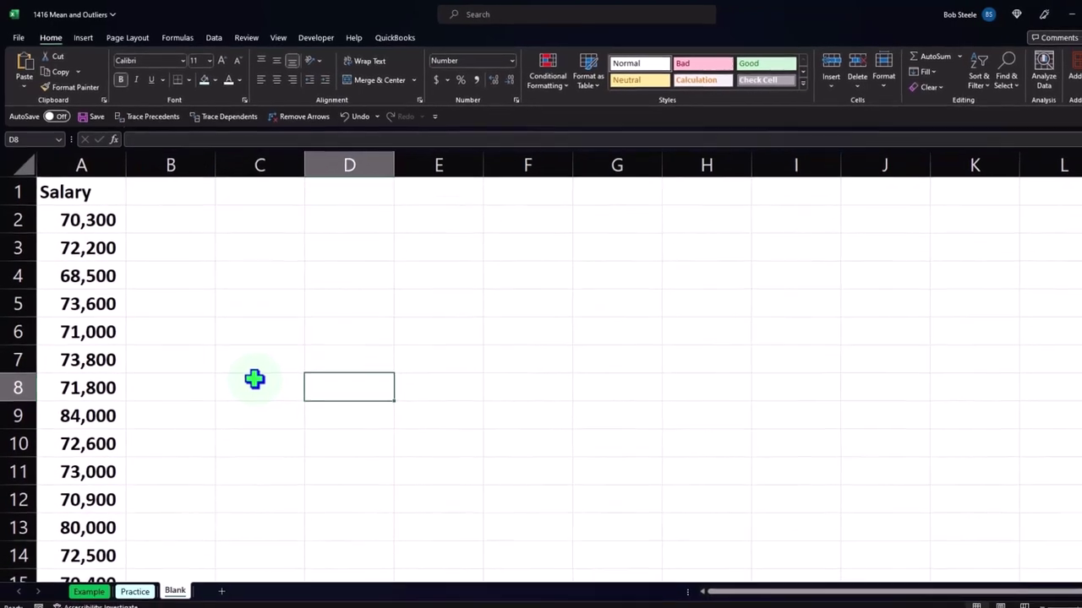
Step: Convert the salary data A1:A52 into a table with headers
{"action": "left_click", "coordinate": [80, 265]}
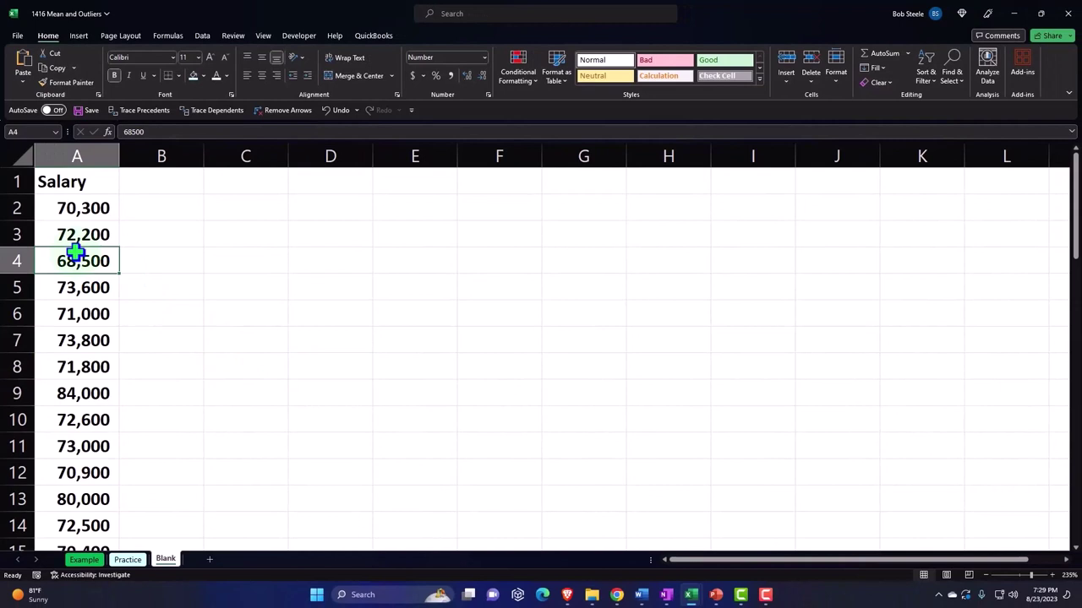
{"action": "left_click", "coordinate": [78, 36]}
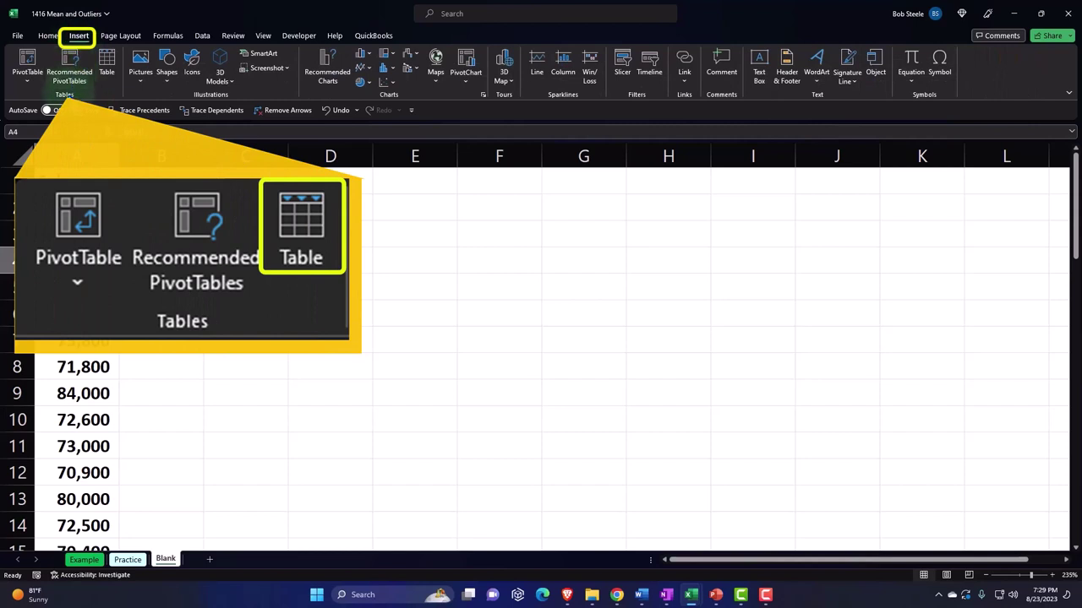
{"action": "left_click", "coordinate": [117, 57]}
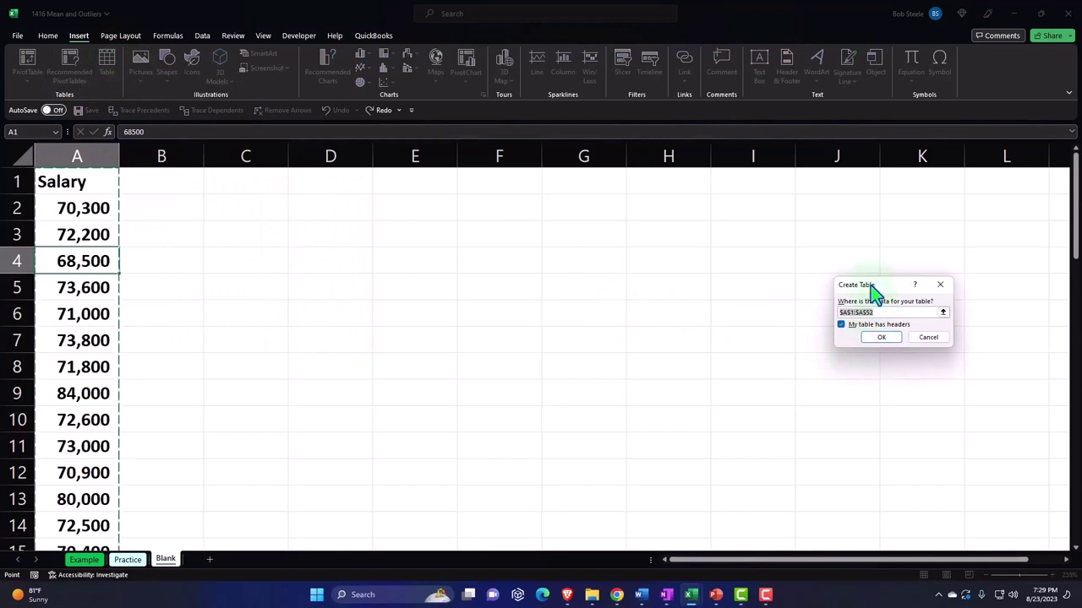
{"action": "left_click_drag", "start_coordinate": [871, 286], "coordinate": [230, 198]}
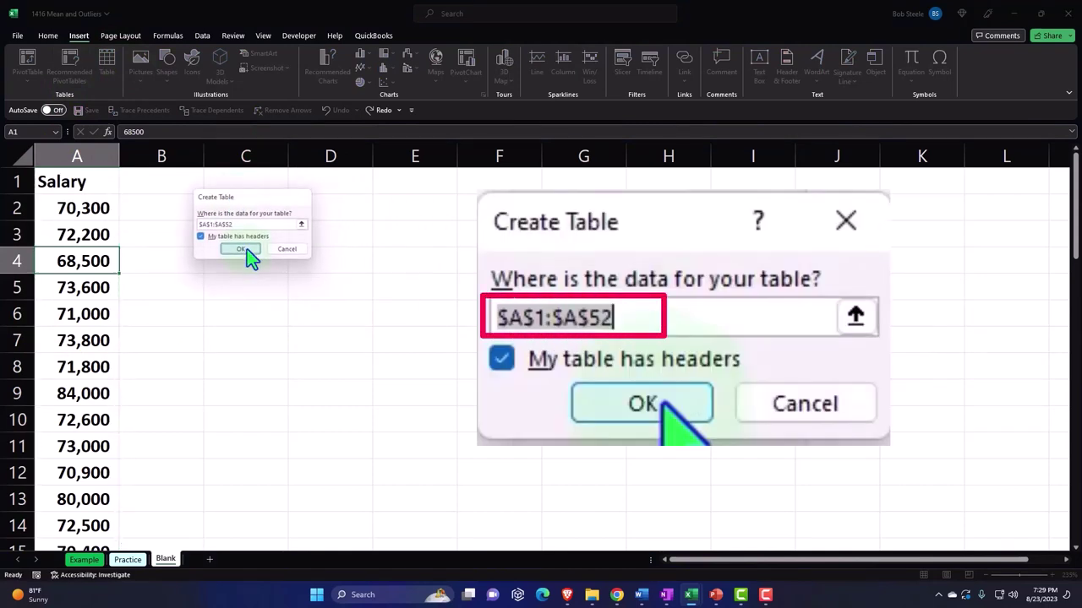
{"action": "left_click", "coordinate": [242, 249]}
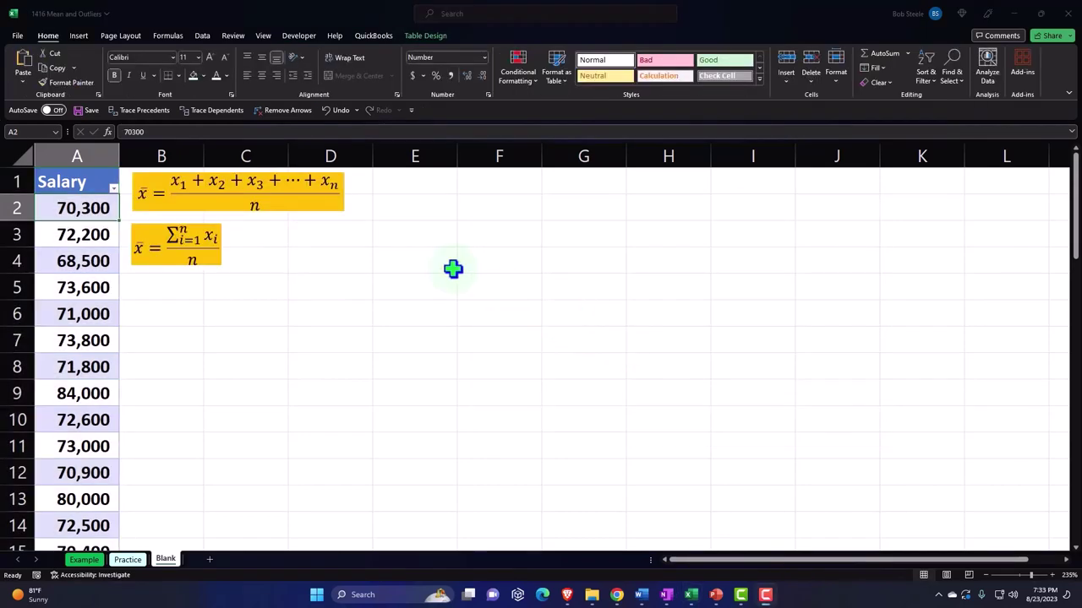
Step: Insert a new blank equation box on the sheet
{"action": "left_click", "coordinate": [318, 211]}
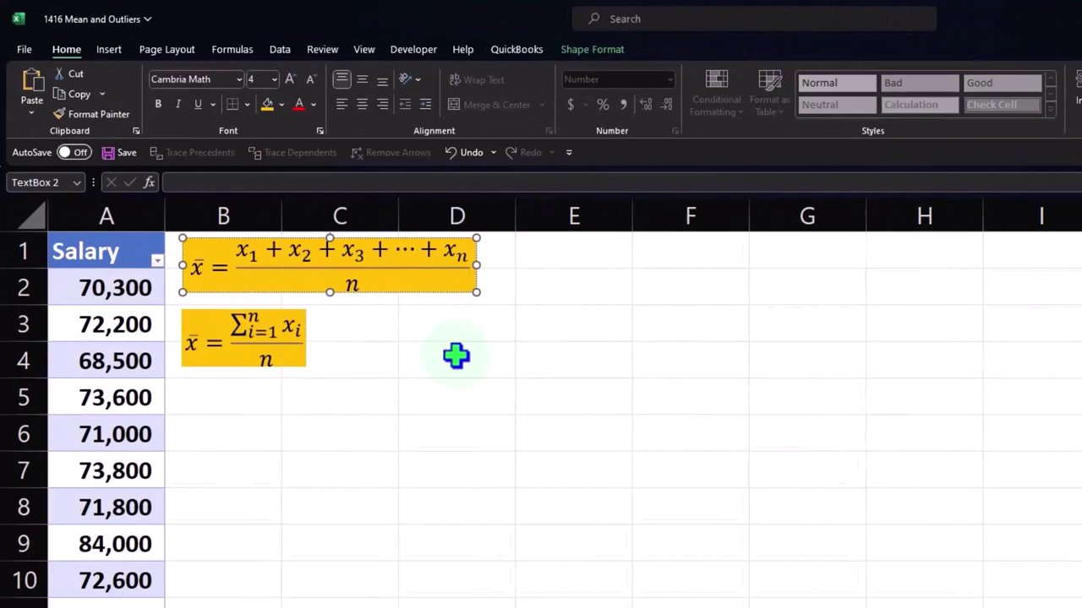
{"action": "left_click", "coordinate": [331, 257]}
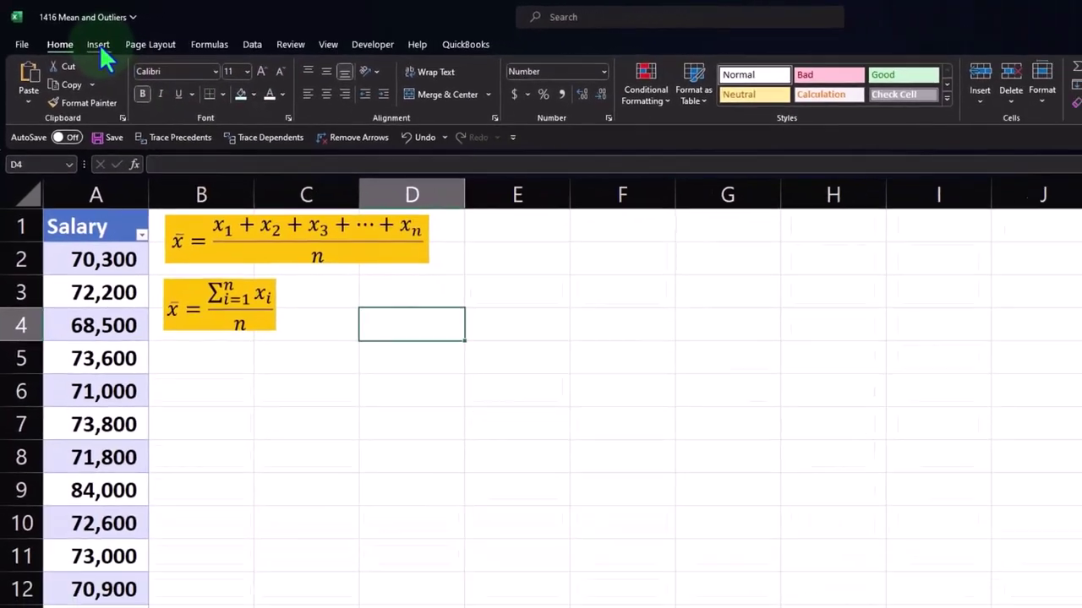
{"action": "left_click", "coordinate": [120, 54]}
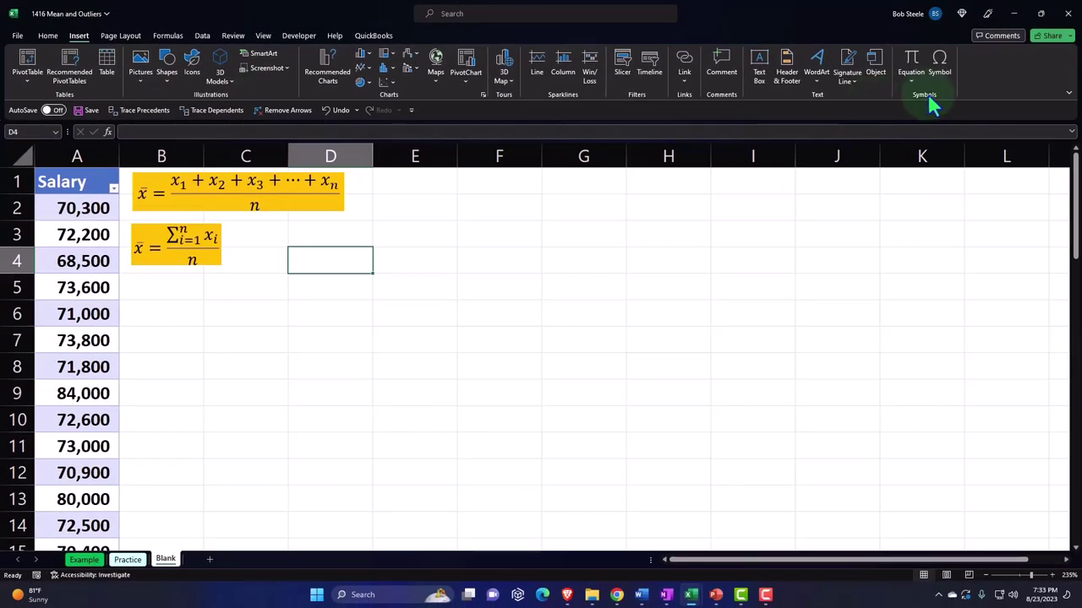
{"action": "left_click", "coordinate": [910, 61]}
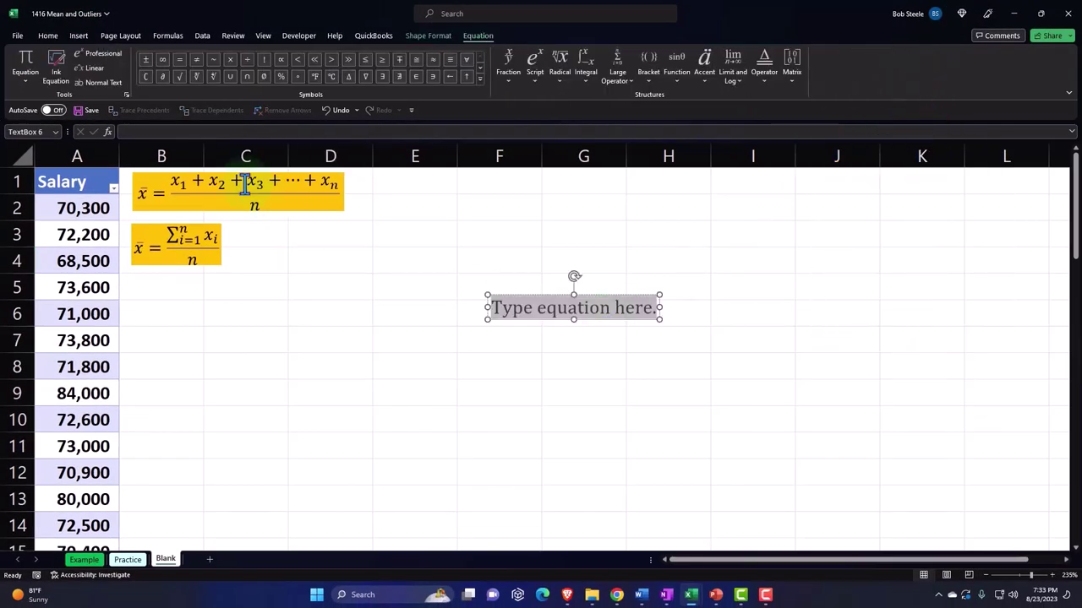
Step: Sketch an x-bar in the Ink Equation pad, then close it without inserting
{"action": "left_click", "coordinate": [54, 56]}
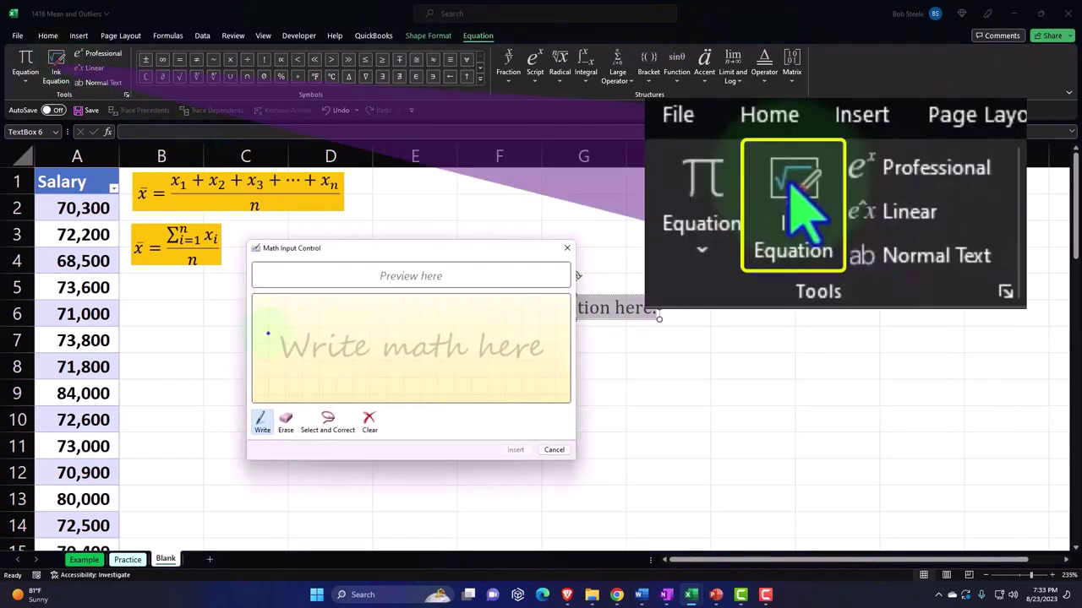
{"action": "left_click_drag", "start_coordinate": [298, 334], "coordinate": [280, 349]}
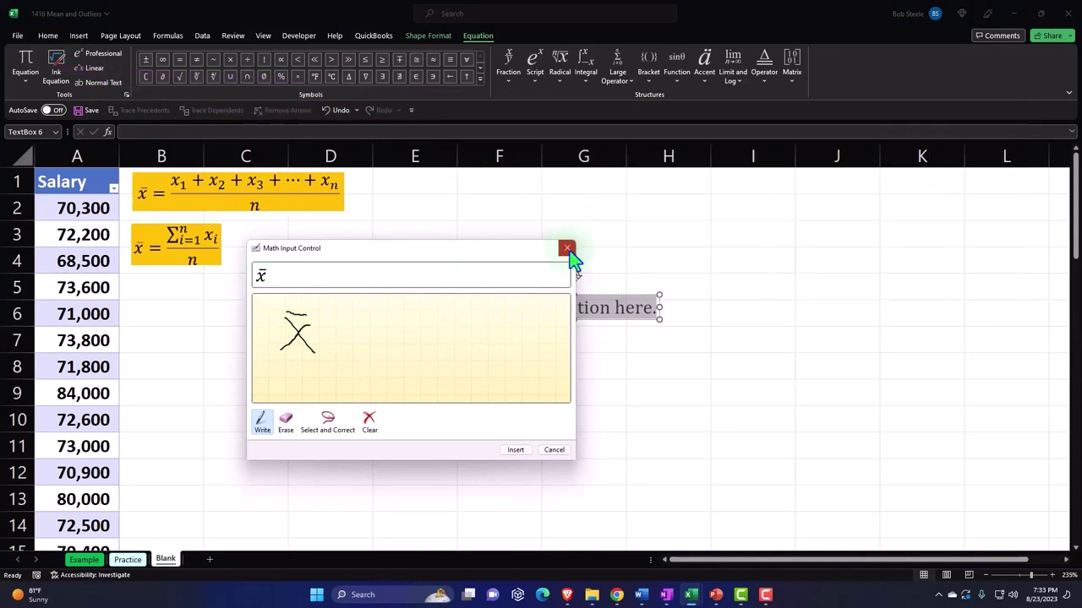
{"action": "left_click", "coordinate": [567, 249]}
Step: Exit and delete the empty equation box, then select cell B6
{"action": "key", "text": "Escape"}
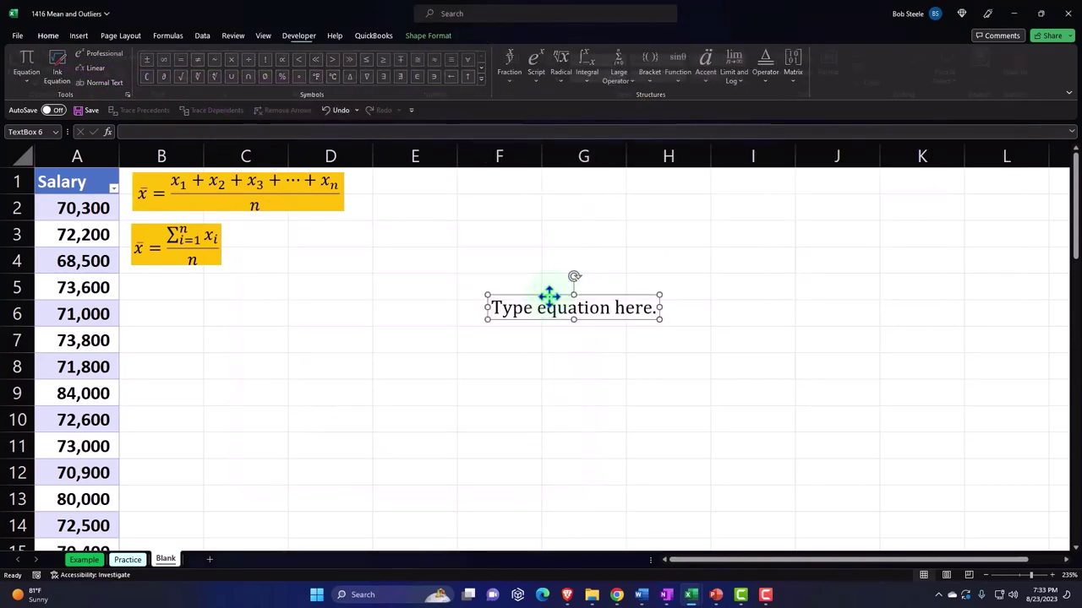
{"action": "key", "text": "Delete"}
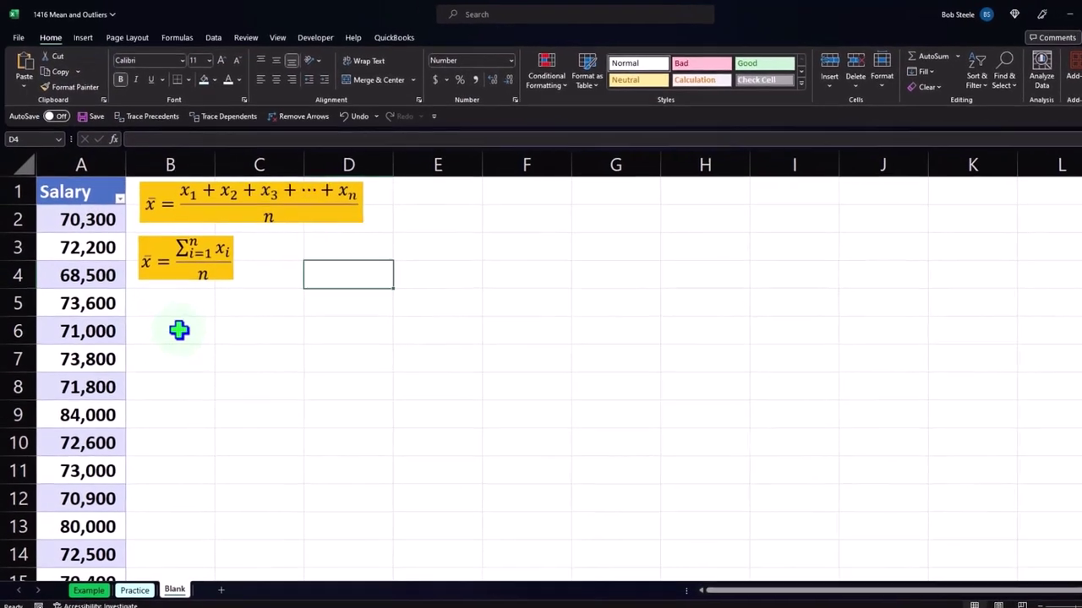
{"action": "left_click", "coordinate": [179, 330]}
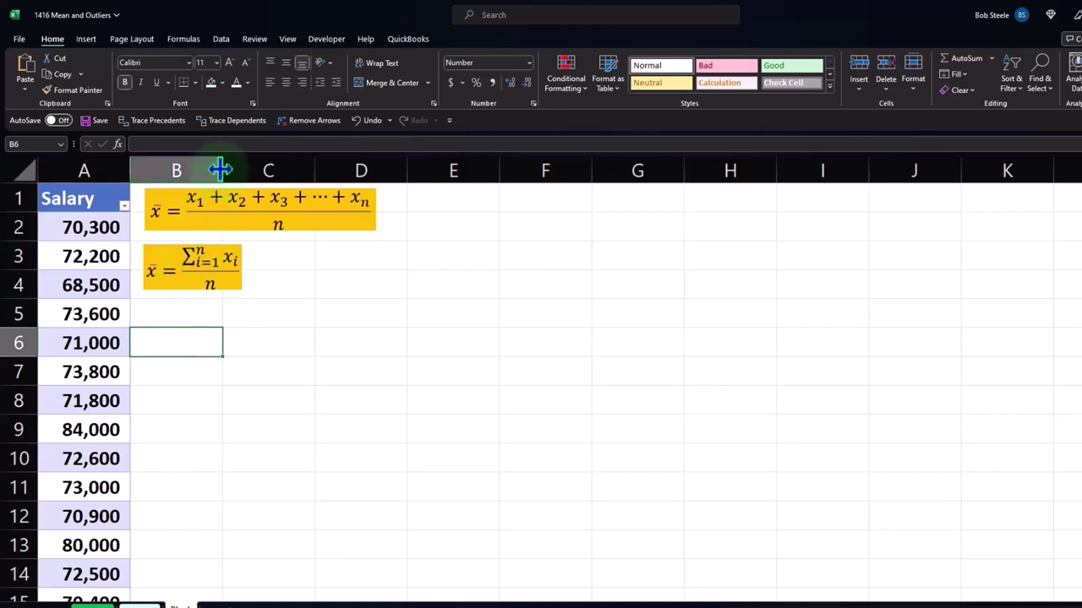
Step: Narrow column B and enter the 'Mean - Average' label in C6
{"action": "left_click_drag", "start_coordinate": [222, 170], "coordinate": [143, 170]}
{"action": "left_click", "coordinate": [211, 336]}
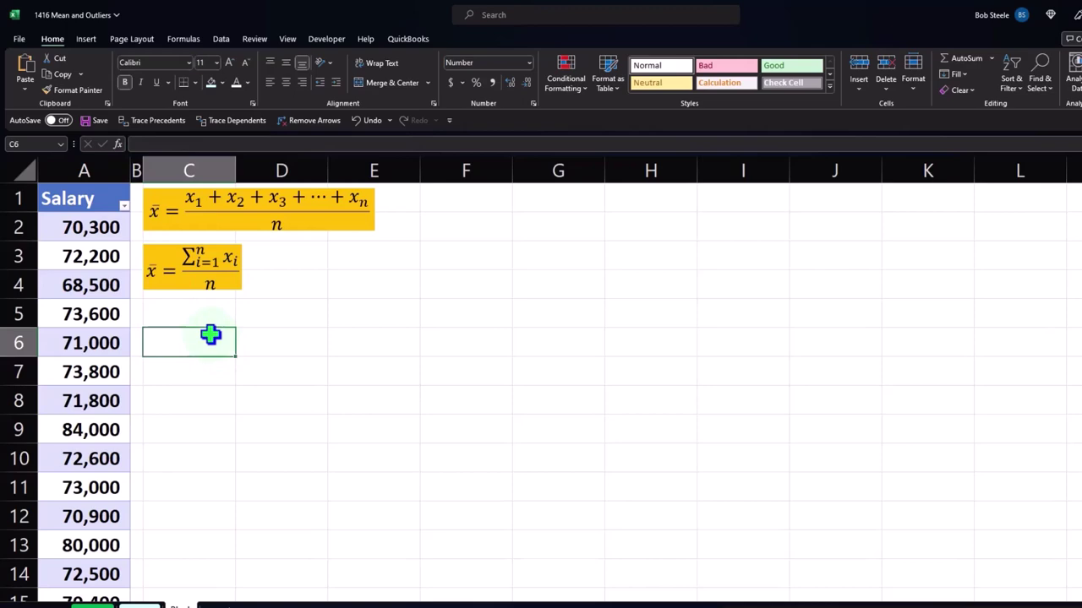
{"action": "type", "text": "Aver"}
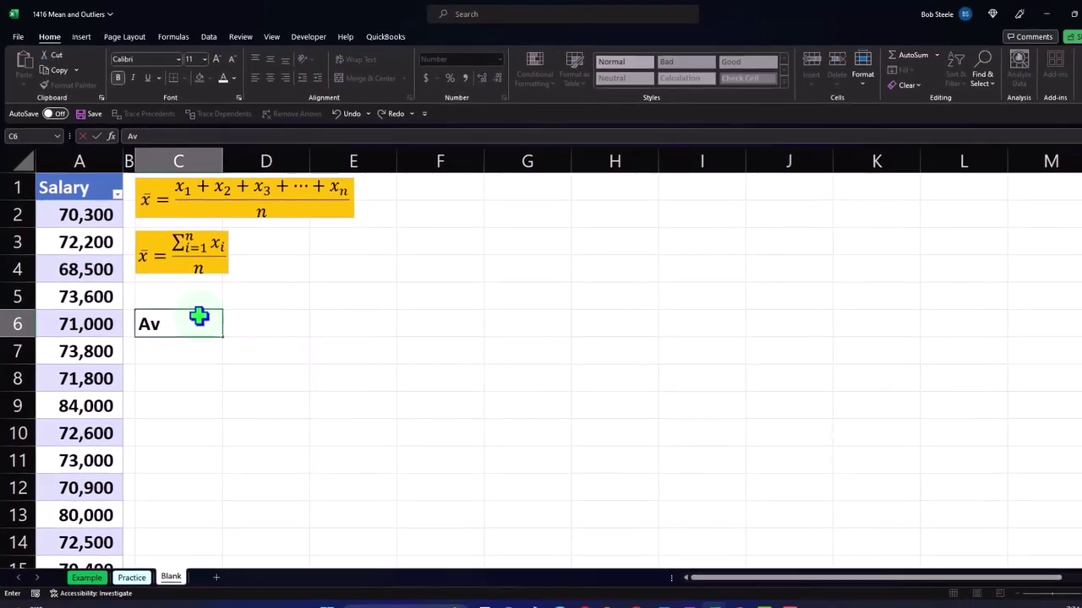
{"action": "type", "text": "age"}
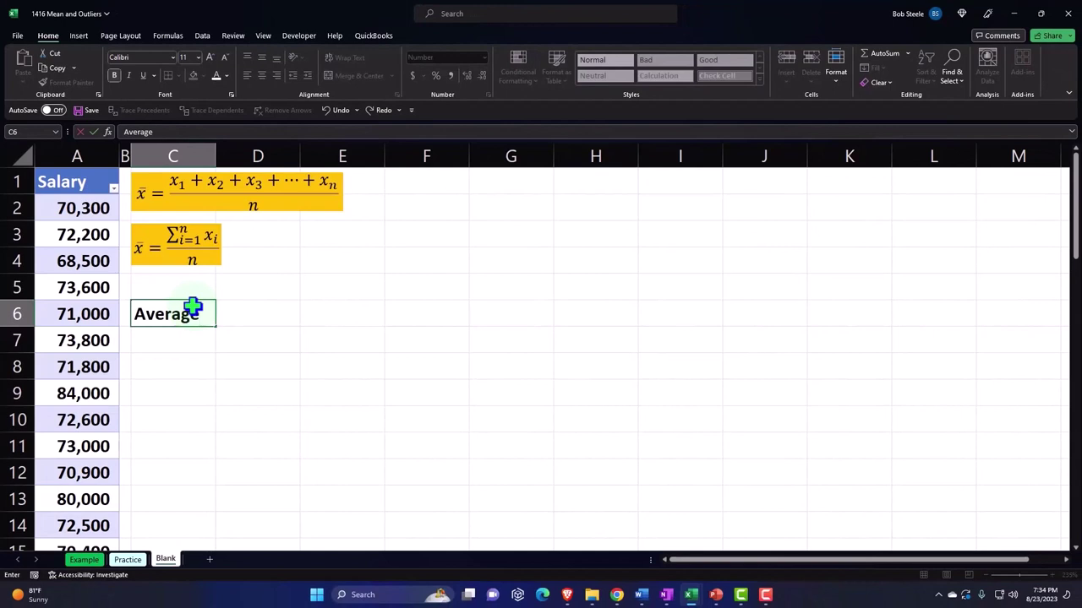
{"action": "key", "text": "BackSpace"}
{"action": "key", "text": "BackSpace"}
{"action": "key", "text": "BackSpace"}
{"action": "key", "text": "BackSpace"}
{"action": "key", "text": "BackSpace"}
{"action": "key", "text": "BackSpace"}
{"action": "type", "text": "Mea"}
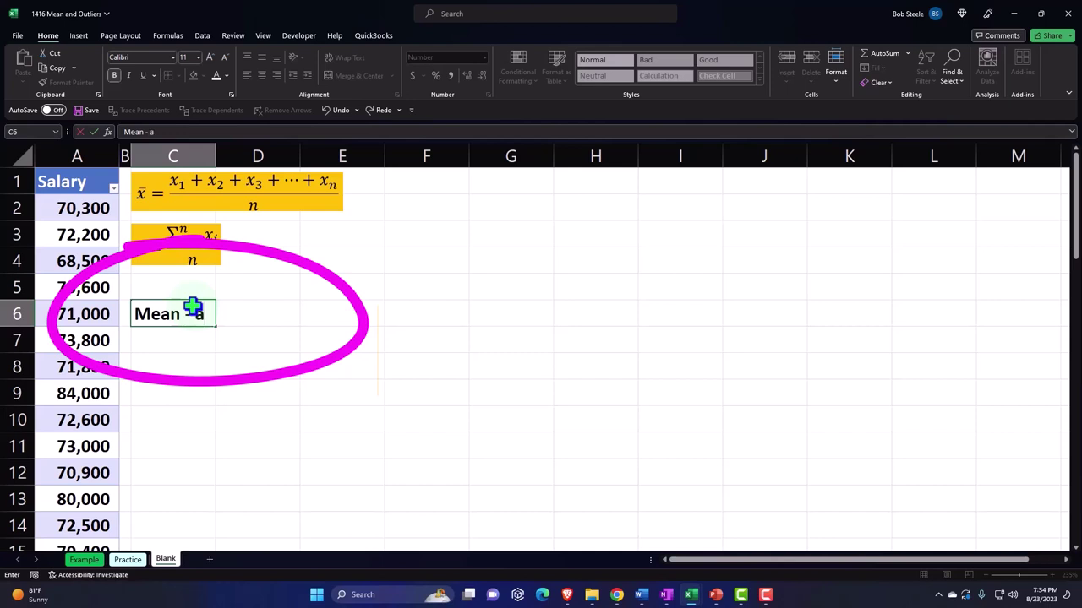
{"action": "type", "text": "n - Average Excel:"}
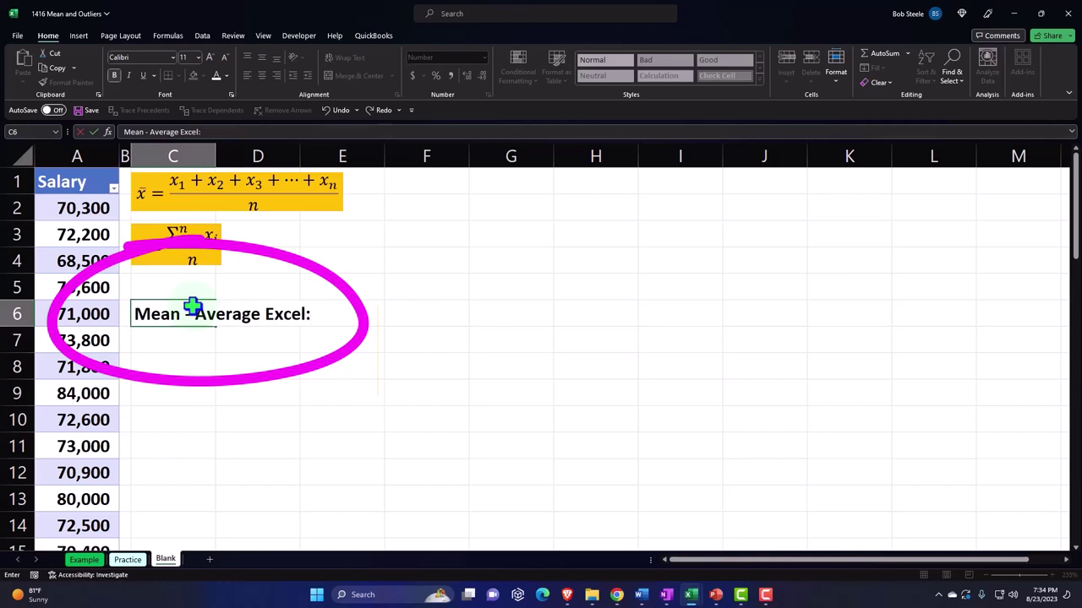
{"action": "key", "text": "Return"}
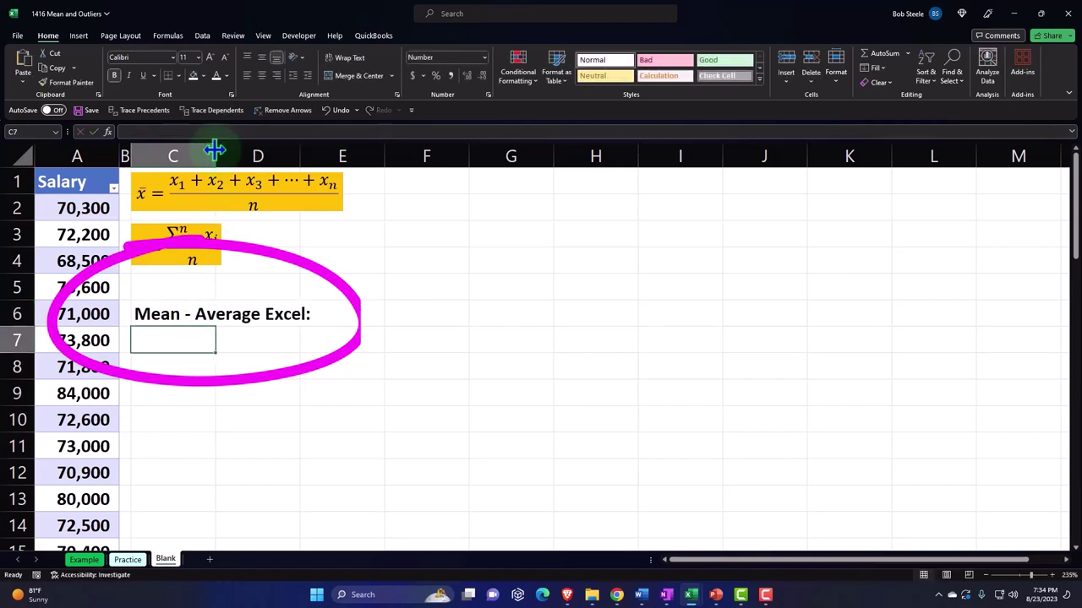
Step: Widen column C to fit the label and remove its trailing colon
{"action": "left_click_drag", "start_coordinate": [216, 151], "coordinate": [320, 152]}
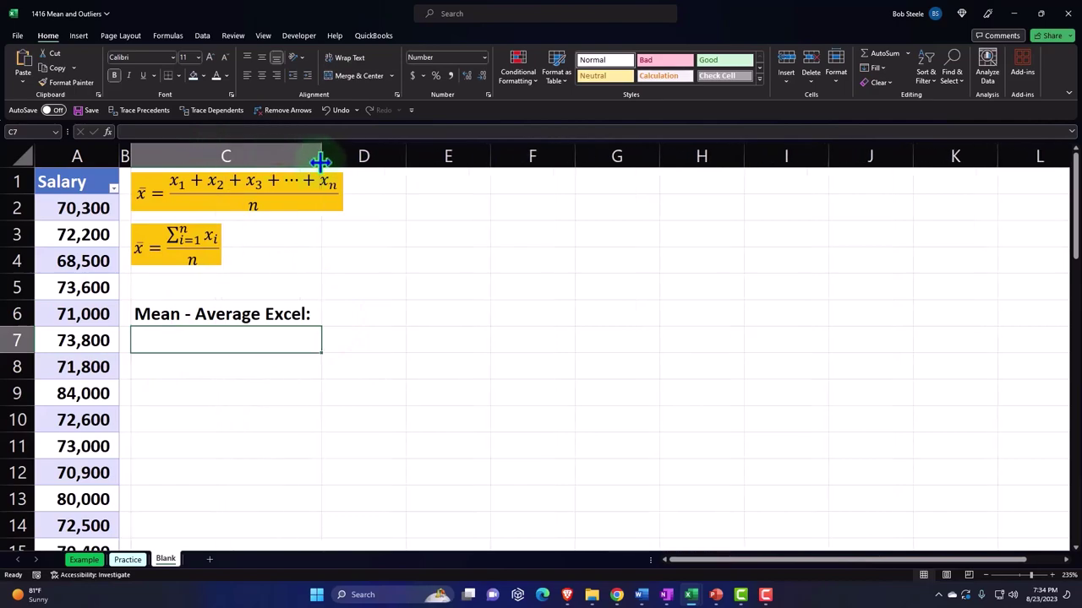
{"action": "double_click", "coordinate": [312, 313]}
{"action": "key", "text": "BackSpace"}
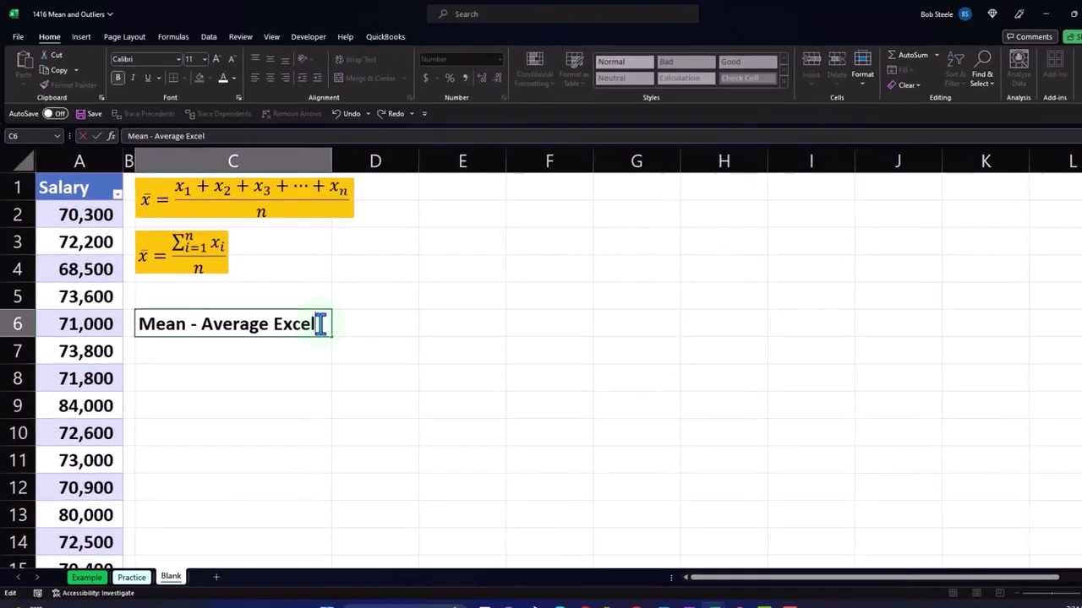
{"action": "key", "text": "Return"}
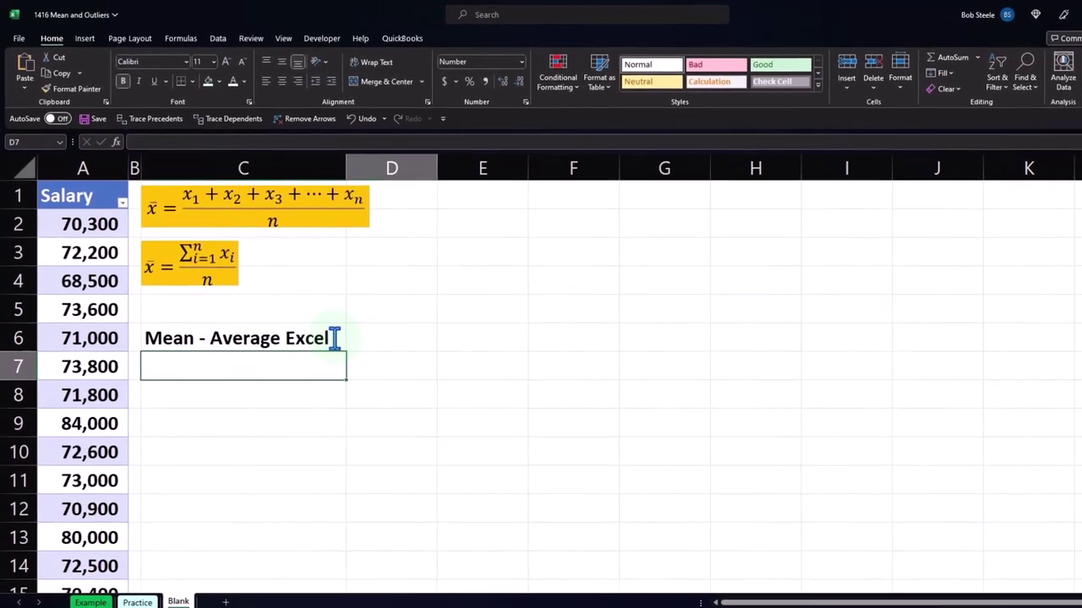
{"action": "key", "text": "Up"}
{"action": "key", "text": "Right"}
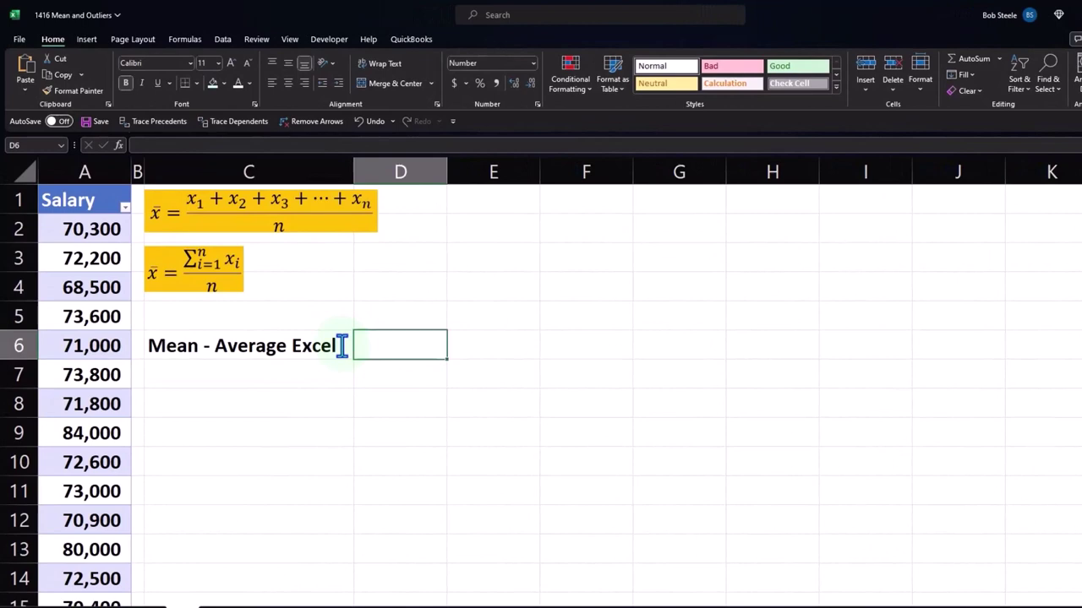
Step: Enter =AVERAGE(Table6[Salary]) in D6 to show the mean salary 71,498
{"action": "type", "text": "=avera"}
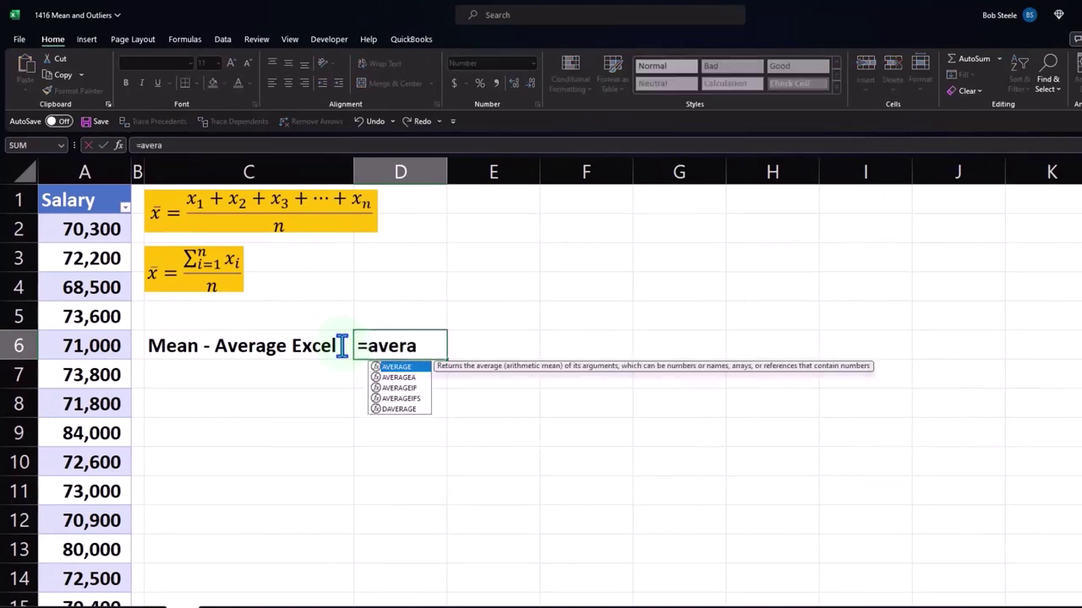
{"action": "type", "text": "ge"}
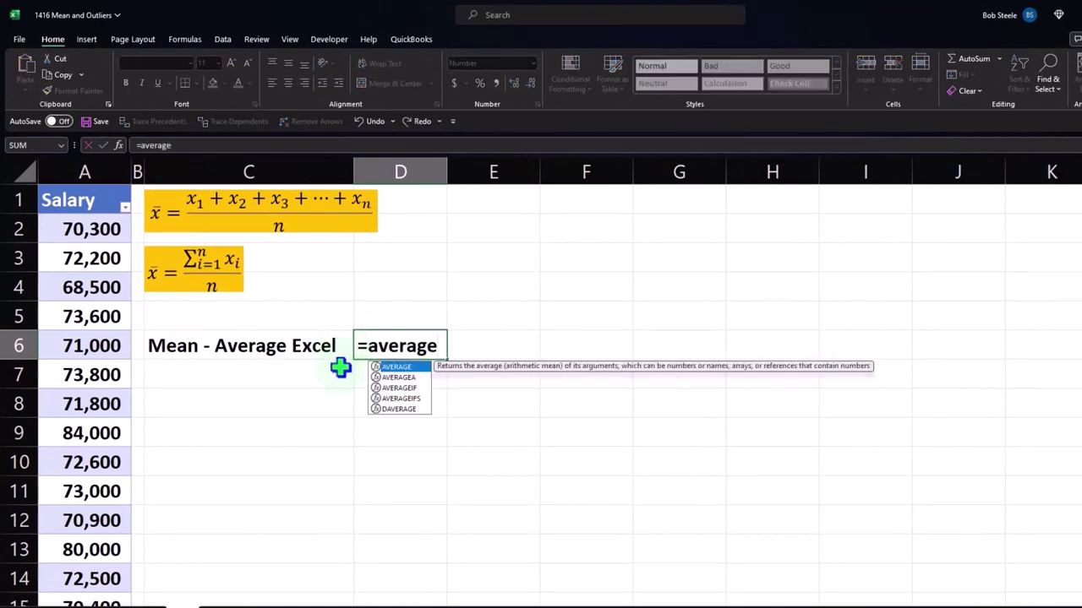
{"action": "double_click", "coordinate": [402, 366]}
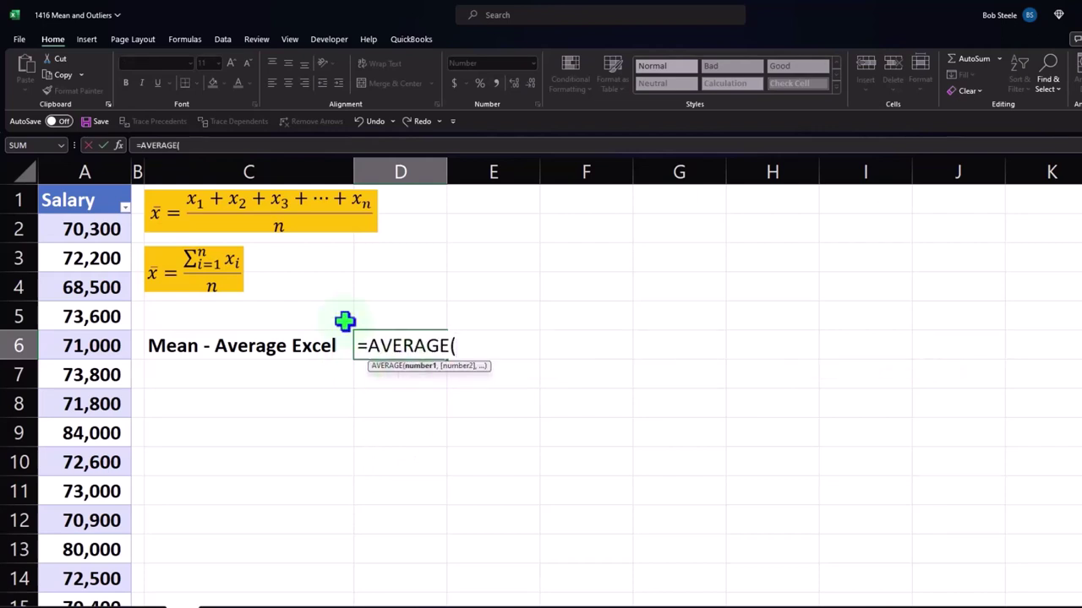
{"action": "left_click", "coordinate": [87, 177]}
{"action": "scroll", "coordinate": [194, 398], "scroll_direction": "down", "scroll_amount": 15}
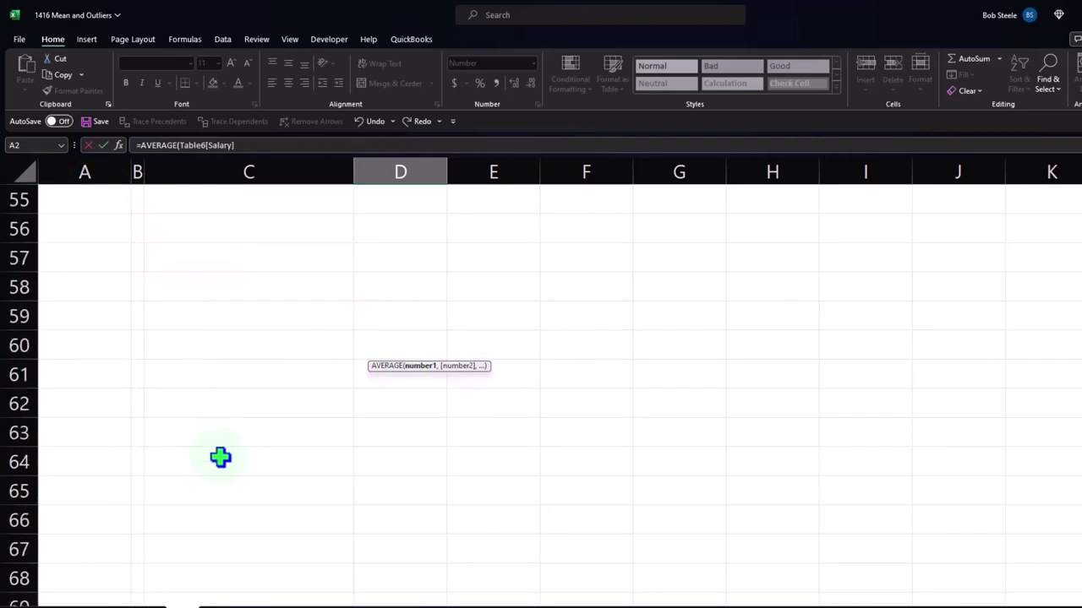
{"action": "scroll", "coordinate": [220, 458], "scroll_direction": "up", "scroll_amount": 18}
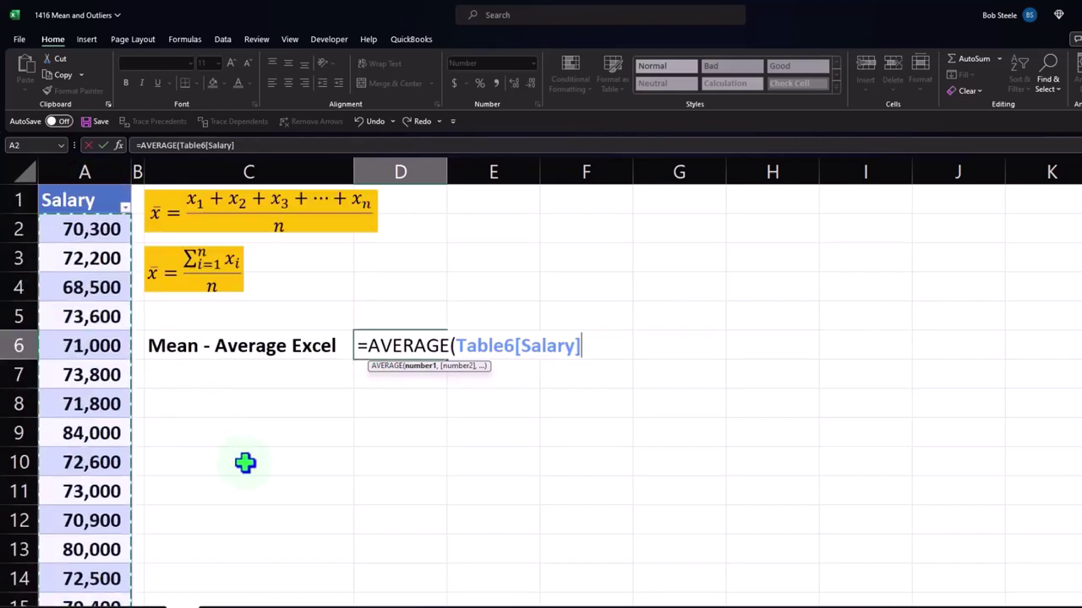
{"action": "key", "text": "Return"}
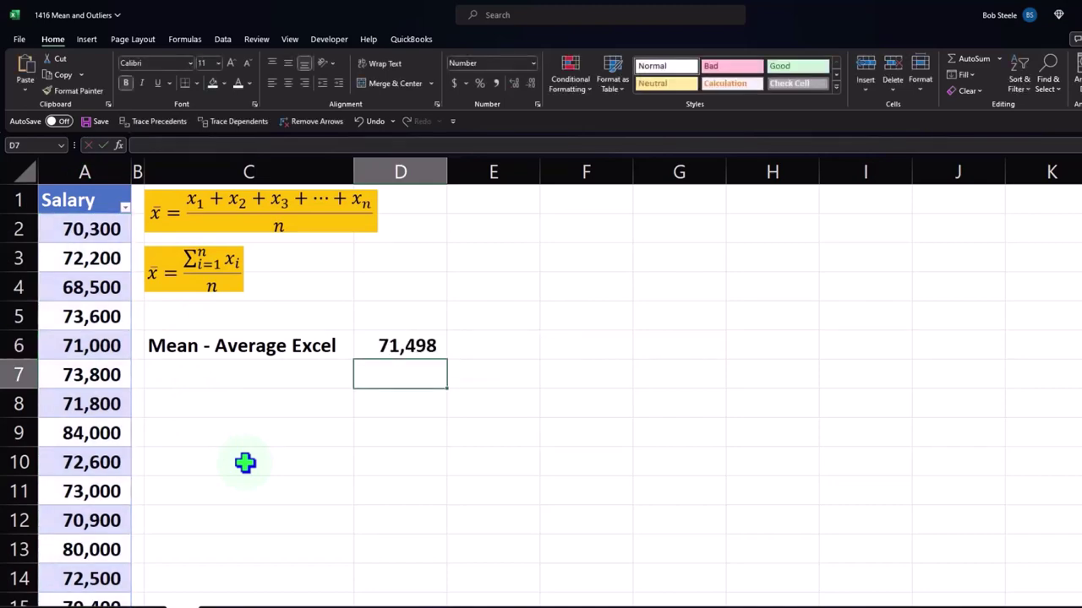
{"action": "key", "text": "Left"}
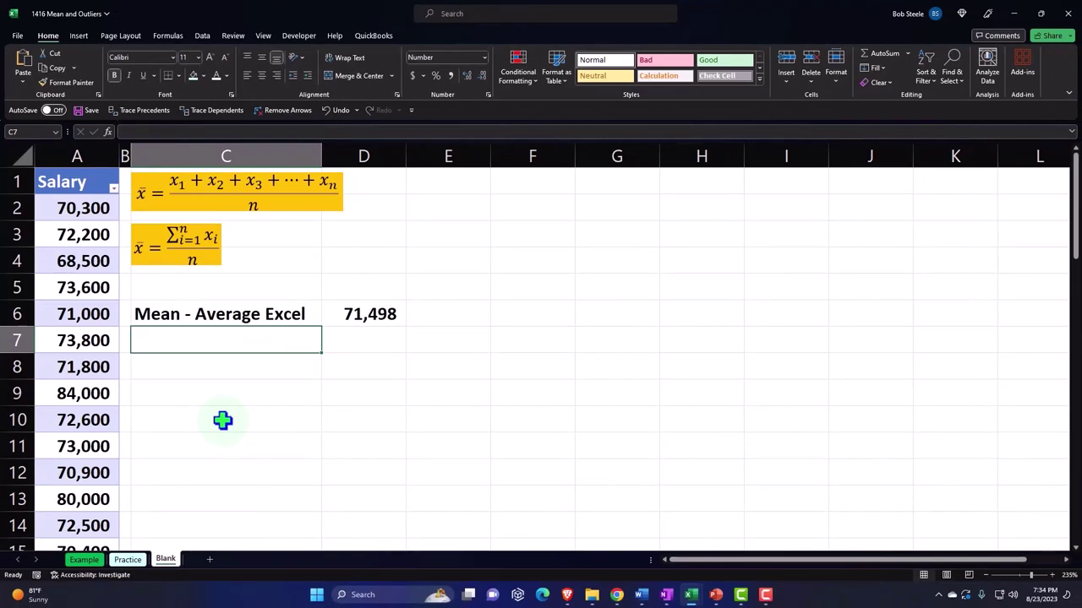
Step: Label C7 'Median' and enter =MEDIAN(Table6[Salary]) in D7, showing 71,000
{"action": "type", "text": "M"}
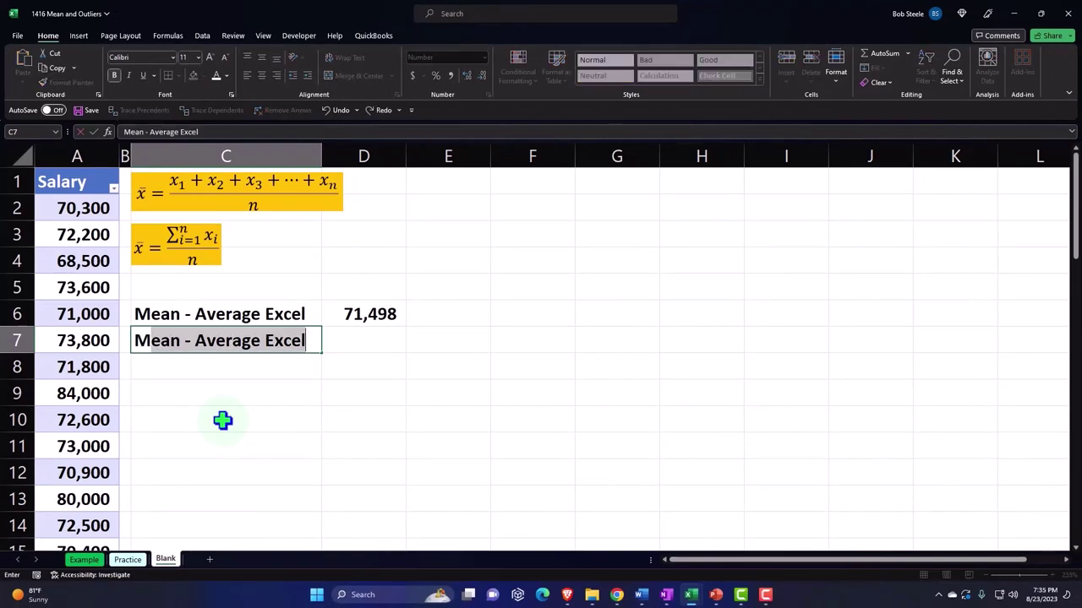
{"action": "type", "text": "e"}
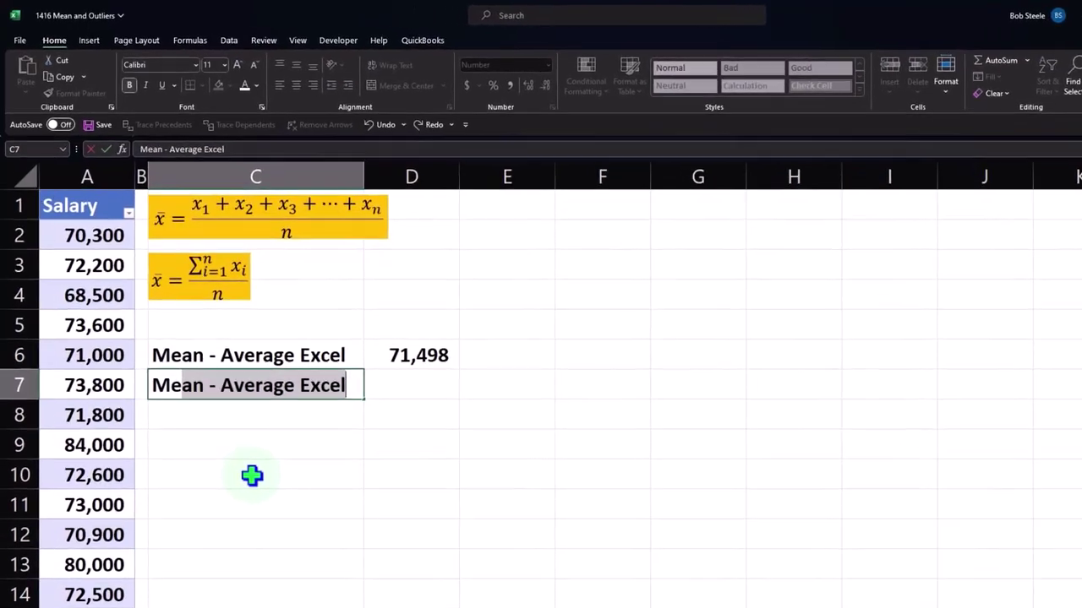
{"action": "type", "text": "k"}
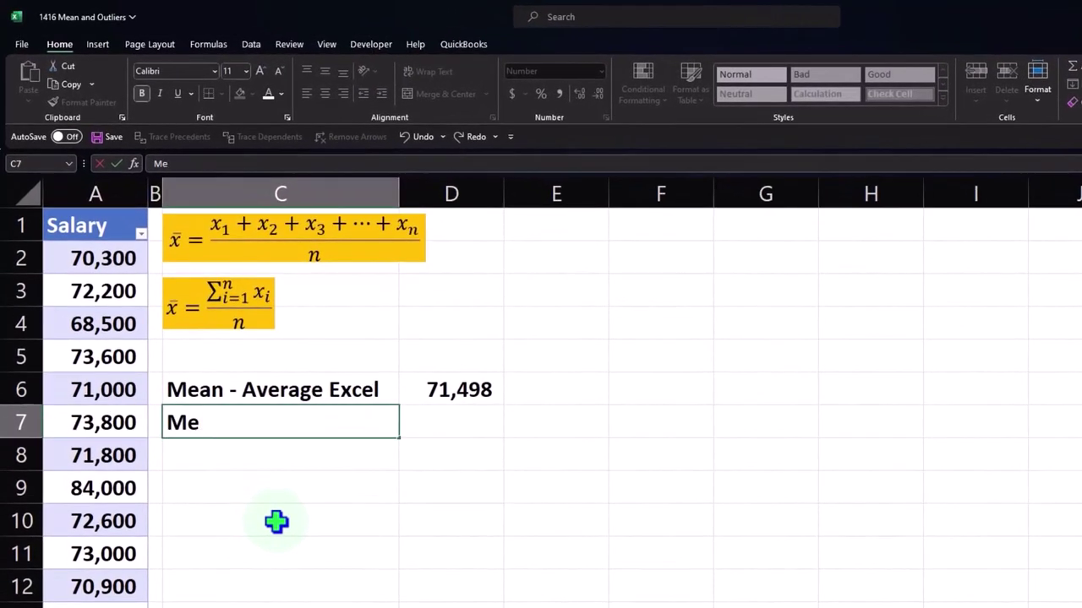
{"action": "type", "text": "dian"}
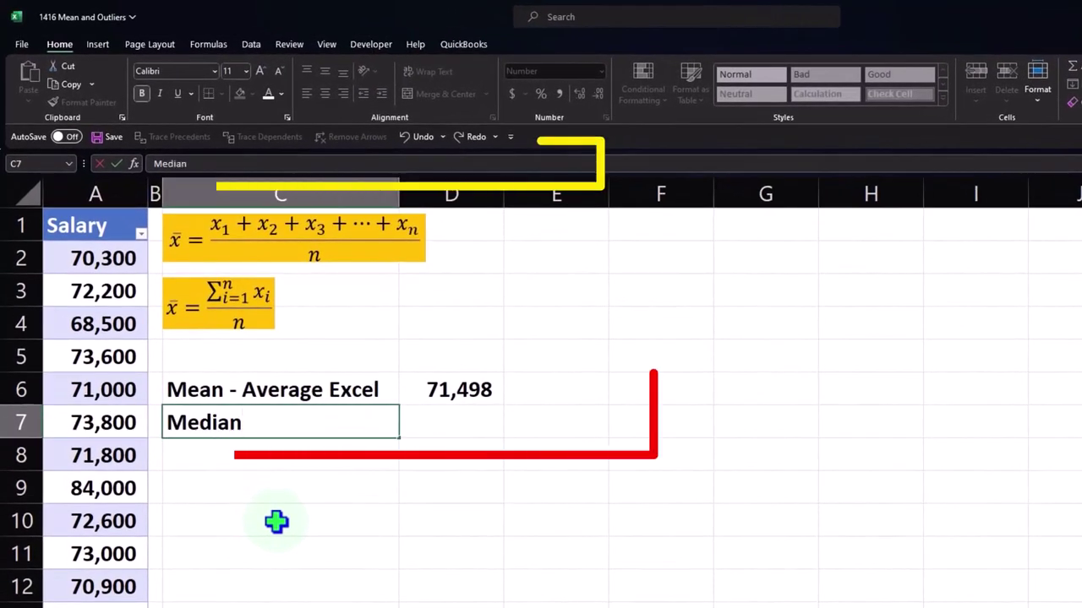
{"action": "key", "text": "Tab"}
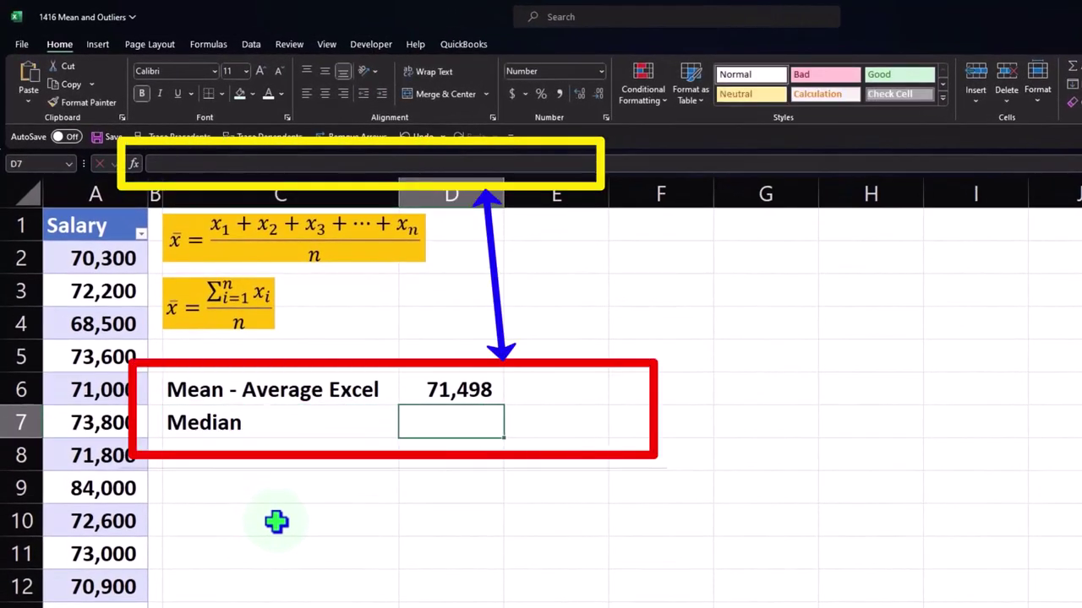
{"action": "type", "text": "=mec"}
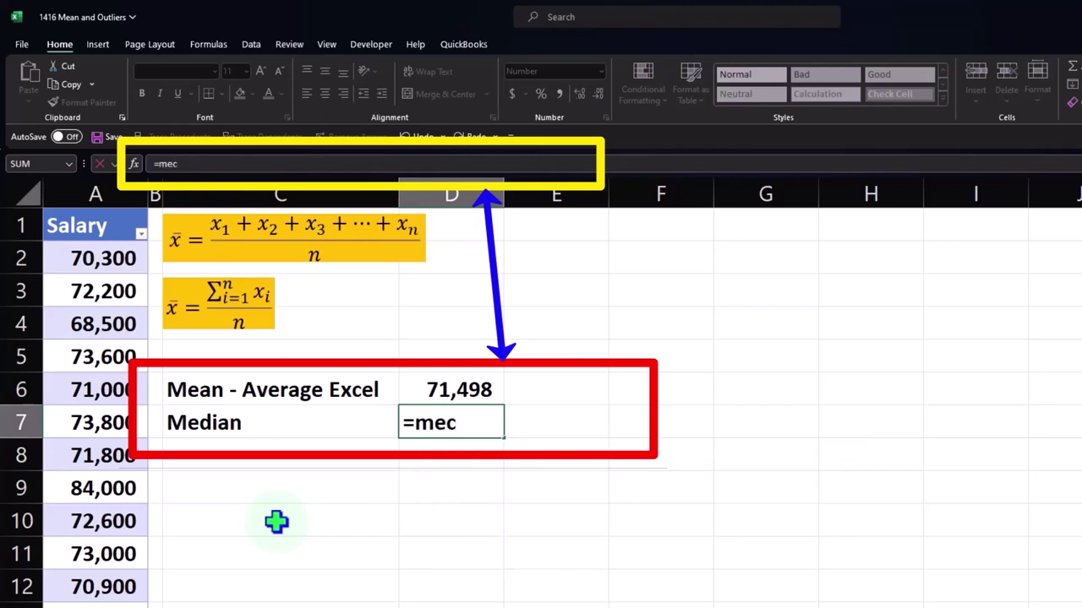
{"action": "key", "text": "BackSpace"}
{"action": "key", "text": "BackSpace"}
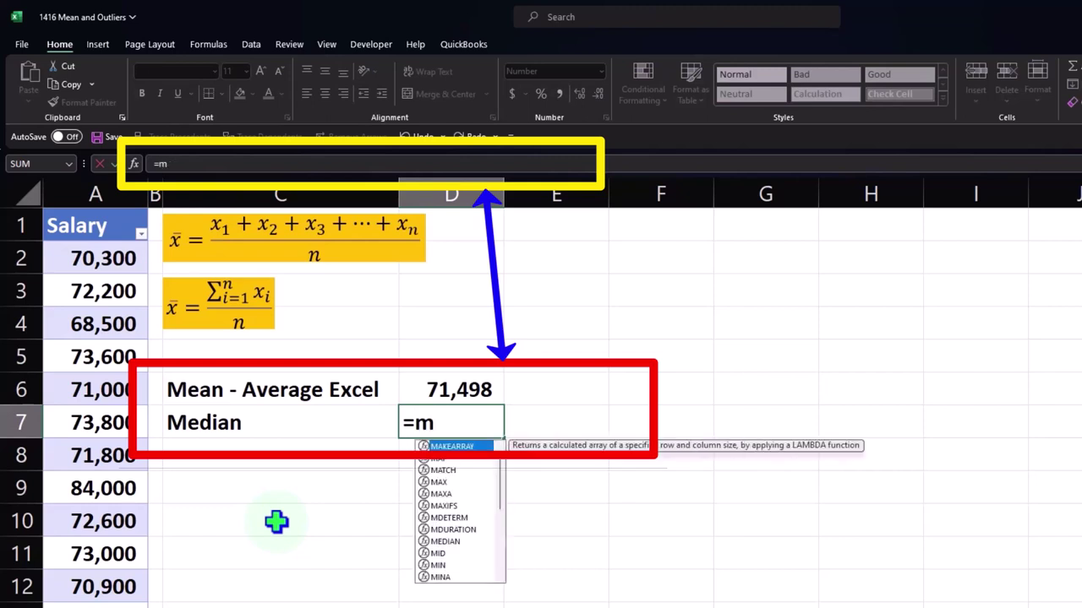
{"action": "type", "text": "e"}
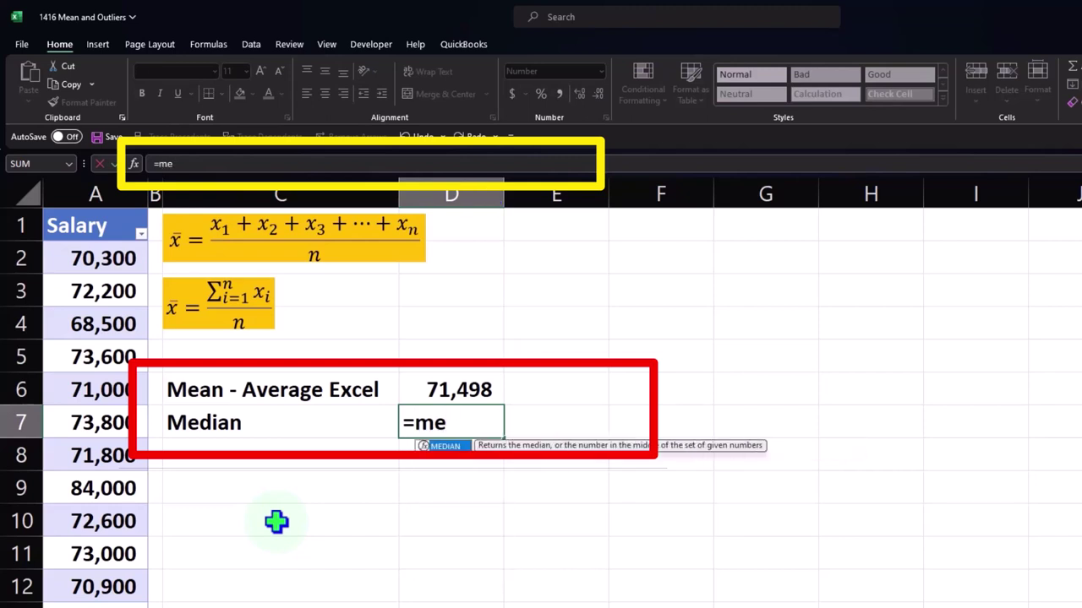
{"action": "double_click", "coordinate": [434, 447]}
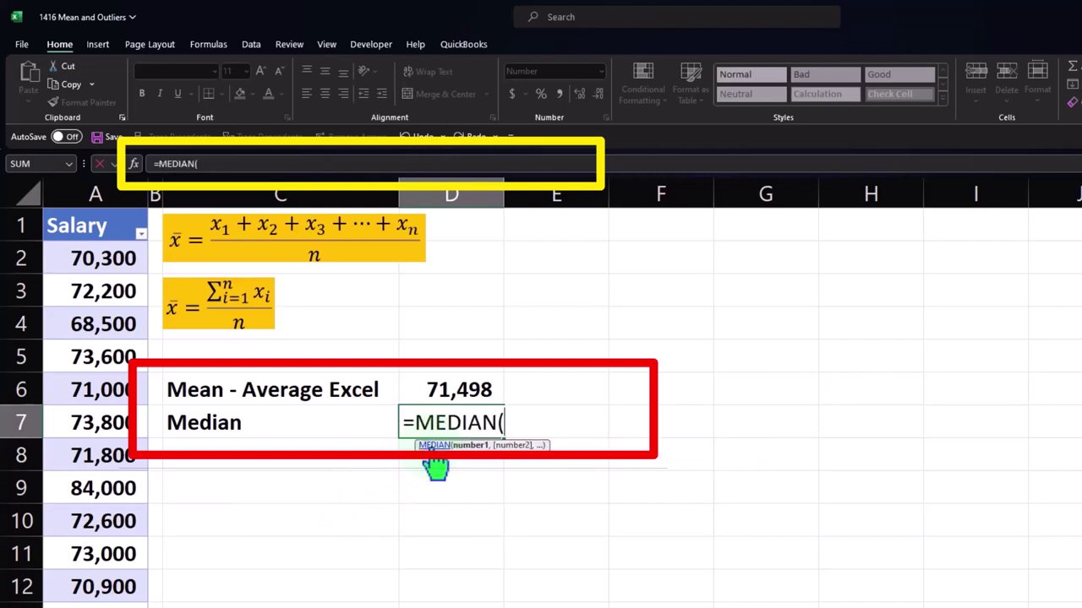
{"action": "left_click", "coordinate": [107, 198]}
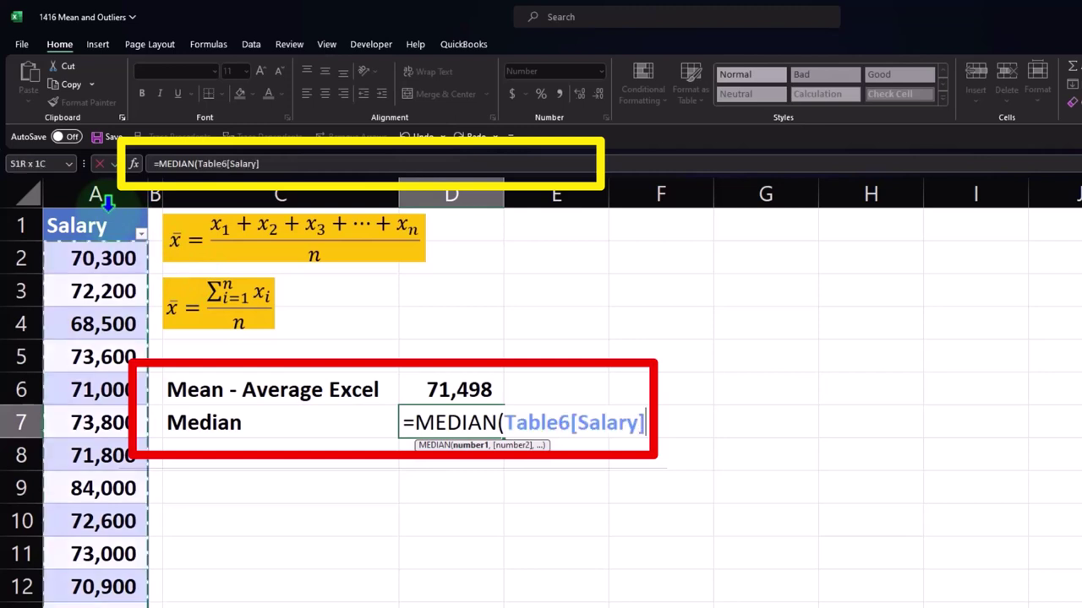
{"action": "key", "text": "Return"}
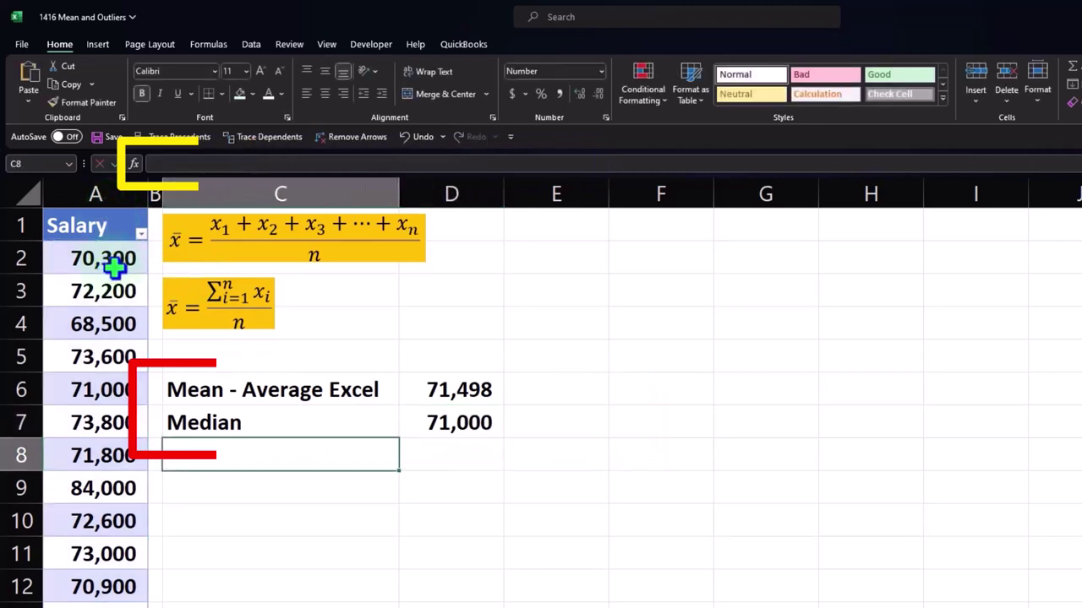
{"action": "left_click", "coordinate": [141, 235]}
Step: Sort salaries smallest to largest and add a Max row with =MAX(Table6[Salary]) giving 84,000
{"action": "left_click", "coordinate": [147, 252]}
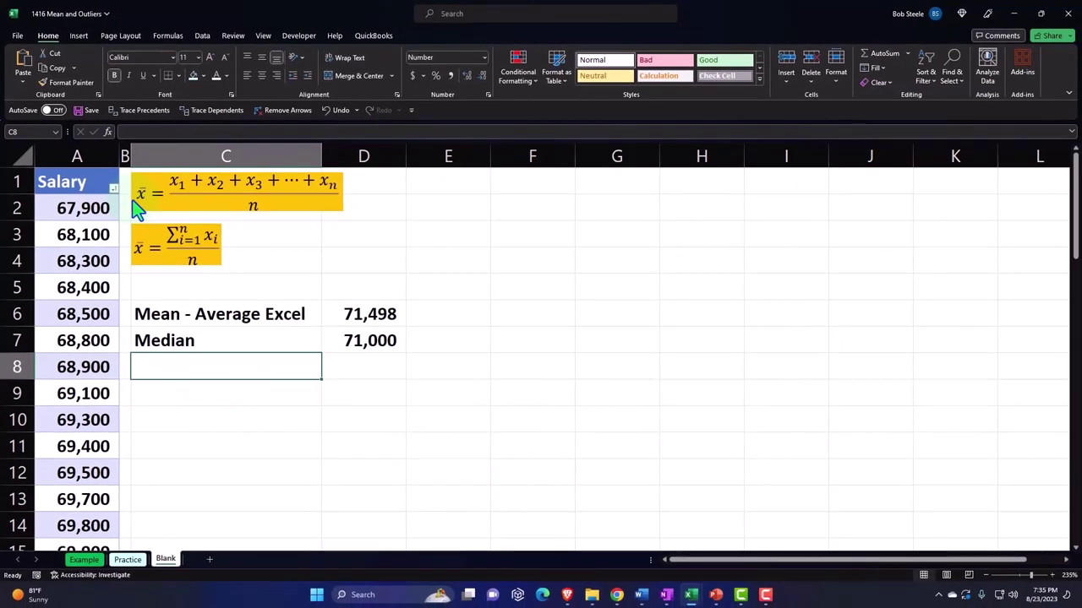
{"action": "type", "text": "Max"}
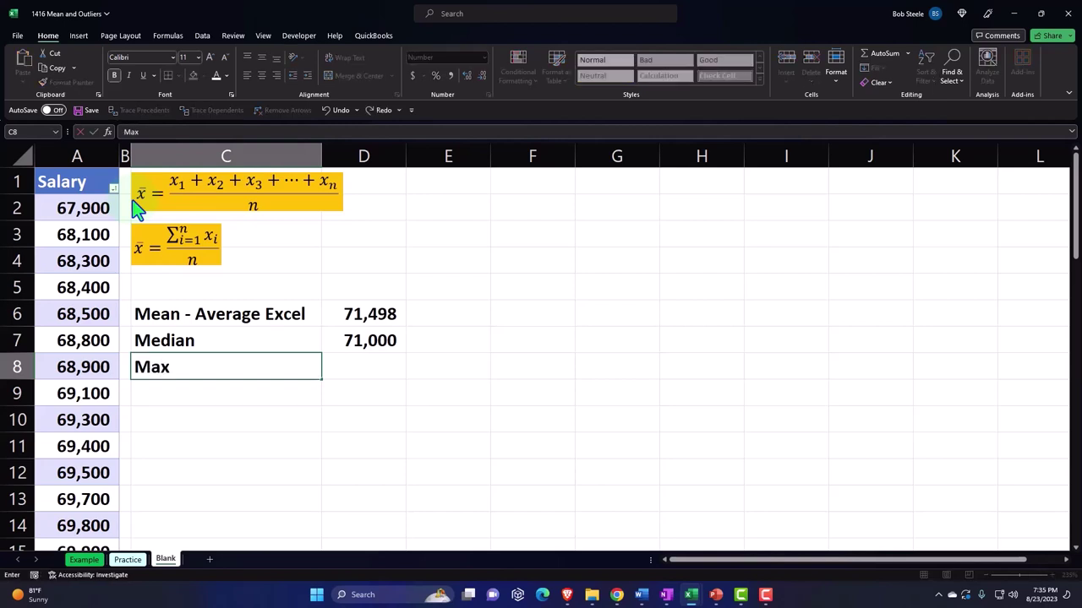
{"action": "key", "text": "Tab"}
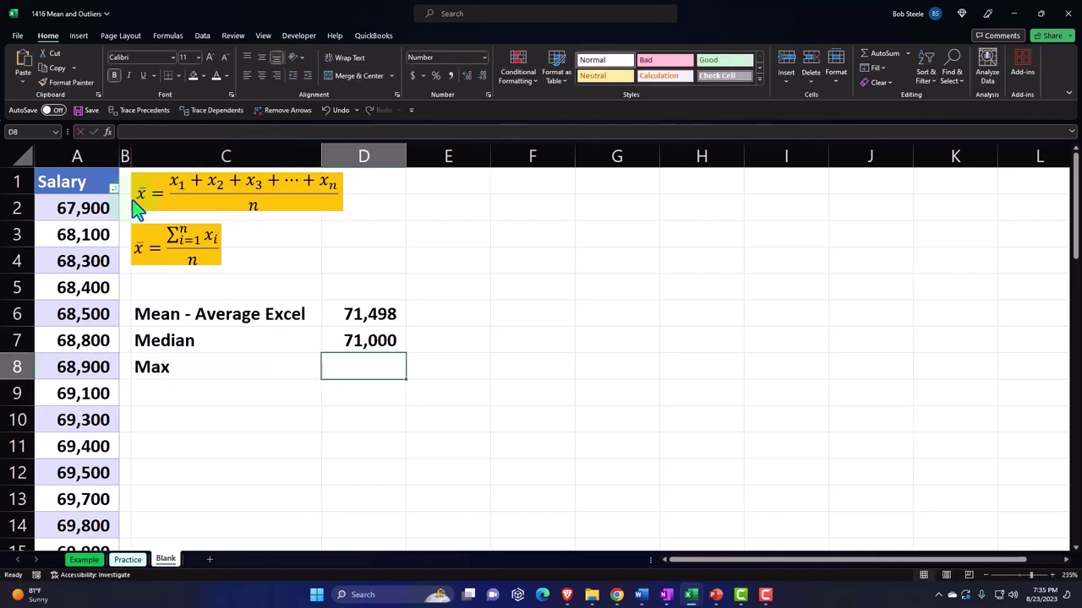
{"action": "type", "text": "=max"}
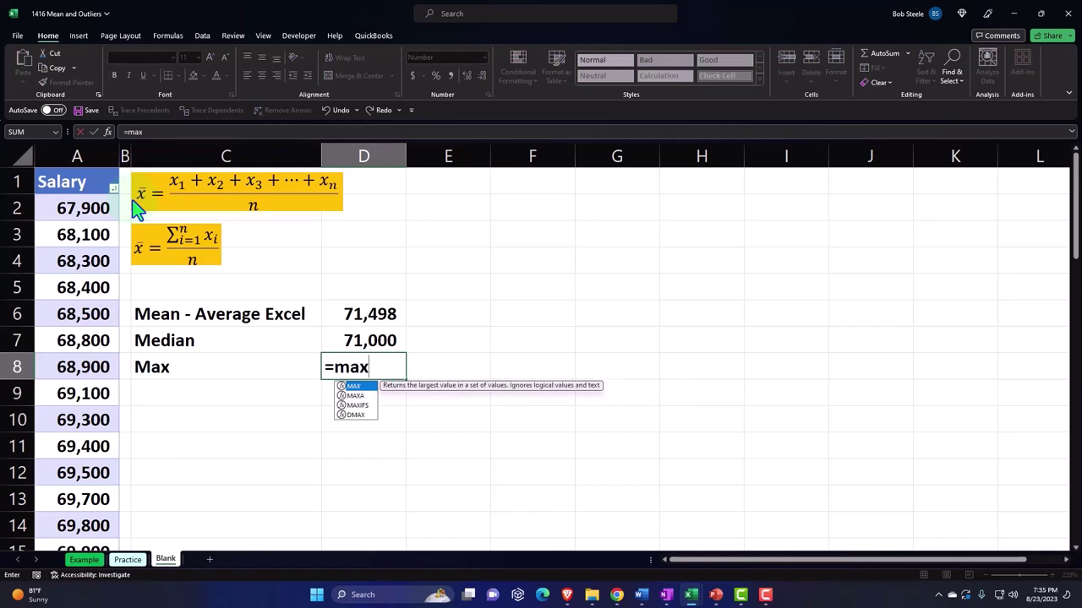
{"action": "double_click", "coordinate": [349, 387]}
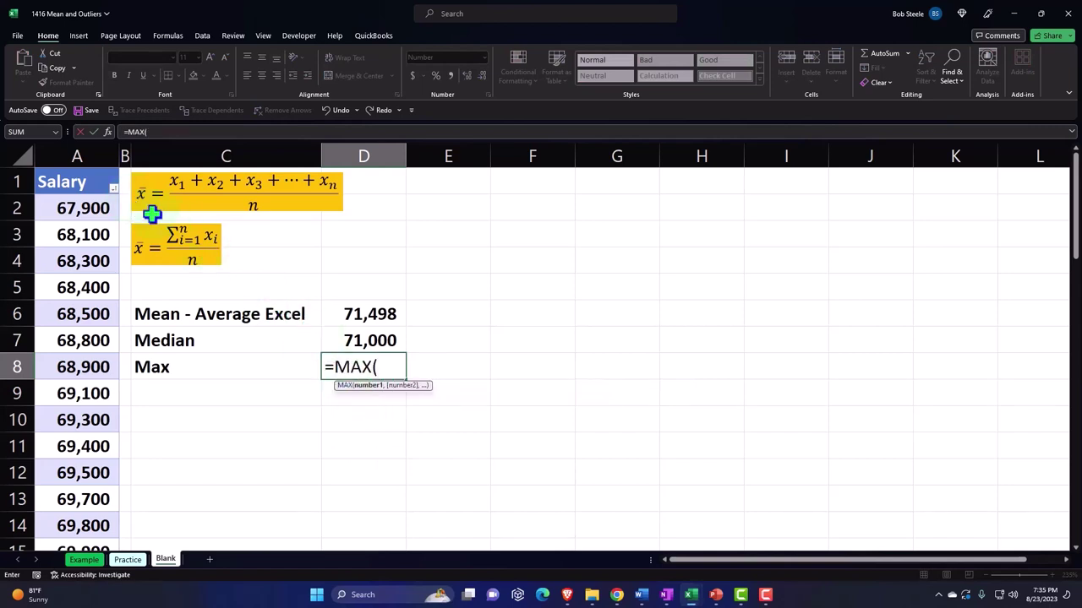
{"action": "left_click", "coordinate": [78, 169]}
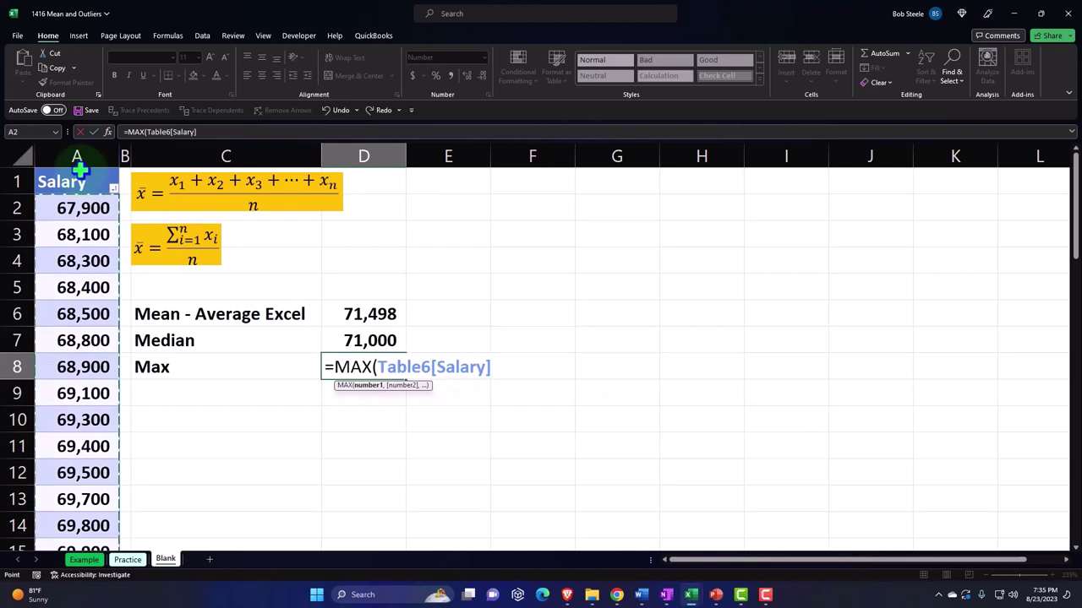
{"action": "key", "text": "Return"}
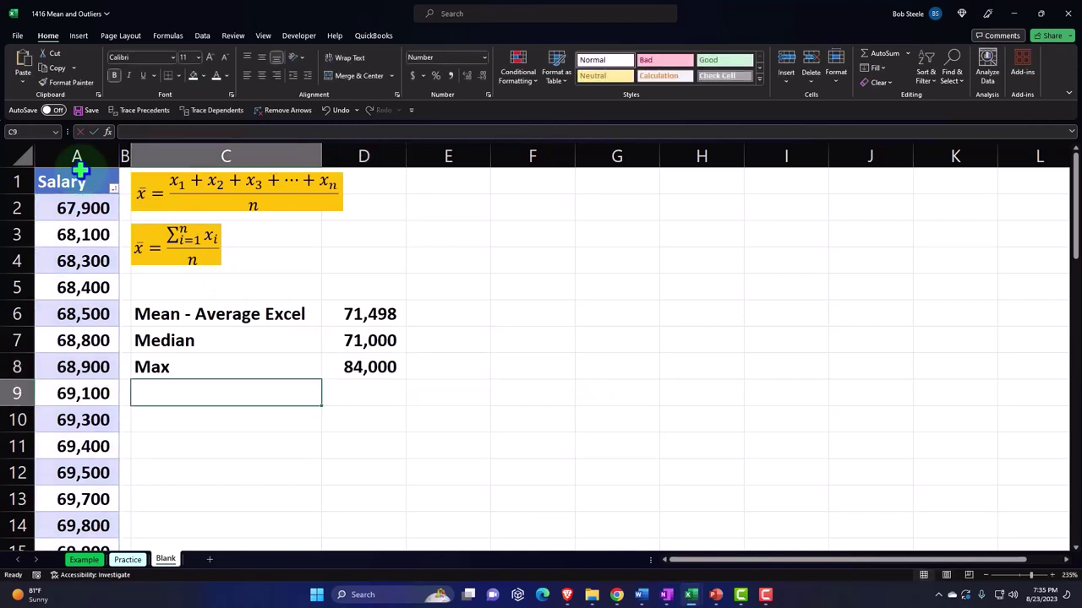
Step: Add a Min row in C9:D9 with =MIN(Table6[Salary]), showing 67,900
{"action": "type", "text": "Min"}
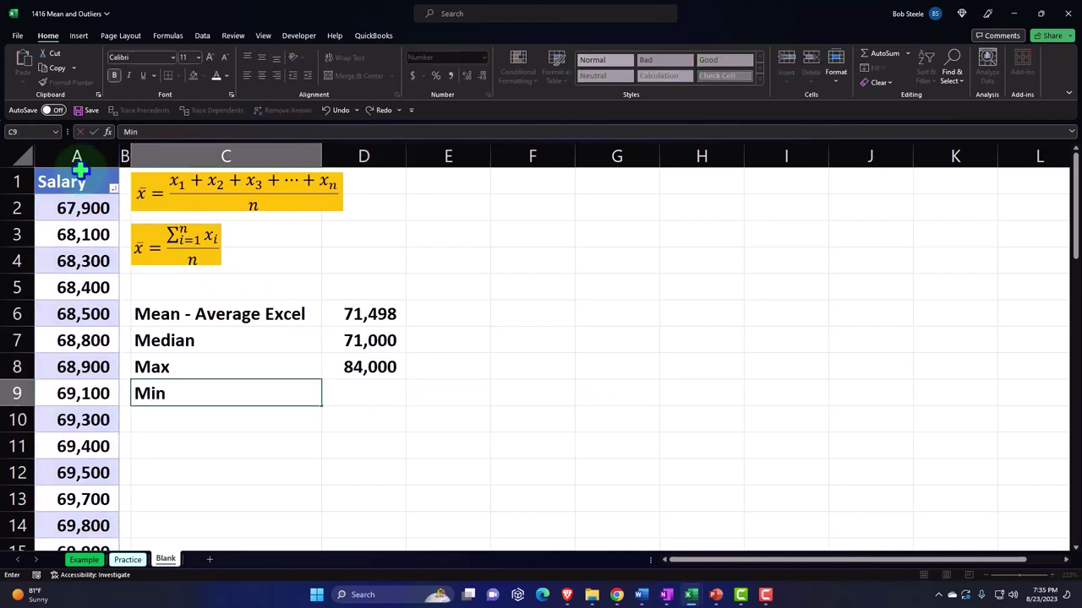
{"action": "key", "text": "Tab"}
{"action": "type", "text": "=min"}
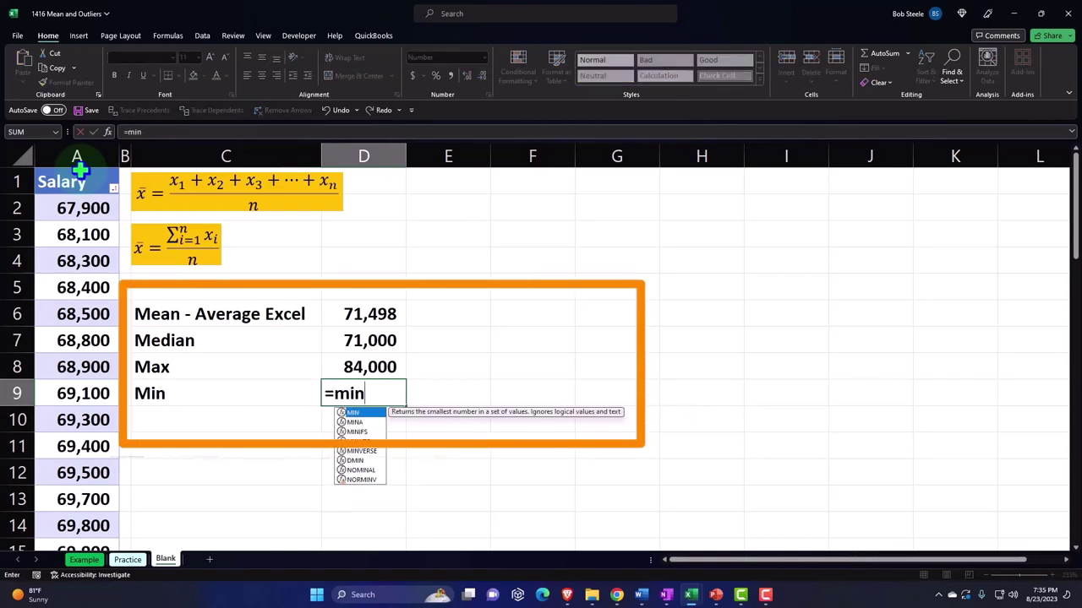
{"action": "type", "text": "("}
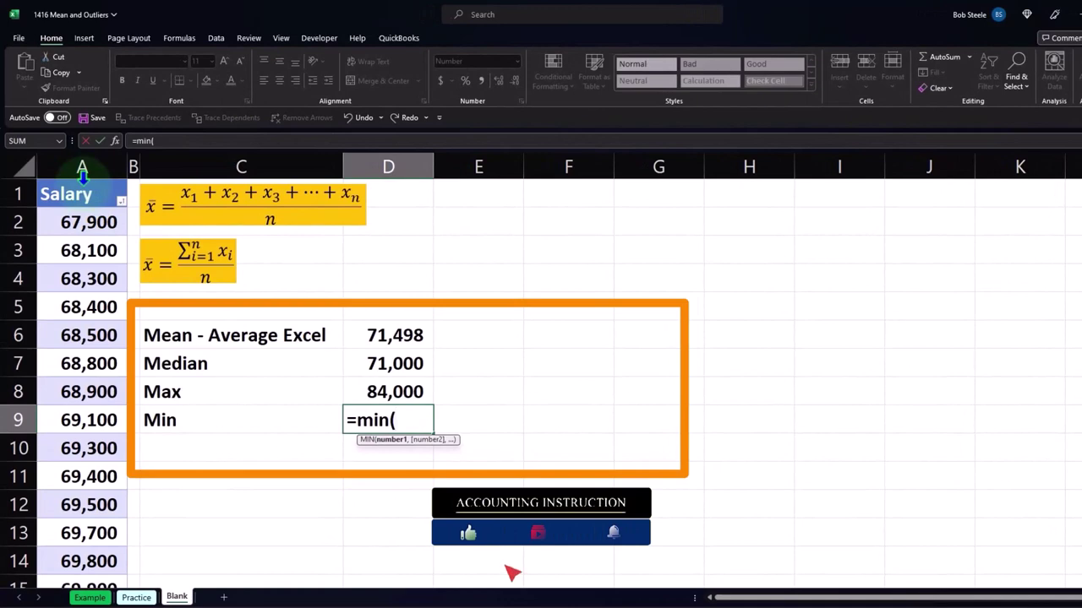
{"action": "left_click", "coordinate": [82, 172]}
{"action": "key", "text": "Return"}
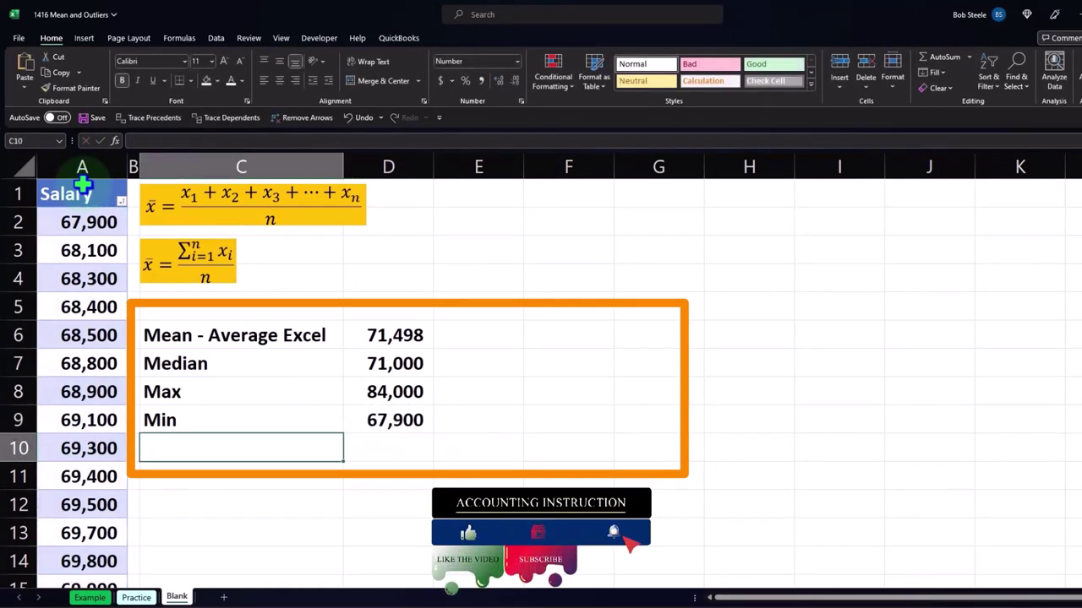
Step: Add a Q1 row in C10:D10 with =QUARTILE.EXC(Table6[Salary],1), showing 69,800
{"action": "type", "text": "Q"}
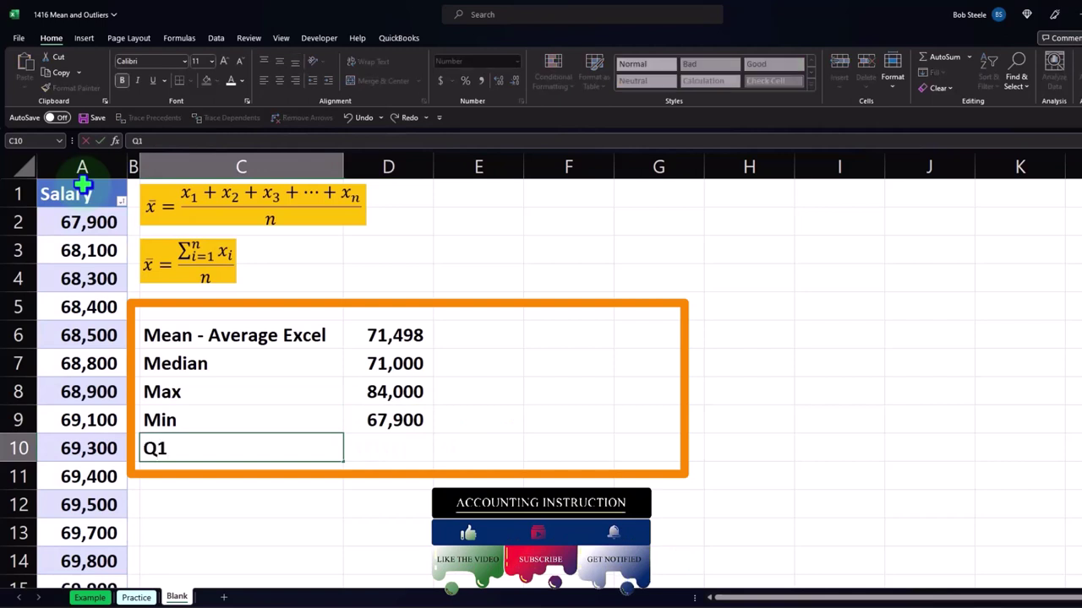
{"action": "type", "text": "1"}
{"action": "key", "text": "Tab"}
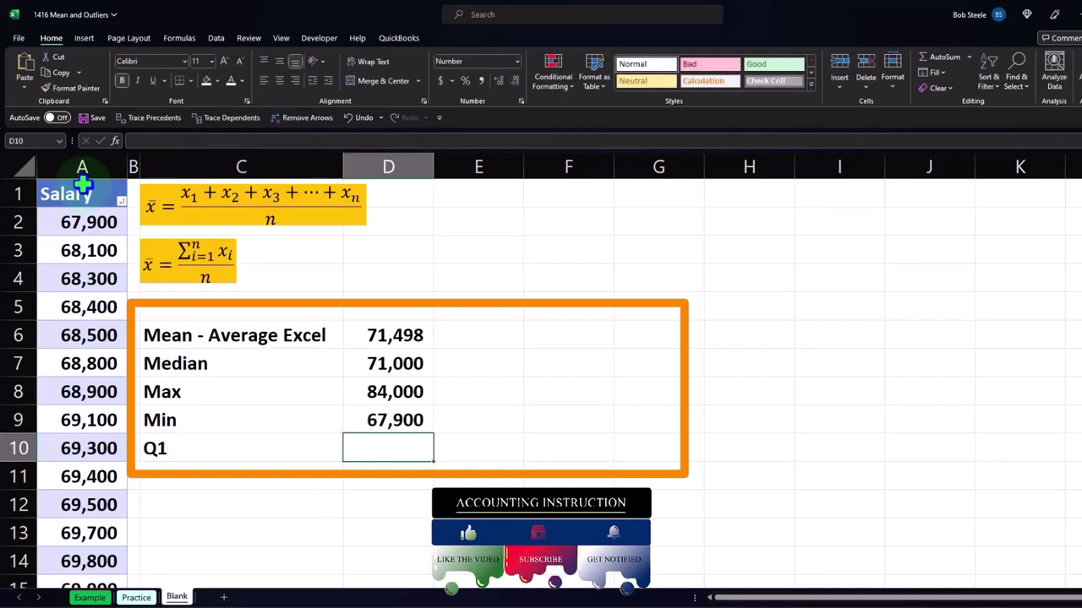
{"action": "type", "text": "=qua"}
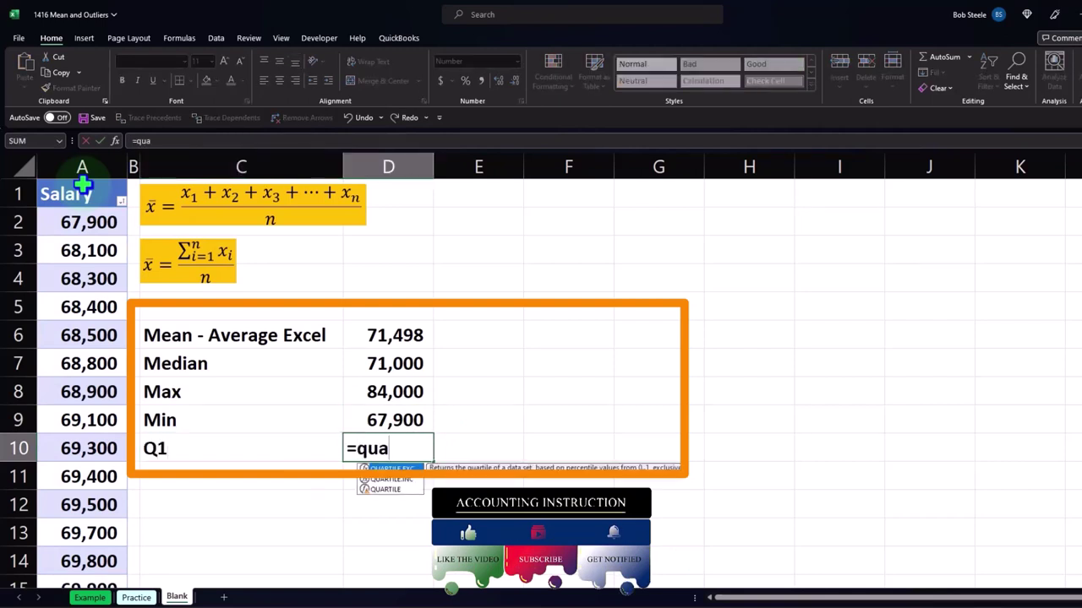
{"action": "double_click", "coordinate": [387, 472]}
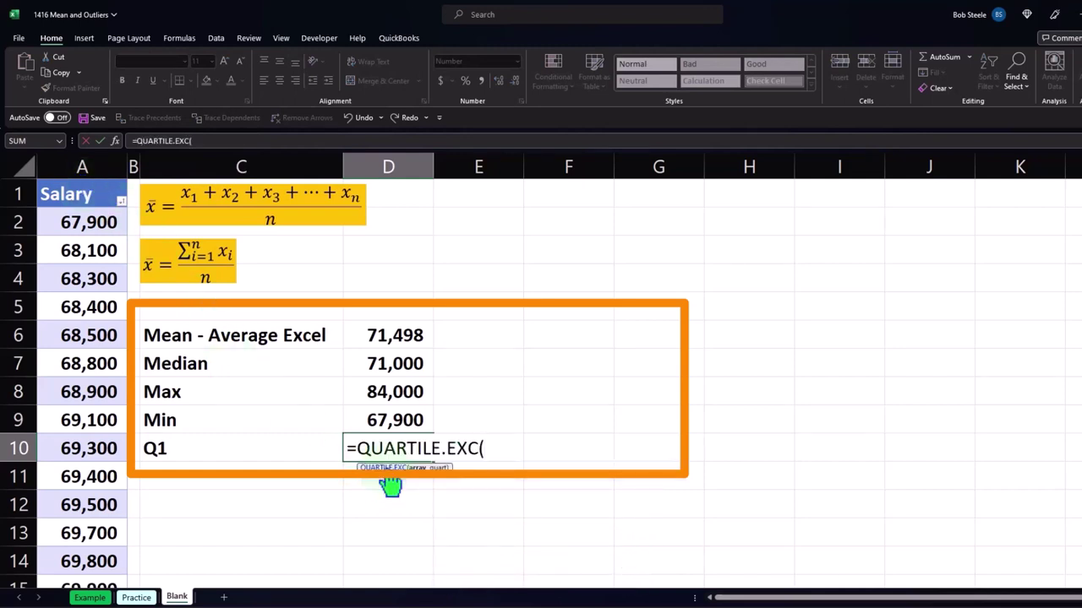
{"action": "left_click", "coordinate": [88, 187]}
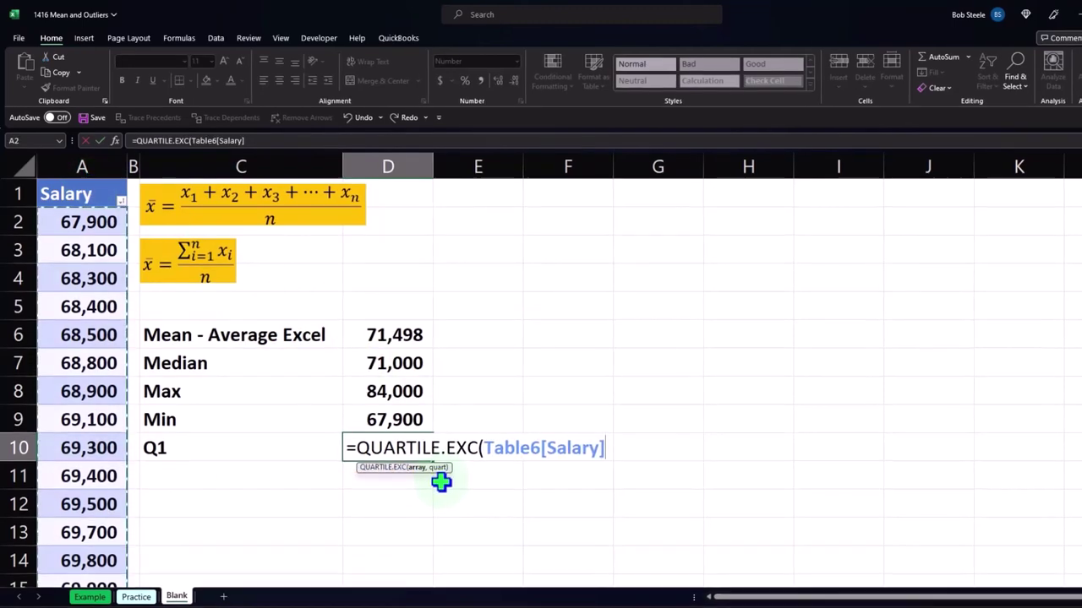
{"action": "type", "text": ",1"}
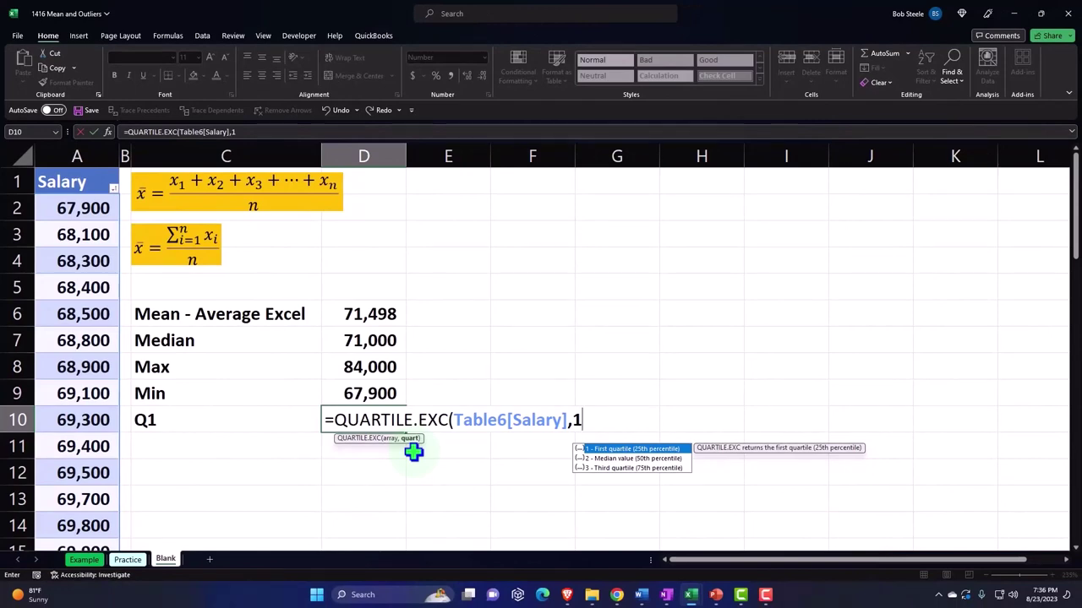
{"action": "key", "text": "Return"}
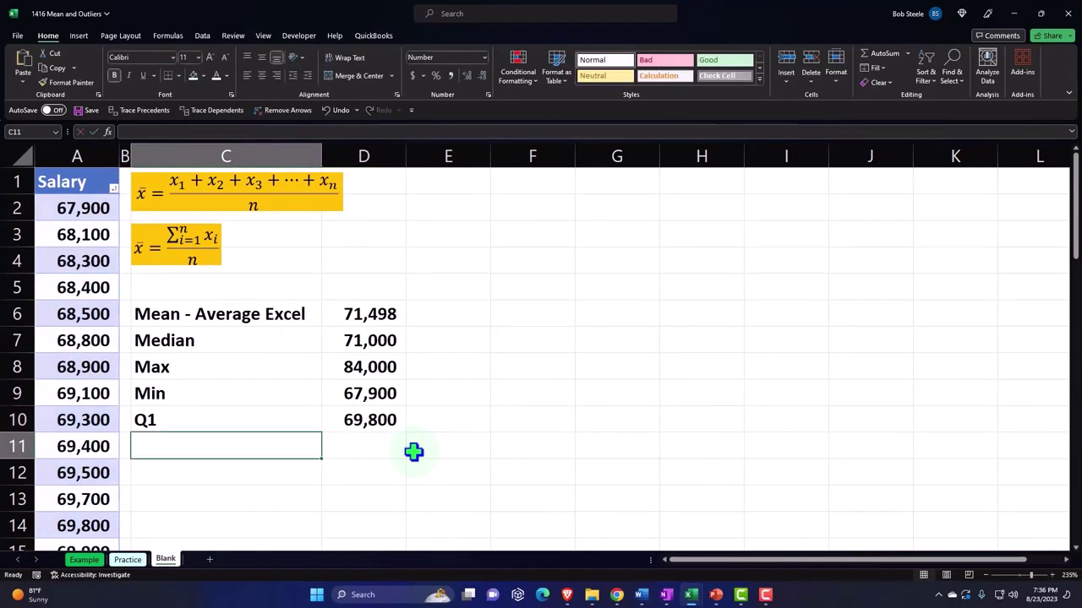
Step: Add a Q3 row in C11:D11 with =QUARTILE.EXC(Table6[Salary],3), showing 72,800
{"action": "type", "text": "Q1"}
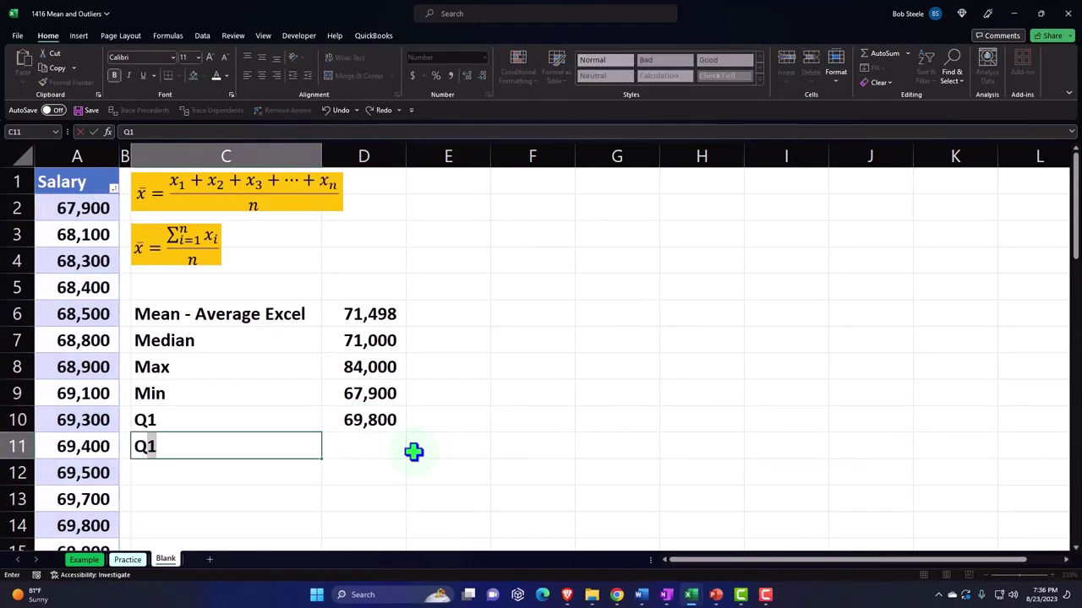
{"action": "key", "text": "BackSpace"}
{"action": "type", "text": "3"}
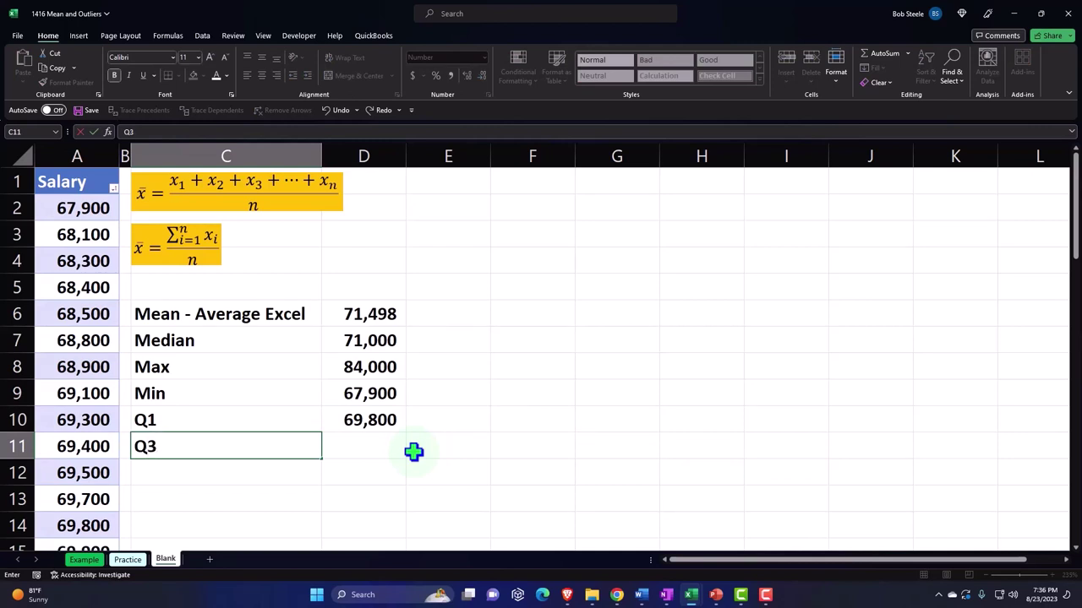
{"action": "key", "text": "Tab"}
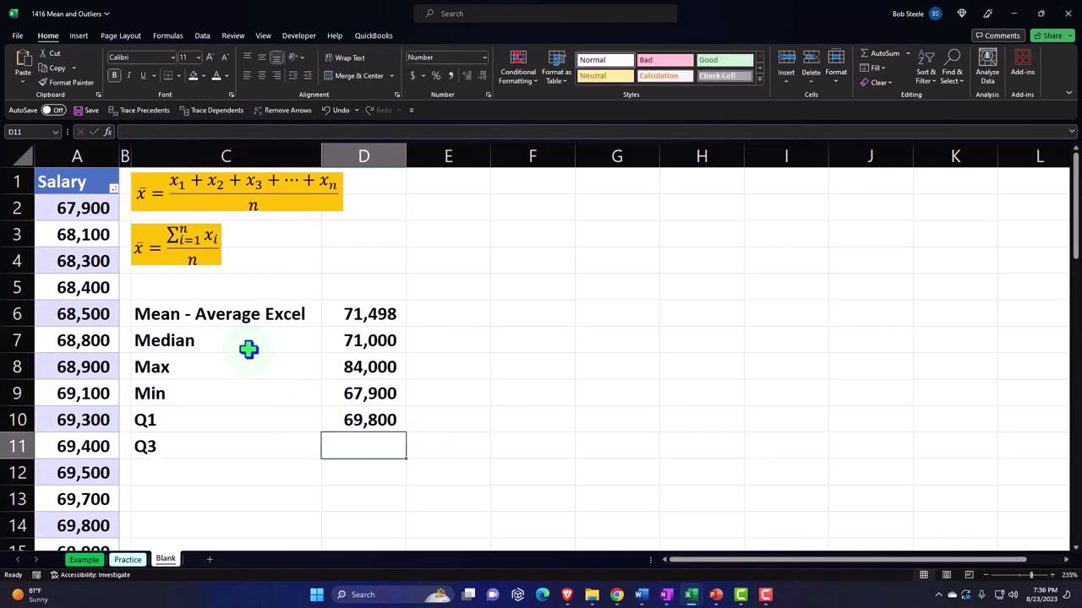
{"action": "type", "text": "="}
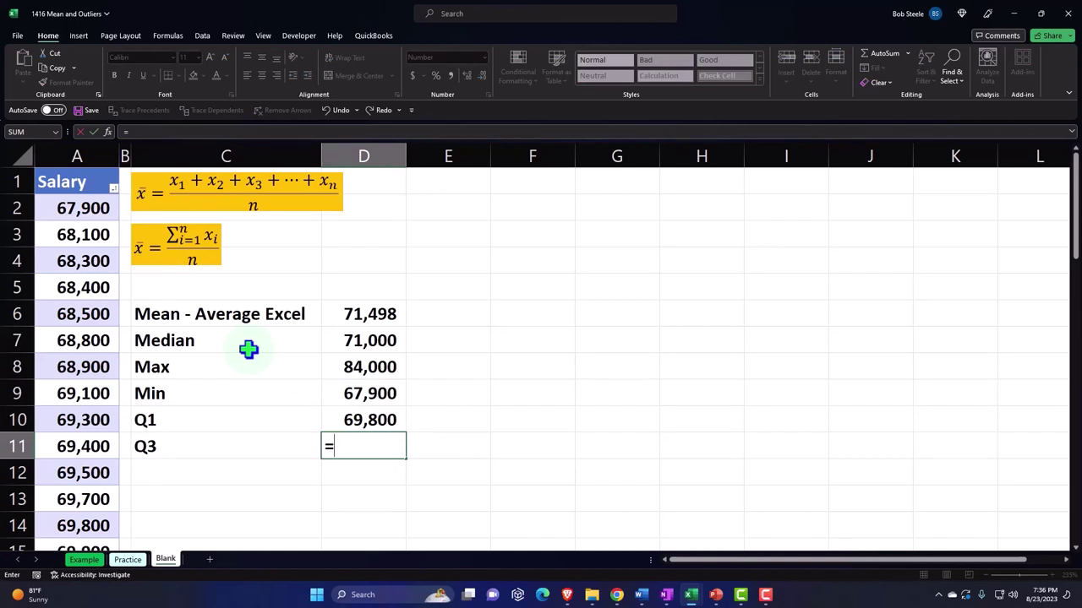
{"action": "type", "text": "qua"}
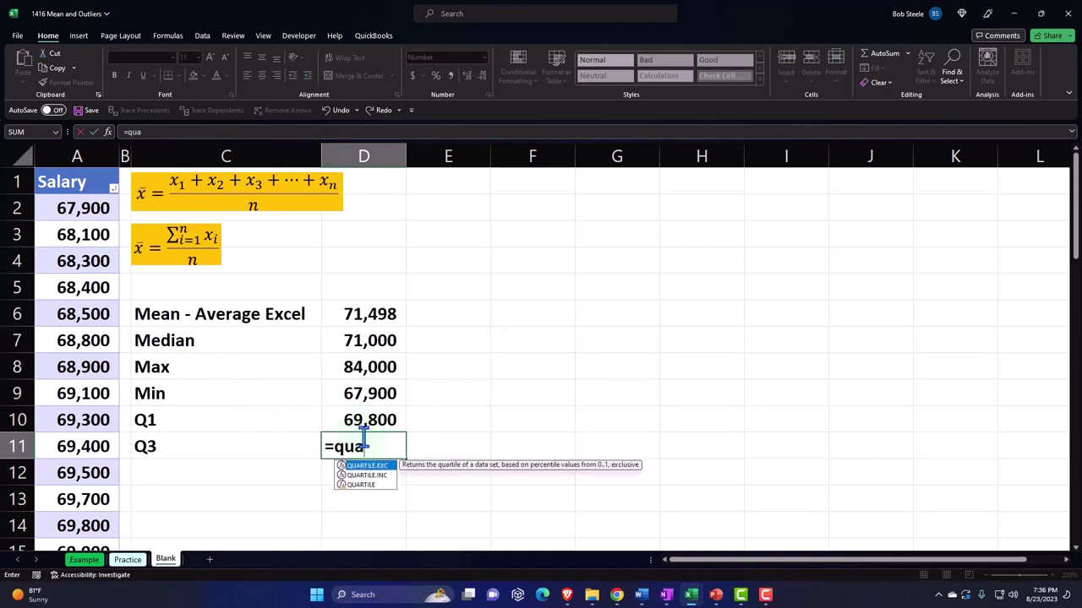
{"action": "double_click", "coordinate": [368, 465]}
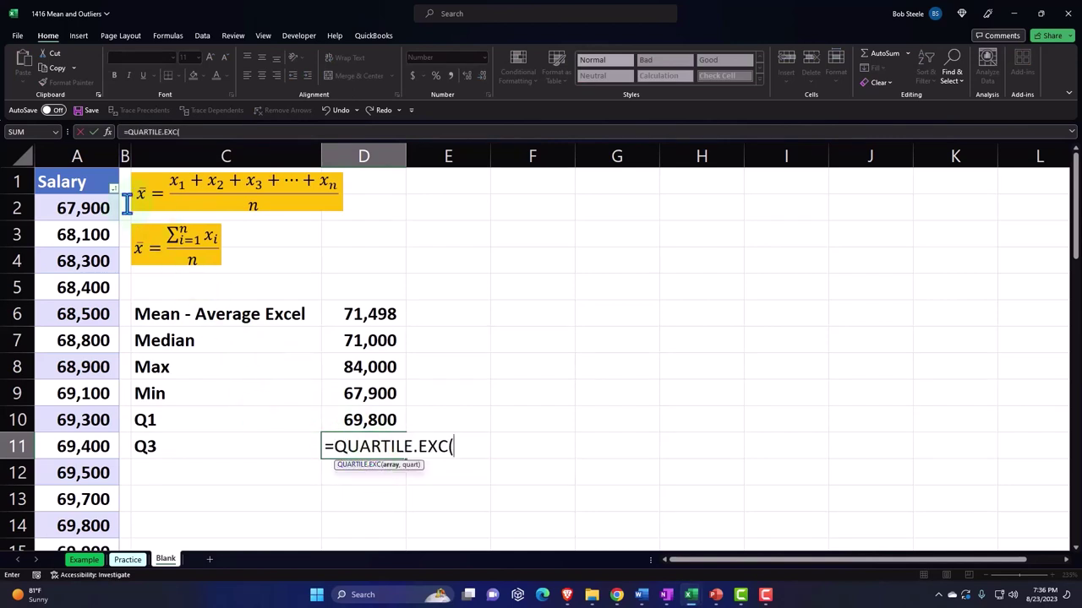
{"action": "left_click", "coordinate": [79, 174]}
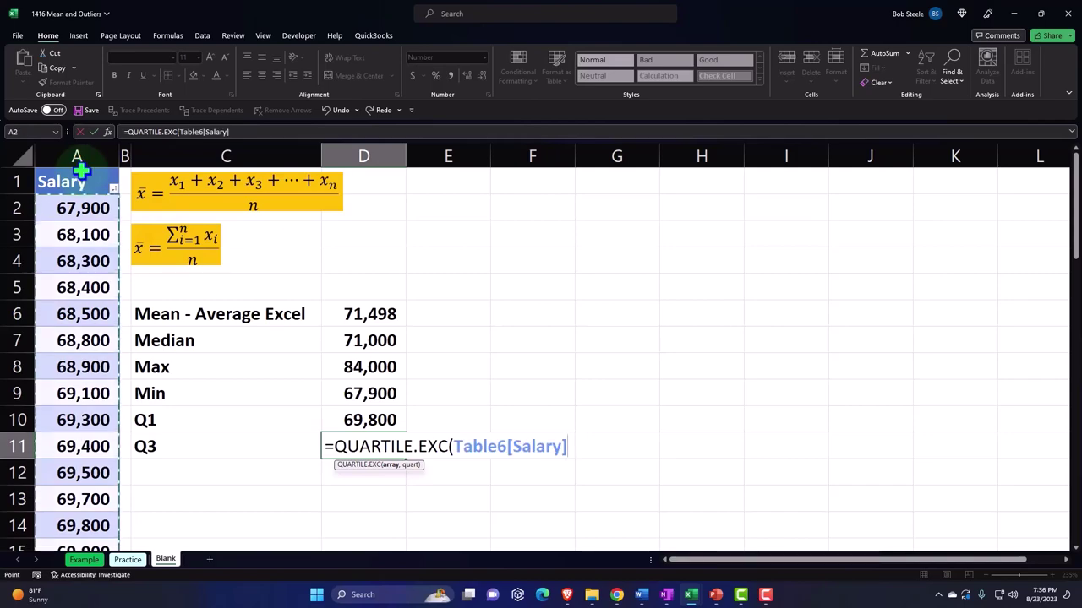
{"action": "type", "text": ",3"}
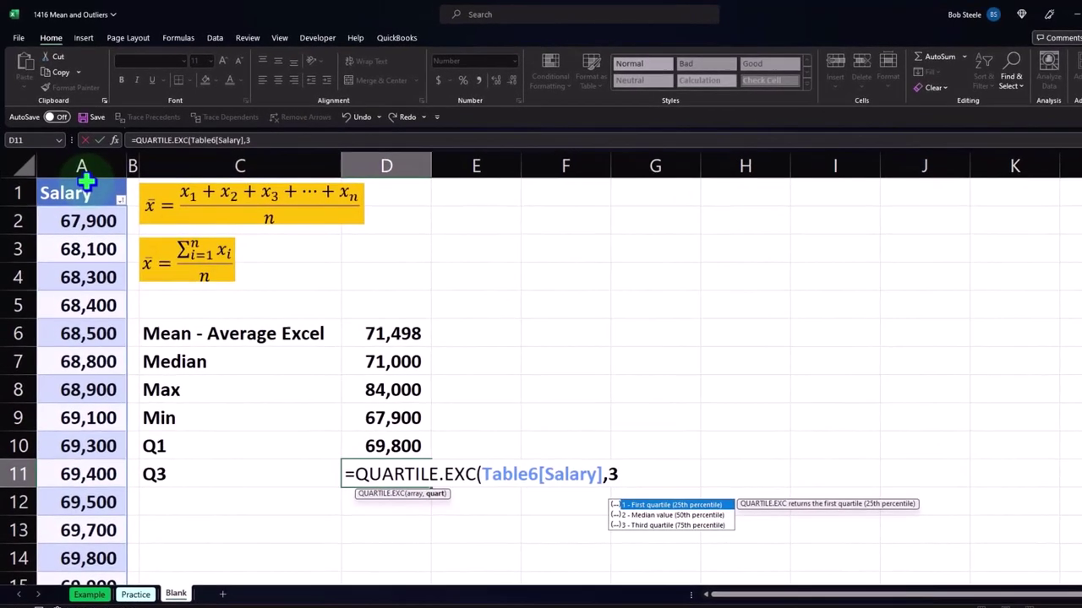
{"action": "key", "text": "Return"}
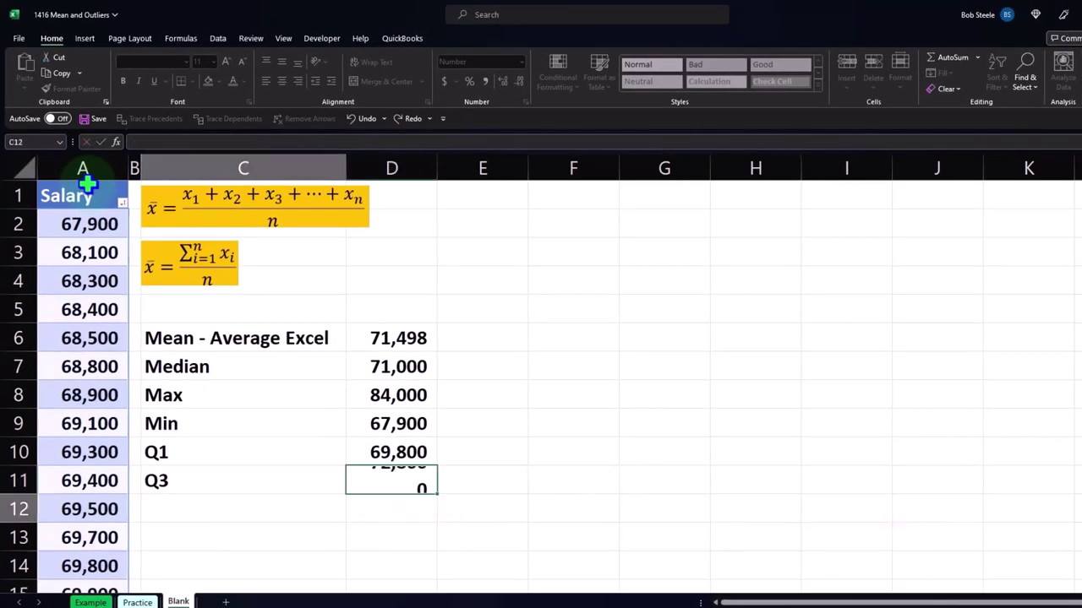
Step: Review the mean's formula and select C13 below the stats table
{"action": "key", "text": "Down"}
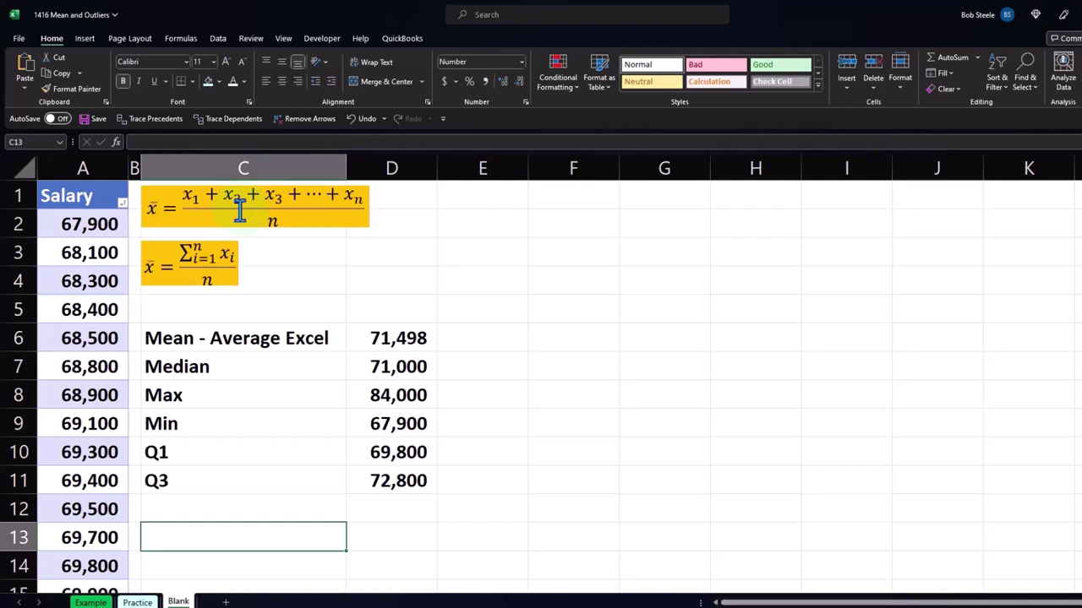
{"action": "left_click", "coordinate": [405, 340]}
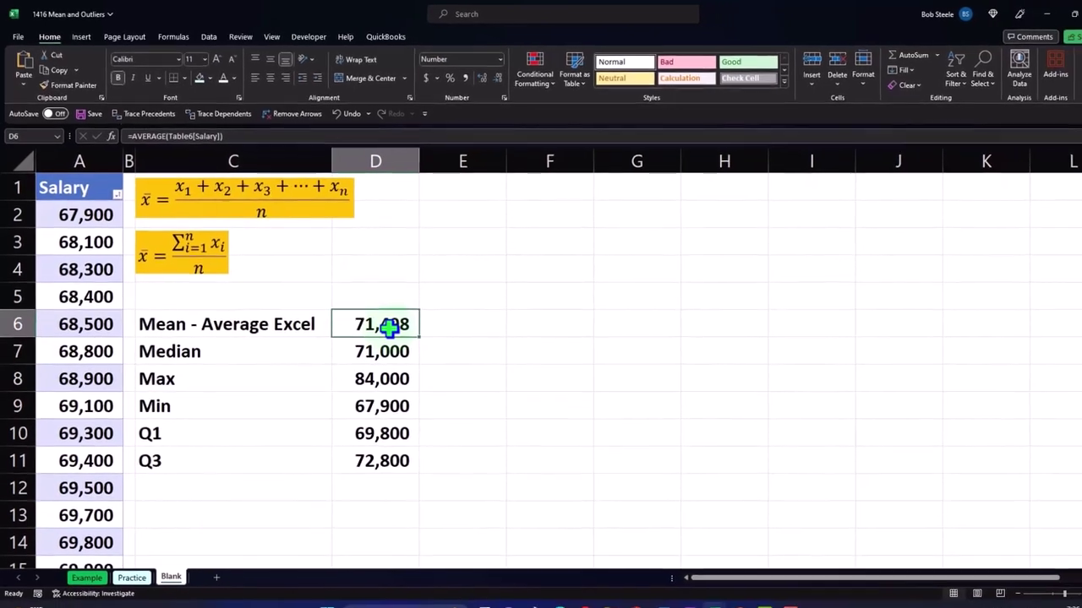
{"action": "left_click", "coordinate": [253, 515]}
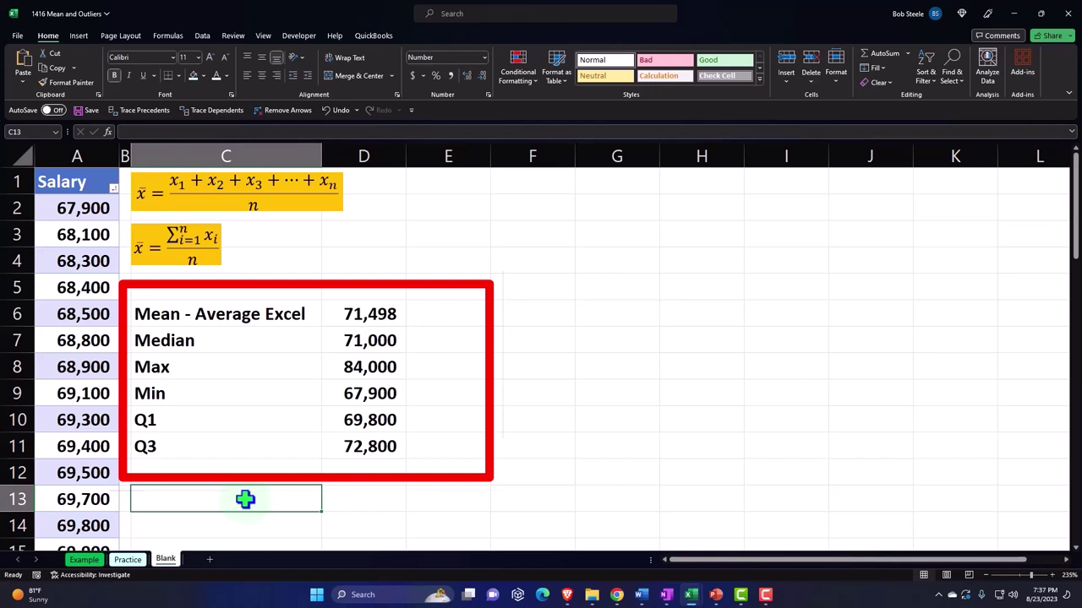
Step: Enter the heading 'Average or Mean Calculation:' in C13
{"action": "type", "text": "Av"}
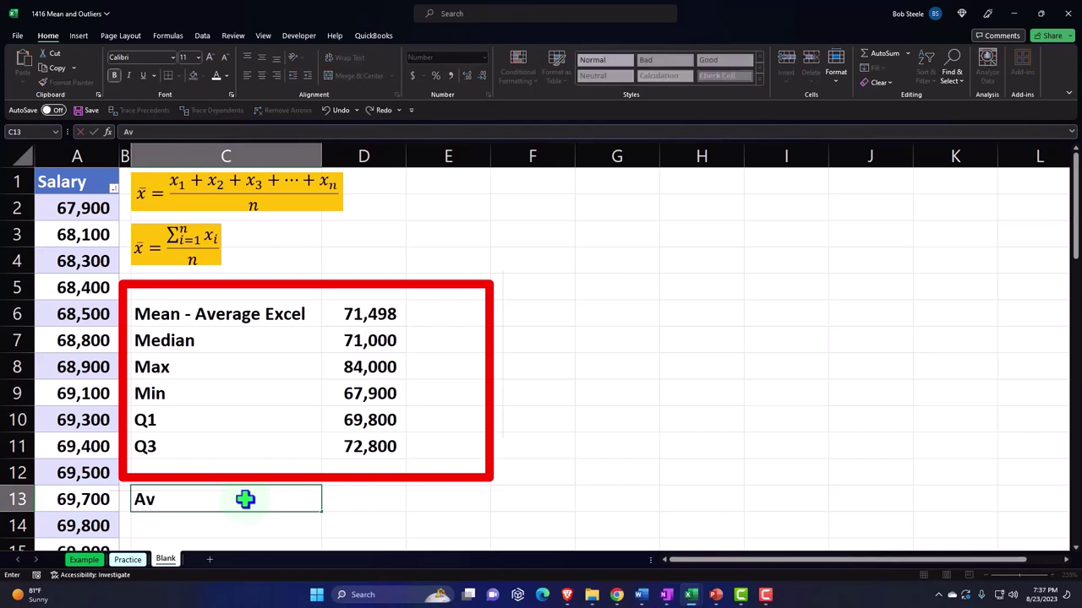
{"action": "type", "text": "erage or Mea"}
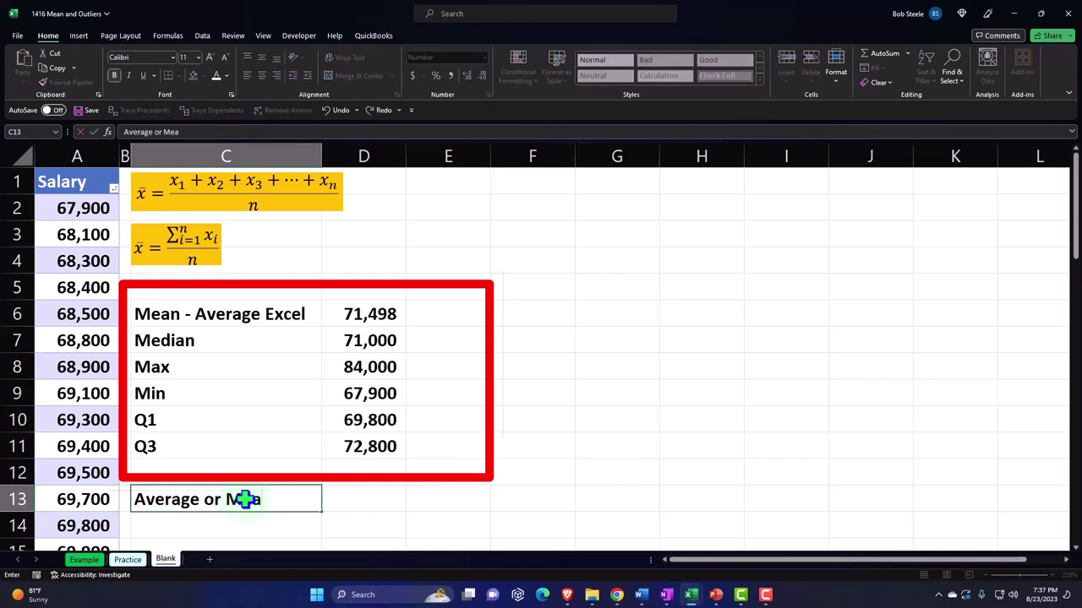
{"action": "type", "text": "n Calcu"}
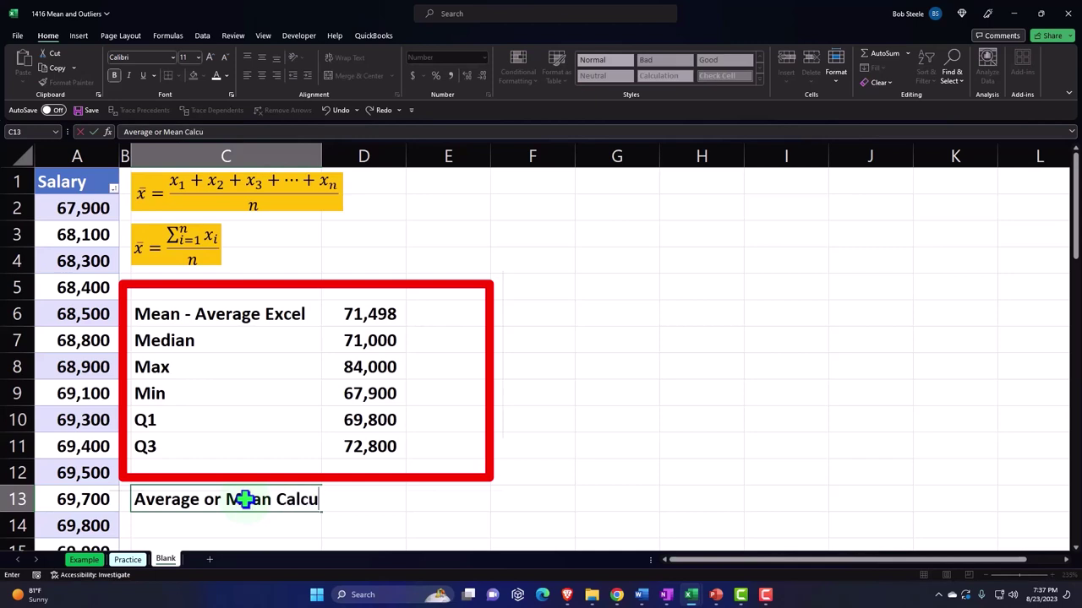
{"action": "type", "text": "lation"}
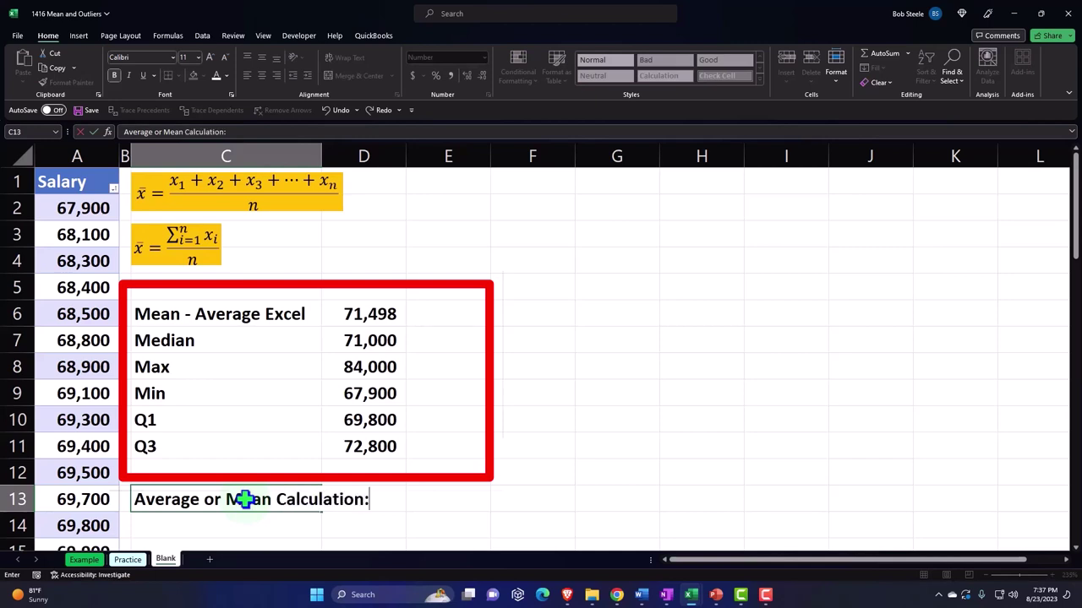
{"action": "type", "text": ":"}
{"action": "key", "text": "Return"}
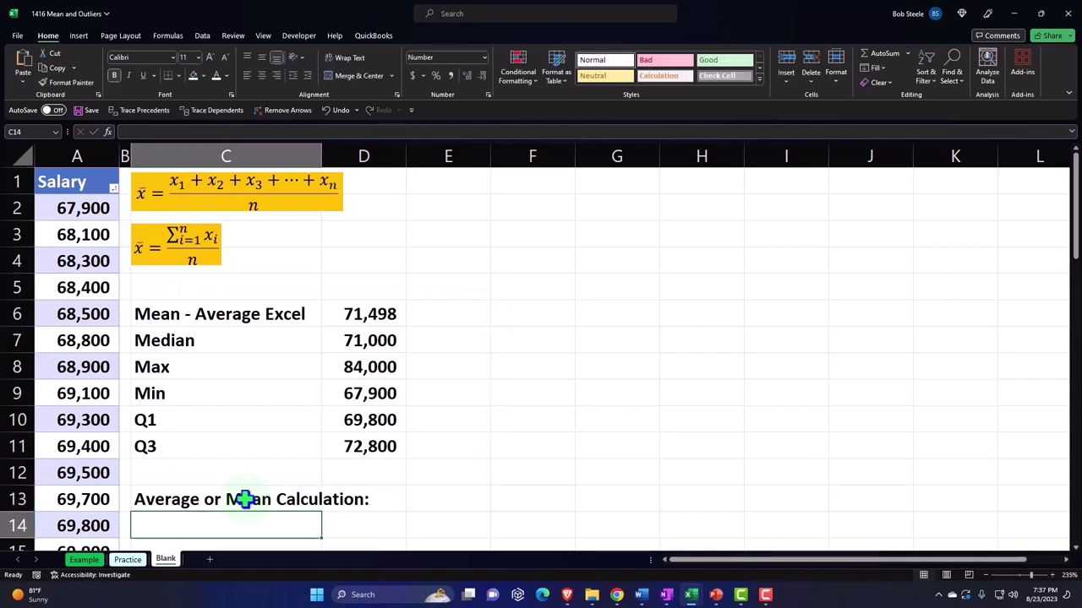
{"action": "scroll", "coordinate": [406, 465], "scroll_direction": "down", "scroll_amount": 2}
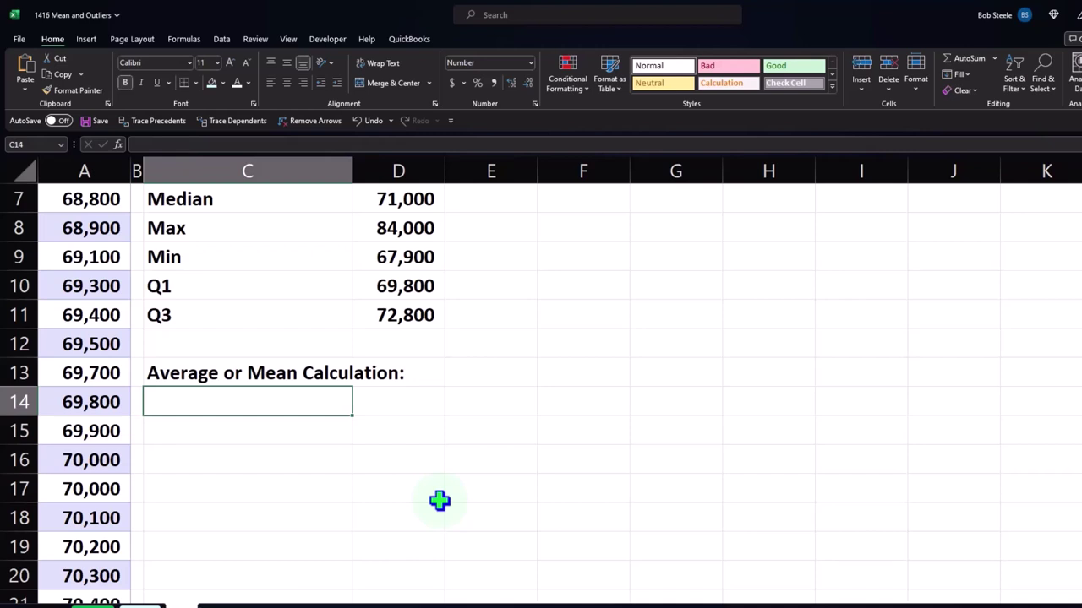
{"action": "scroll", "coordinate": [439, 501], "scroll_direction": "up", "scroll_amount": 2}
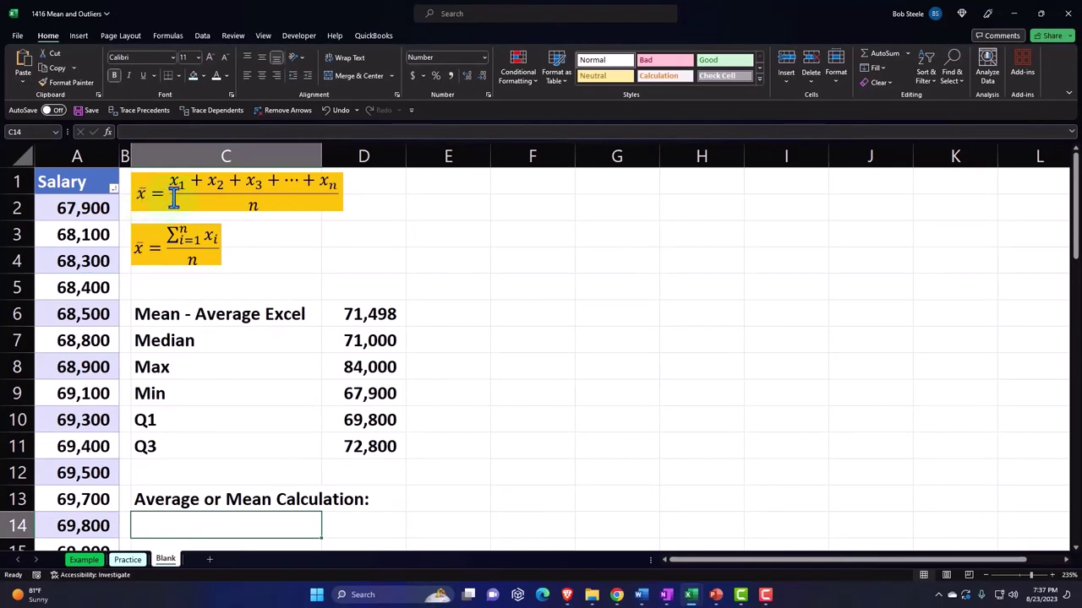
Step: Step through the first few salary values at the top of column A
{"action": "left_click", "coordinate": [66, 233]}
{"action": "left_click", "coordinate": [68, 251]}
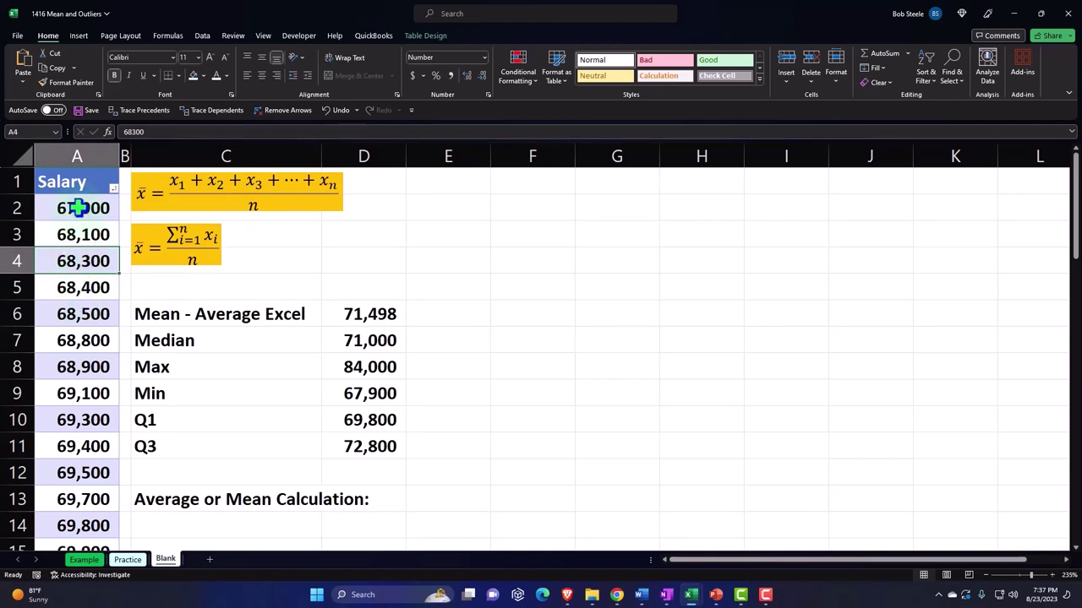
{"action": "left_click", "coordinate": [77, 207]}
{"action": "left_click", "coordinate": [77, 234]}
{"action": "left_click", "coordinate": [80, 251]}
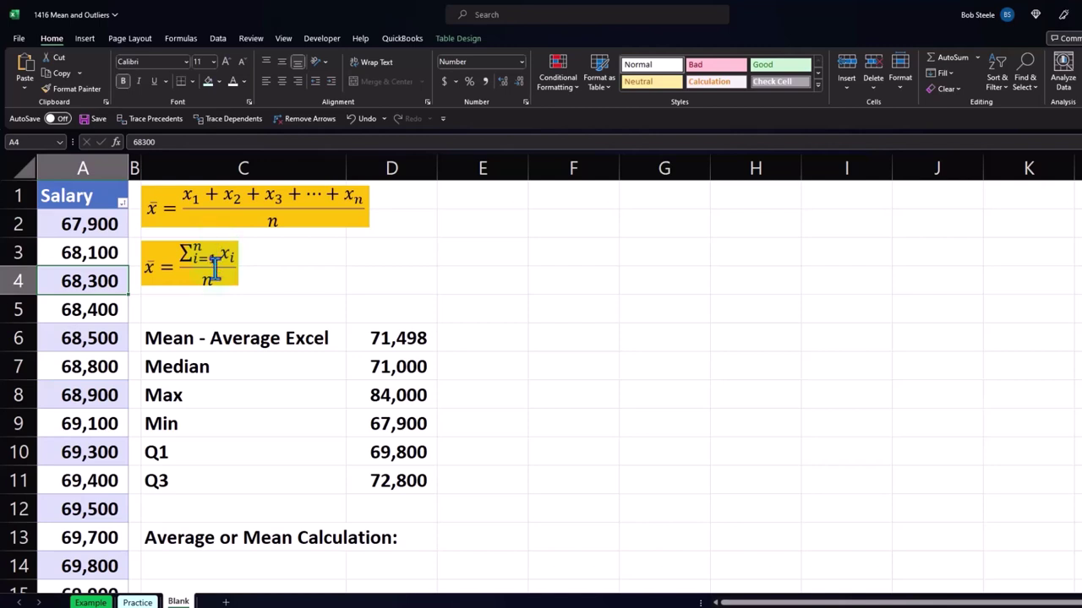
Step: Label C14 'Sum values (x)' and total the salaries in D14 with =SUM(Table6[Salary])
{"action": "left_click", "coordinate": [277, 375]}
{"action": "left_click", "coordinate": [280, 403]}
{"action": "scroll", "coordinate": [280, 403], "scroll_direction": "up", "scroll_amount": 2}
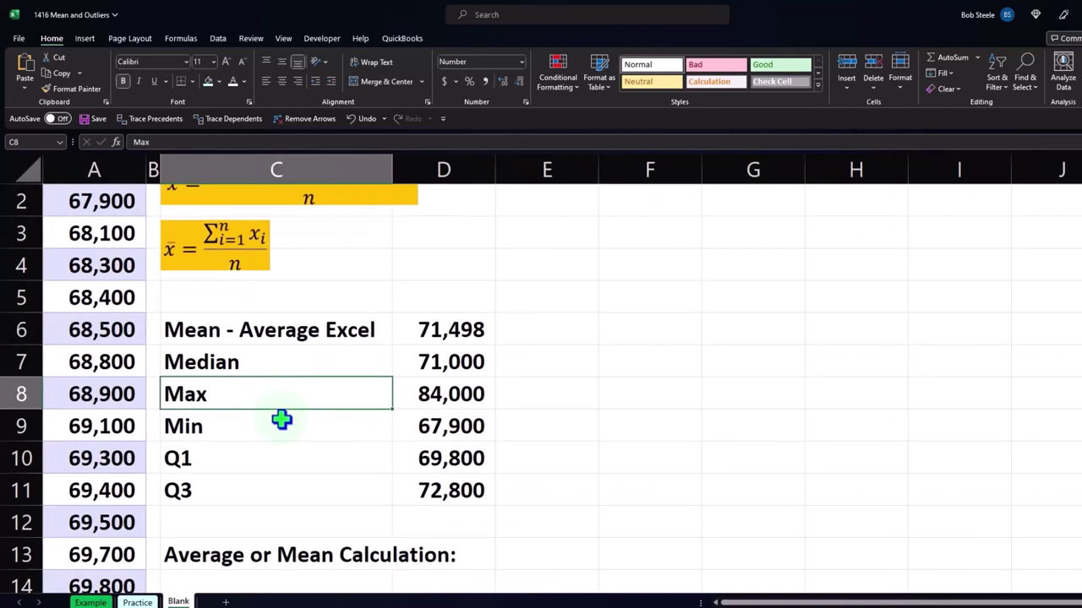
{"action": "scroll", "coordinate": [282, 420], "scroll_direction": "down", "scroll_amount": 2}
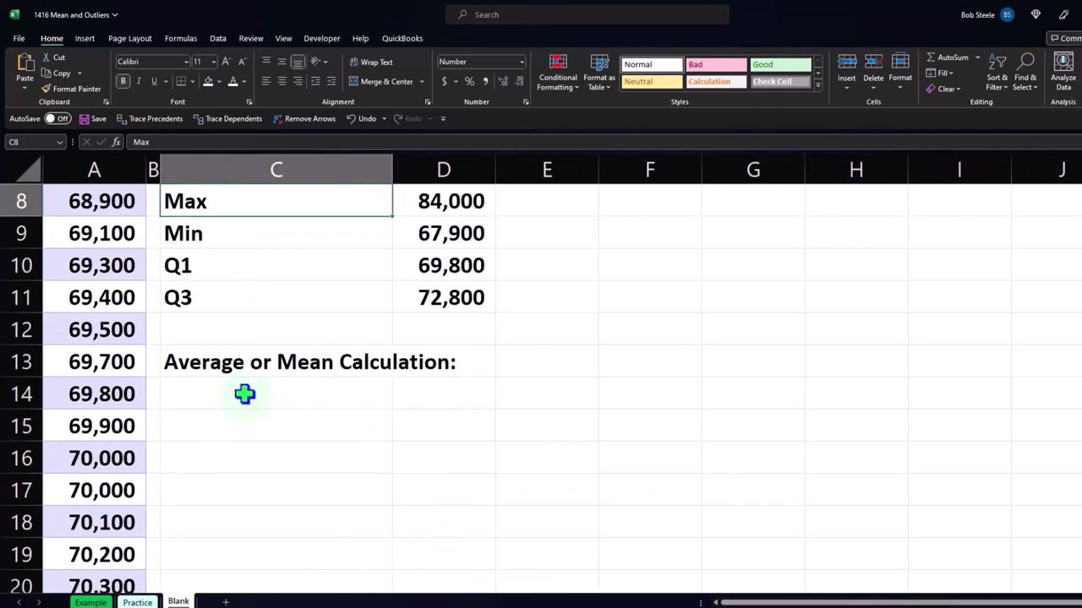
{"action": "left_click", "coordinate": [244, 394]}
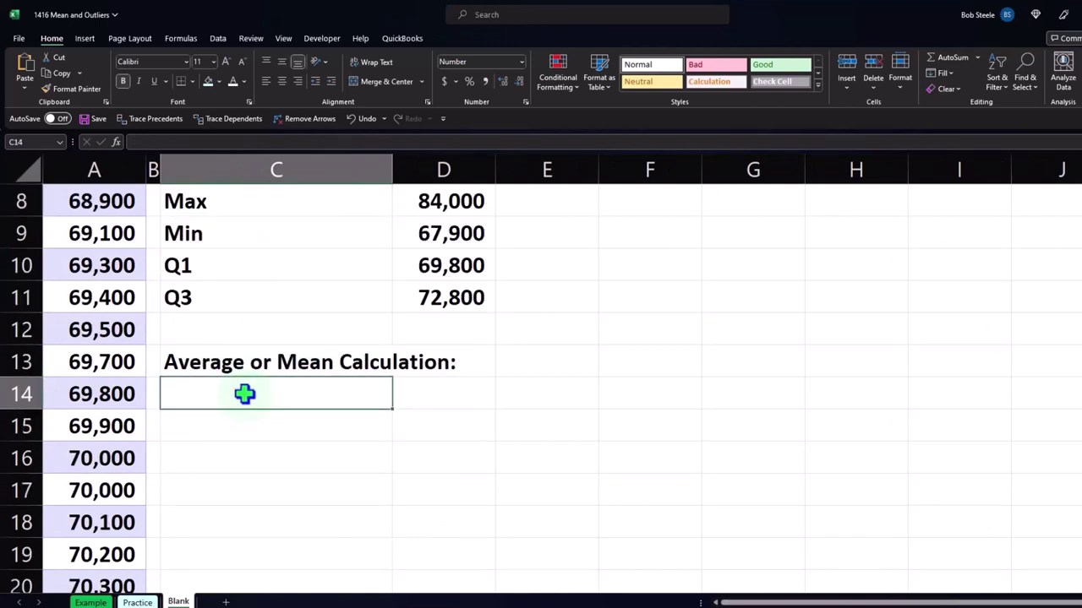
{"action": "type", "text": "Sum val"}
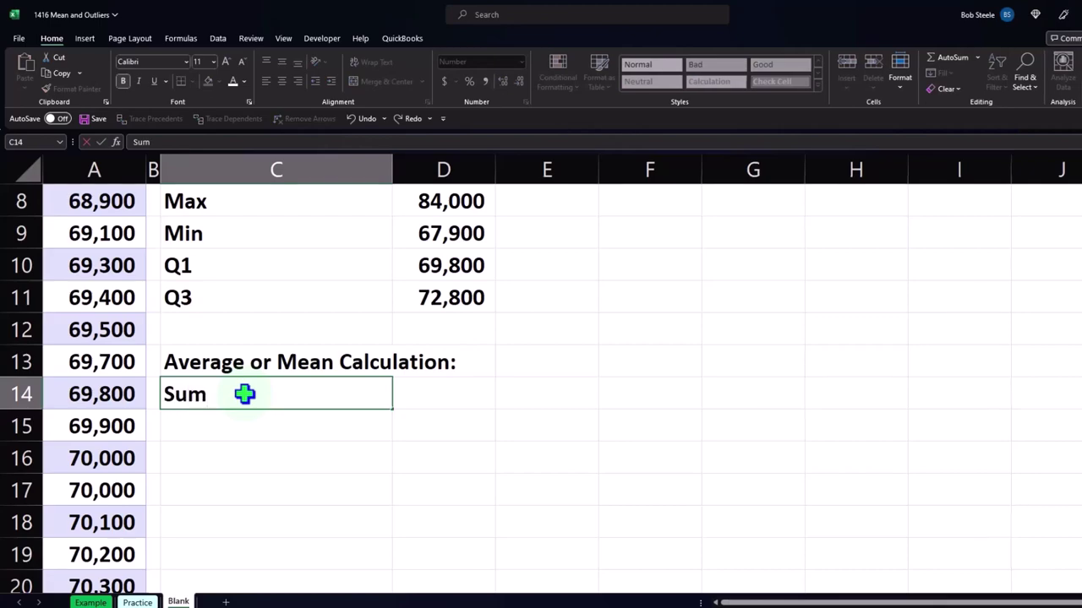
{"action": "type", "text": "ues (x"}
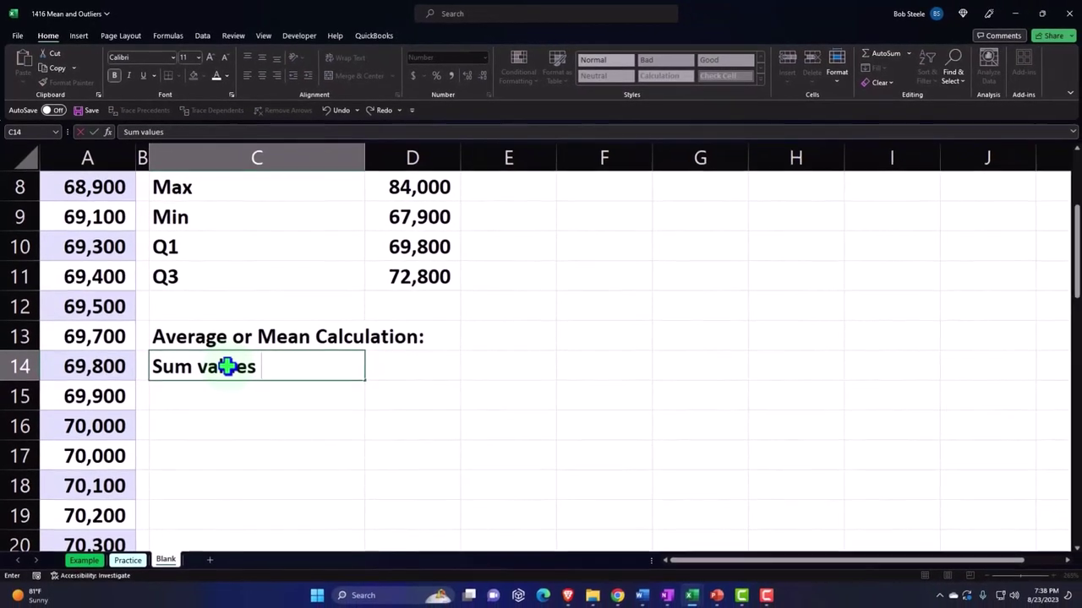
{"action": "type", "text": ")"}
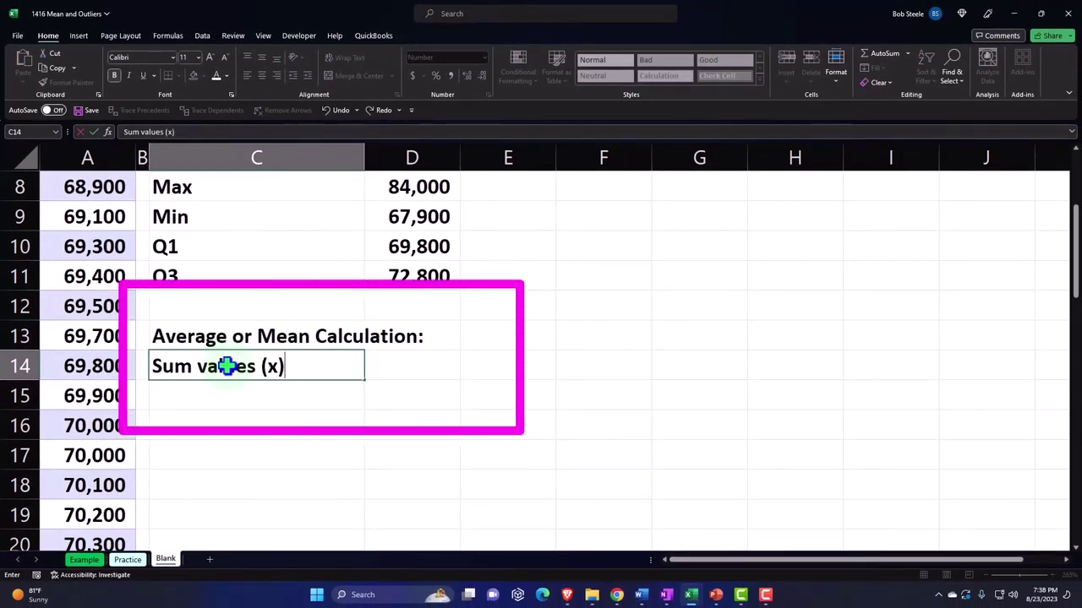
{"action": "key", "text": "Tab"}
{"action": "type", "text": "="}
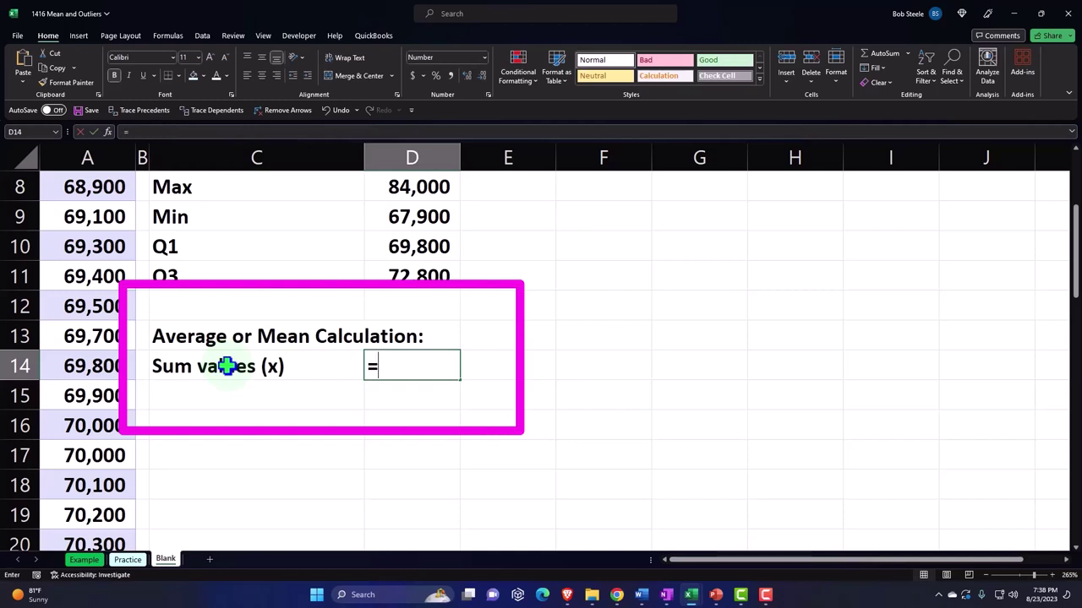
{"action": "type", "text": "sum("}
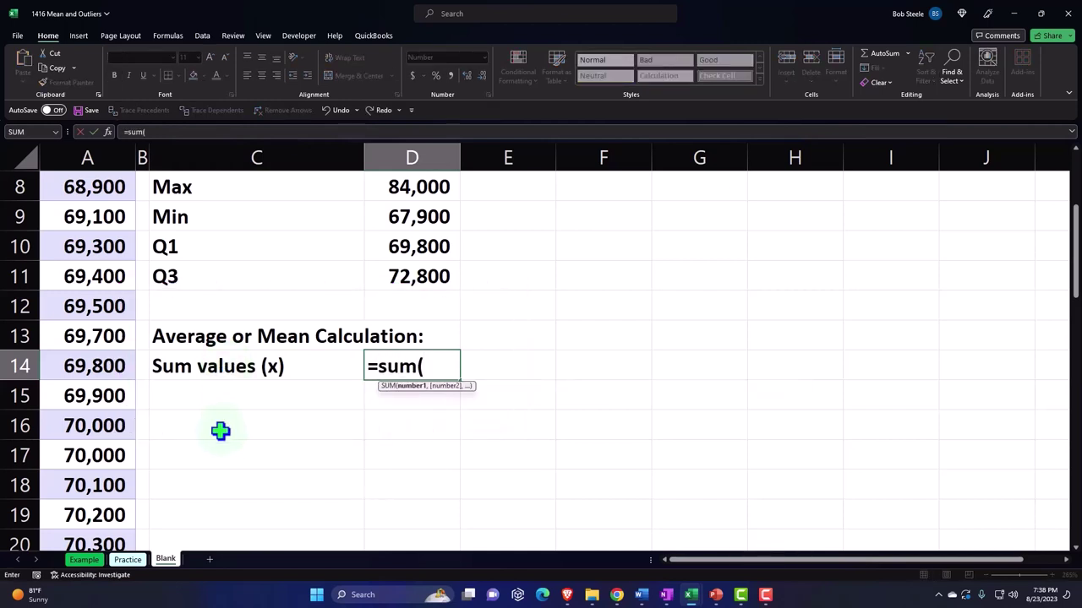
{"action": "scroll", "coordinate": [218, 423], "scroll_direction": "up", "scroll_amount": 3}
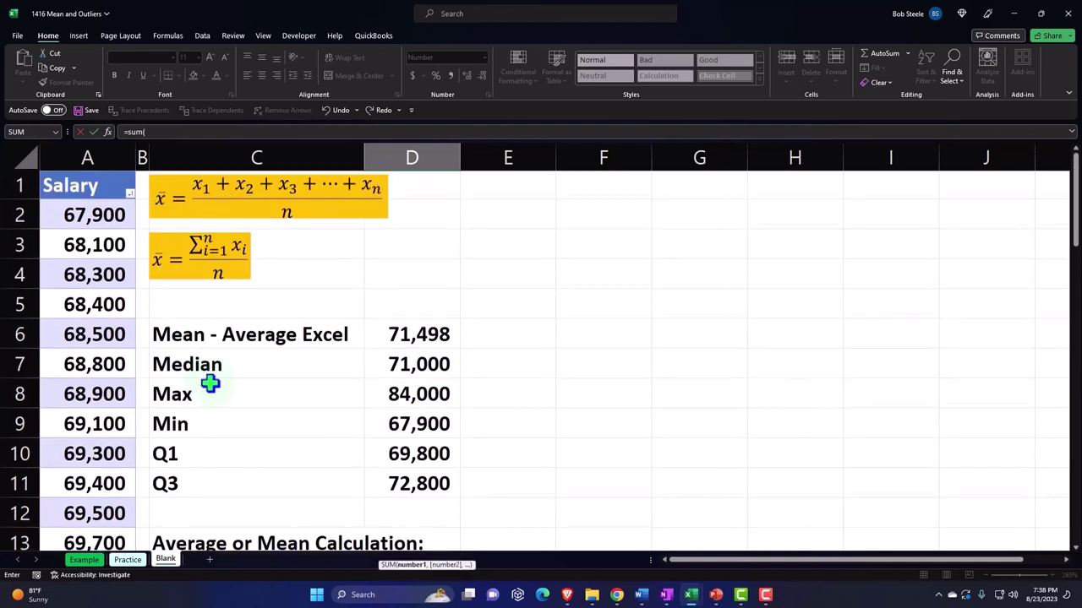
{"action": "left_click", "coordinate": [97, 169]}
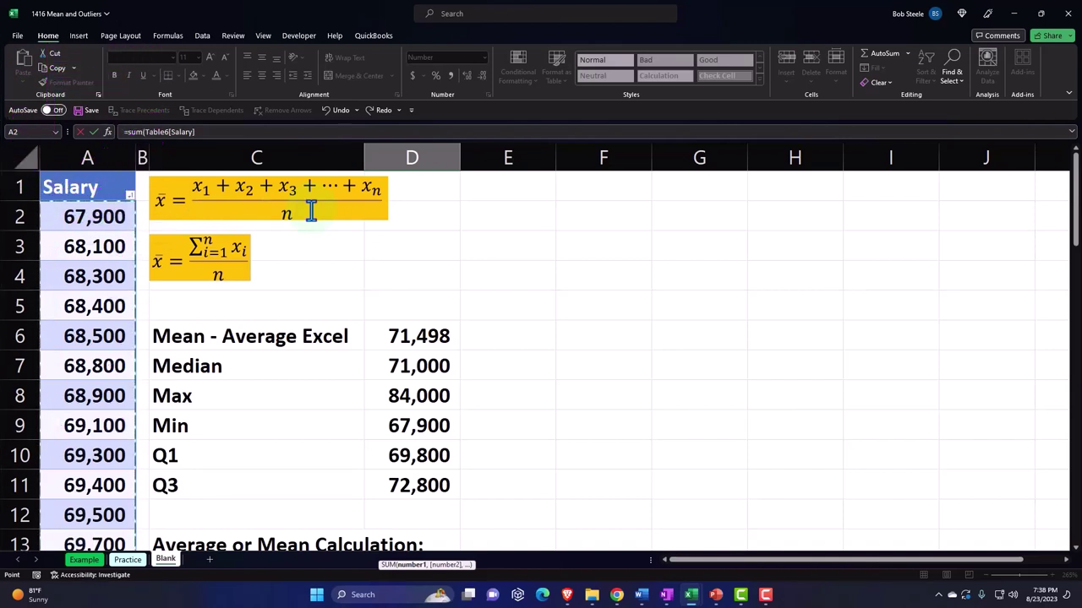
{"action": "key", "text": "Escape"}
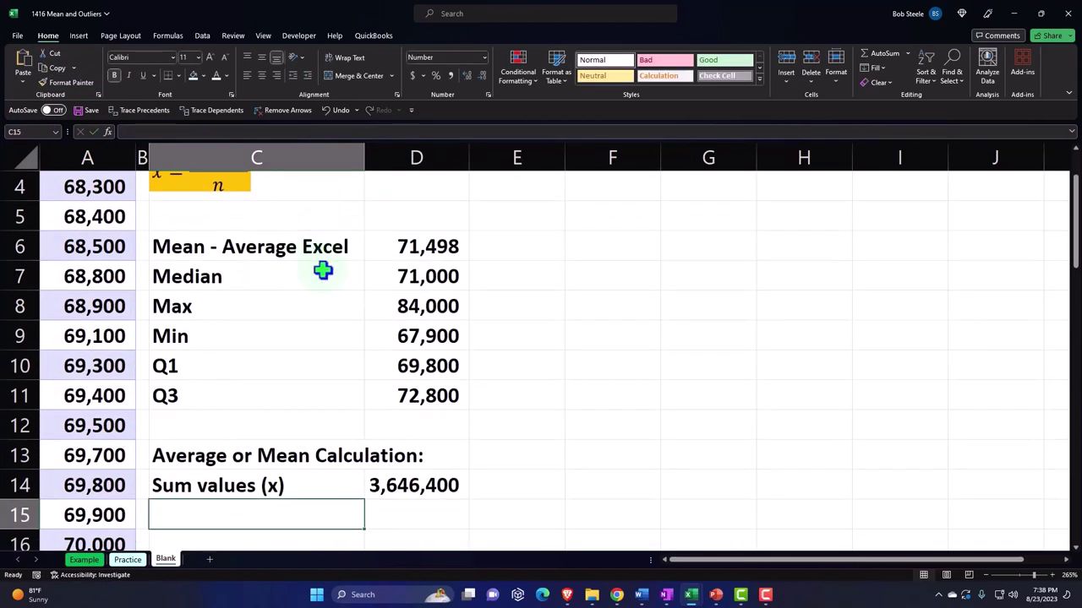
Step: Label C15 'Divide by # of values (n)' and widen column C
{"action": "type", "text": "D"}
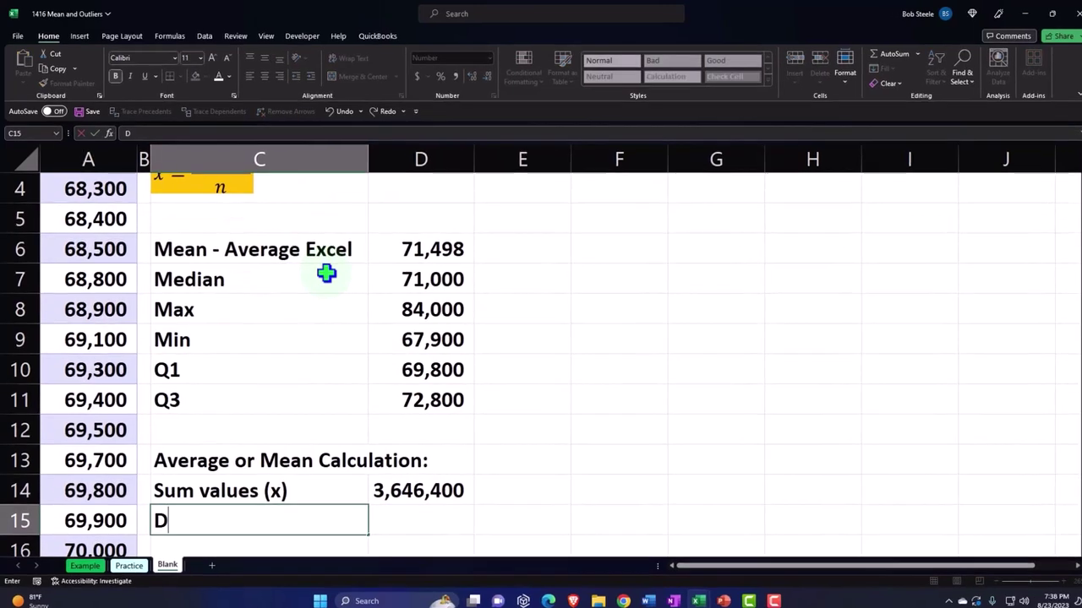
{"action": "type", "text": "ivid"}
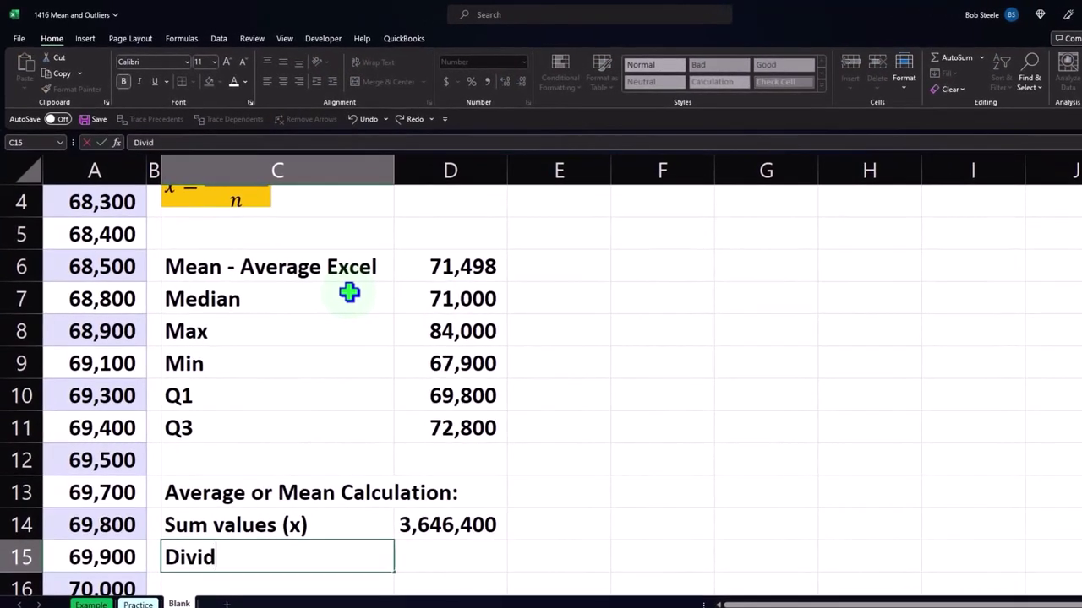
{"action": "type", "text": "e by # of"}
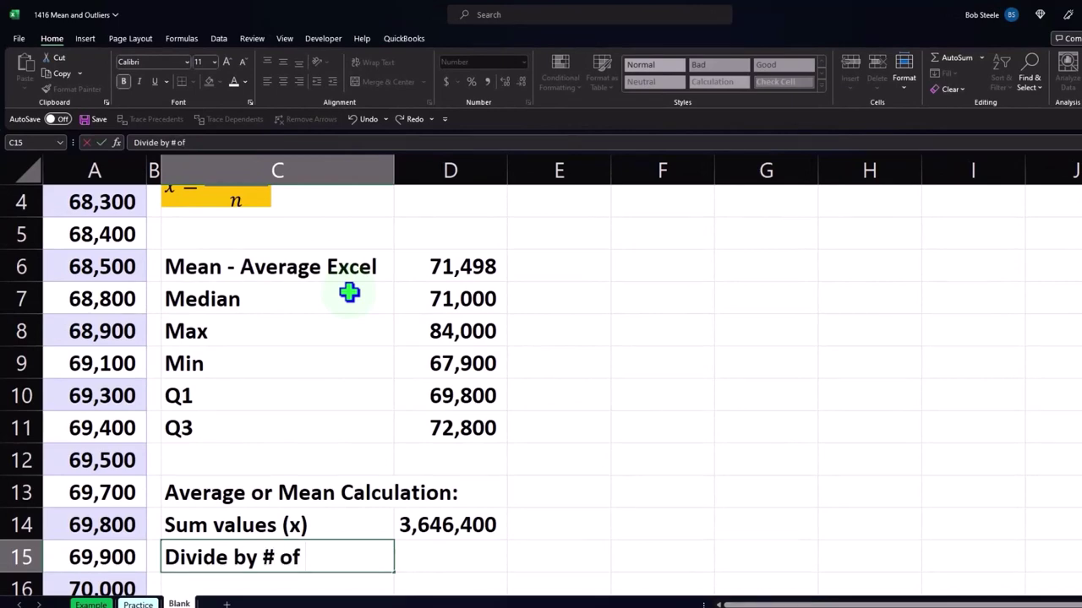
{"action": "type", "text": " values"}
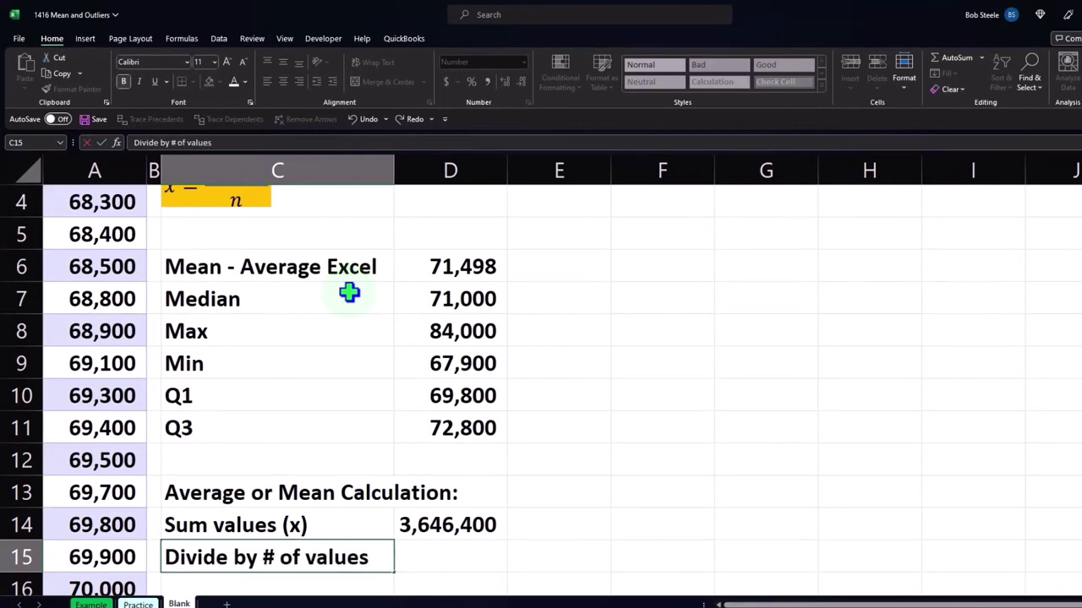
{"action": "type", "text": " (n)"}
{"action": "key", "text": "Return"}
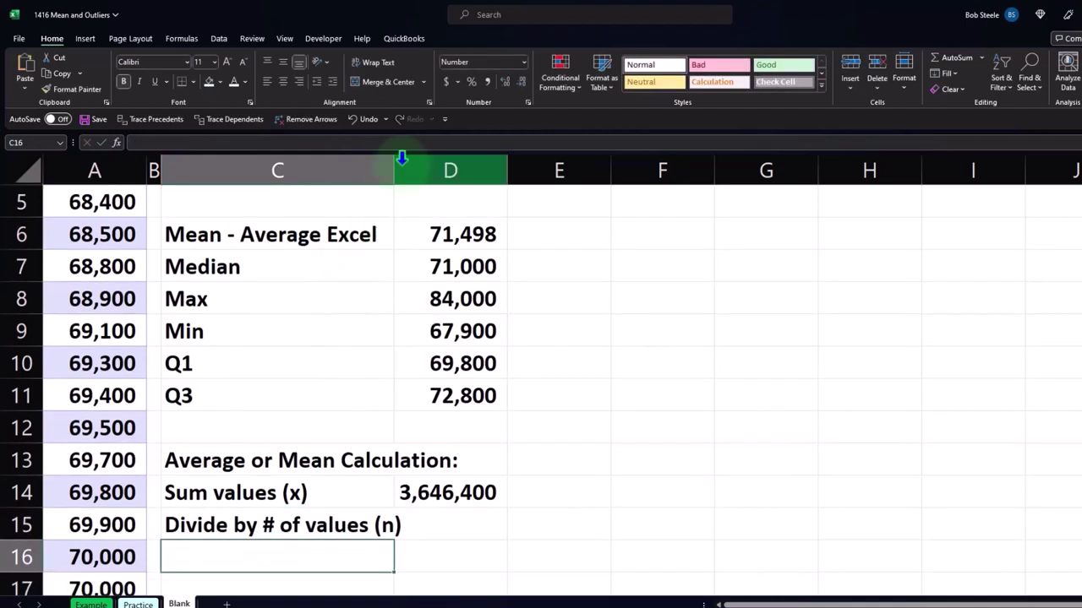
{"action": "left_click_drag", "start_coordinate": [394, 166], "coordinate": [412, 169]}
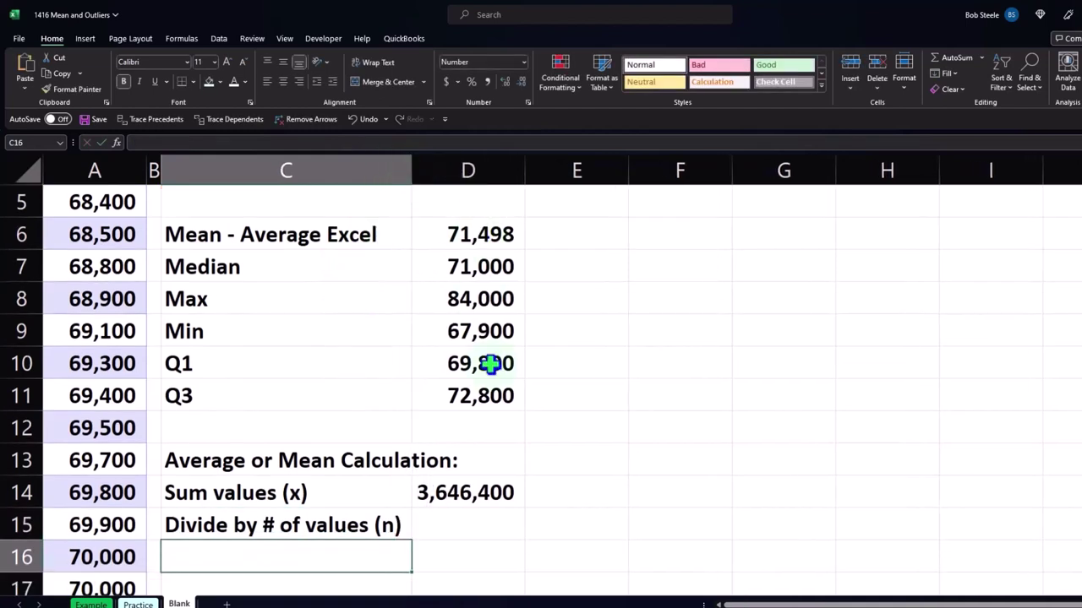
Step: Count the salaries in D15 with =COUNT(Table6[Salary]), giving 51
{"action": "left_click", "coordinate": [500, 524]}
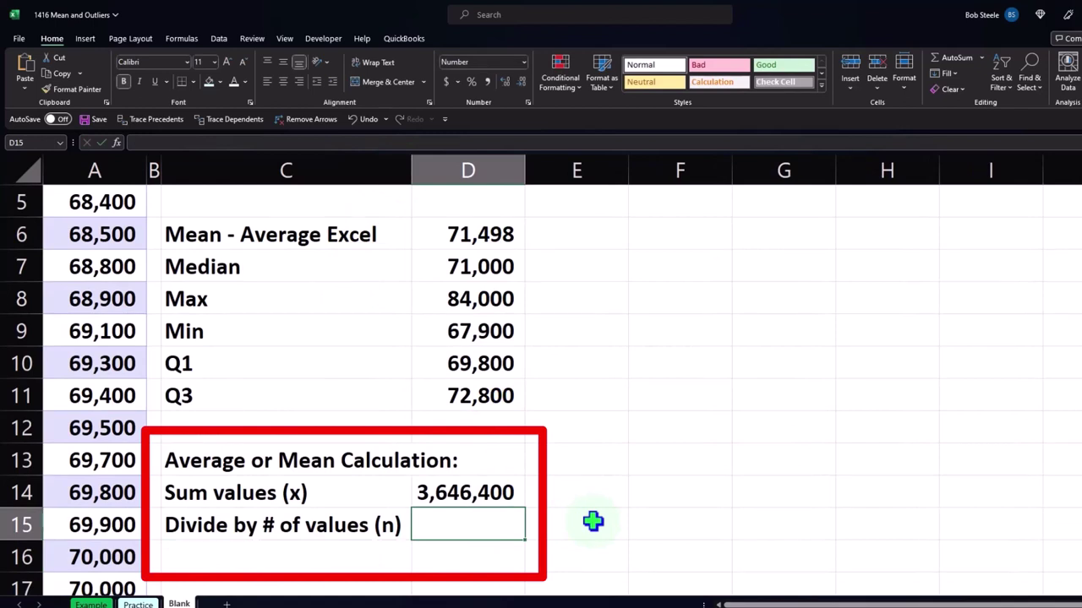
{"action": "type", "text": "=count"}
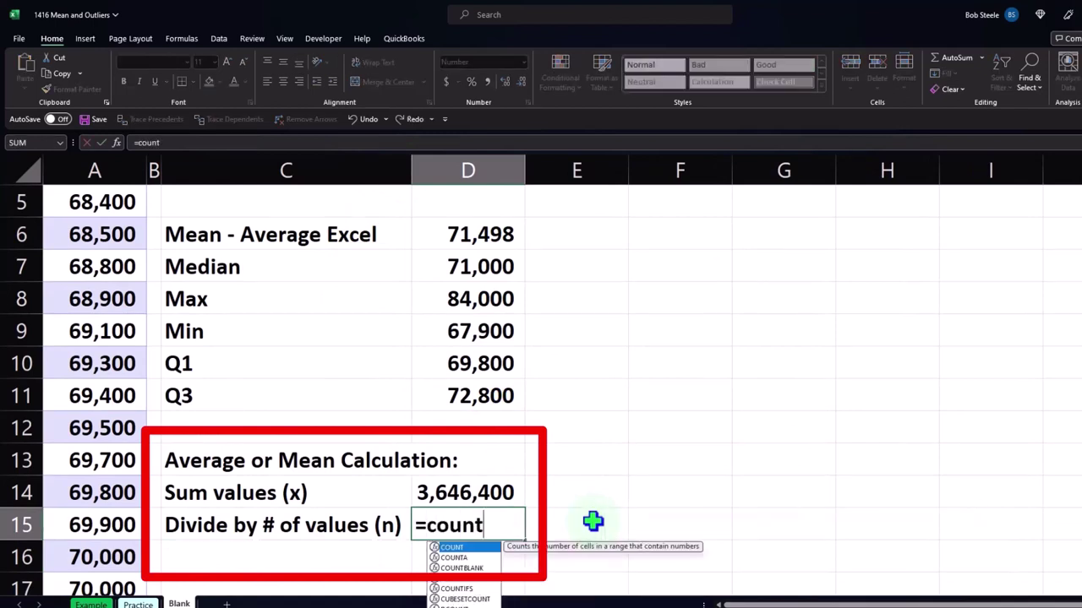
{"action": "type", "text": "("}
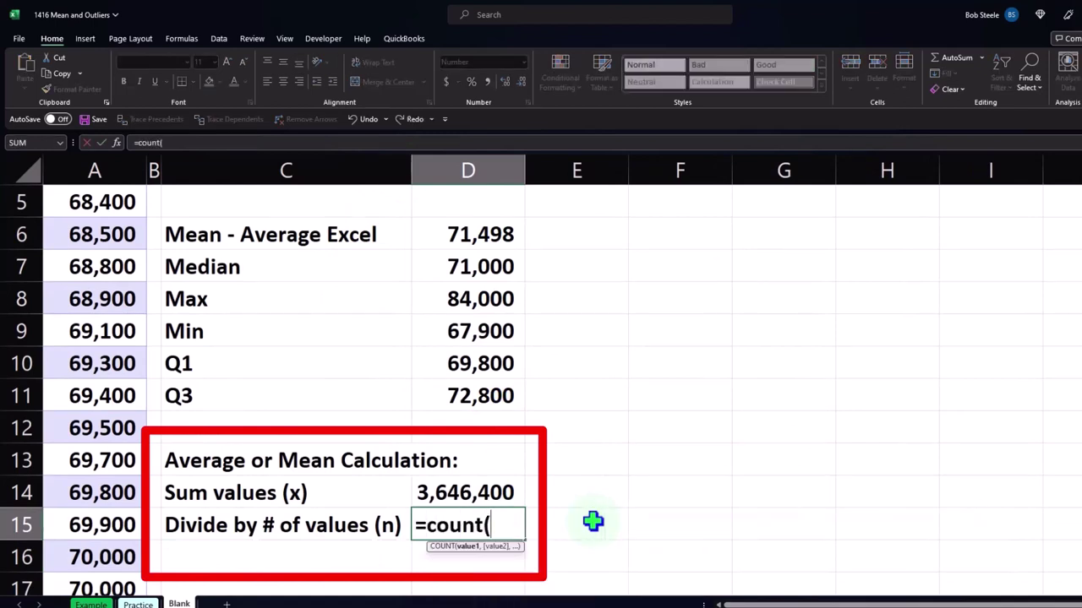
{"action": "scroll", "coordinate": [583, 511], "scroll_direction": "up", "scroll_amount": 2}
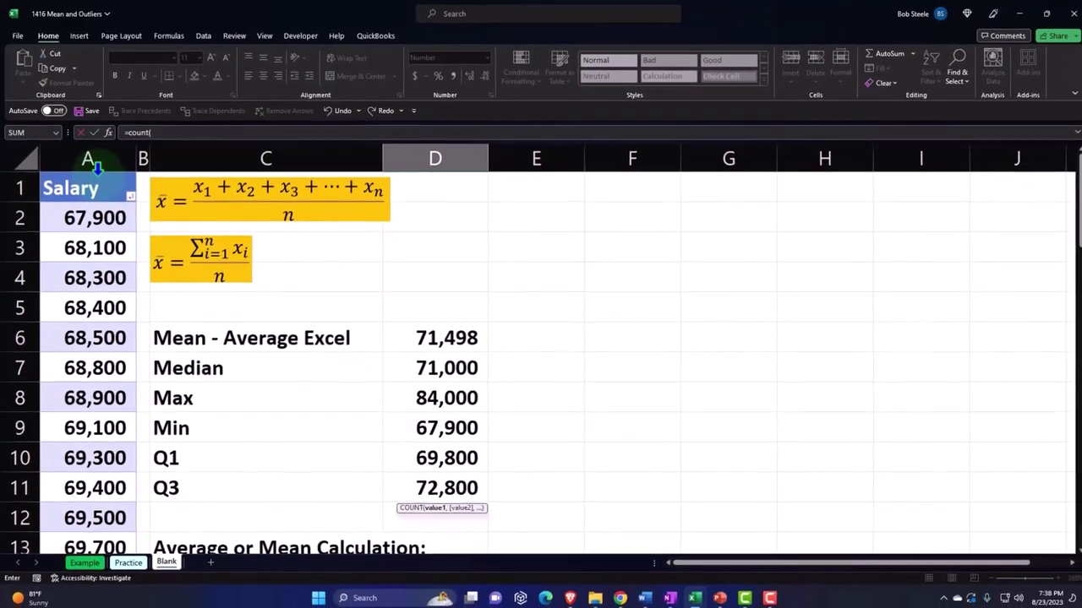
{"action": "left_click", "coordinate": [88, 165]}
{"action": "scroll", "coordinate": [276, 302], "scroll_direction": "down", "scroll_amount": 2}
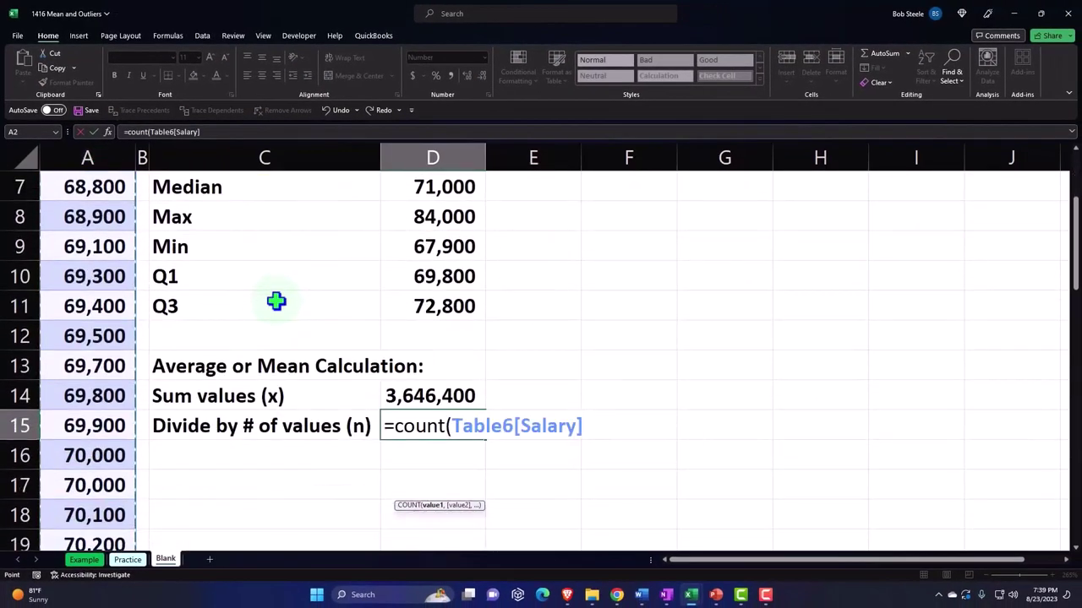
{"action": "key", "text": "Return"}
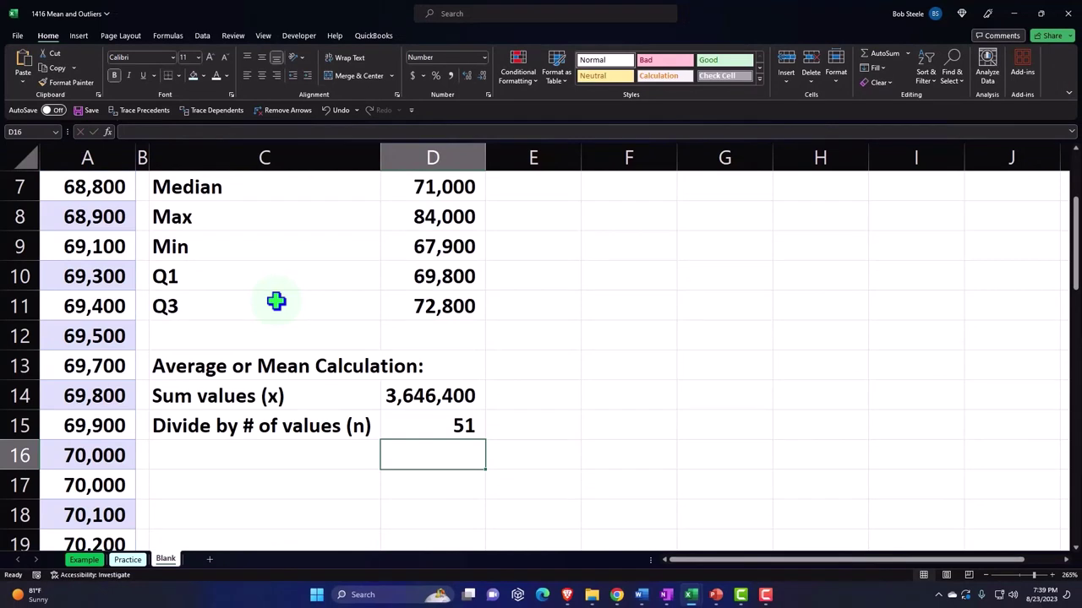
Step: Add an 'Average or mean' row computing =D14/D15, giving 71,498
{"action": "key", "text": "Left"}
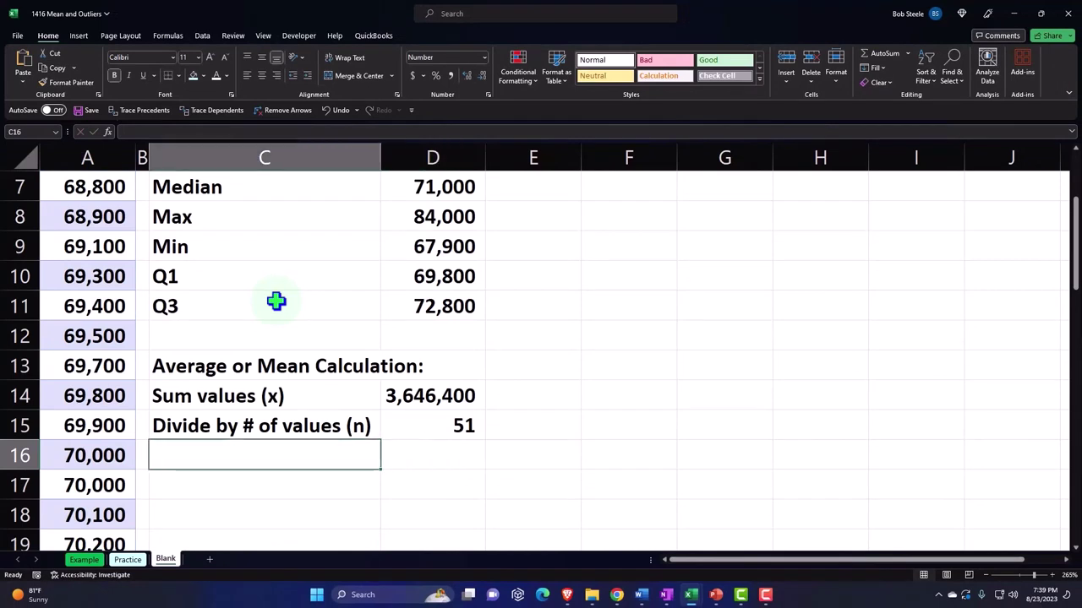
{"action": "type", "text": "Average"}
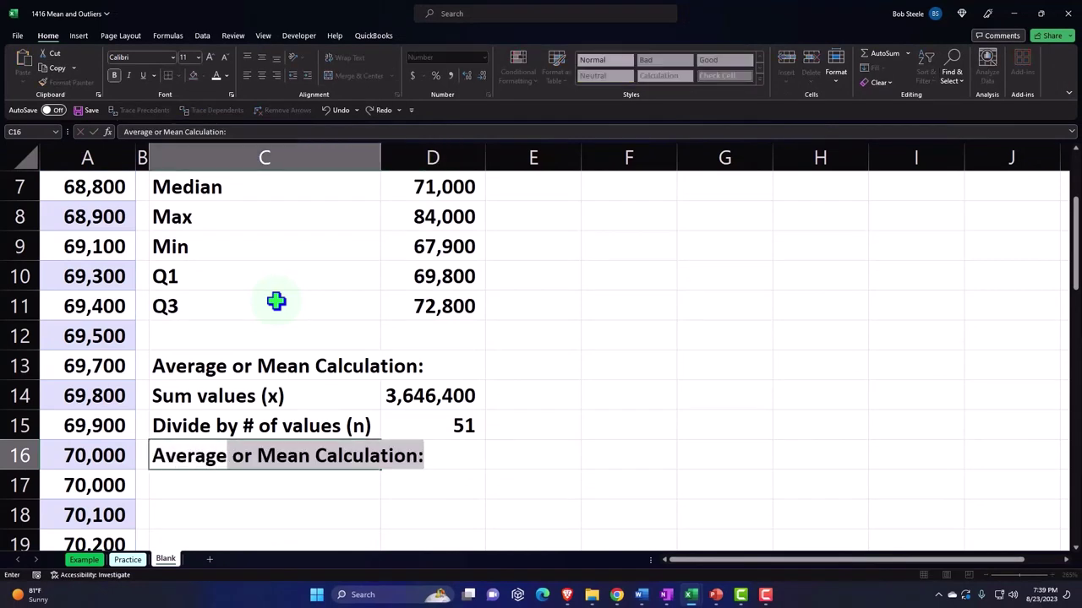
{"action": "type", "text": " or me"}
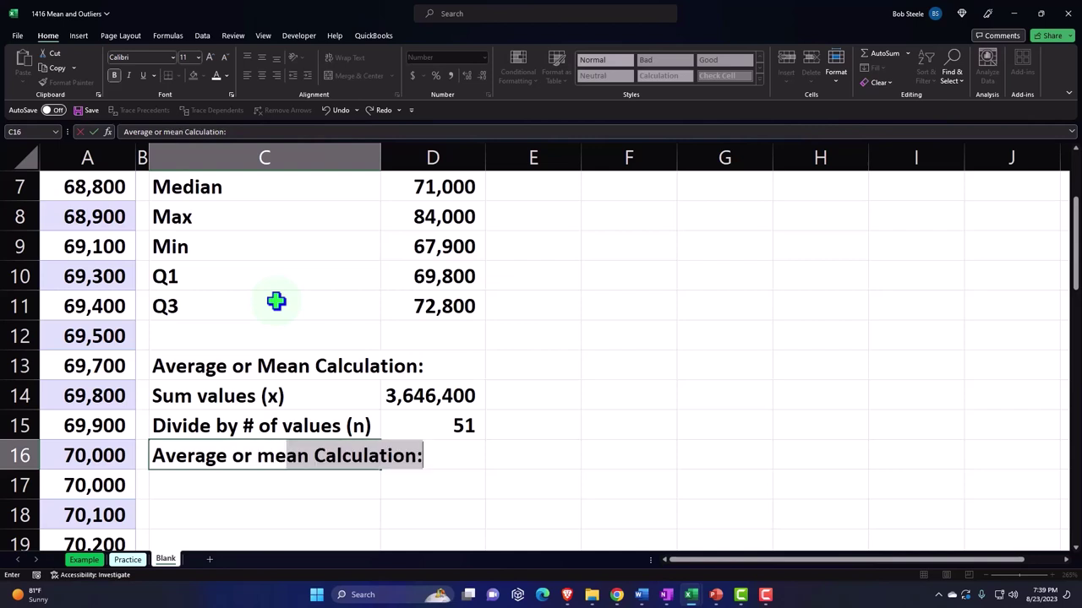
{"action": "type", "text": "an"}
{"action": "key", "text": "BackSpace"}
{"action": "key", "text": "Right"}
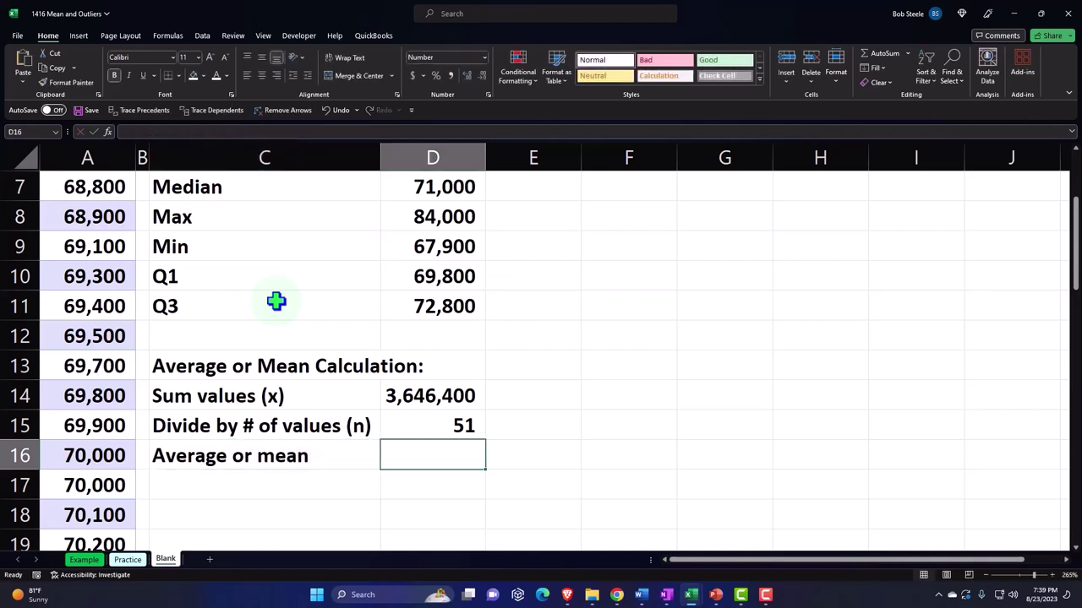
{"action": "type", "text": "="}
{"action": "key", "text": "Up"}
{"action": "key", "text": "Up"}
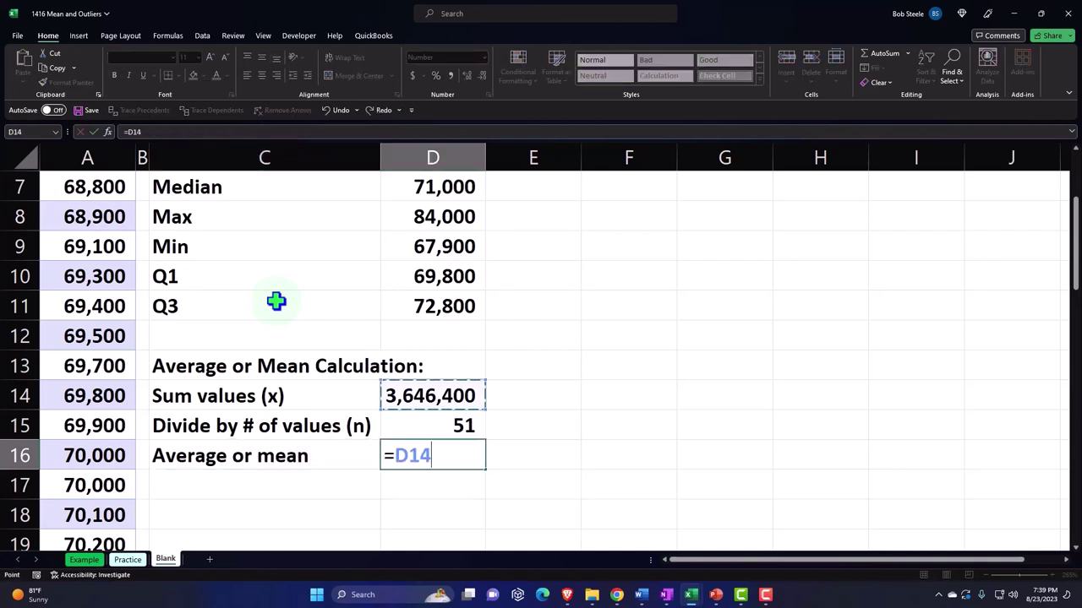
{"action": "type", "text": "/"}
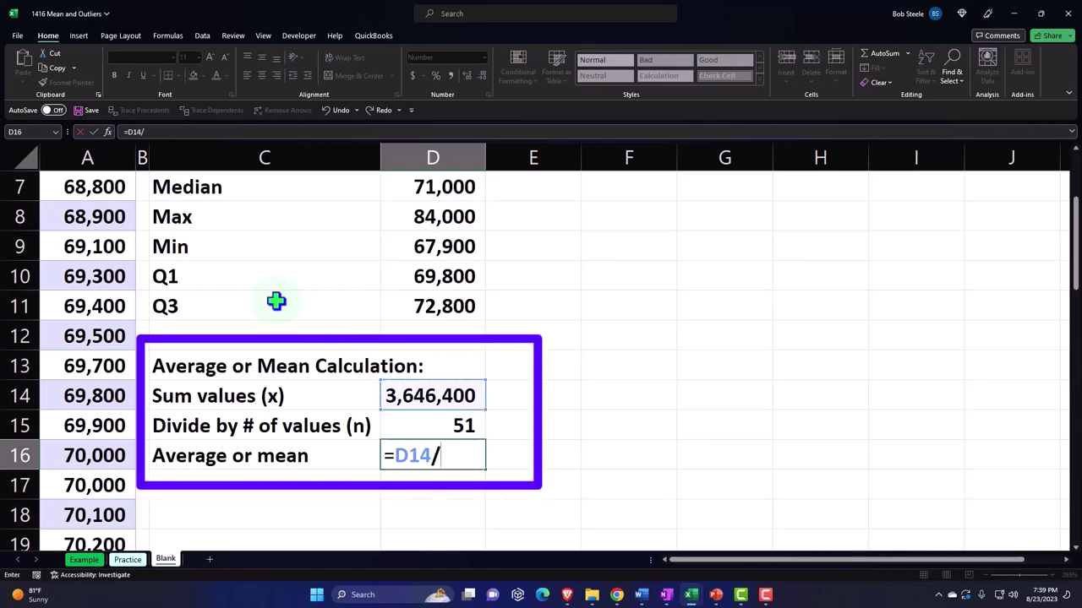
{"action": "key", "text": "Up"}
{"action": "key", "text": "Return"}
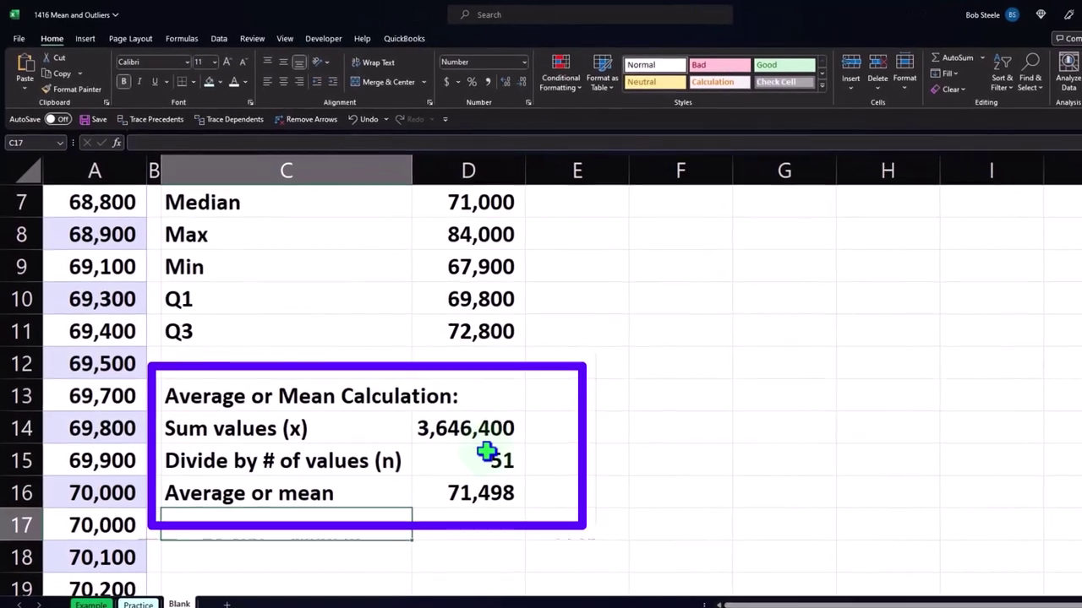
{"action": "scroll", "coordinate": [484, 386], "scroll_direction": "up", "scroll_amount": 1}
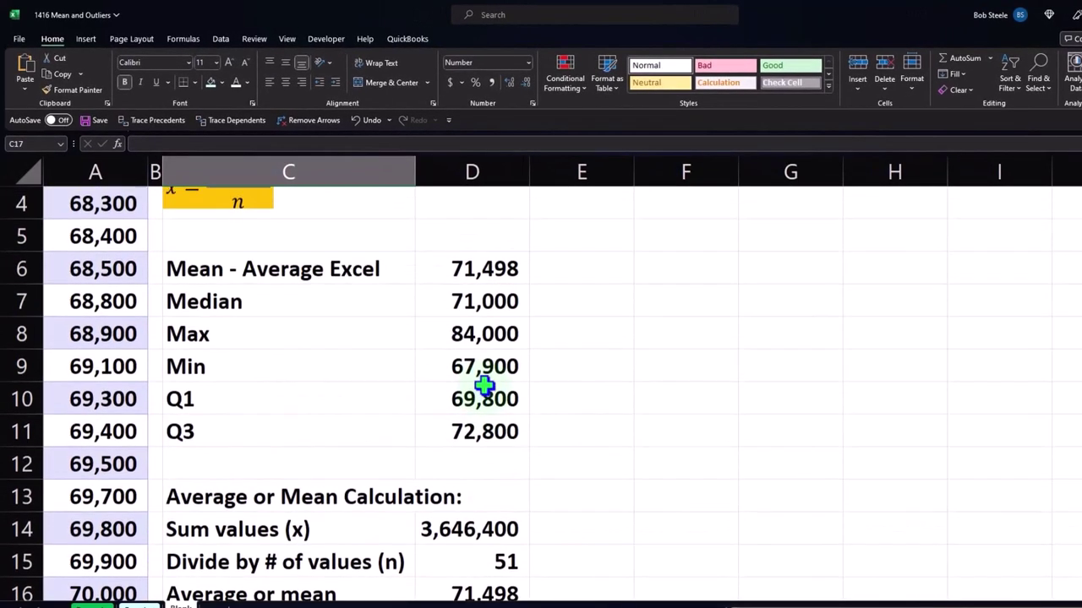
Step: Compare the D6 and D16 averages and underline the count of 51 in D15
{"action": "left_click", "coordinate": [476, 276]}
{"action": "scroll", "coordinate": [484, 325], "scroll_direction": "down", "scroll_amount": 1}
{"action": "left_click", "coordinate": [514, 495]}
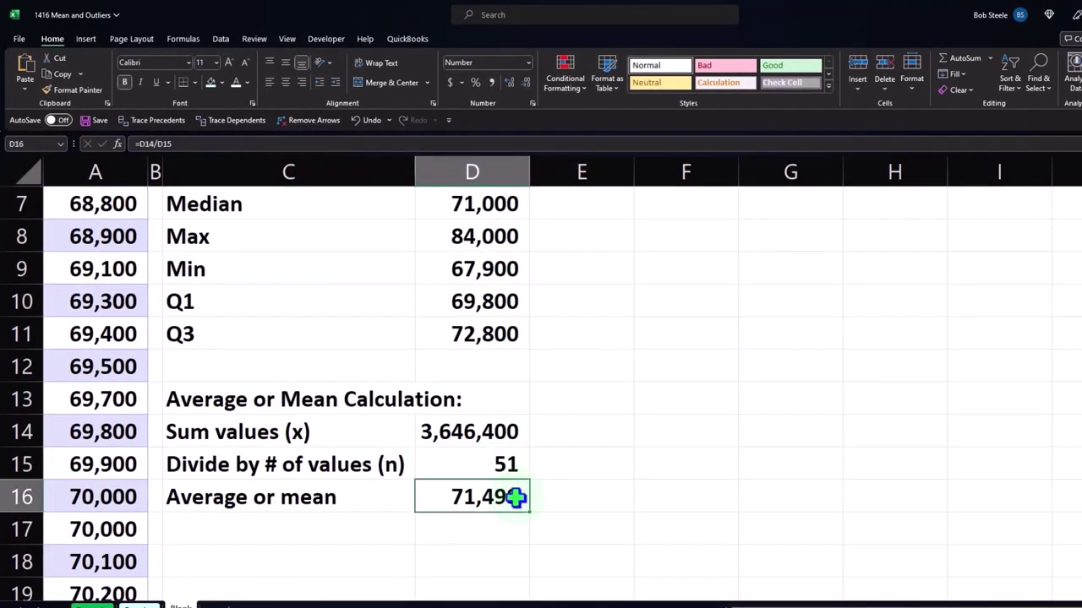
{"action": "left_click", "coordinate": [493, 465]}
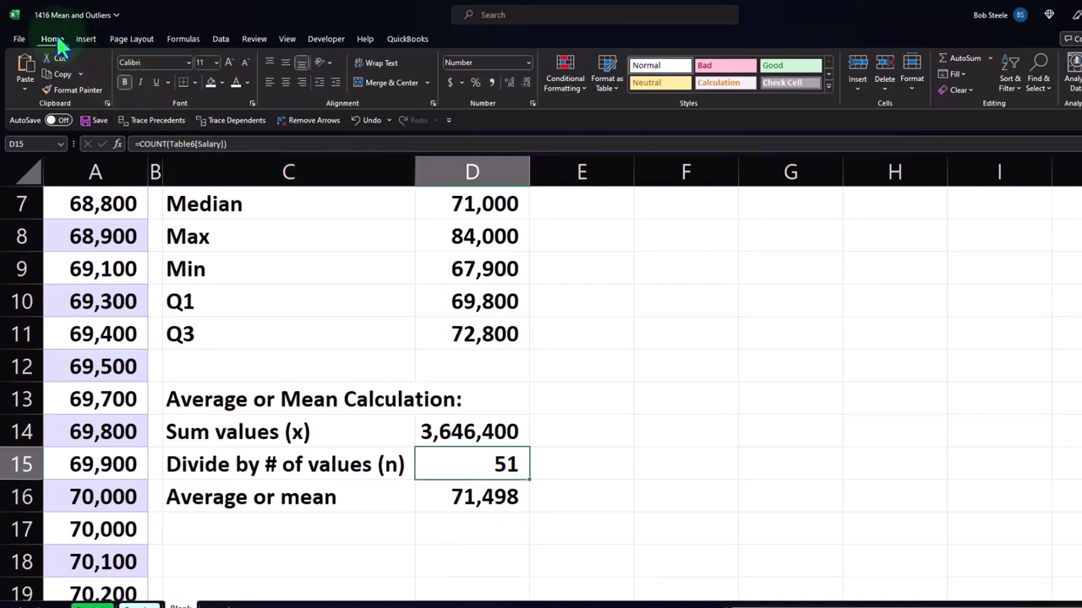
{"action": "left_click", "coordinate": [154, 78]}
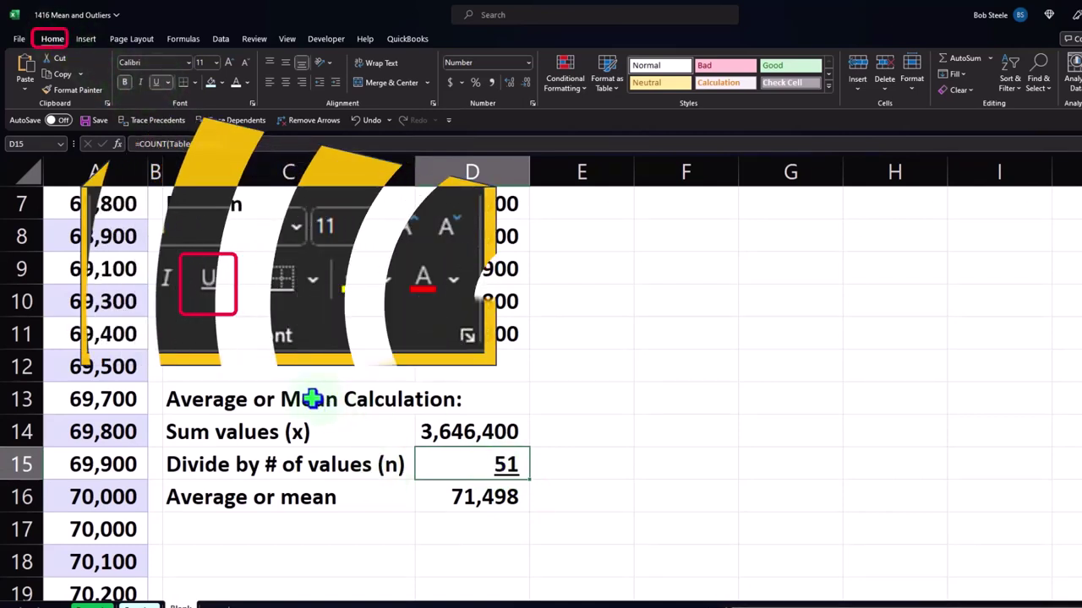
Step: Give the C13:D13 heading row a black fill with white text
{"action": "left_click_drag", "start_coordinate": [380, 392], "coordinate": [493, 401]}
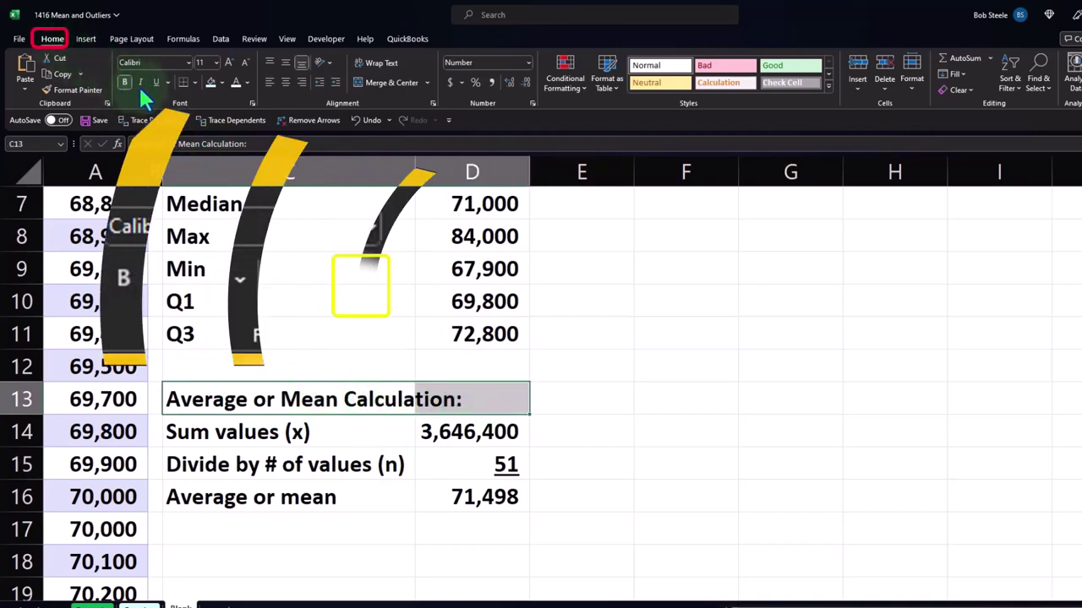
{"action": "left_click", "coordinate": [222, 82]}
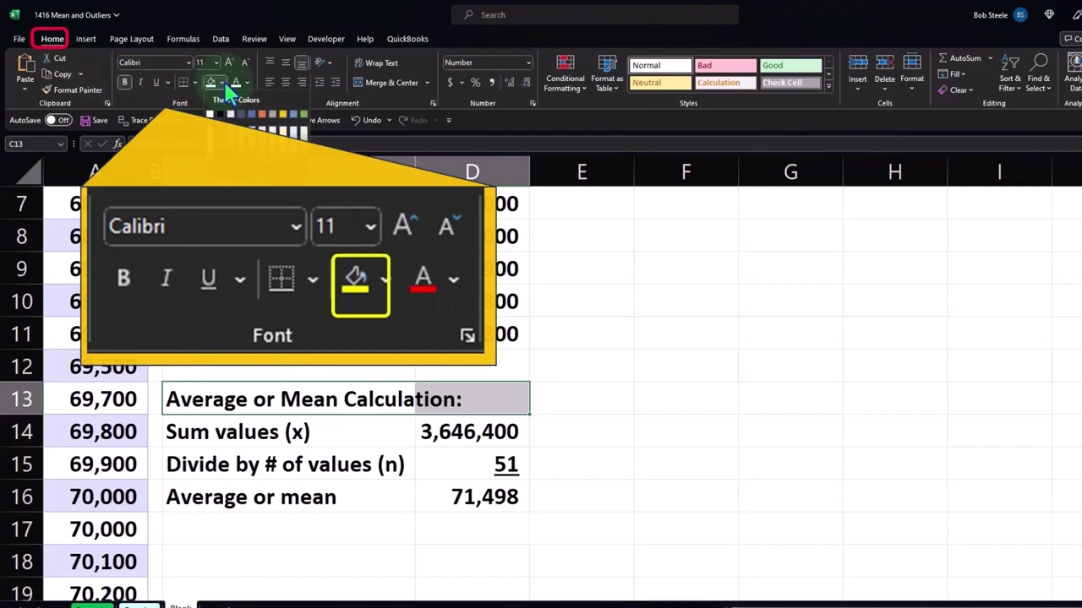
{"action": "left_click", "coordinate": [220, 115]}
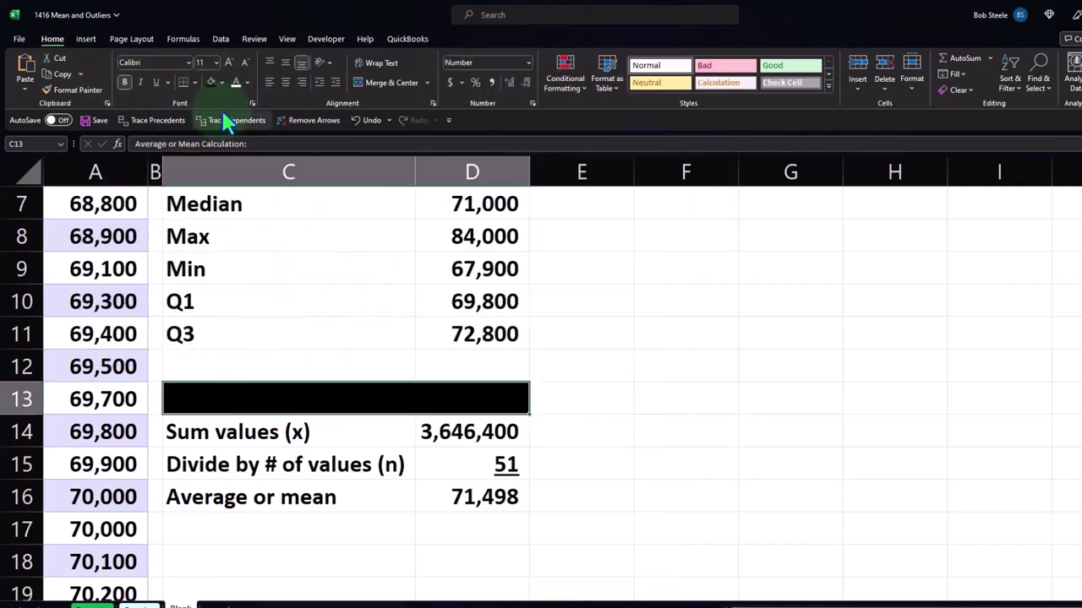
{"action": "left_click", "coordinate": [234, 84]}
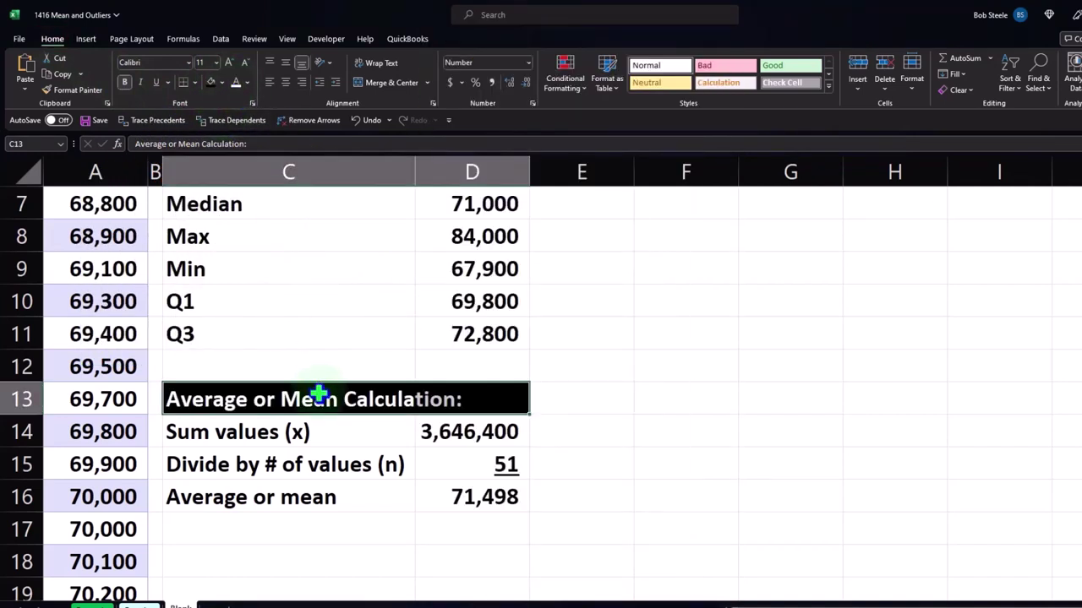
{"action": "left_click_drag", "start_coordinate": [309, 431], "coordinate": [302, 483]}
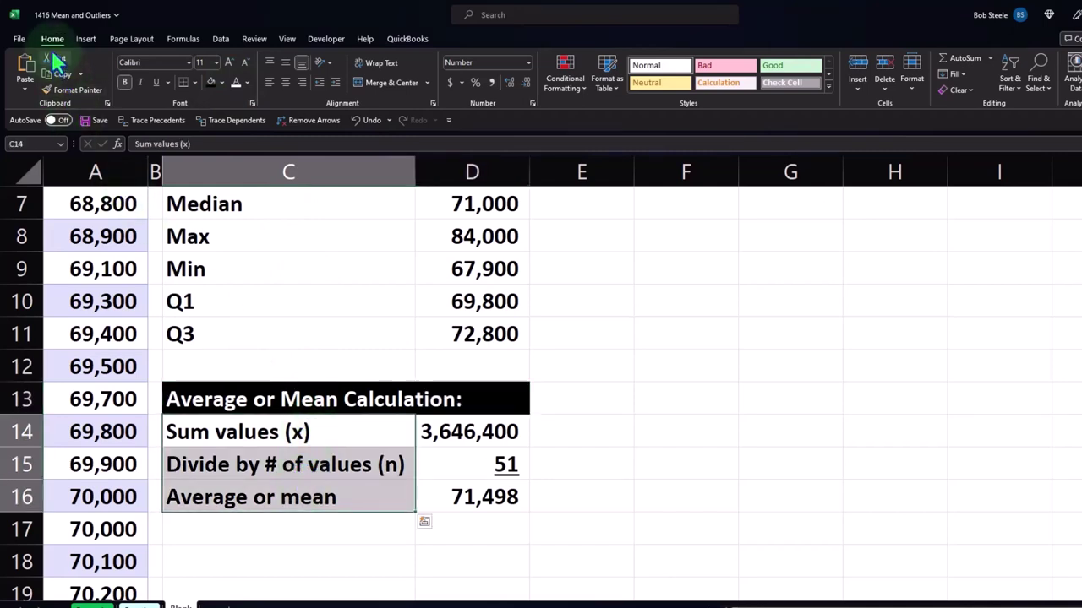
Step: Indent the C14:C16 labels, indent 'Average or mean' one level further, and widen column C
{"action": "left_click", "coordinate": [336, 83]}
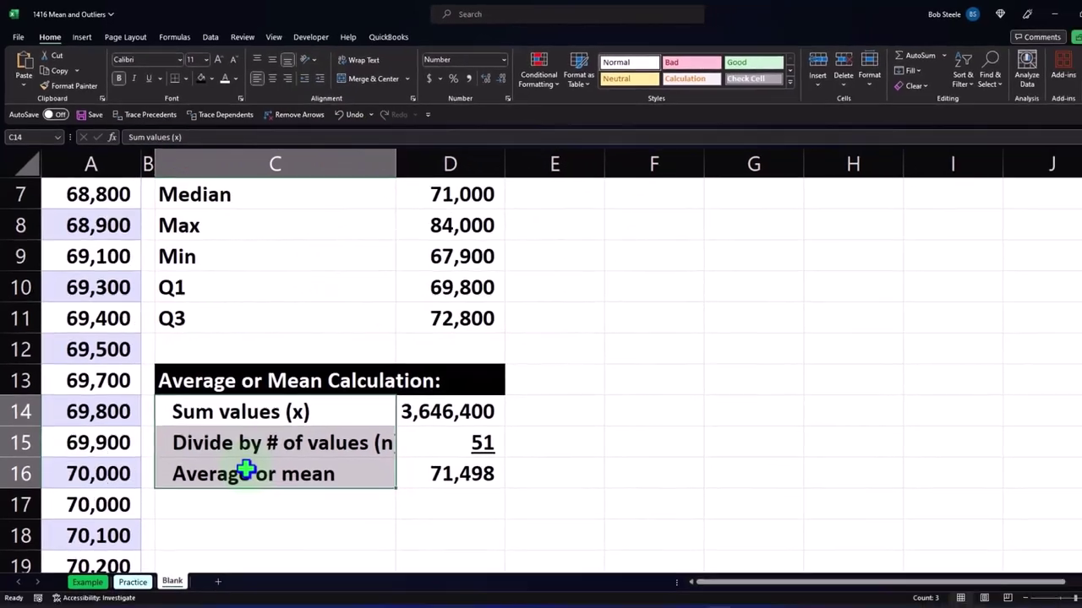
{"action": "left_click", "coordinate": [239, 460]}
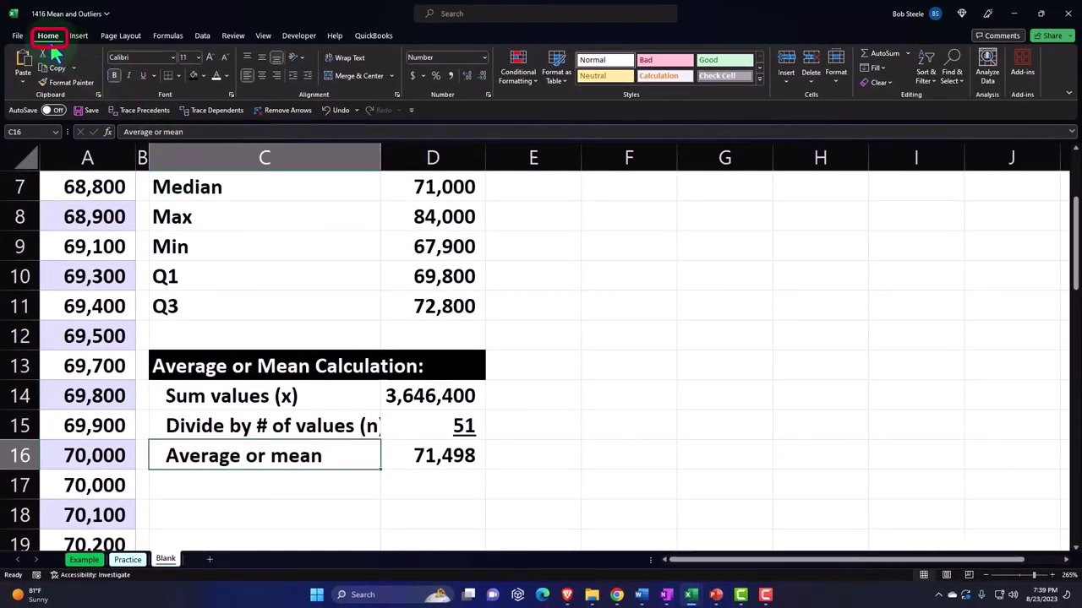
{"action": "left_click", "coordinate": [307, 76]}
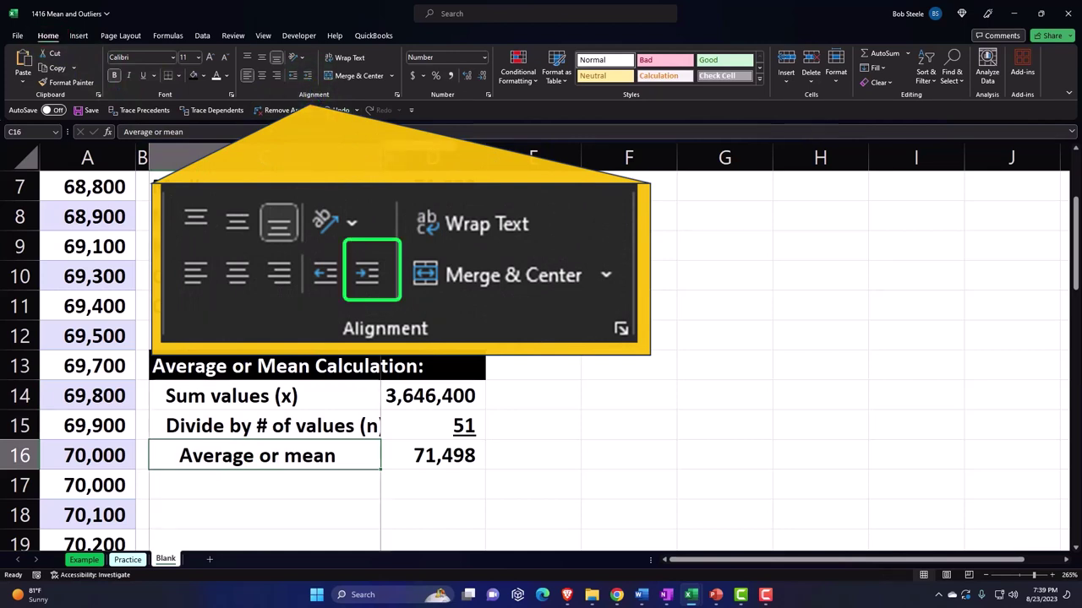
{"action": "left_click_drag", "start_coordinate": [381, 158], "coordinate": [391, 158]}
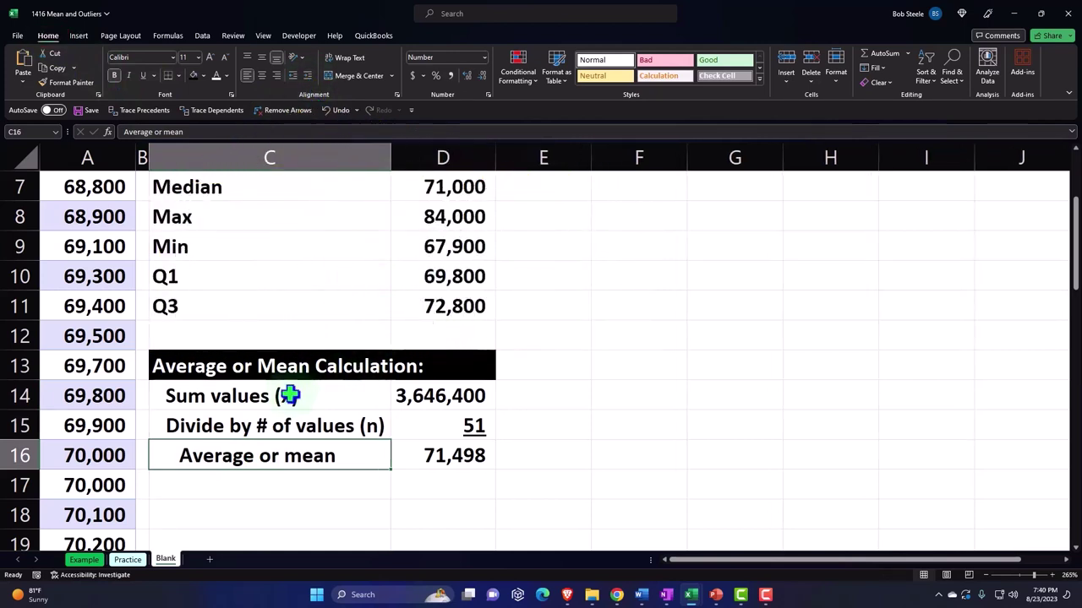
{"action": "left_click_drag", "start_coordinate": [290, 394], "coordinate": [404, 444]}
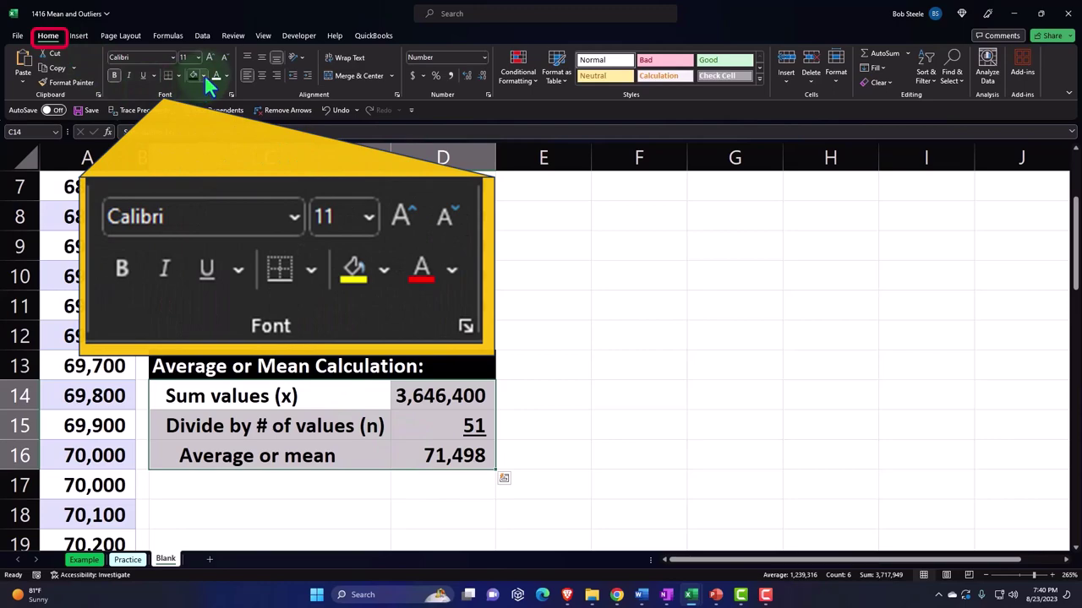
Step: Fill the C14:D16 calculation rows with a custom light cyan colour
{"action": "left_click", "coordinate": [203, 75]}
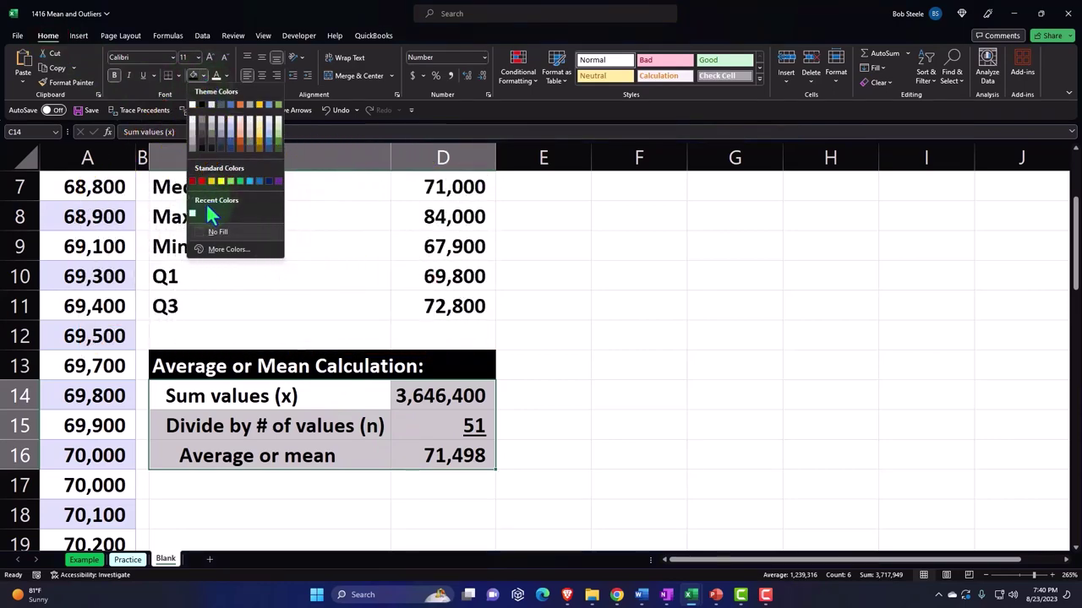
{"action": "left_click", "coordinate": [213, 251]}
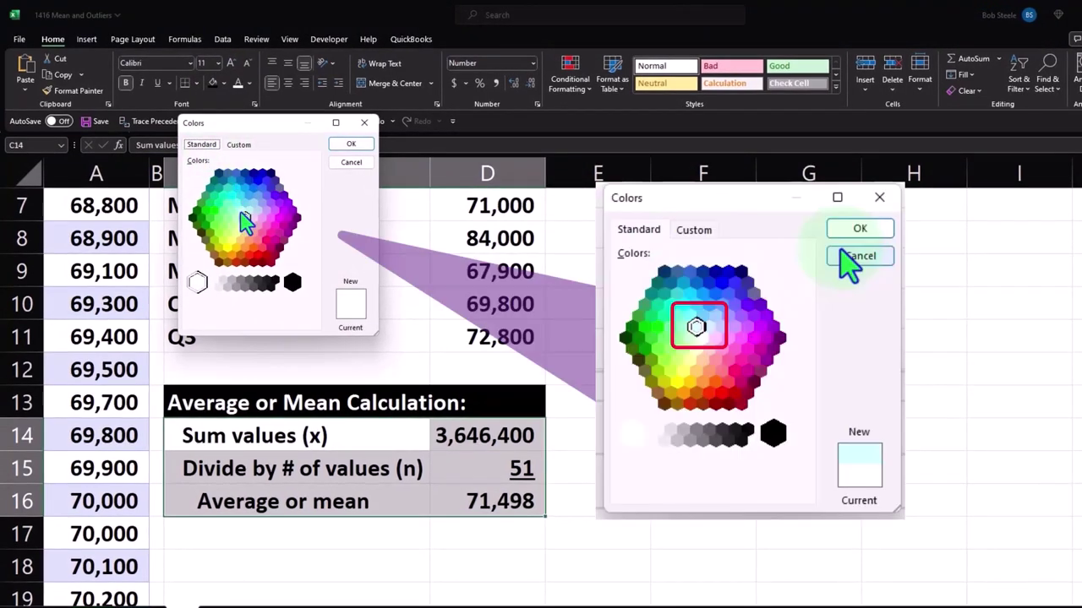
{"action": "left_click", "coordinate": [241, 211]}
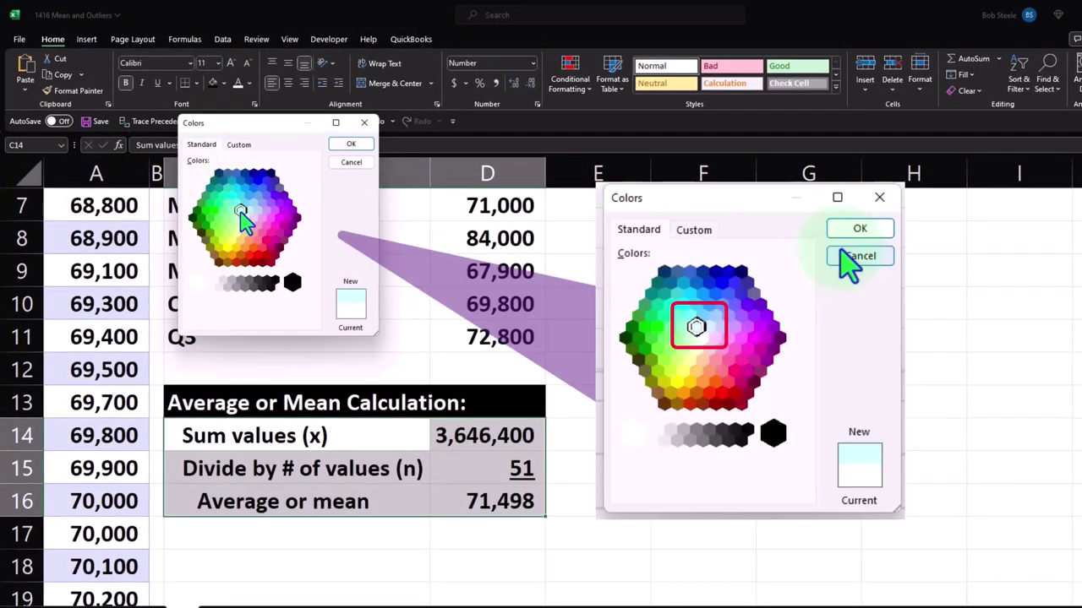
{"action": "left_click", "coordinate": [351, 144]}
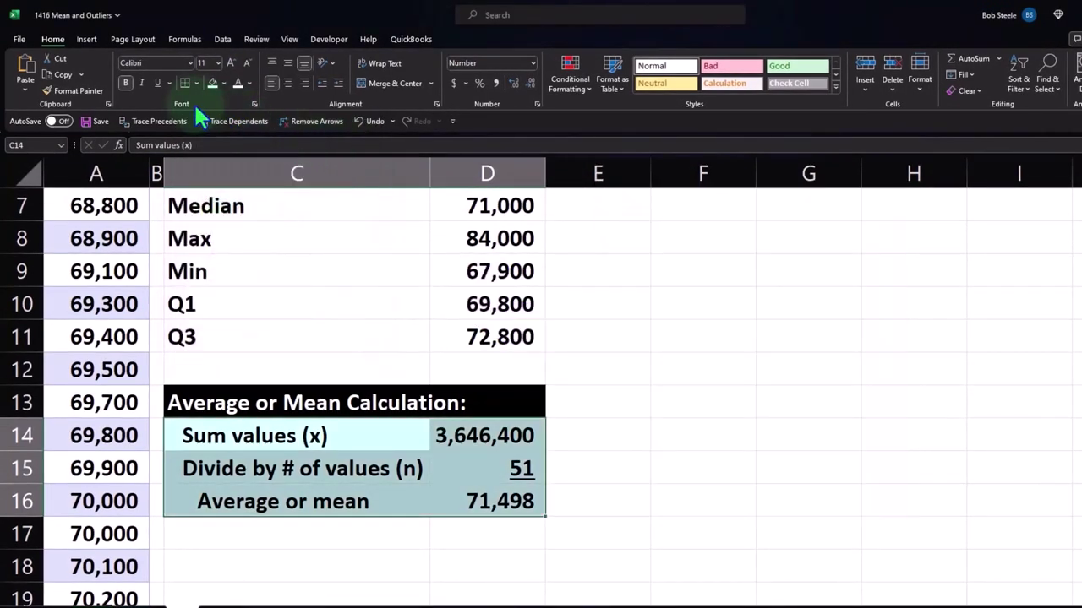
Step: Apply All Borders to every cell of C14:D16
{"action": "left_click", "coordinate": [196, 83]}
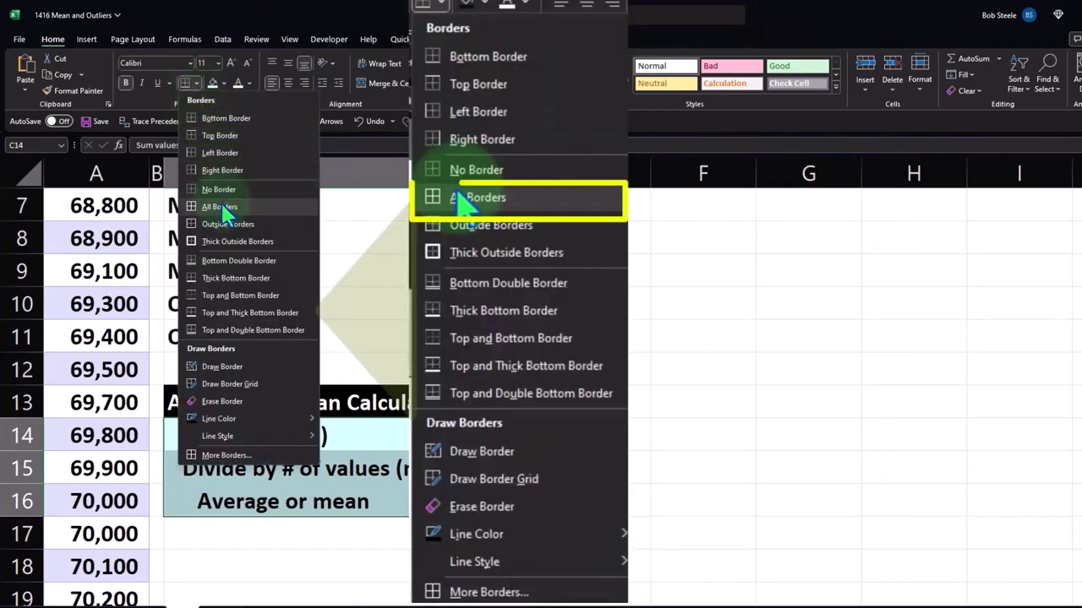
{"action": "left_click", "coordinate": [215, 205]}
{"action": "scroll", "coordinate": [336, 462], "scroll_direction": "up", "scroll_amount": 1}
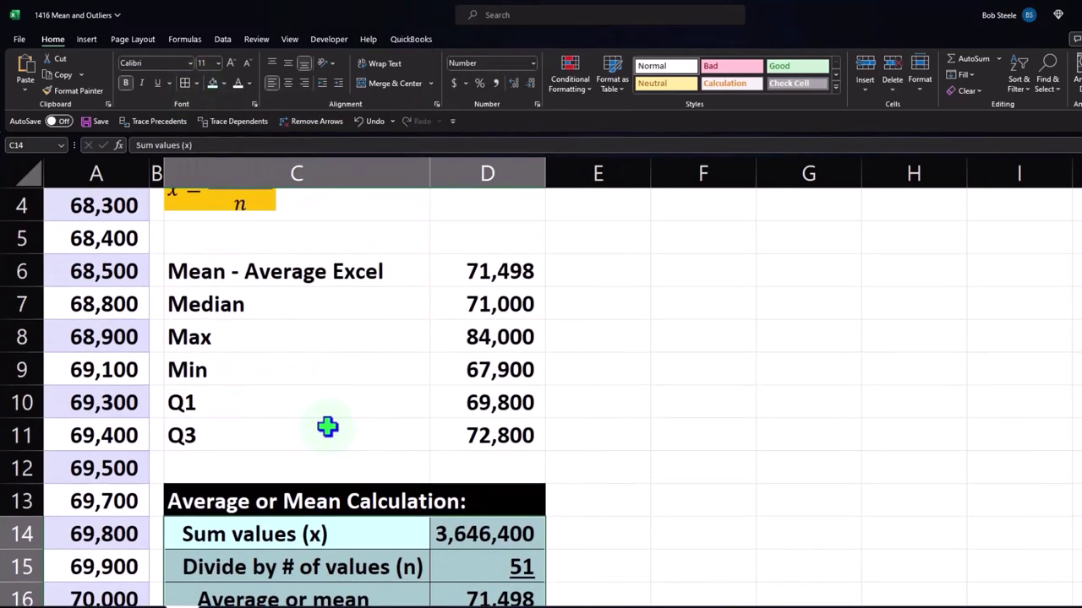
{"action": "left_click_drag", "start_coordinate": [251, 273], "coordinate": [462, 431]}
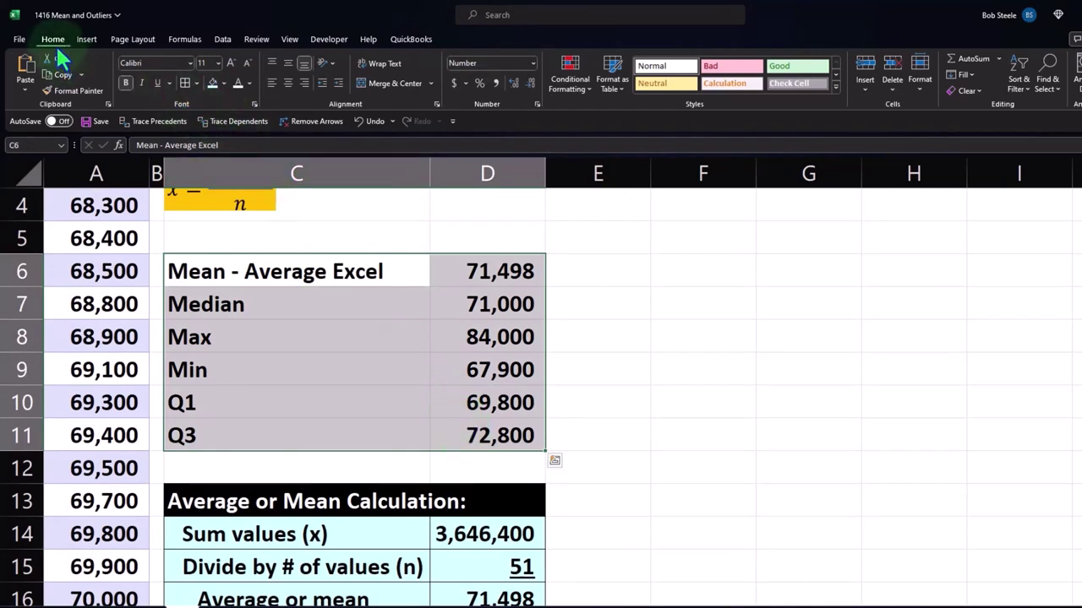
Step: Fill the C6:D11 statistics block light blue to match the calculation rows
{"action": "left_click", "coordinate": [213, 85]}
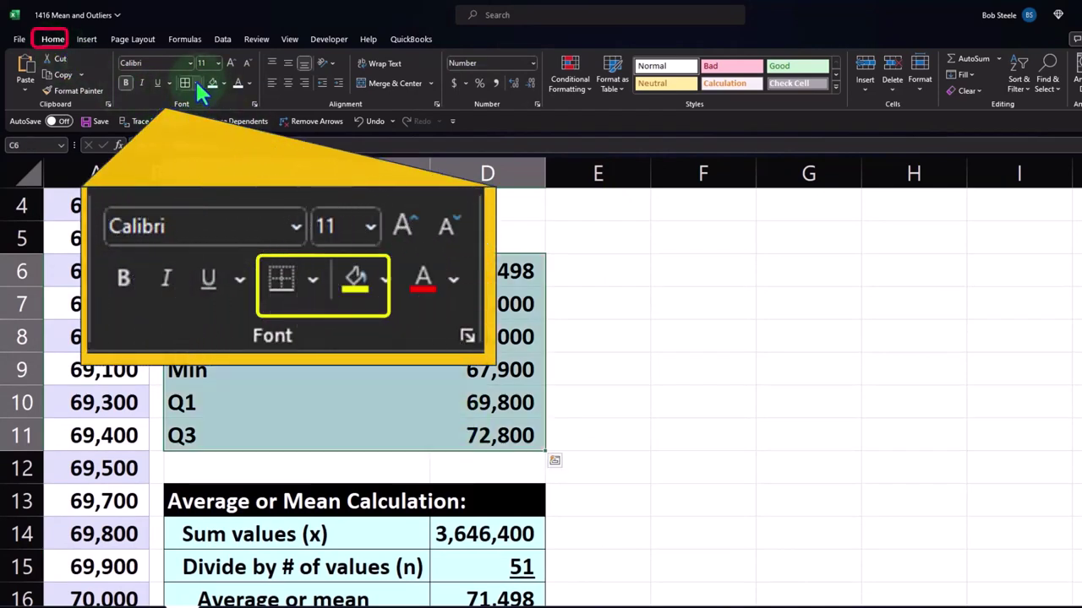
{"action": "left_click", "coordinate": [724, 341]}
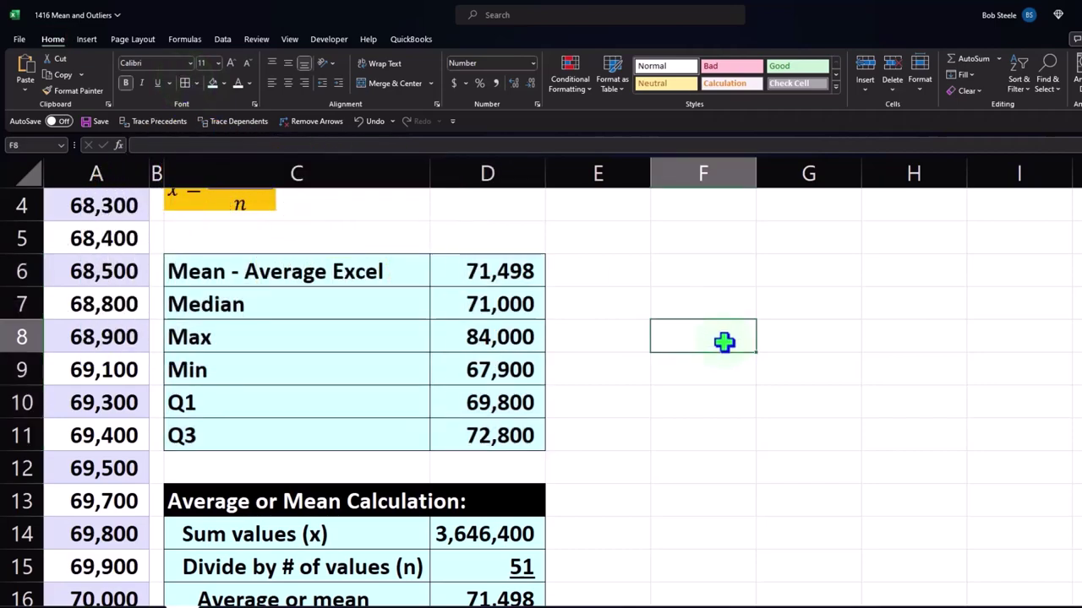
{"action": "scroll", "coordinate": [725, 342], "scroll_direction": "down", "scroll_amount": 1}
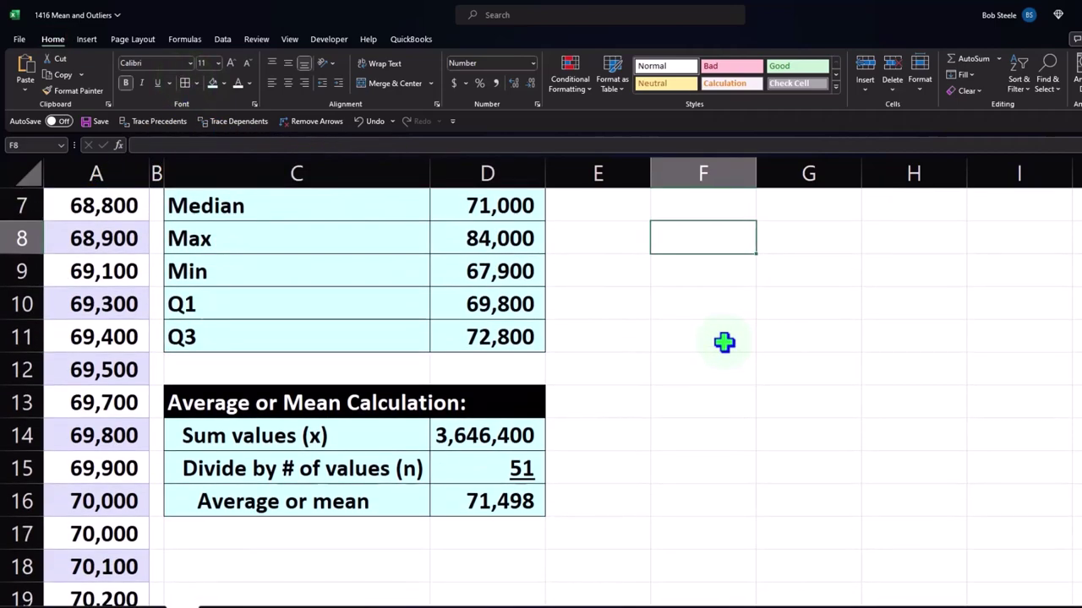
{"action": "scroll", "coordinate": [693, 338], "scroll_direction": "up", "scroll_amount": 2}
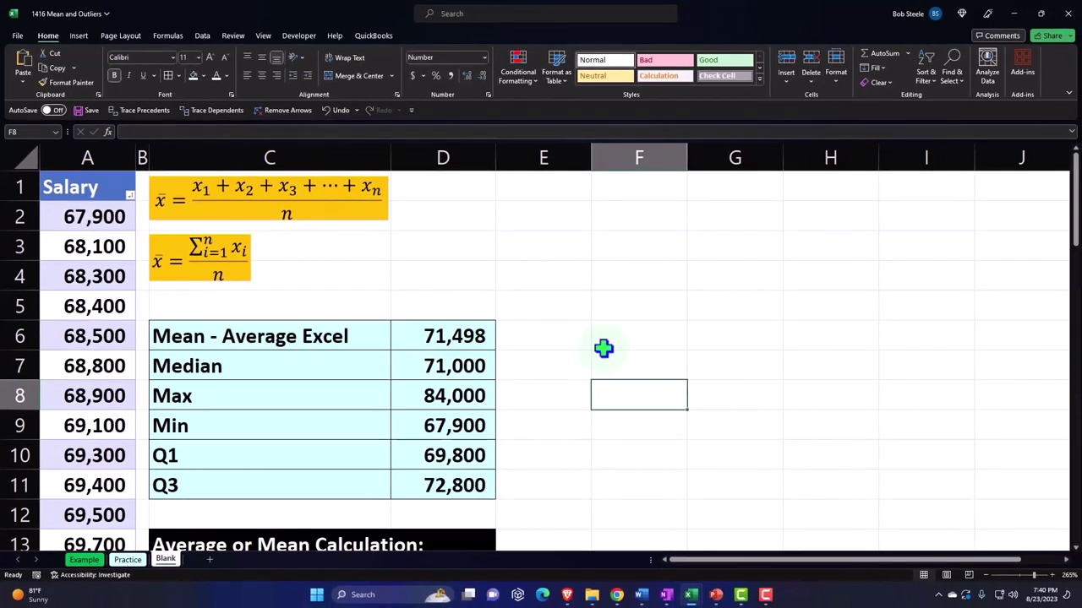
Step: Select the Salary column and open the statistical chart list, previewing a histogram
{"action": "left_click", "coordinate": [97, 171]}
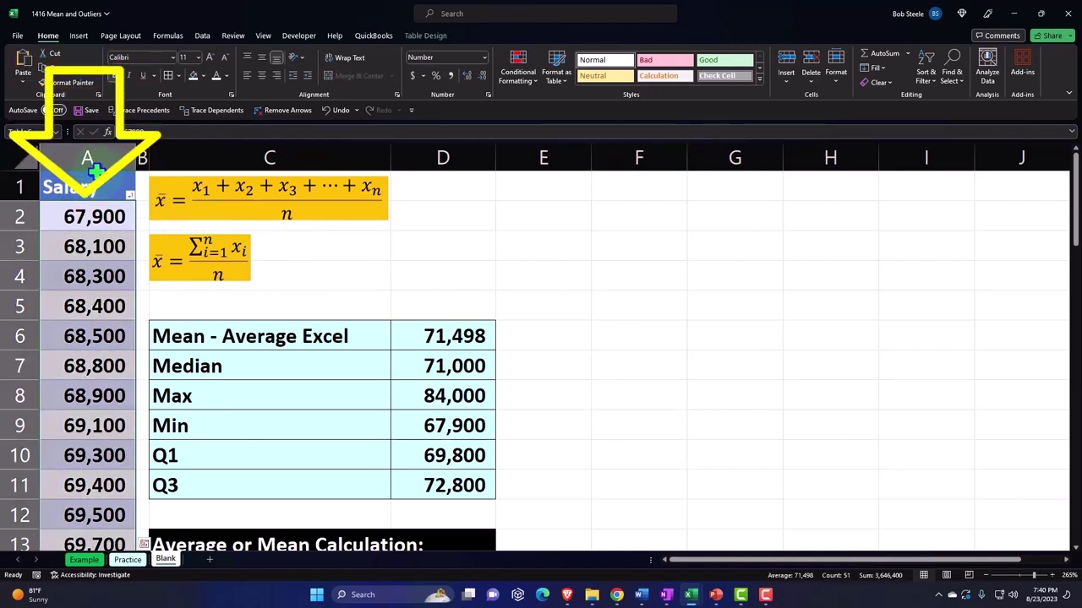
{"action": "left_click", "coordinate": [82, 38]}
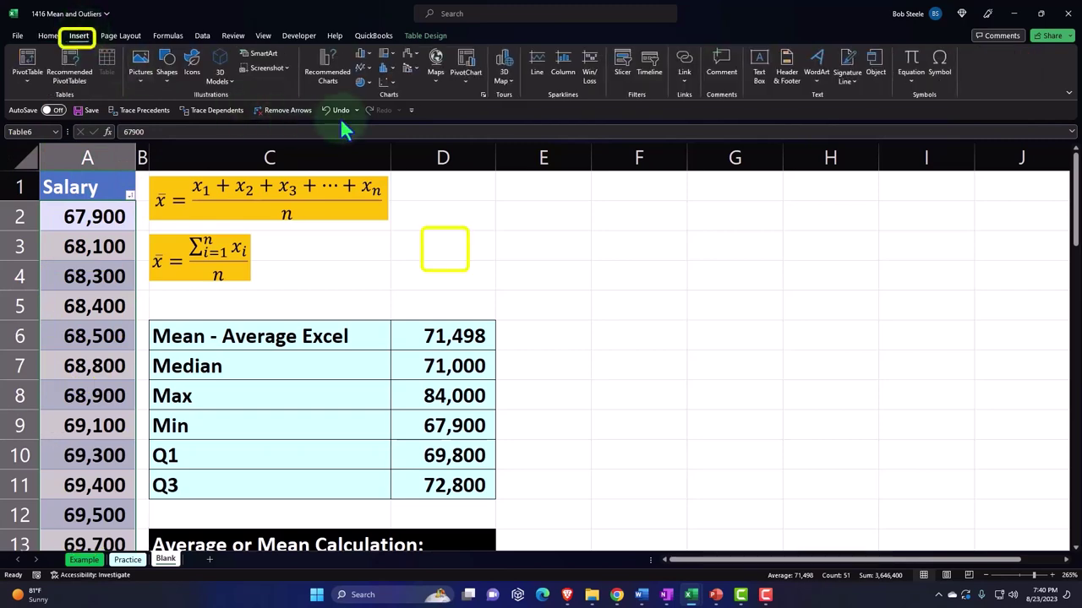
{"action": "left_click", "coordinate": [392, 69]}
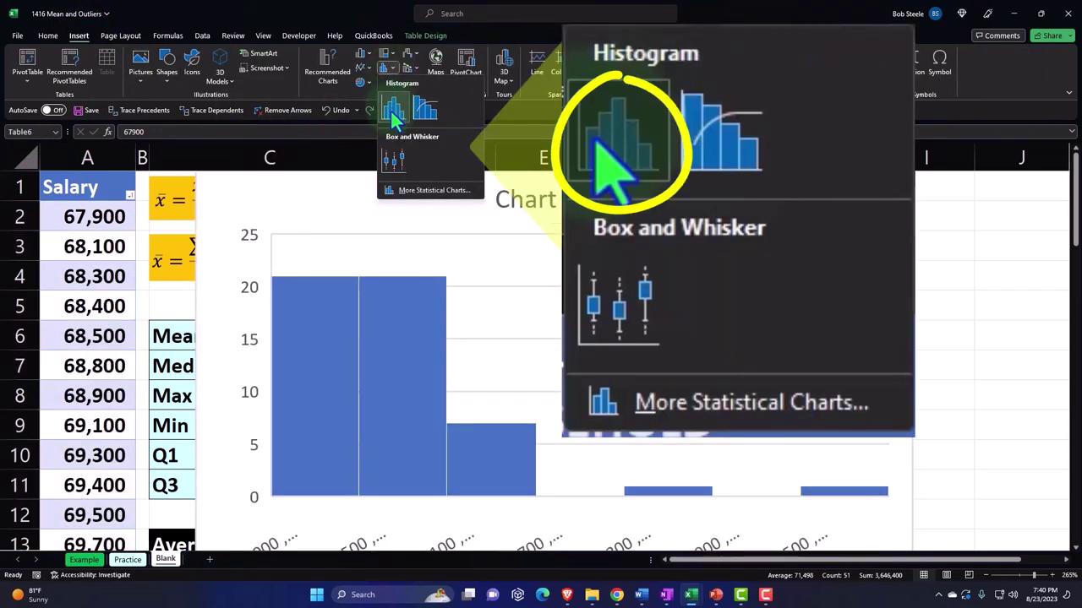
Step: Insert a histogram of the salaries and delete its chart title
{"action": "left_click", "coordinate": [394, 118]}
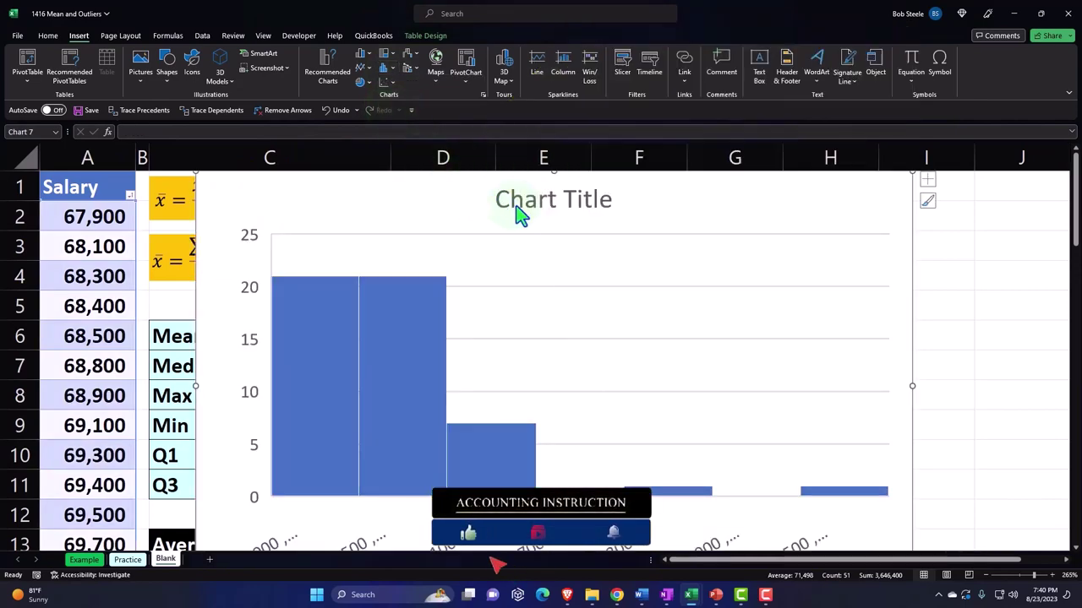
{"action": "left_click", "coordinate": [519, 211]}
{"action": "key", "text": "Delete"}
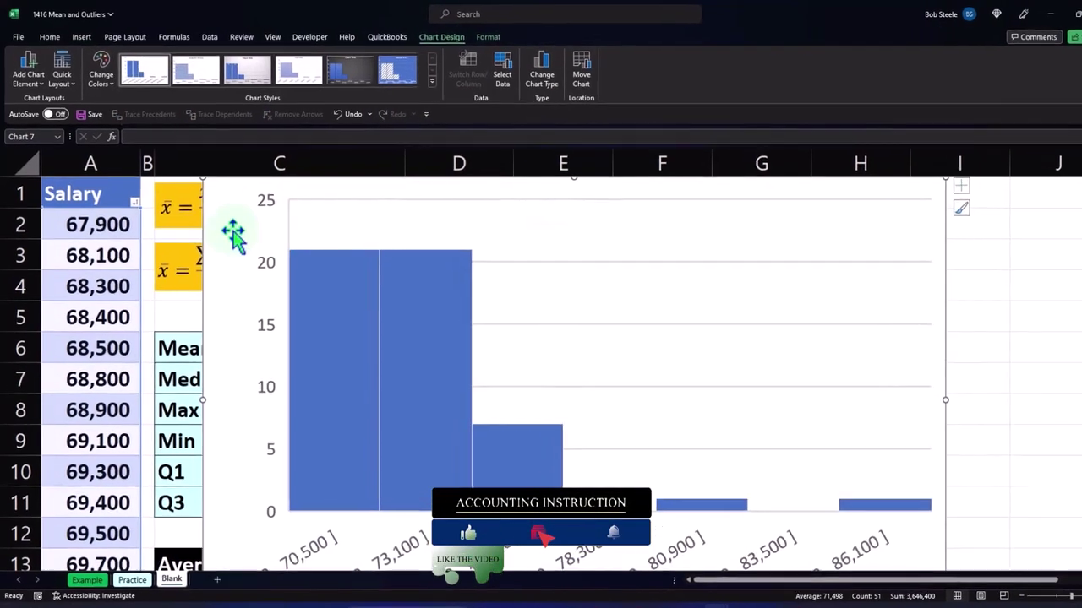
Step: Move the histogram right of the statistics table, uncovering column D, and select its horizontal axis
{"action": "left_click_drag", "start_coordinate": [232, 236], "coordinate": [464, 245]}
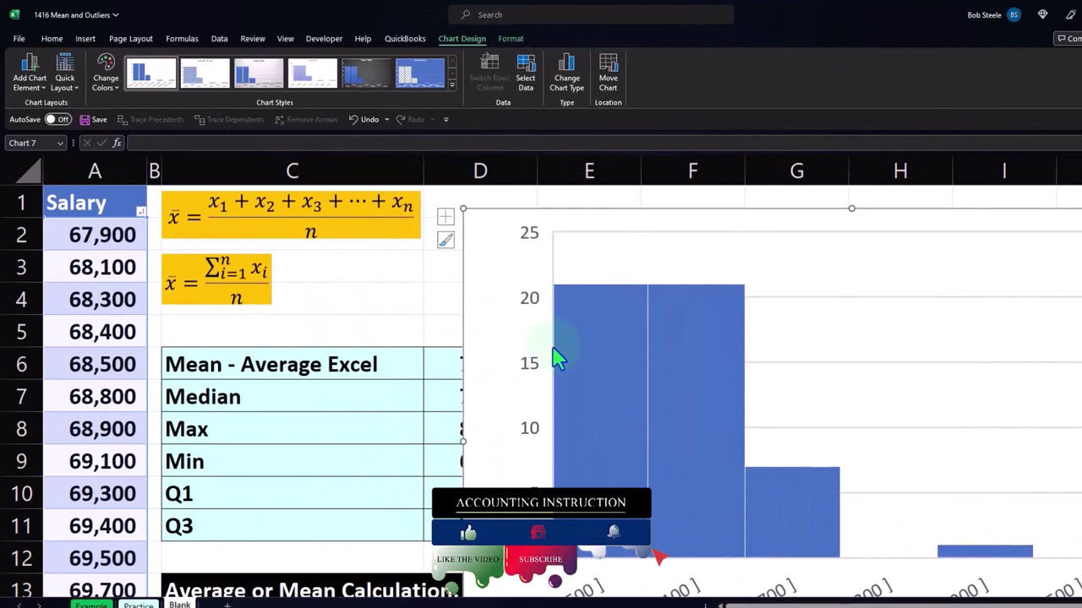
{"action": "left_click_drag", "start_coordinate": [750, 605], "coordinate": [760, 605]}
{"action": "left_click_drag", "start_coordinate": [372, 246], "coordinate": [482, 232]}
{"action": "left_click_drag", "start_coordinate": [760, 605], "coordinate": [771, 605]}
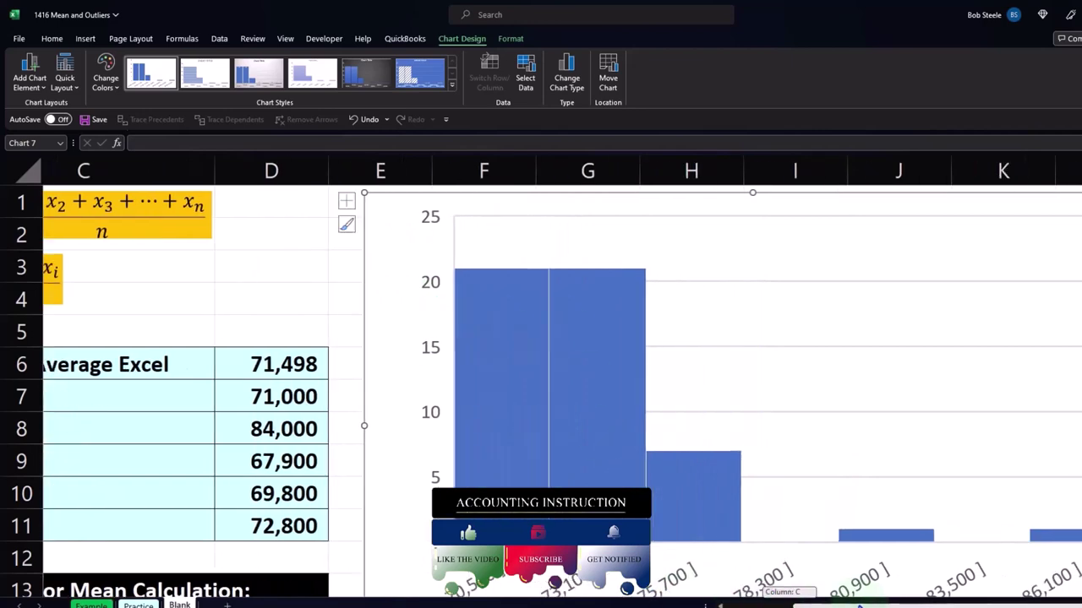
{"action": "scroll", "coordinate": [835, 473], "scroll_direction": "down", "scroll_amount": 1}
{"action": "scroll", "coordinate": [835, 477], "scroll_direction": "right", "scroll_amount": 2}
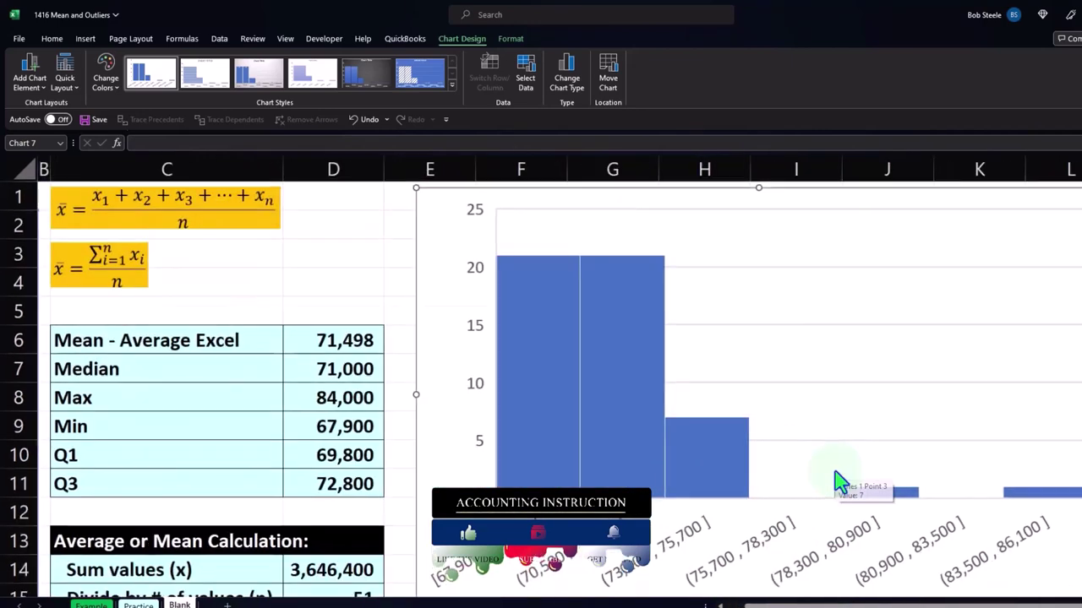
{"action": "scroll", "coordinate": [541, 380], "scroll_direction": "right", "scroll_amount": 1}
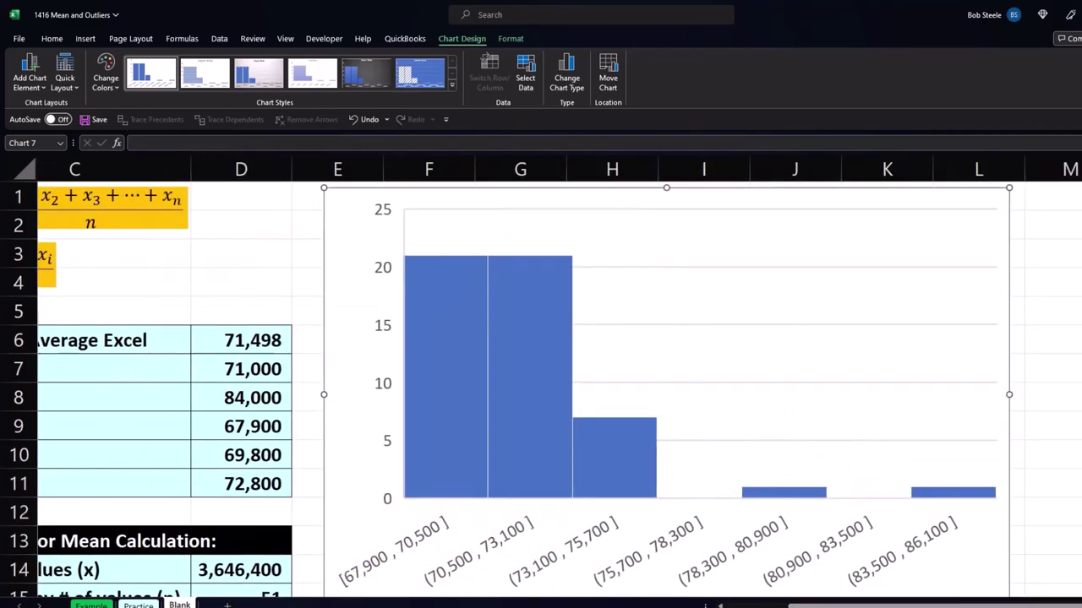
{"action": "scroll", "coordinate": [540, 380], "scroll_direction": "down", "scroll_amount": 2}
{"action": "key", "text": "Escape"}
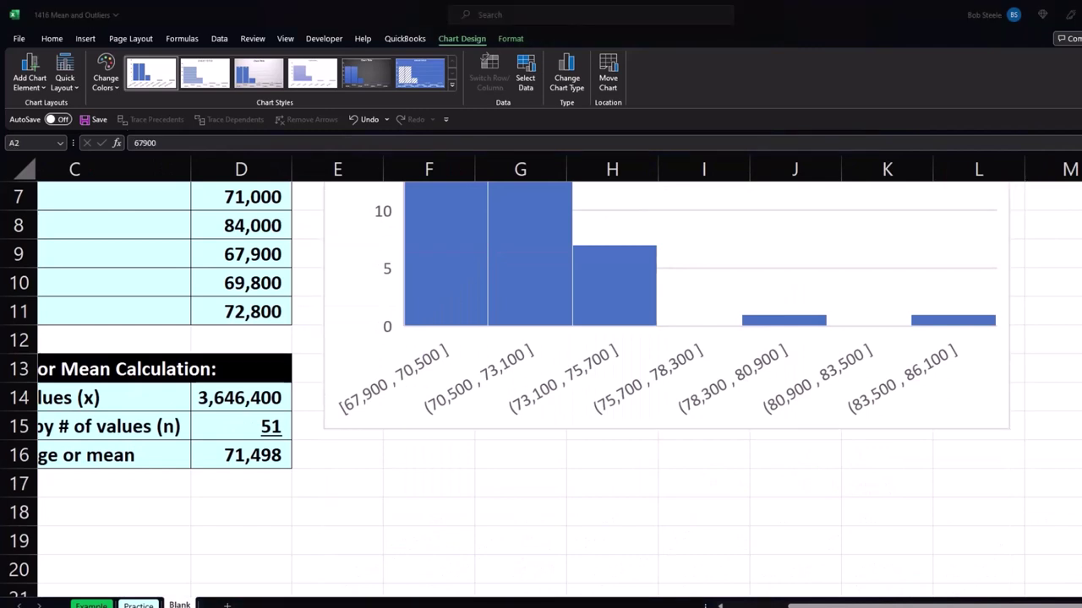
{"action": "left_click", "coordinate": [741, 382]}
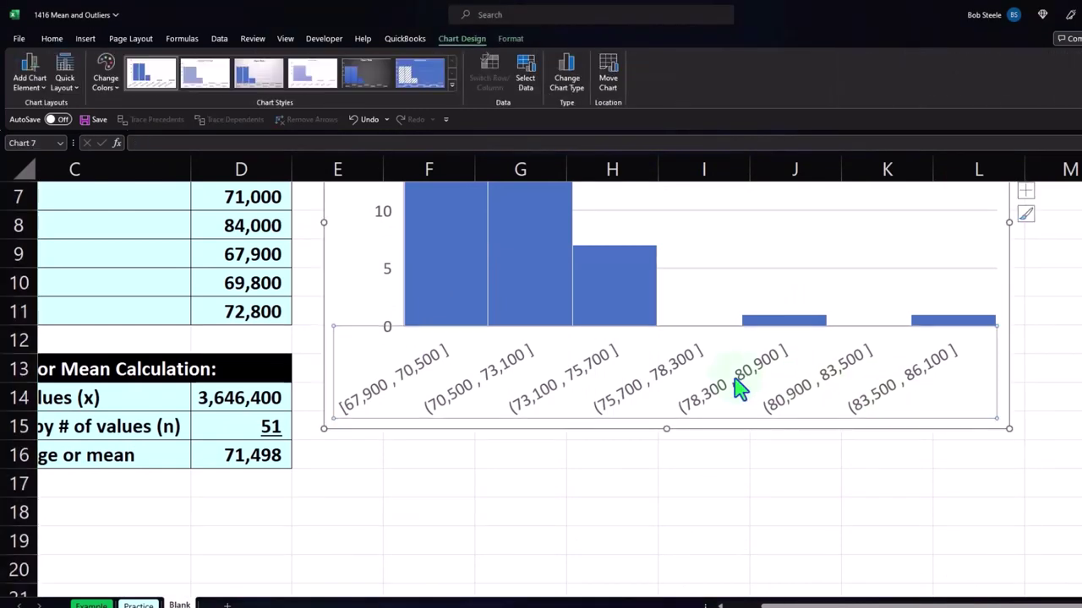
Step: Set the histogram's horizontal axis to 11 bins in Format Axis and close the pane
{"action": "double_click", "coordinate": [735, 379]}
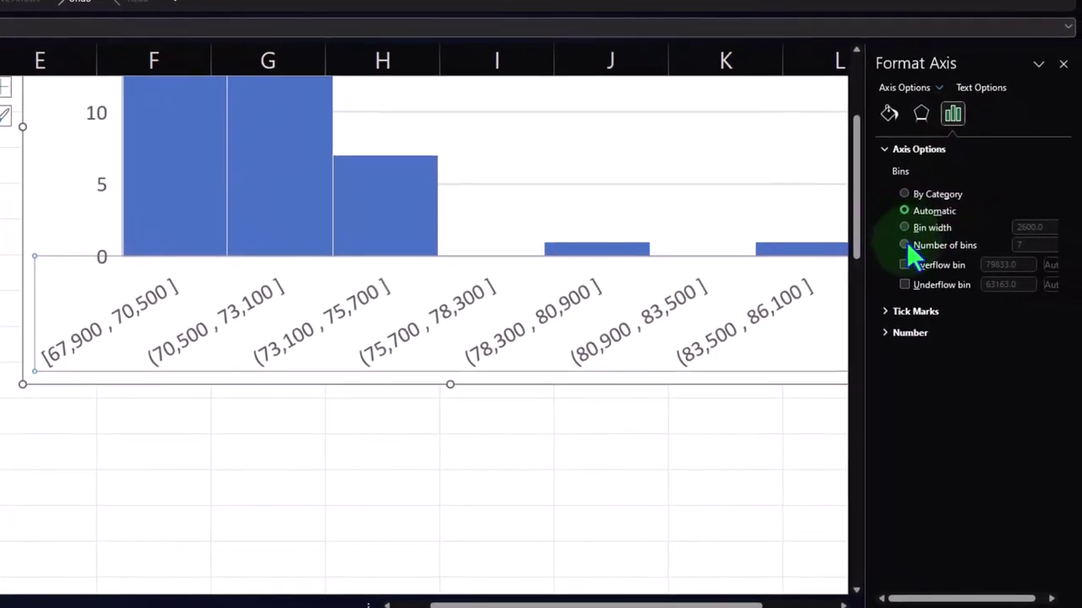
{"action": "left_click", "coordinate": [905, 244]}
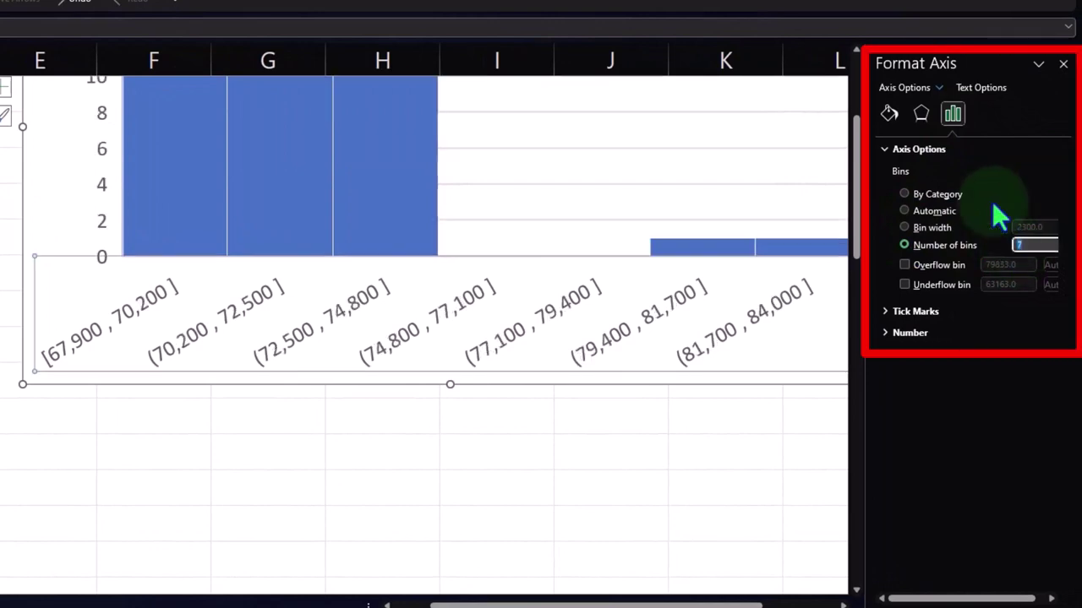
{"action": "type", "text": "11"}
{"action": "key", "text": "Return"}
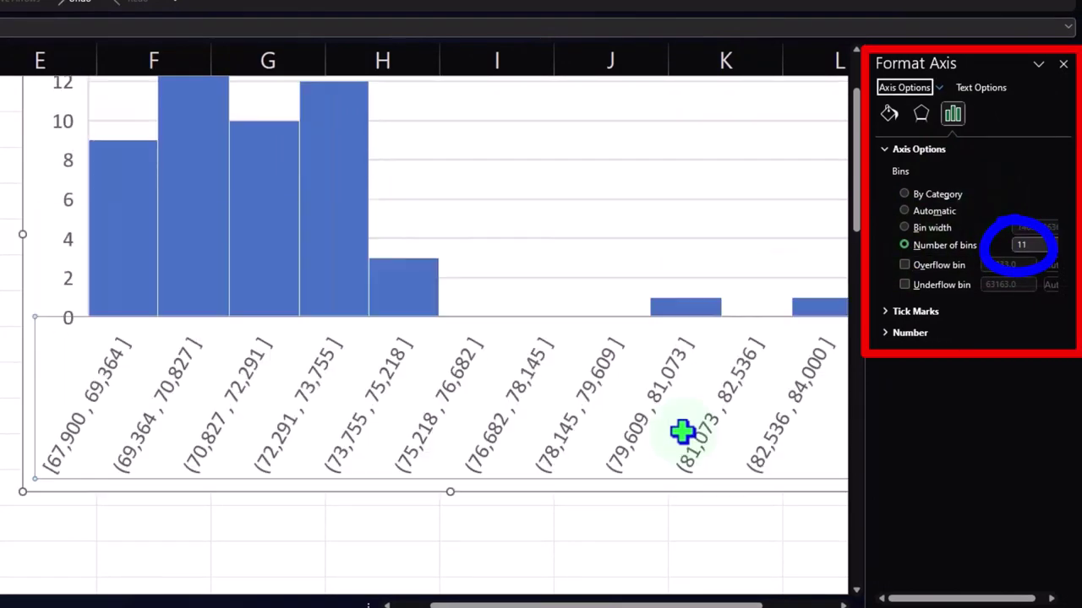
{"action": "left_click", "coordinate": [1064, 65]}
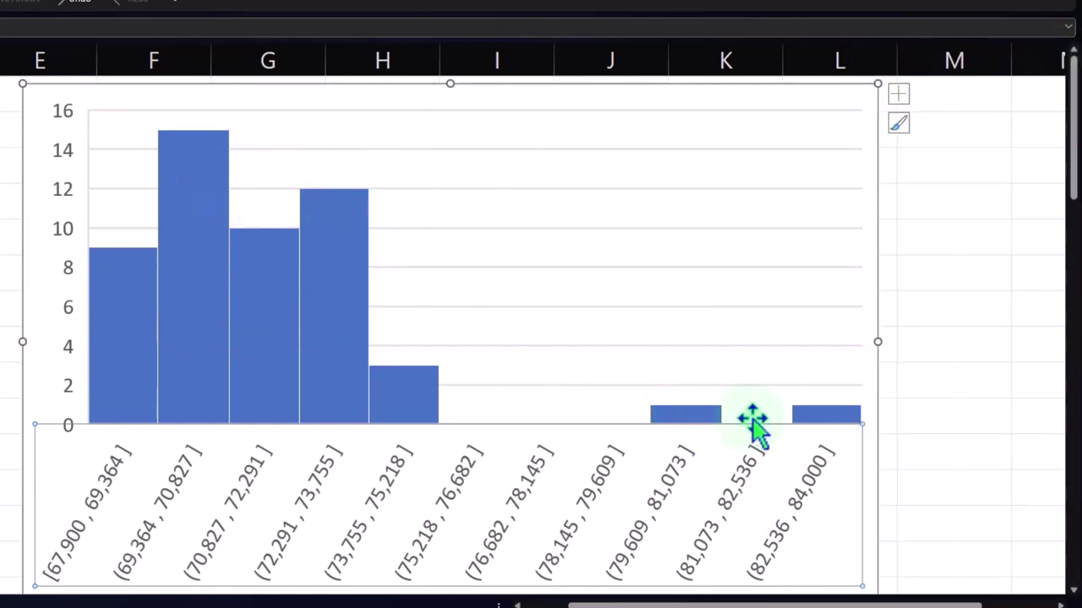
{"action": "mouse_move", "coordinate": [811, 423]}
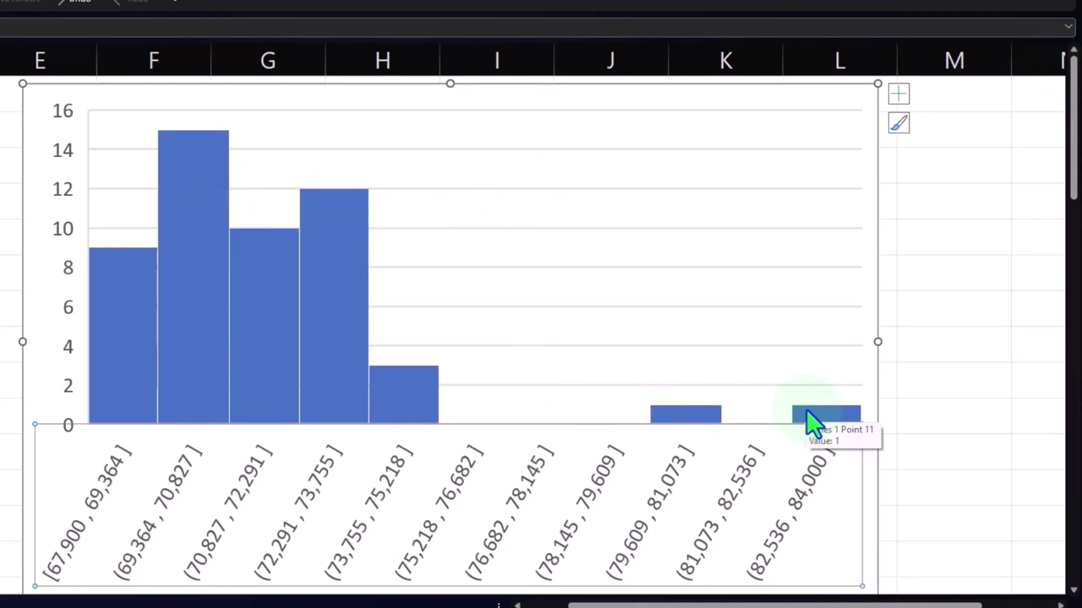
{"action": "left_click_drag", "start_coordinate": [714, 601], "coordinate": [716, 600]}
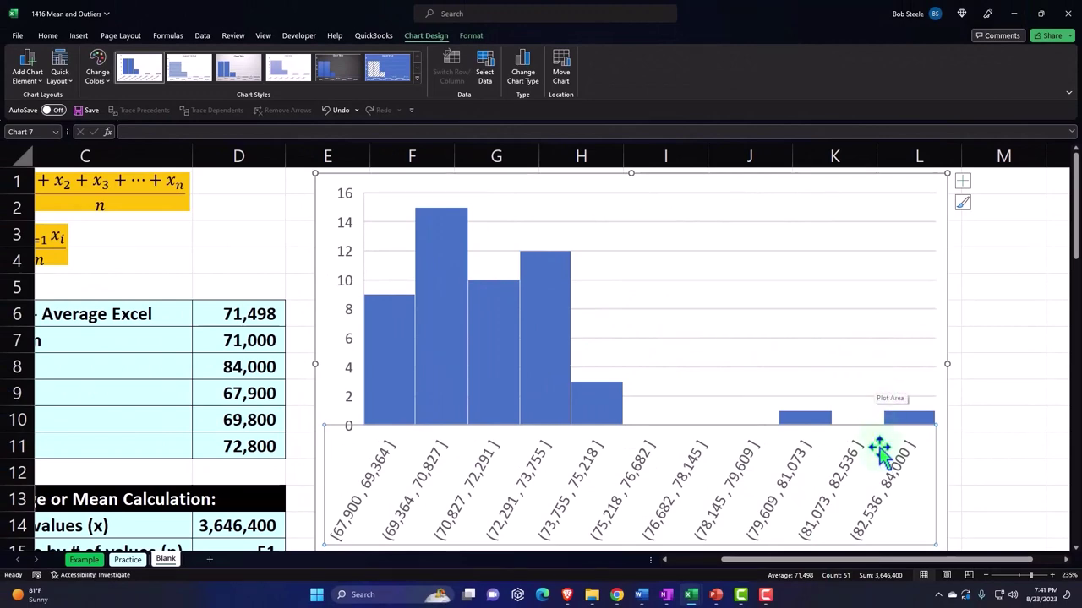
{"action": "key", "text": "Escape"}
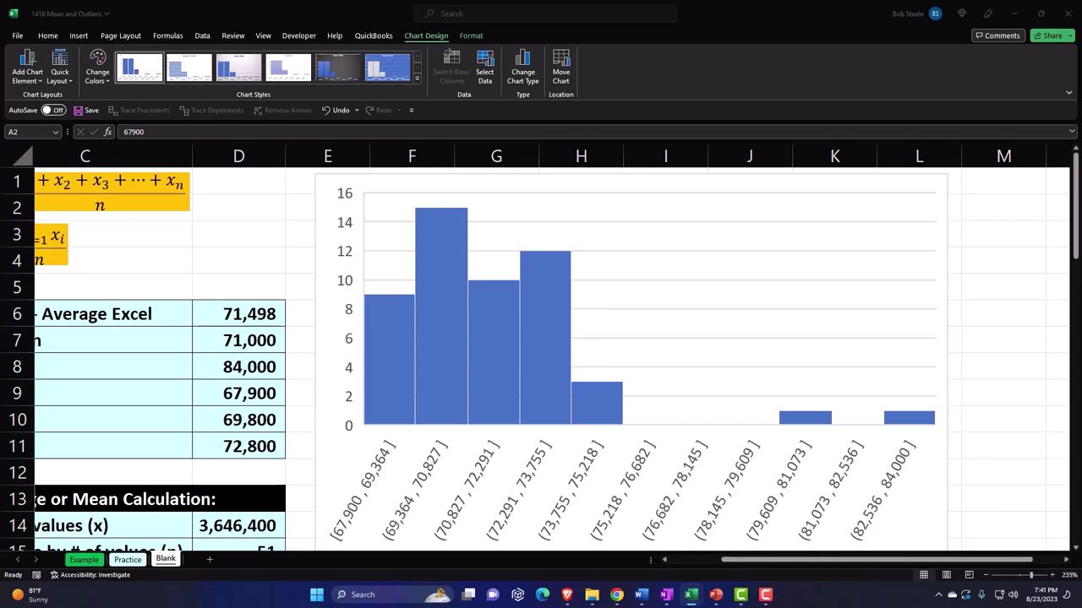
{"action": "key", "text": "Escape"}
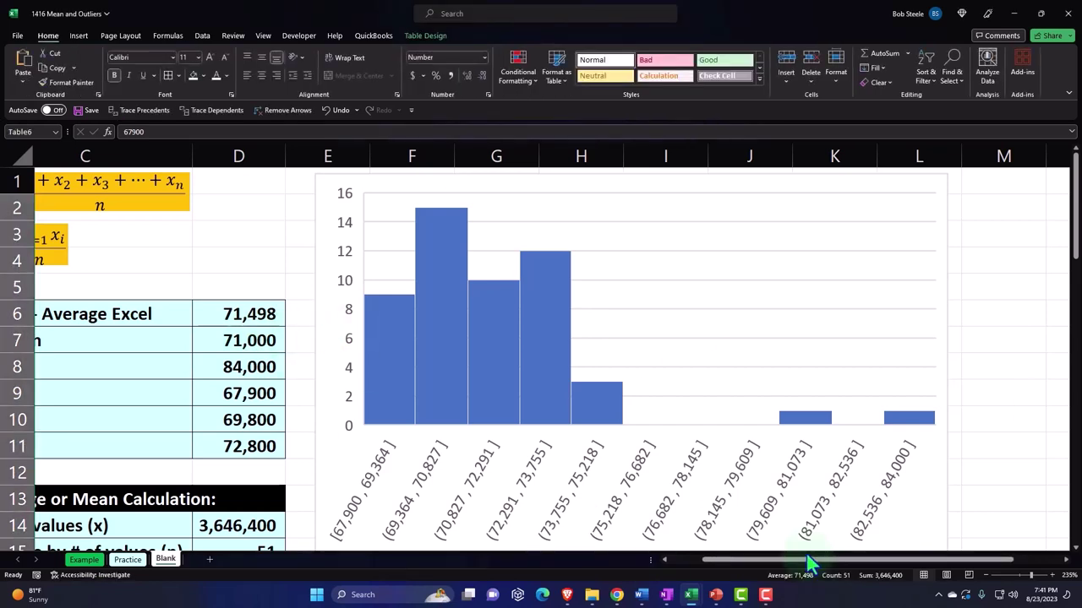
{"action": "left_click_drag", "start_coordinate": [808, 559], "coordinate": [681, 561]}
{"action": "left_click", "coordinate": [244, 312]}
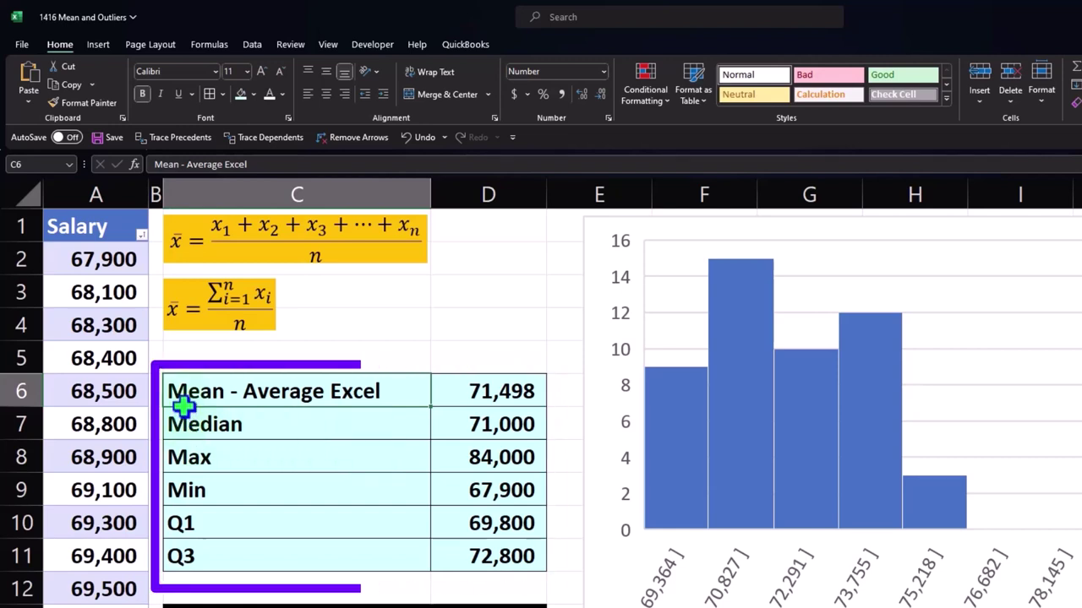
{"action": "left_click", "coordinate": [182, 366]}
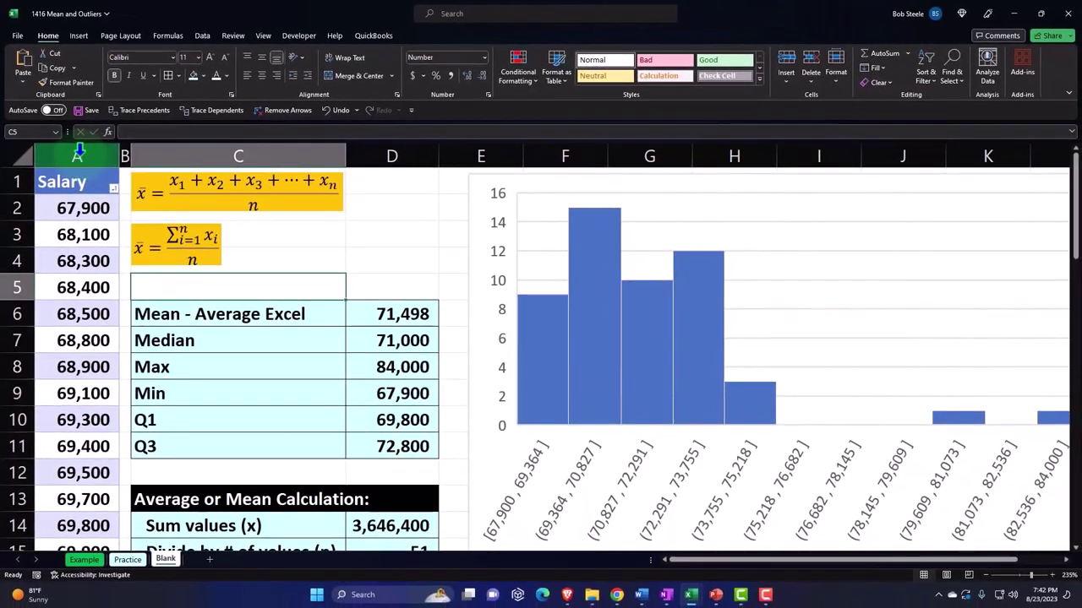
Step: Copy the Salary column, statistics and histogram area and paste it at cell N1
{"action": "left_click", "coordinate": [77, 152]}
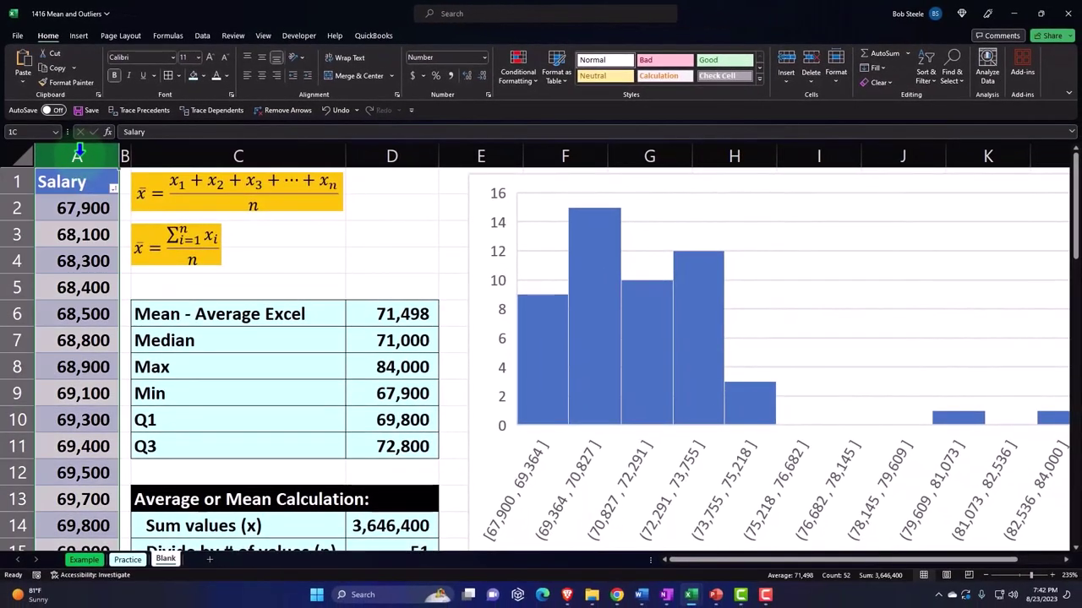
{"action": "left_click_drag", "start_coordinate": [77, 149], "coordinate": [424, 180]}
{"action": "key", "text": "ctrl+c"}
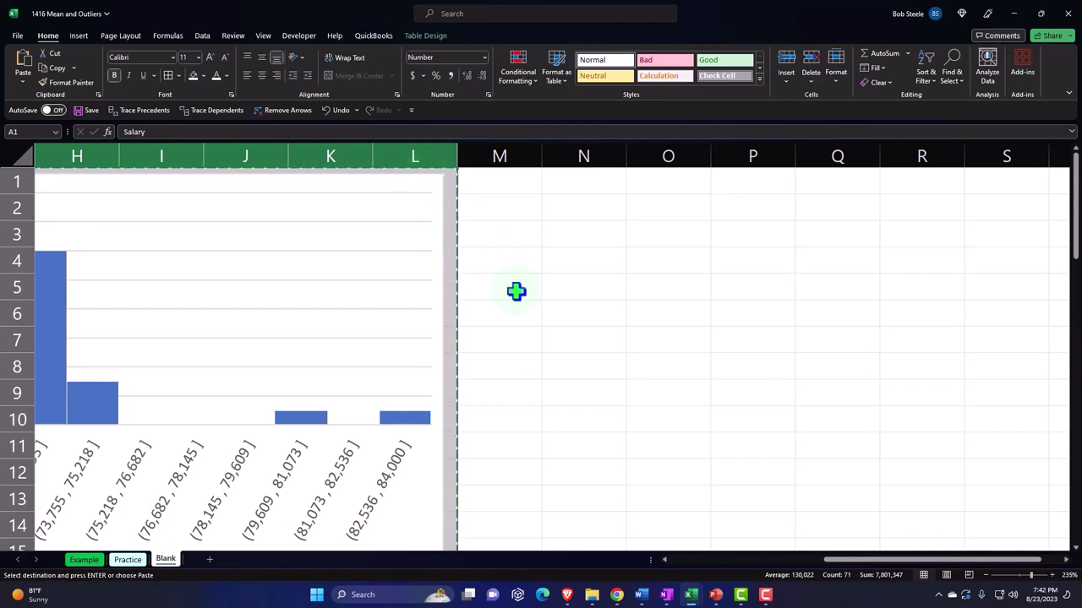
{"action": "left_click", "coordinate": [585, 184]}
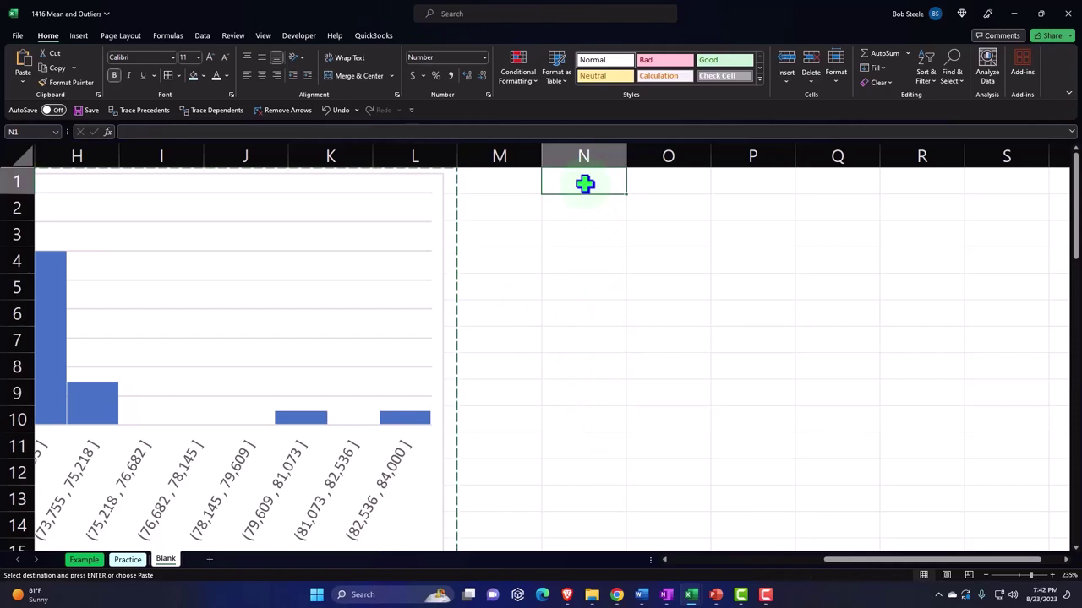
{"action": "right_click", "coordinate": [585, 185]}
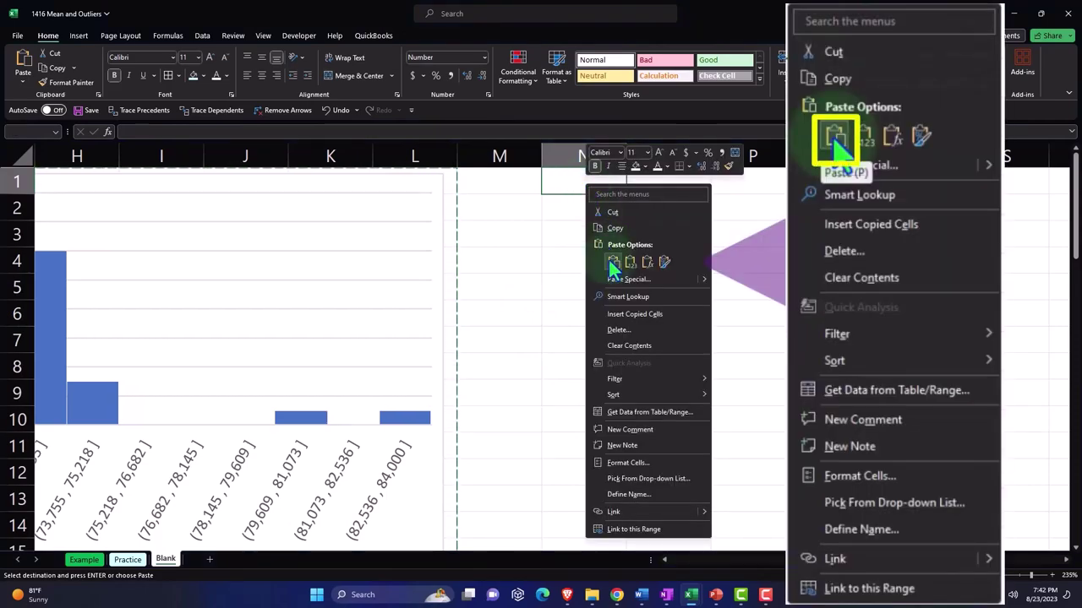
{"action": "left_click", "coordinate": [612, 263]}
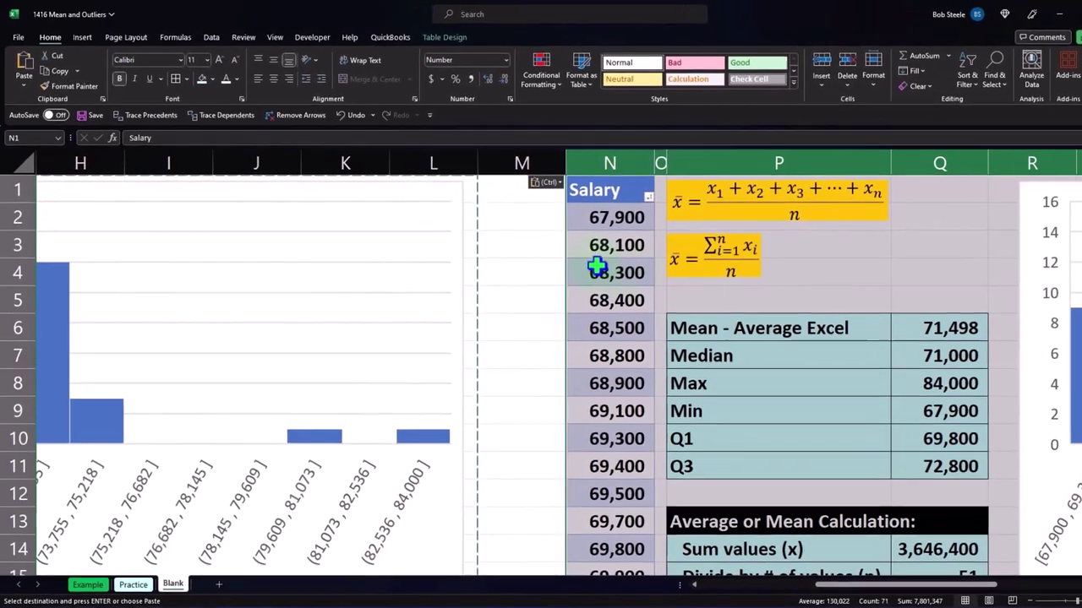
Step: Narrow column M to a slim gap beside the pasted data
{"action": "left_click", "coordinate": [501, 235]}
{"action": "key", "text": "Right"}
{"action": "key", "text": "Right"}
{"action": "key", "text": "Right"}
{"action": "key", "text": "Right"}
{"action": "key", "text": "Right"}
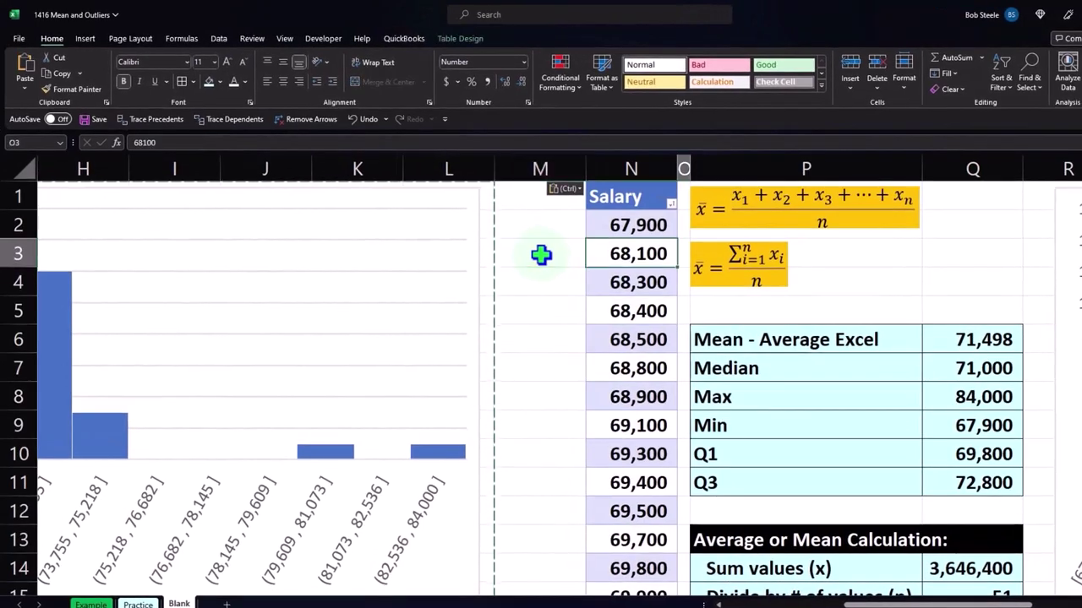
{"action": "key", "text": "Right"}
{"action": "key", "text": "Right"}
{"action": "key", "text": "Right"}
{"action": "key", "text": "Right"}
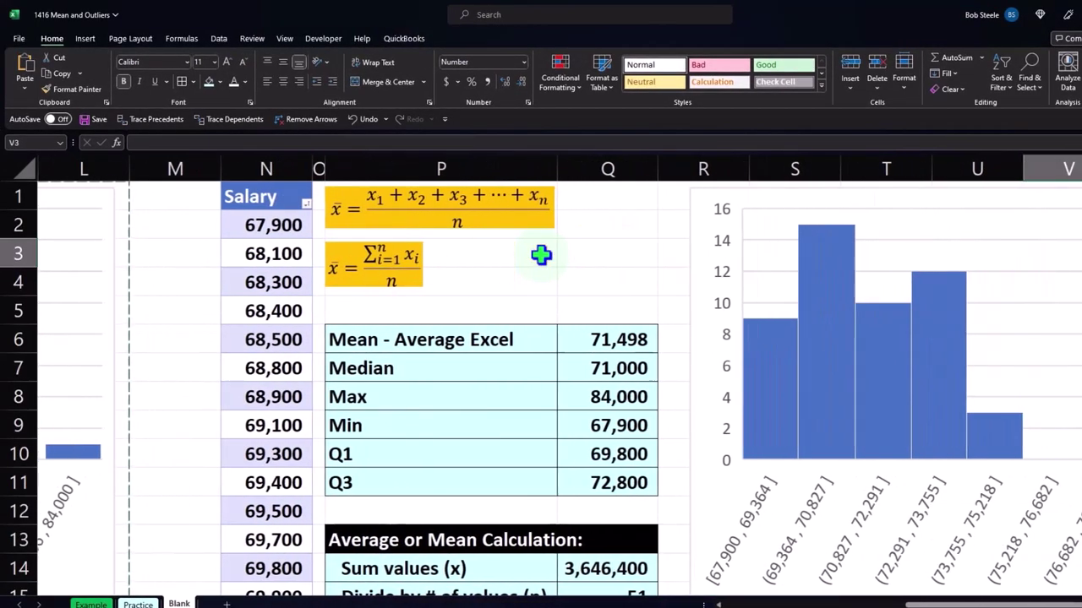
{"action": "left_click", "coordinate": [187, 251]}
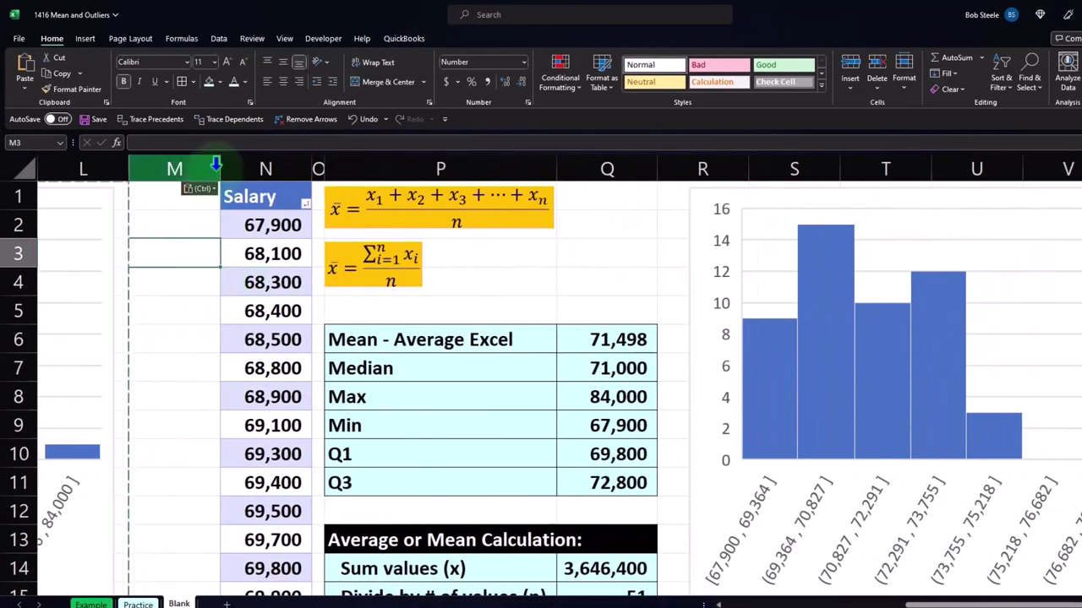
{"action": "left_click_drag", "start_coordinate": [219, 168], "coordinate": [145, 169]}
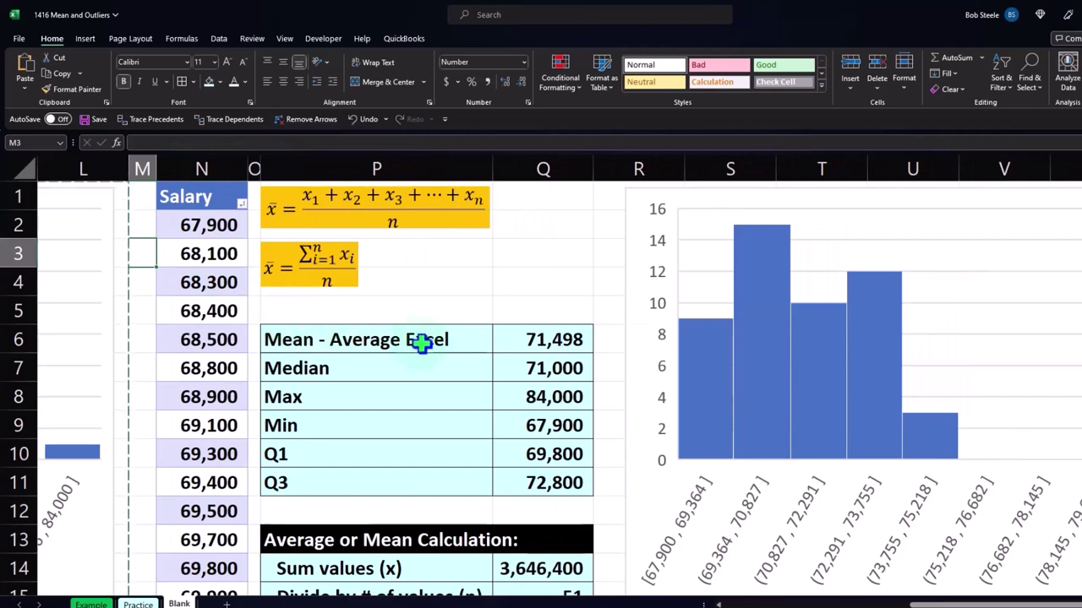
Step: Verify the mean, median, max, min and quartile formulas in Q6–Q11 reference Table69[Salary]
{"action": "double_click", "coordinate": [547, 338]}
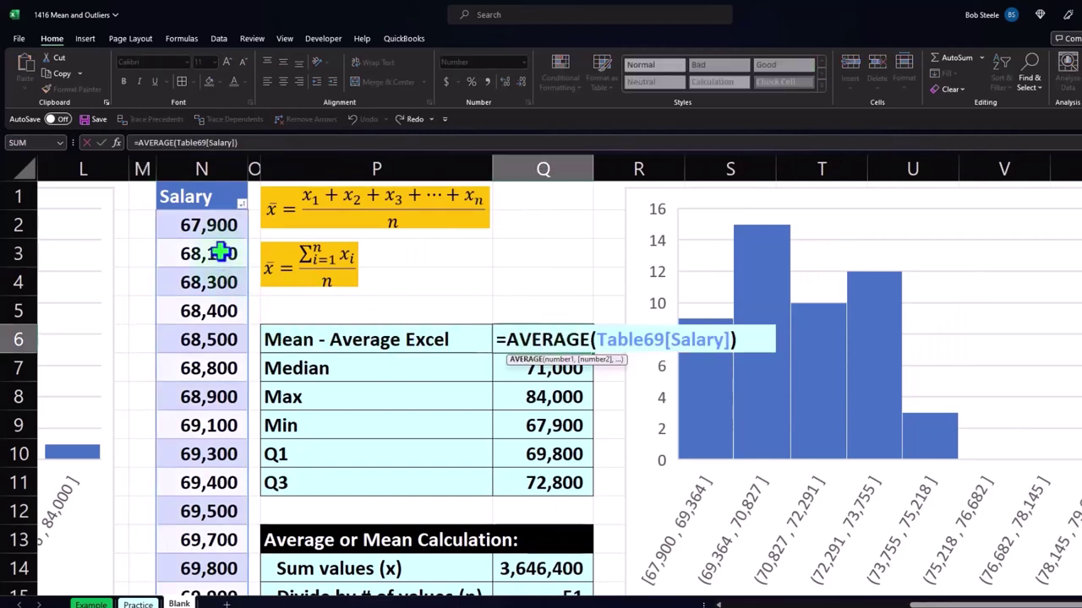
{"action": "key", "text": "Return"}
{"action": "left_click_drag", "start_coordinate": [972, 605], "coordinate": [927, 605]}
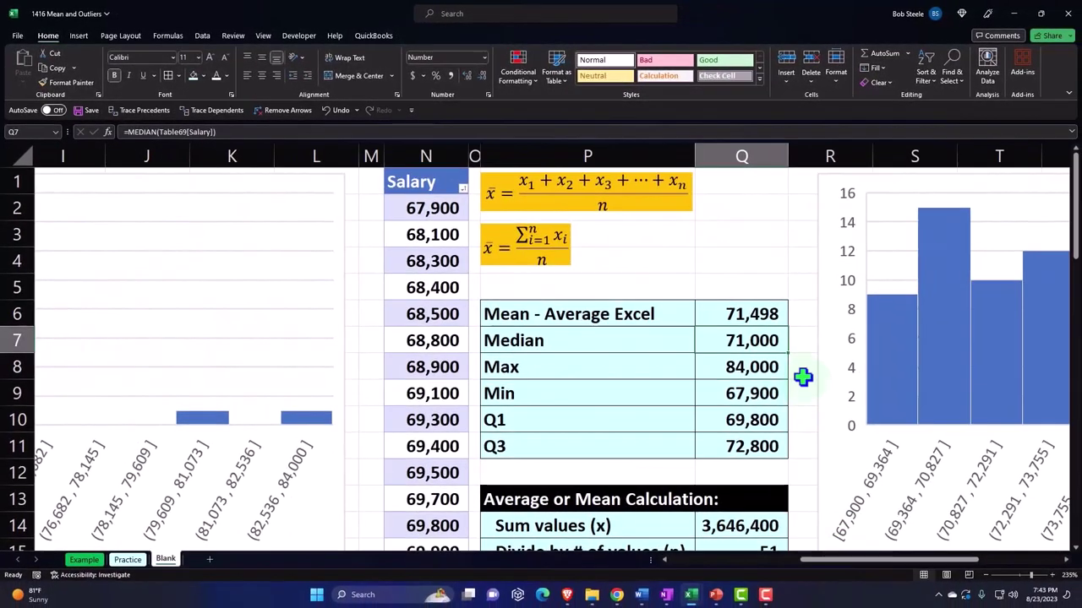
{"action": "double_click", "coordinate": [763, 341]}
{"action": "left_click", "coordinate": [765, 363]}
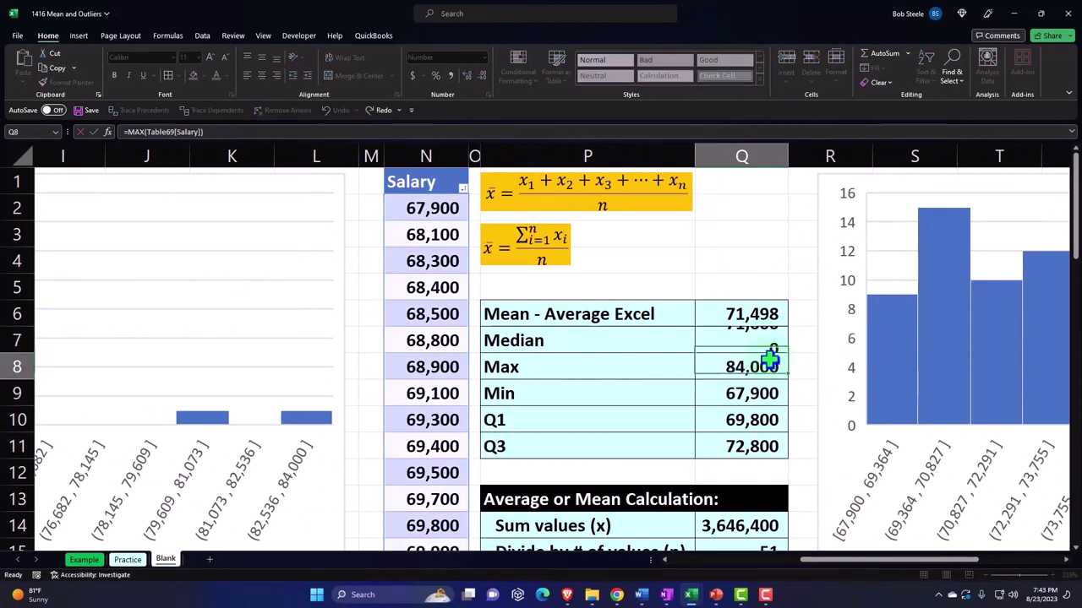
{"action": "left_click", "coordinate": [763, 394]}
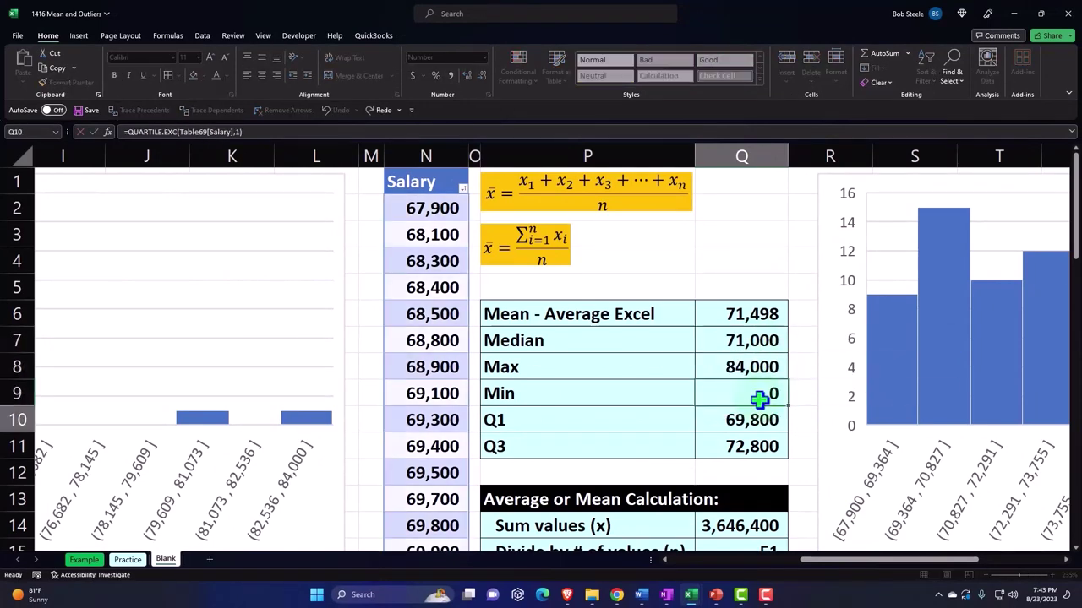
{"action": "left_click", "coordinate": [756, 421]}
{"action": "left_click", "coordinate": [758, 447]}
{"action": "key", "text": "Return"}
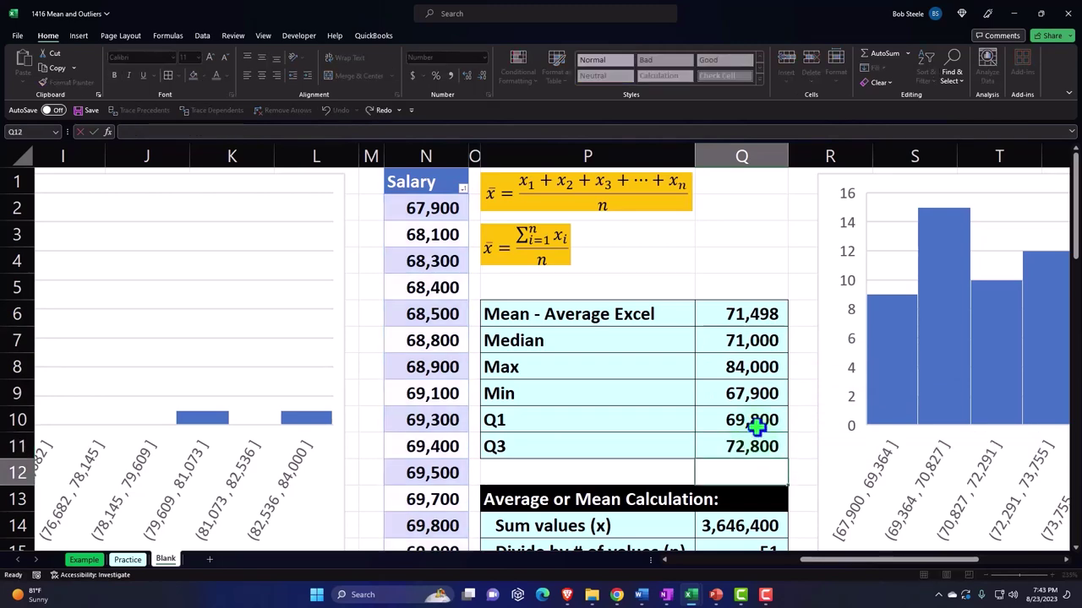
Step: Verify the sum and average formulas in Q14 and Q16 reference Table69[Salary]
{"action": "scroll", "coordinate": [755, 426], "scroll_direction": "down", "scroll_amount": 2}
{"action": "double_click", "coordinate": [740, 368]}
{"action": "key", "text": "Escape"}
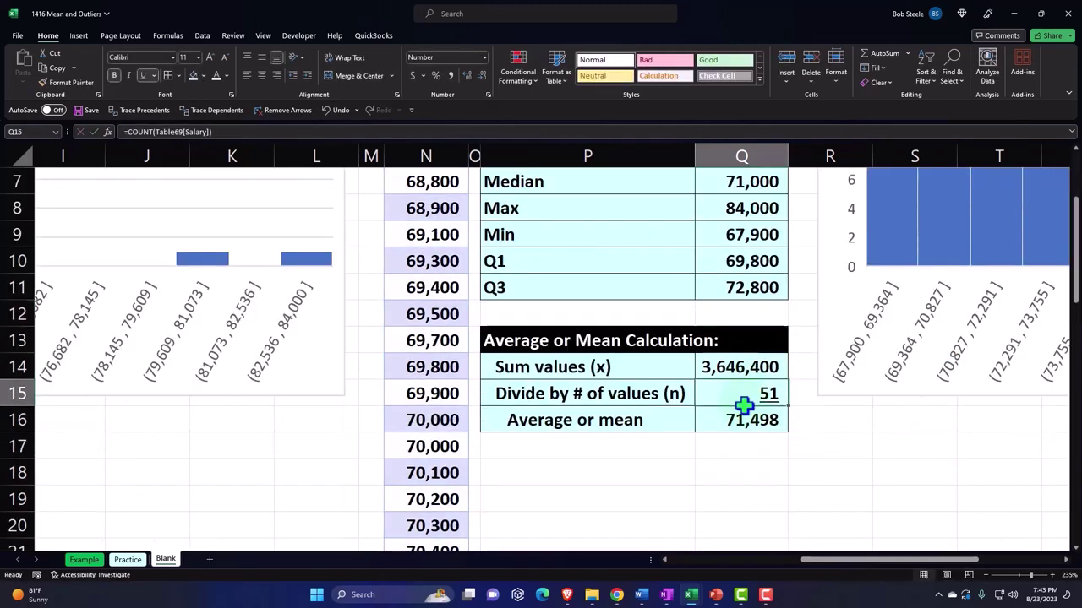
{"action": "left_click", "coordinate": [750, 417]}
{"action": "double_click", "coordinate": [751, 425]}
{"action": "key", "text": "Return"}
{"action": "scroll", "coordinate": [770, 389], "scroll_direction": "up", "scroll_amount": 2}
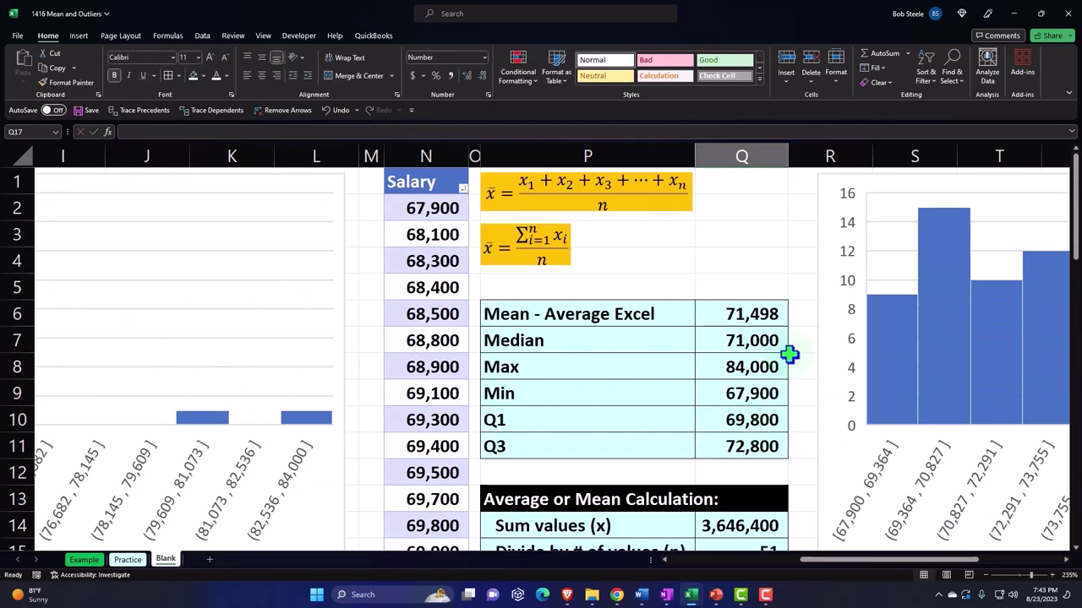
{"action": "left_click", "coordinate": [919, 329]}
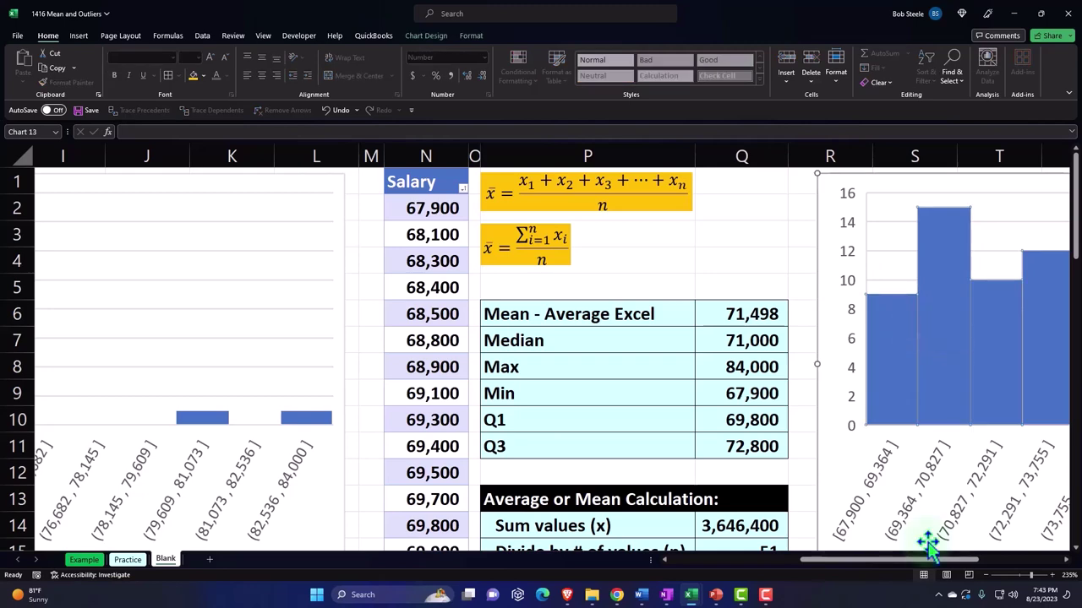
Step: Open the copied histogram's Select Data Source window from Chart Design
{"action": "left_click_drag", "start_coordinate": [930, 572], "coordinate": [692, 575]}
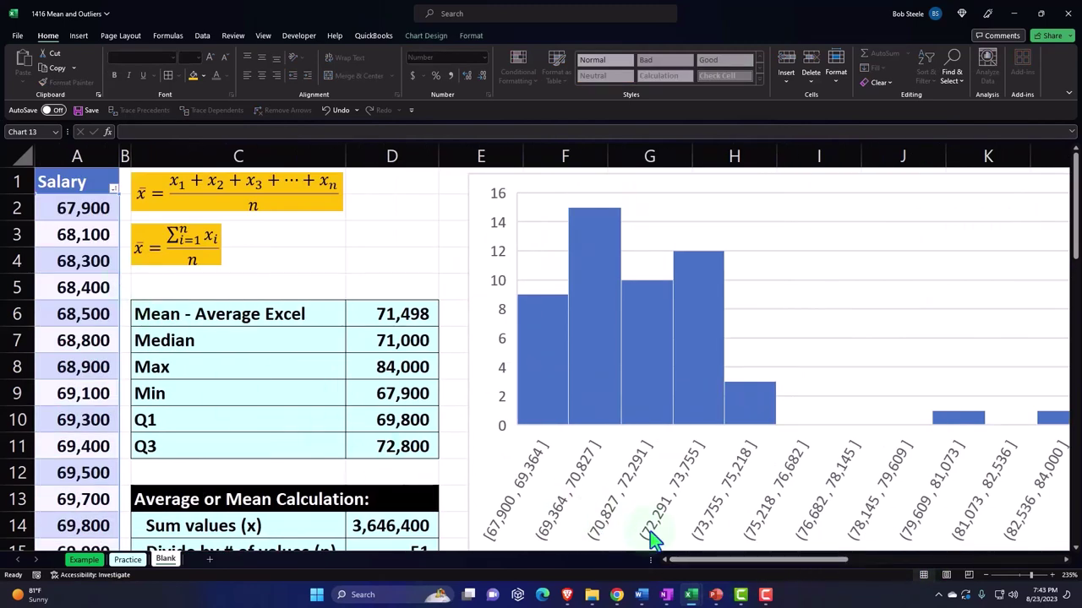
{"action": "left_click_drag", "start_coordinate": [688, 561], "coordinate": [871, 594]}
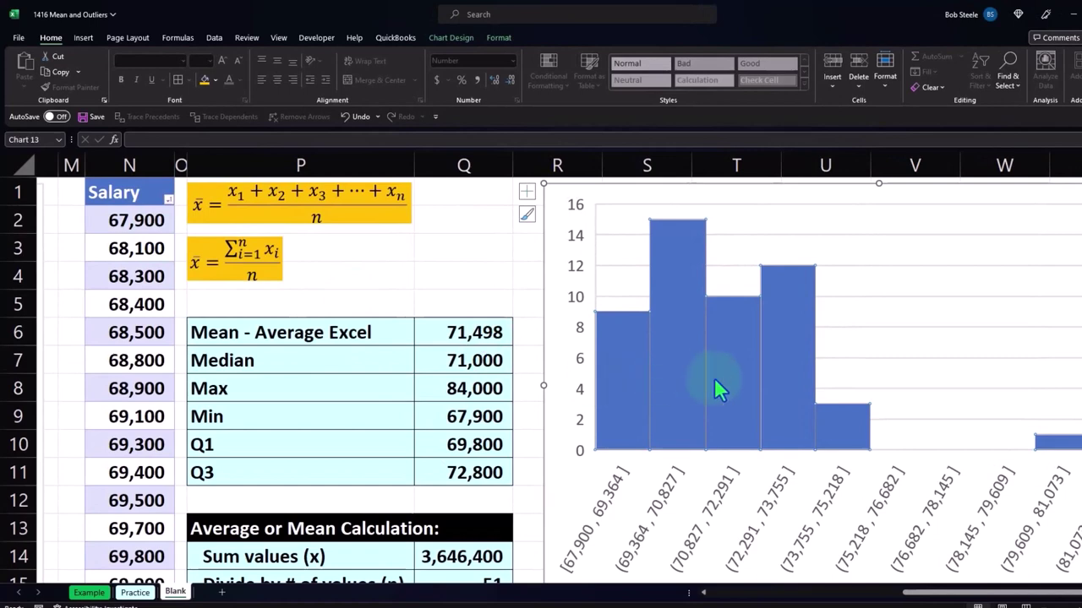
{"action": "mouse_move", "coordinate": [715, 387]}
{"action": "left_click", "coordinate": [459, 42]}
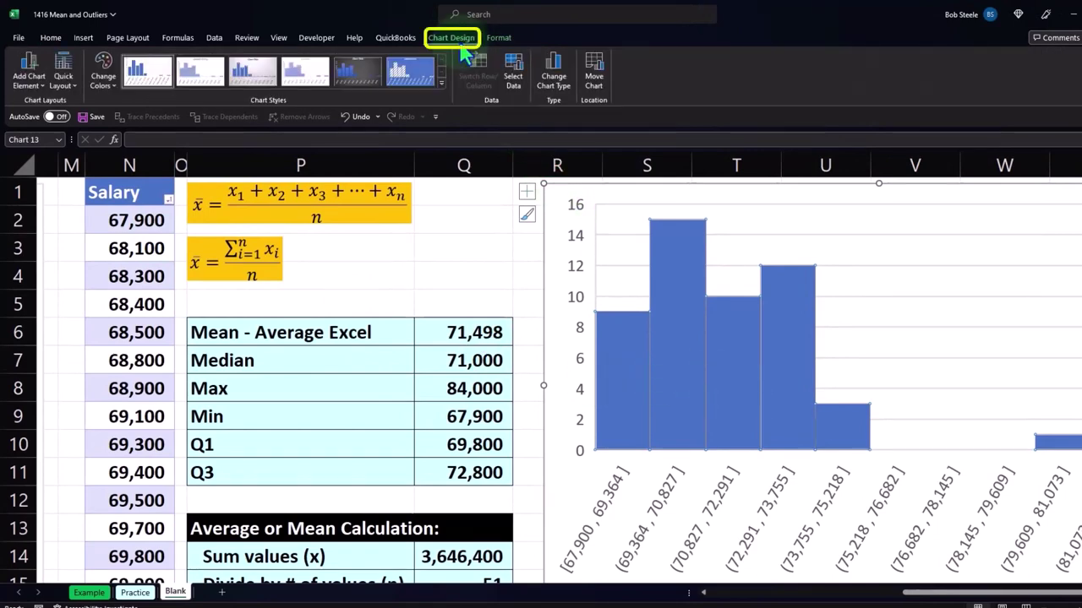
{"action": "left_click", "coordinate": [513, 81]}
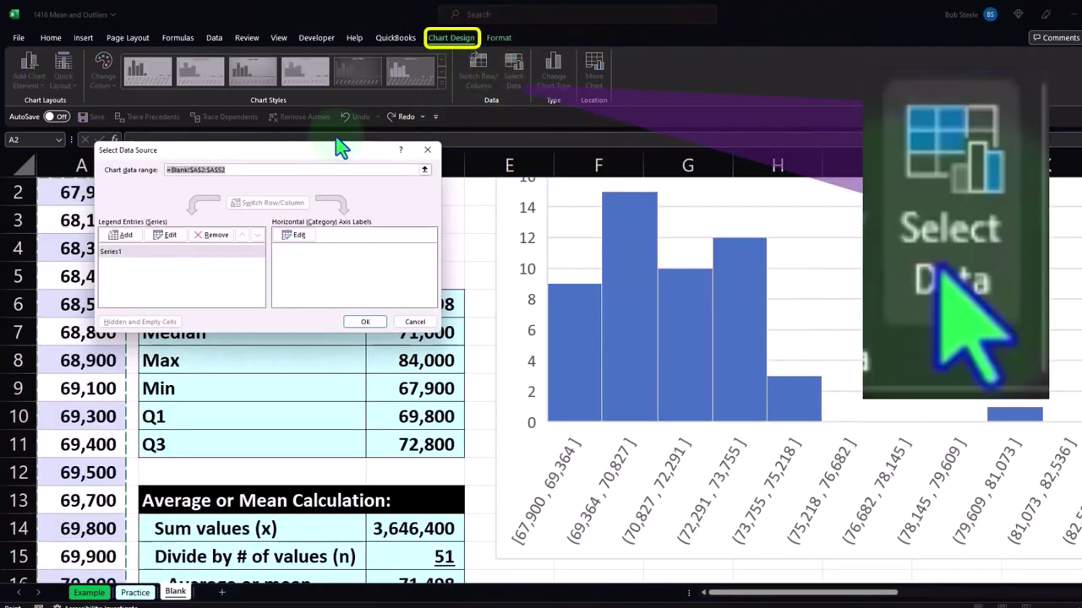
{"action": "left_click_drag", "start_coordinate": [307, 157], "coordinate": [675, 200]}
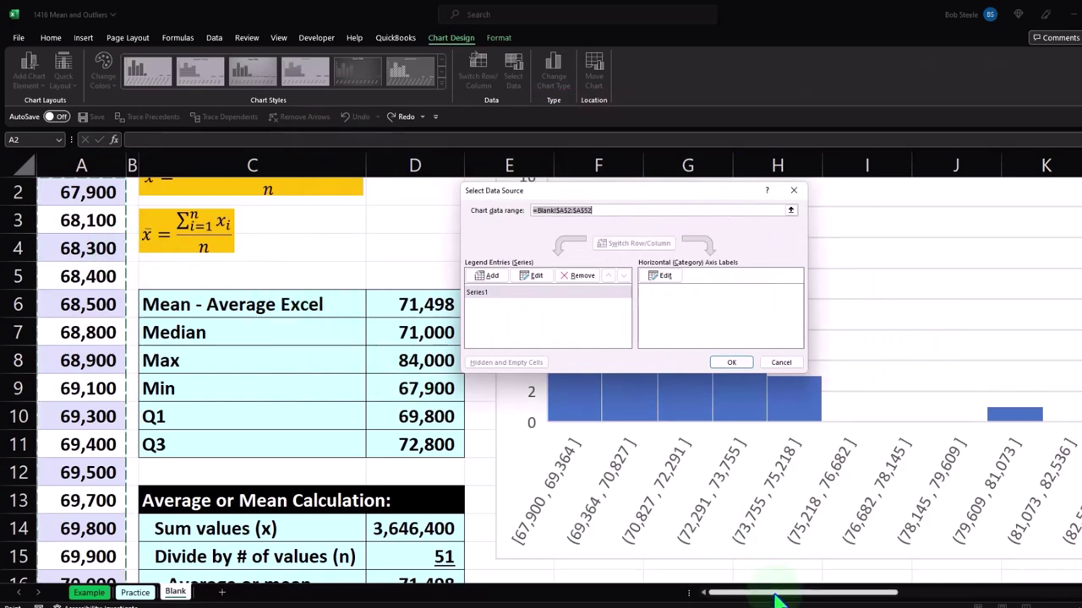
Step: Change Series1's values to =Blank!$N$2:$N$52 and confirm the new data source
{"action": "left_click_drag", "start_coordinate": [773, 592], "coordinate": [1001, 604]}
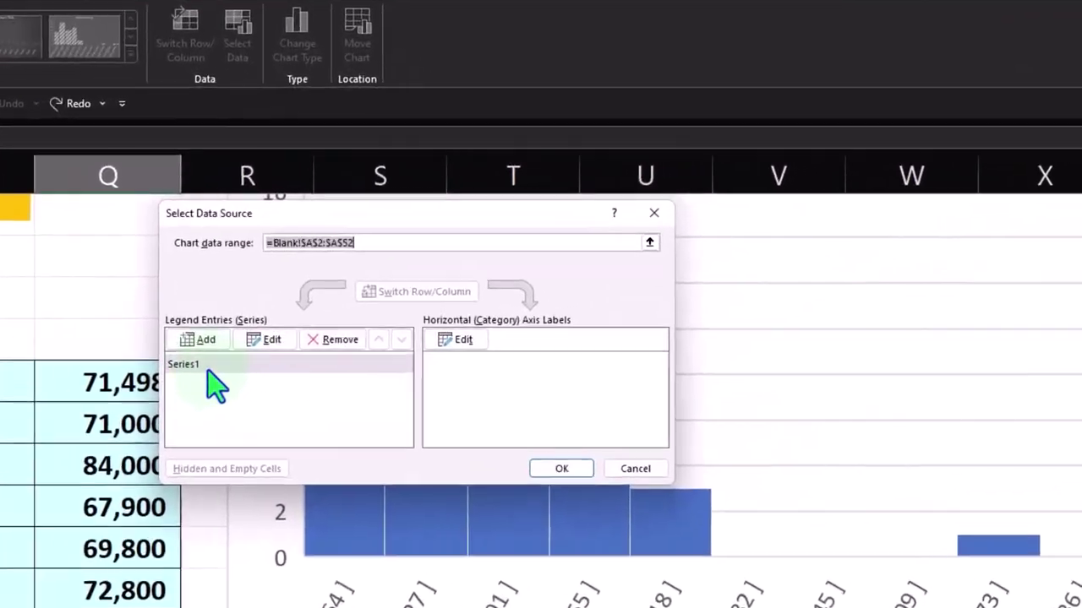
{"action": "left_click", "coordinate": [395, 318]}
{"action": "left_click", "coordinate": [186, 372]}
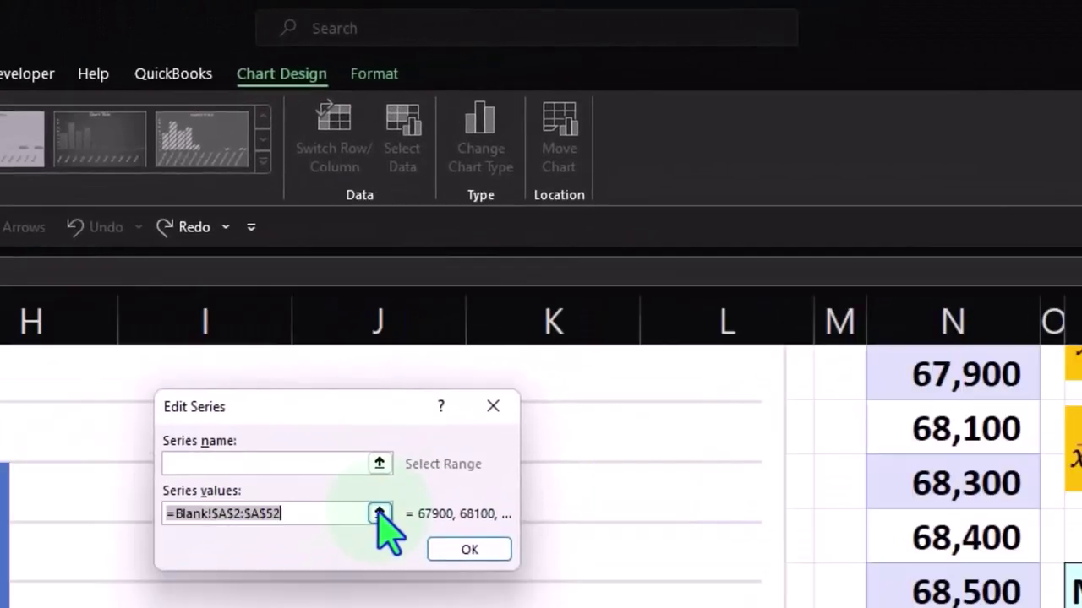
{"action": "left_click", "coordinate": [531, 406]}
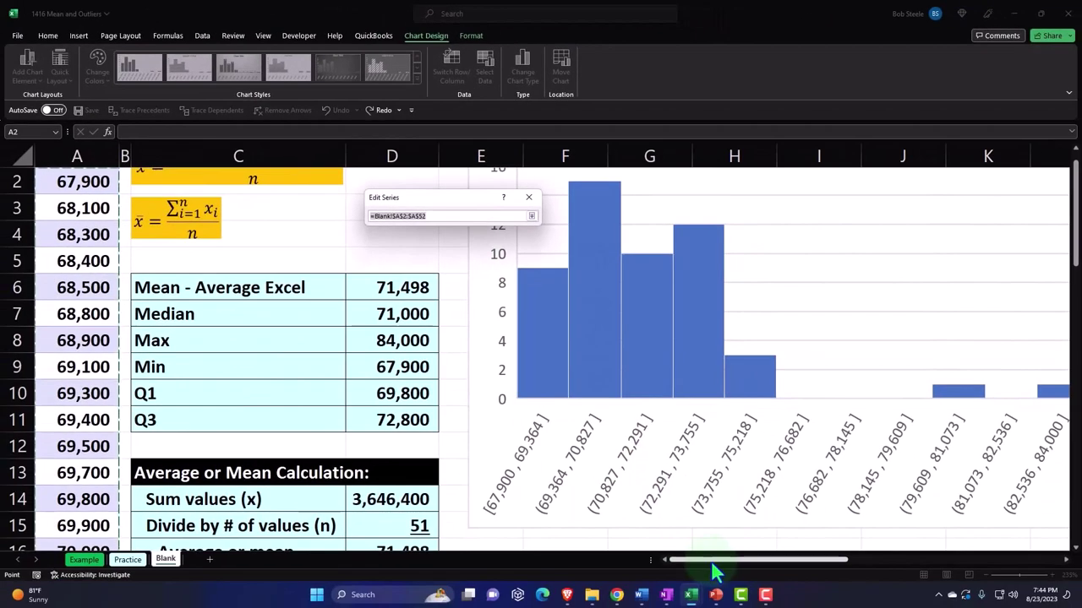
{"action": "left_click_drag", "start_coordinate": [712, 565], "coordinate": [881, 568]}
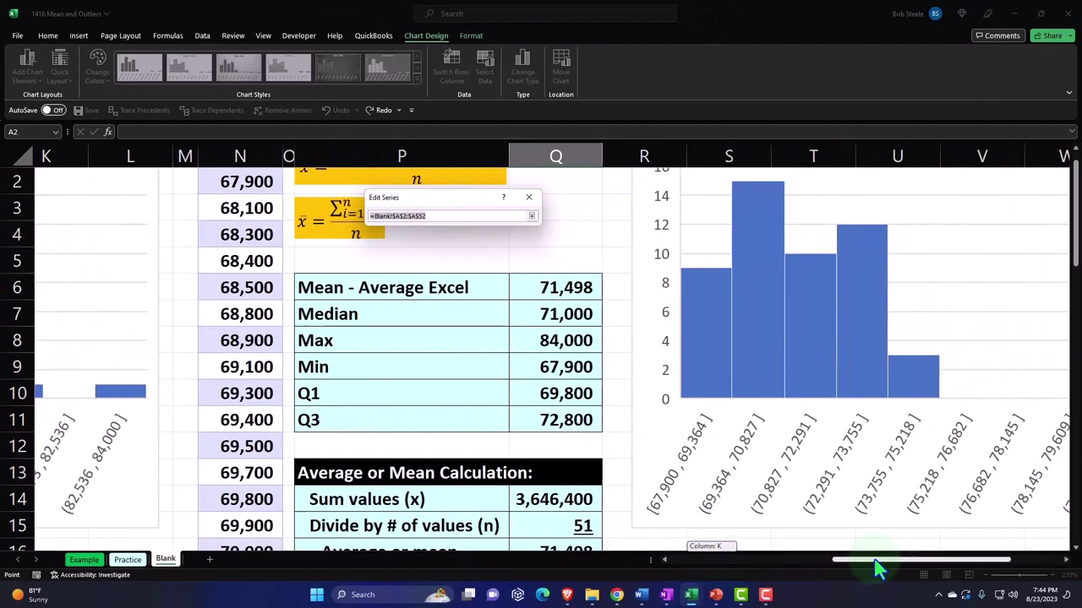
{"action": "scroll", "coordinate": [313, 248], "scroll_direction": "up", "scroll_amount": 1}
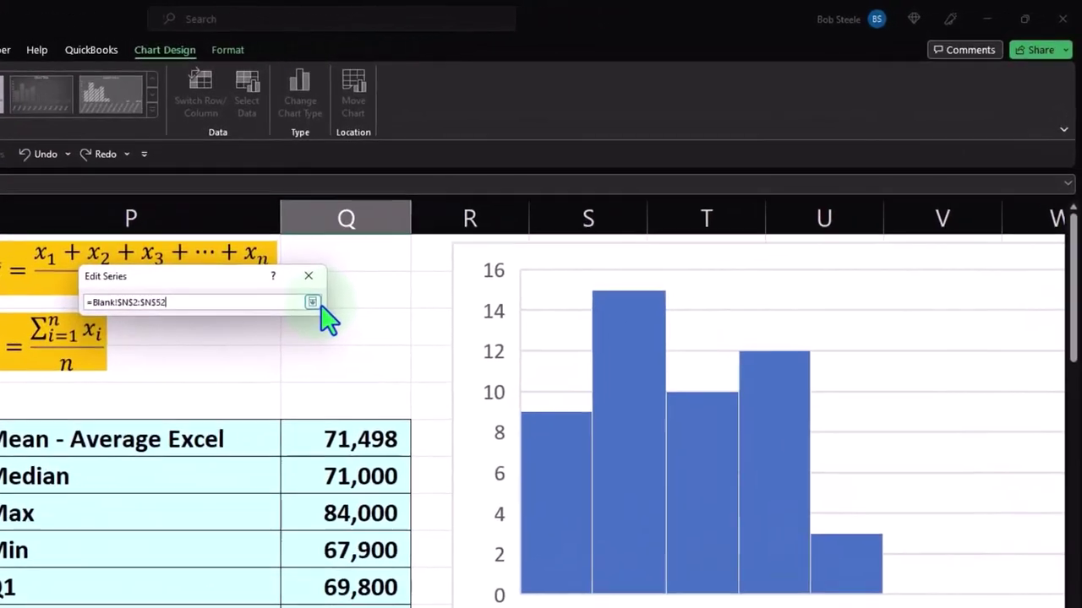
{"action": "left_click", "coordinate": [312, 302]}
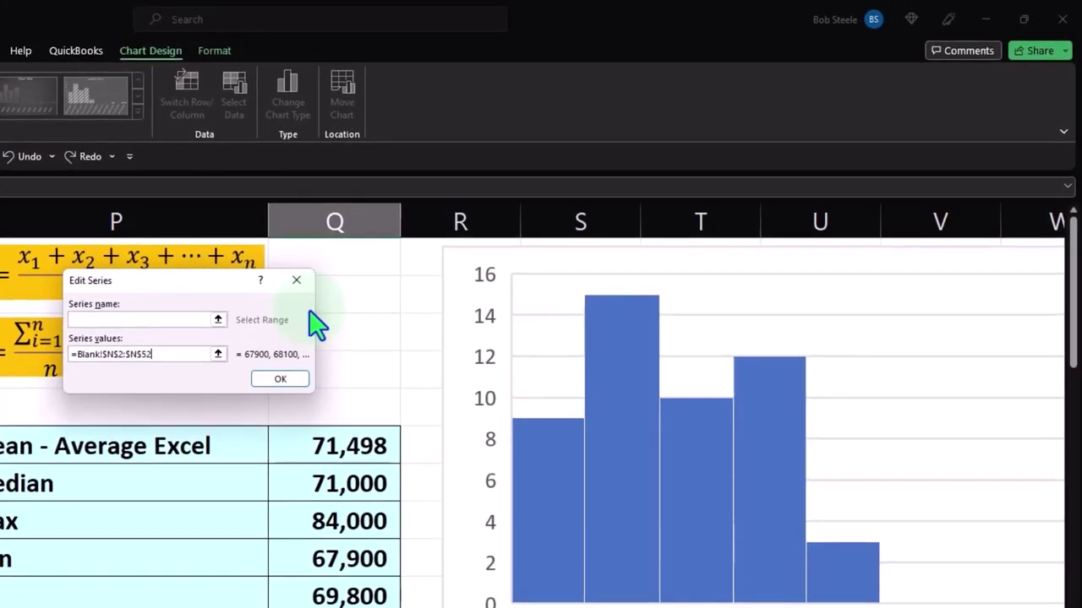
{"action": "left_click", "coordinate": [279, 380]}
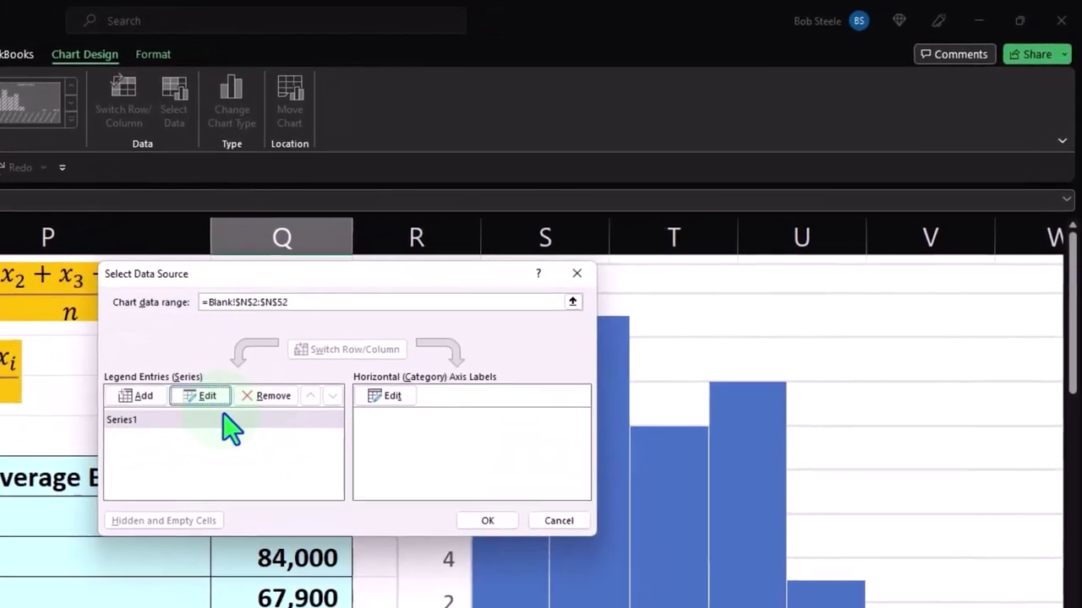
{"action": "left_click", "coordinate": [515, 496]}
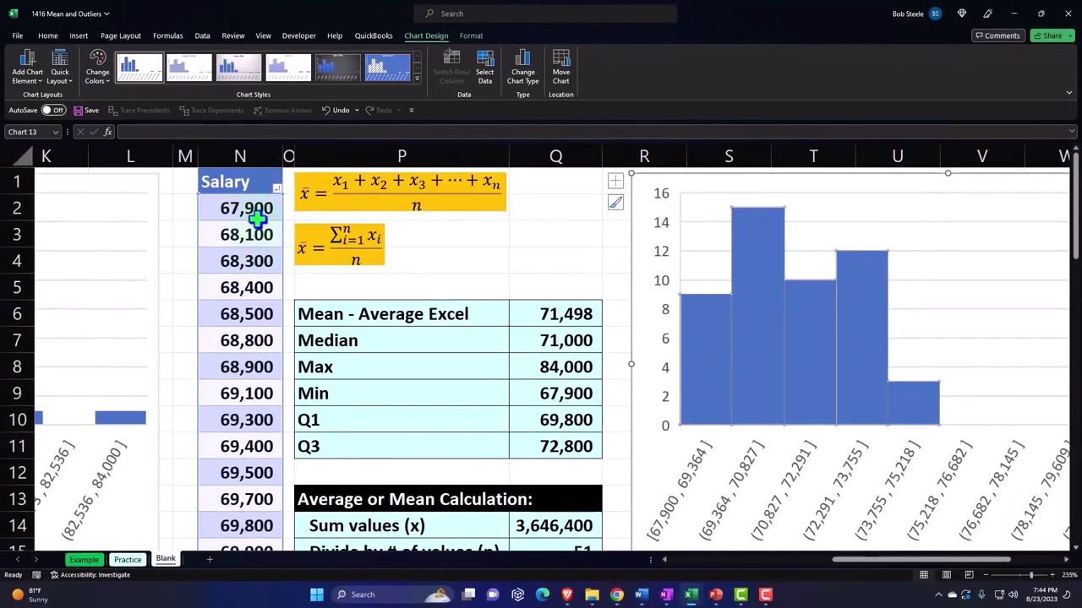
Step: Enter the outlier salary 1,000,000 in cell N53, below the last salary 84,000
{"action": "left_click", "coordinate": [445, 260]}
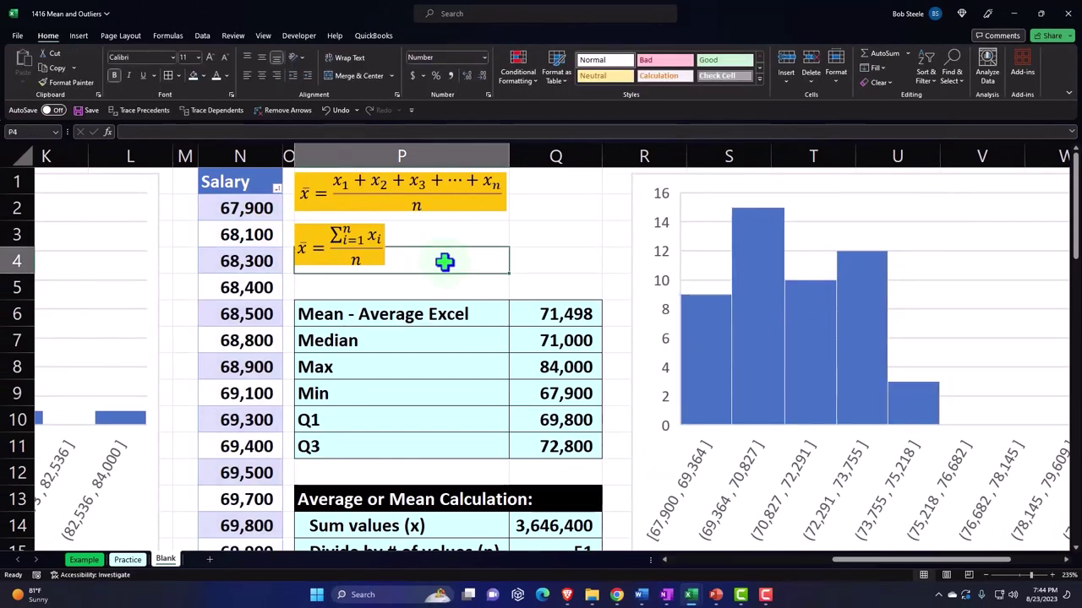
{"action": "left_click", "coordinate": [254, 291]}
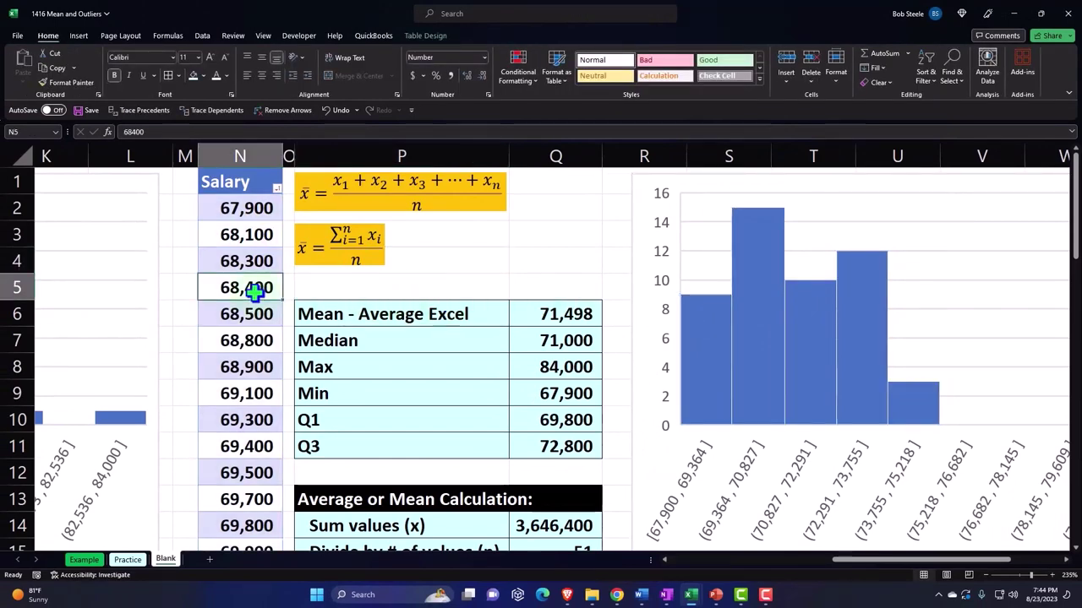
{"action": "scroll", "coordinate": [254, 291], "scroll_direction": "down", "scroll_amount": 9}
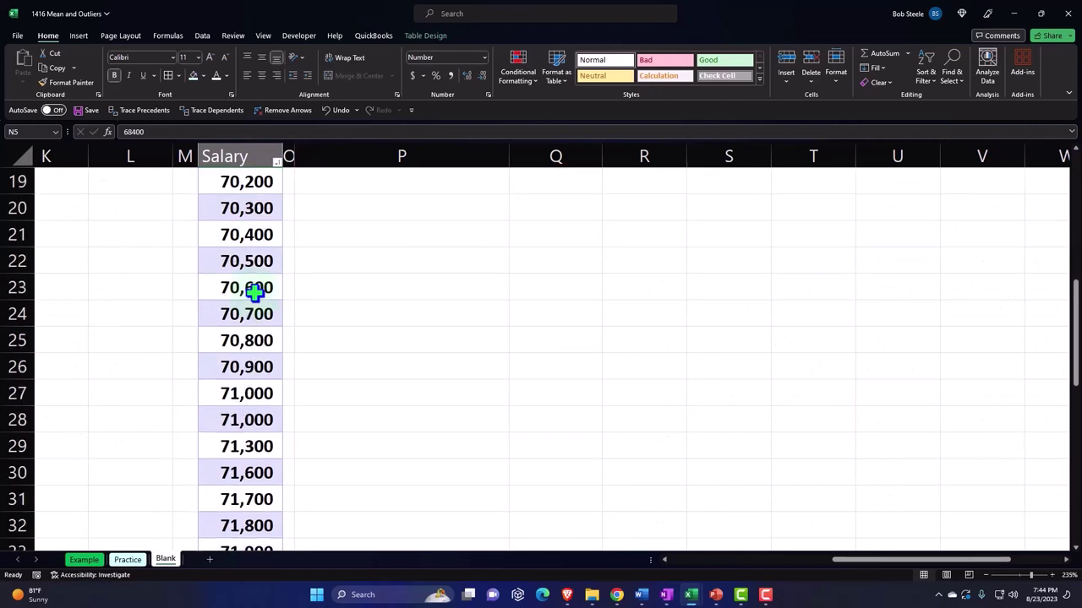
{"action": "scroll", "coordinate": [254, 291], "scroll_direction": "down", "scroll_amount": 7}
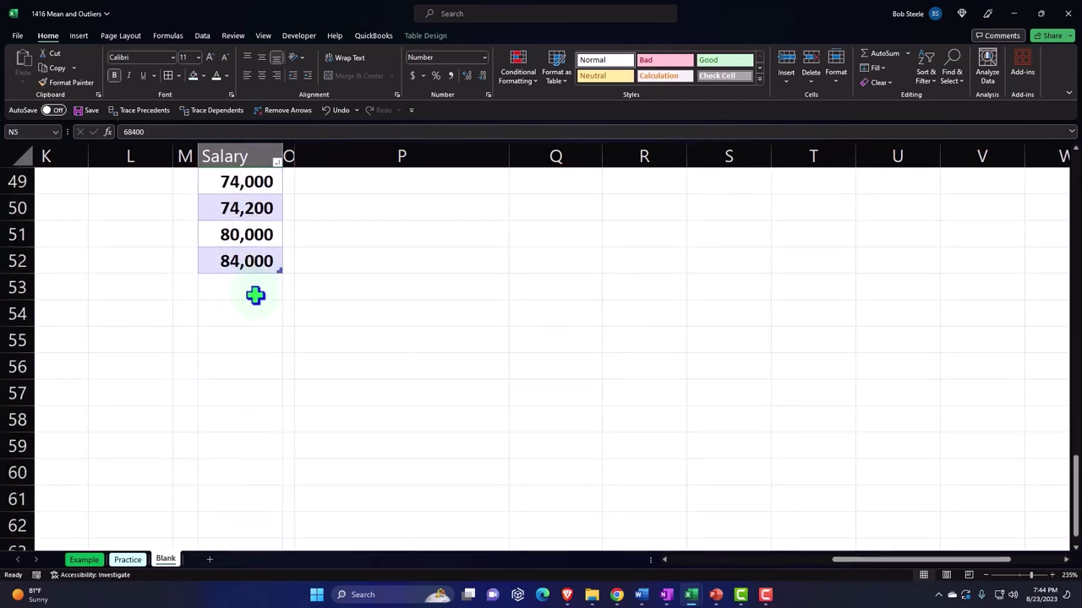
{"action": "left_click", "coordinate": [255, 288]}
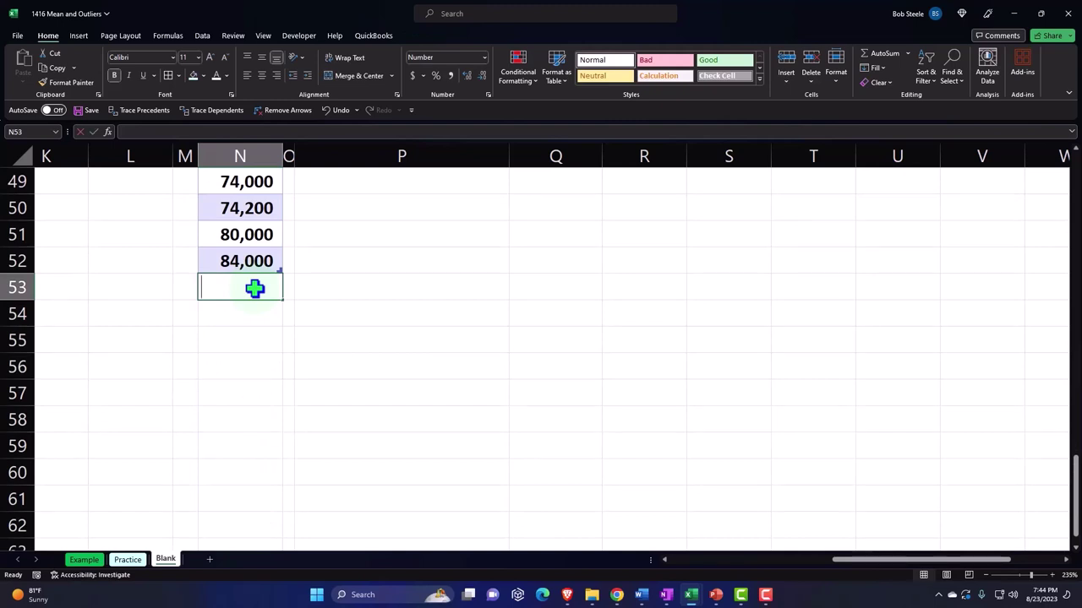
{"action": "type", "text": "100000"}
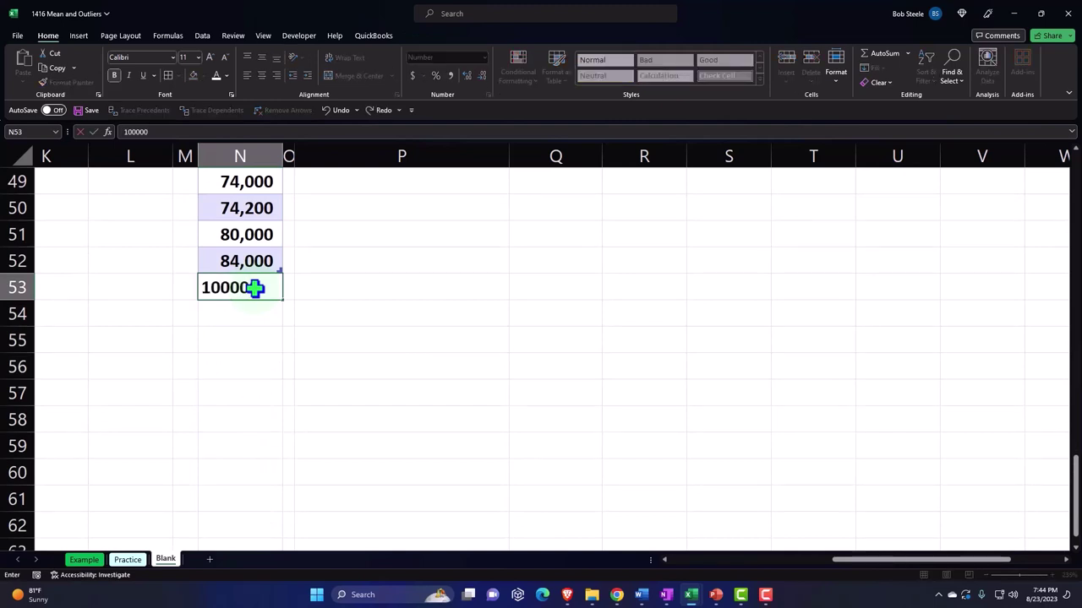
{"action": "key", "text": "Return"}
{"action": "left_click", "coordinate": [254, 288]}
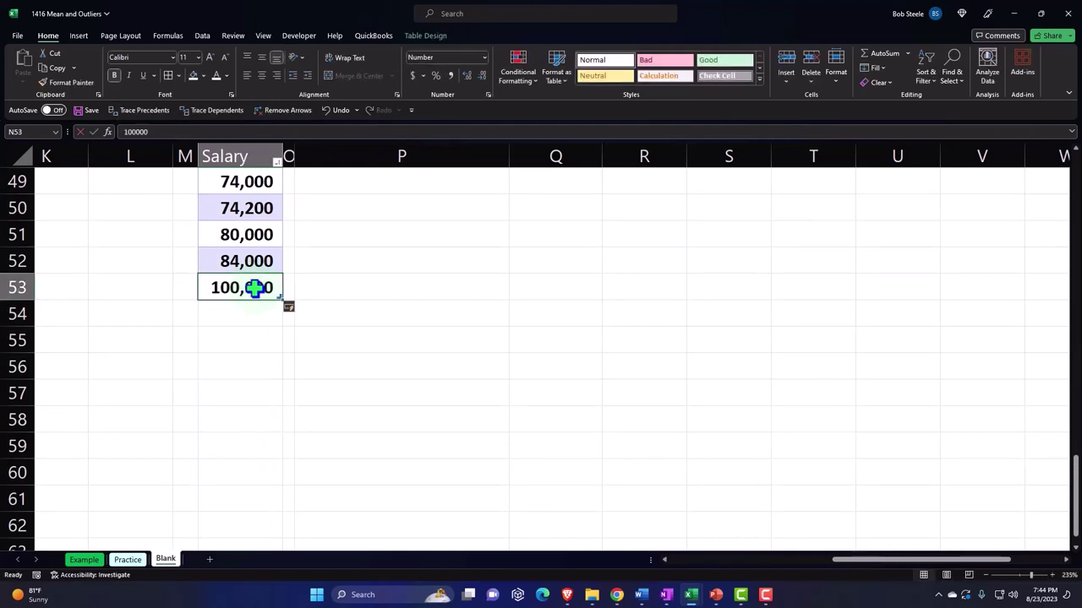
{"action": "type", "text": "1,000,000"}
{"action": "key", "text": "Return"}
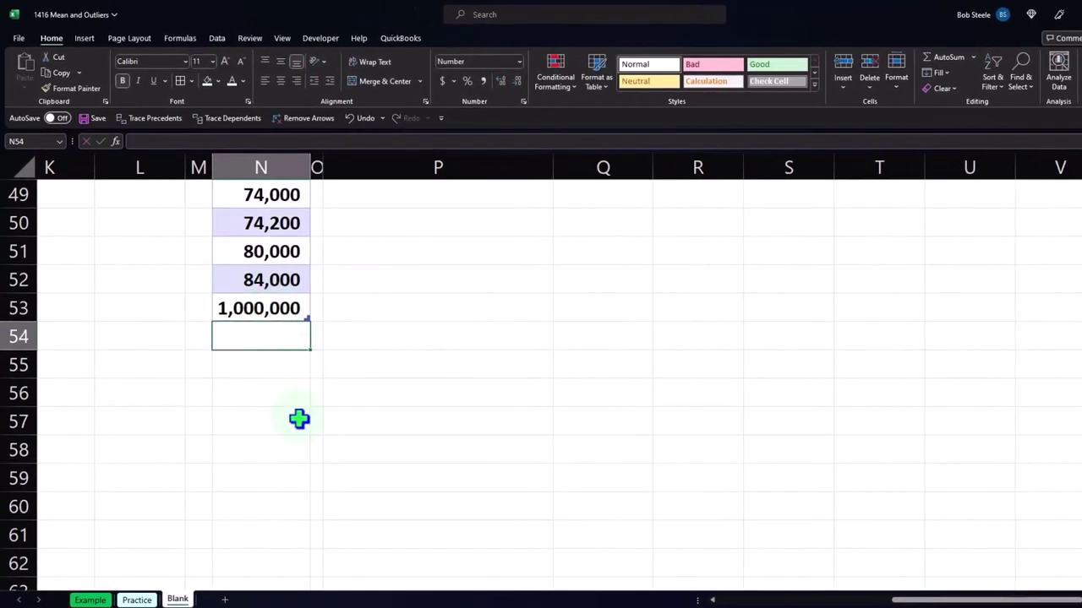
Step: Check the Q6 mean and Q8 max formulas now give 89,354 and 1,000,000
{"action": "scroll", "coordinate": [374, 431], "scroll_direction": "up", "scroll_amount": 16}
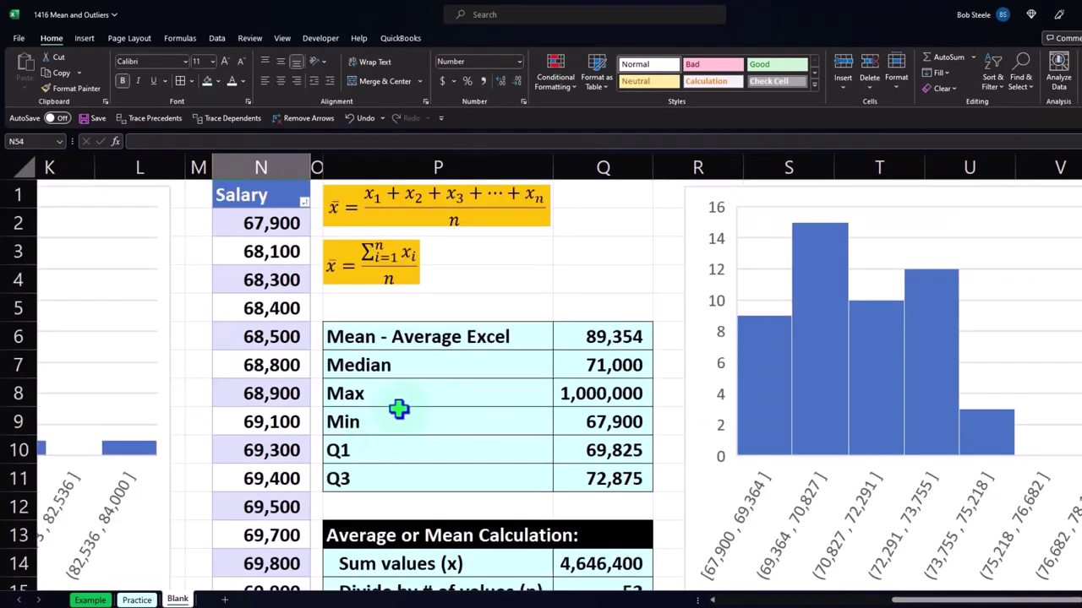
{"action": "double_click", "coordinate": [603, 337]}
{"action": "scroll", "coordinate": [389, 376], "scroll_direction": "down", "scroll_amount": 16}
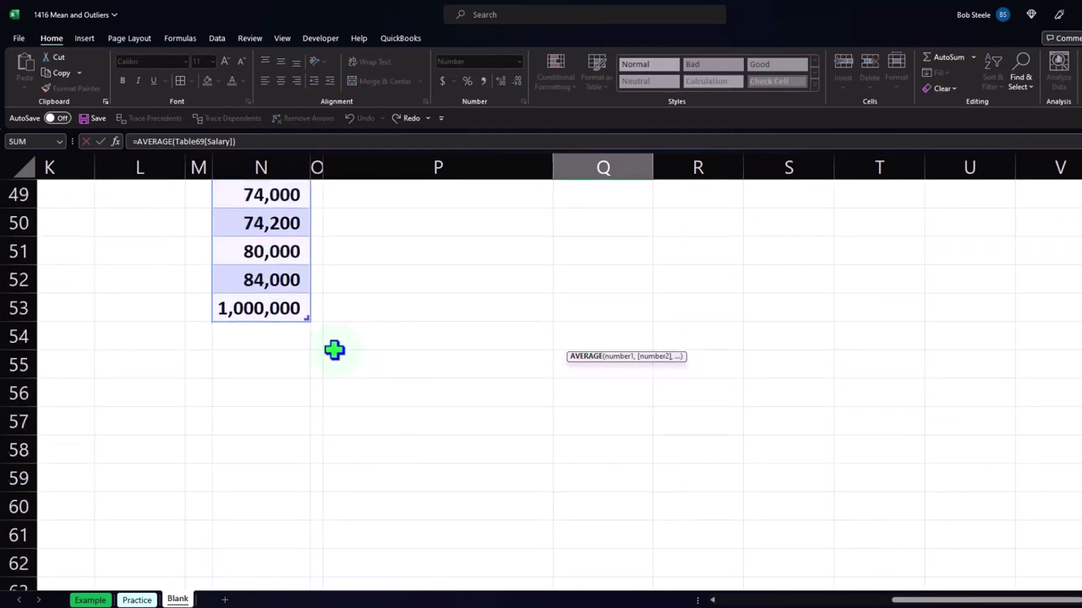
{"action": "key", "text": "Return"}
{"action": "scroll", "coordinate": [617, 253], "scroll_direction": "up", "scroll_amount": 2}
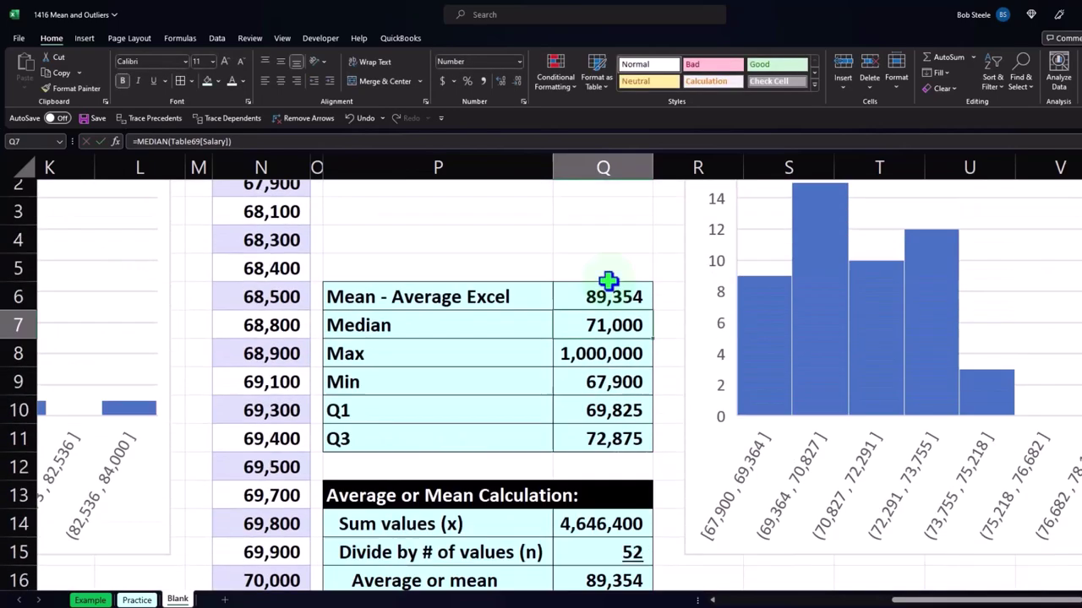
{"action": "scroll", "coordinate": [609, 281], "scroll_direction": "up", "scroll_amount": 1}
{"action": "double_click", "coordinate": [616, 394]}
{"action": "key", "text": "Return"}
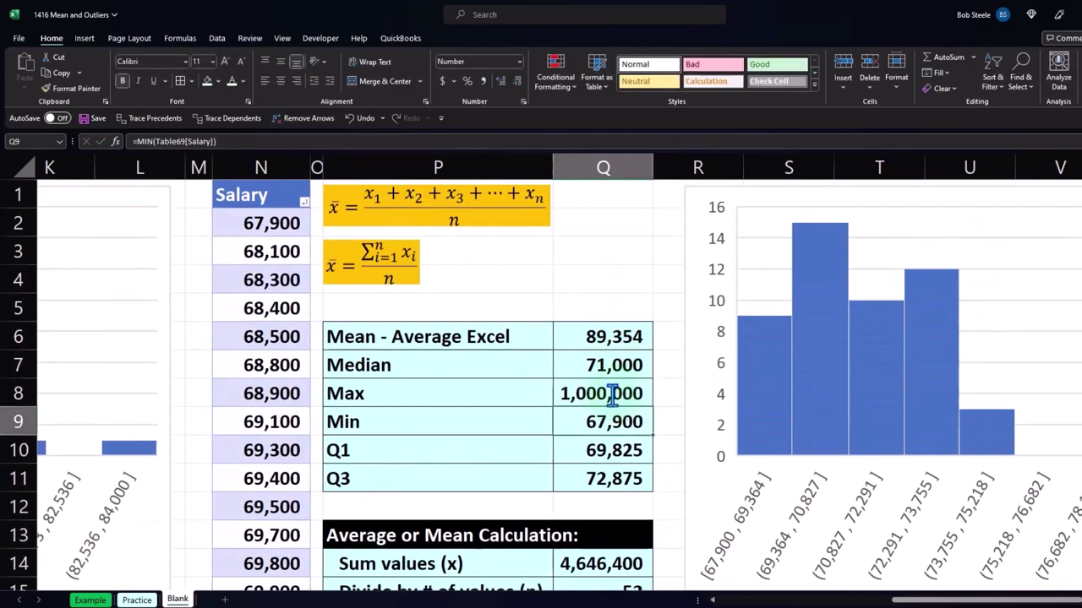
Step: Compare the new mean 89,354 in Q6 with the original mean 71,498 in D6
{"action": "left_click", "coordinate": [621, 345]}
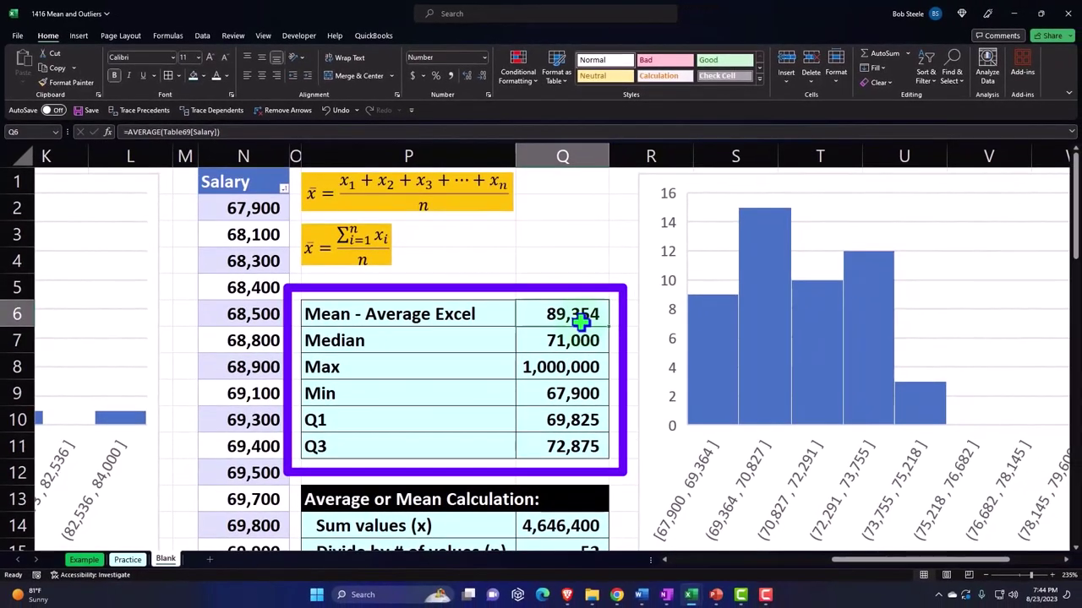
{"action": "key", "text": "ctrl+Left"}
{"action": "key", "text": "ctrl+Left"}
{"action": "key", "text": "ctrl+Left"}
{"action": "key", "text": "ctrl+Left"}
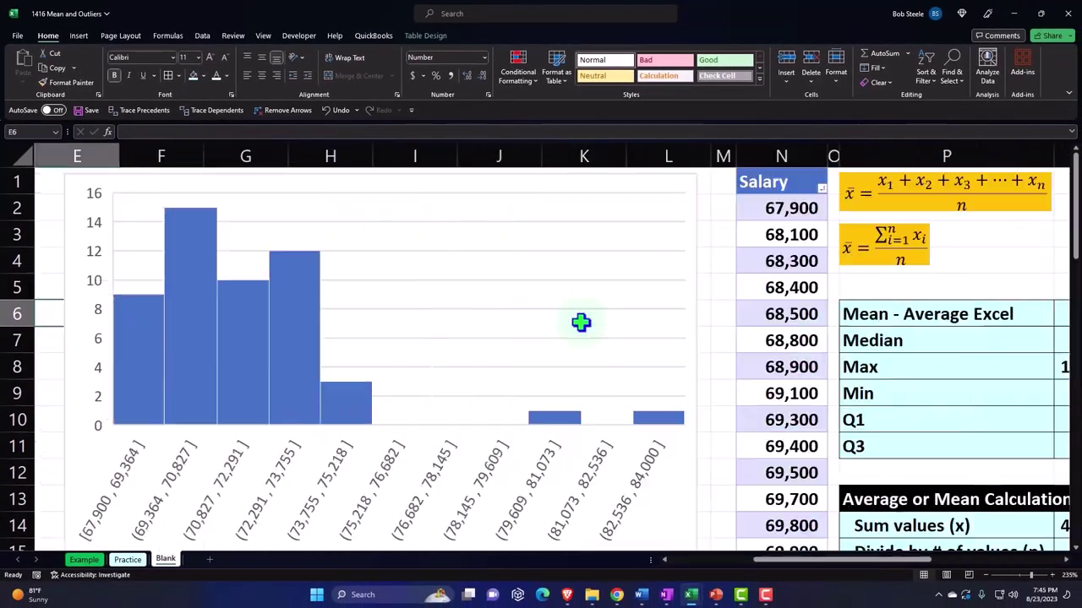
{"action": "key", "text": "Right"}
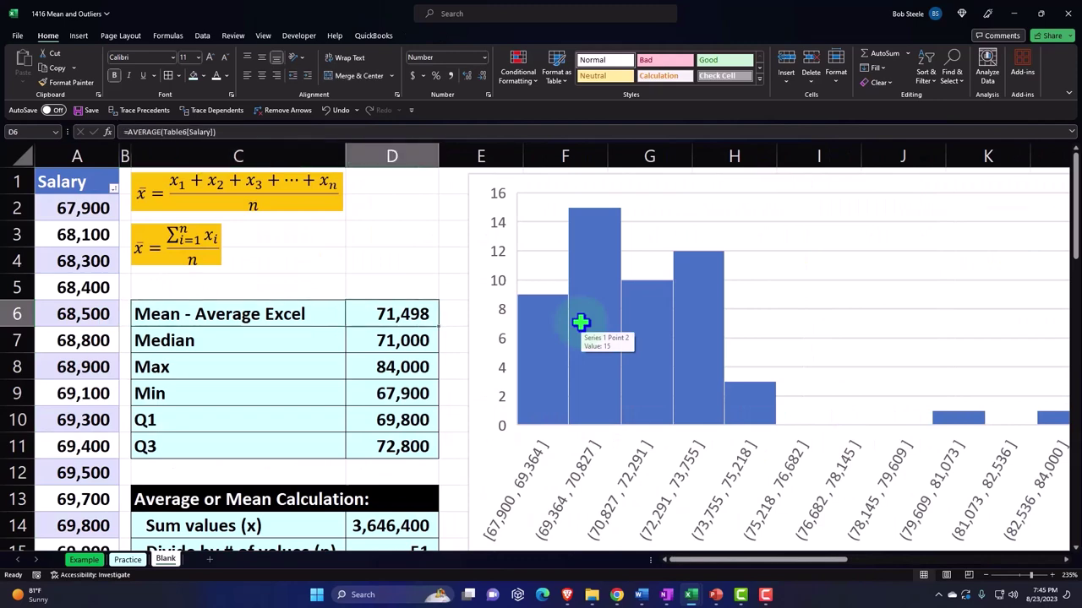
{"action": "key", "text": "Right"}
{"action": "key", "text": "Right"}
{"action": "key", "text": "Right"}
{"action": "key", "text": "Right"}
{"action": "key", "text": "Right"}
{"action": "key", "text": "Right"}
{"action": "key", "text": "Right"}
{"action": "key", "text": "Right"}
{"action": "key", "text": "Right"}
{"action": "key", "text": "Right"}
{"action": "key", "text": "Right"}
{"action": "key", "text": "Right"}
{"action": "key", "text": "Right"}
{"action": "key", "text": "Right"}
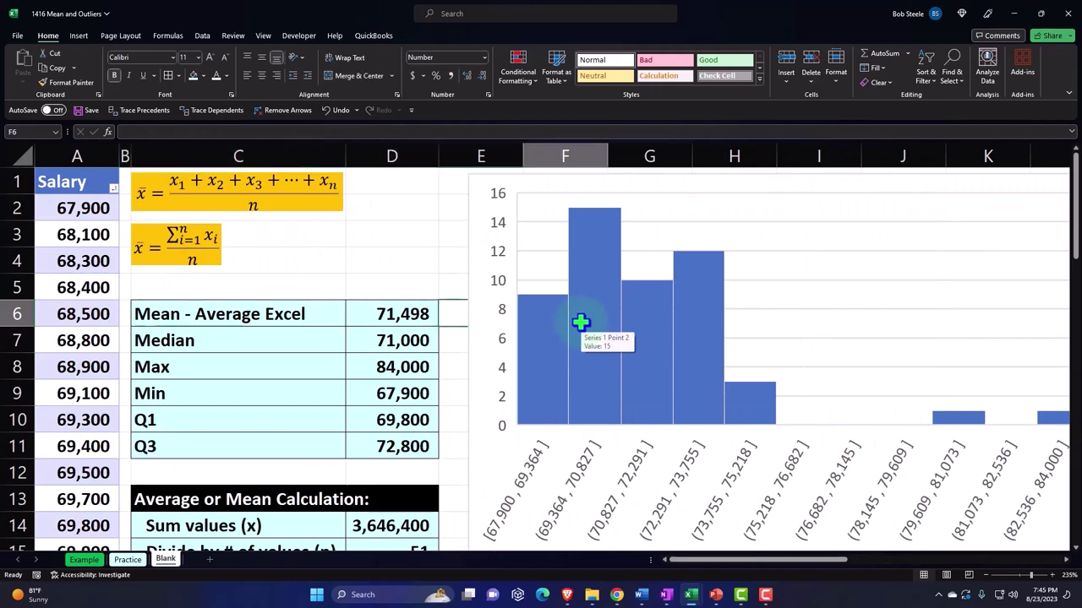
{"action": "key", "text": "Right"}
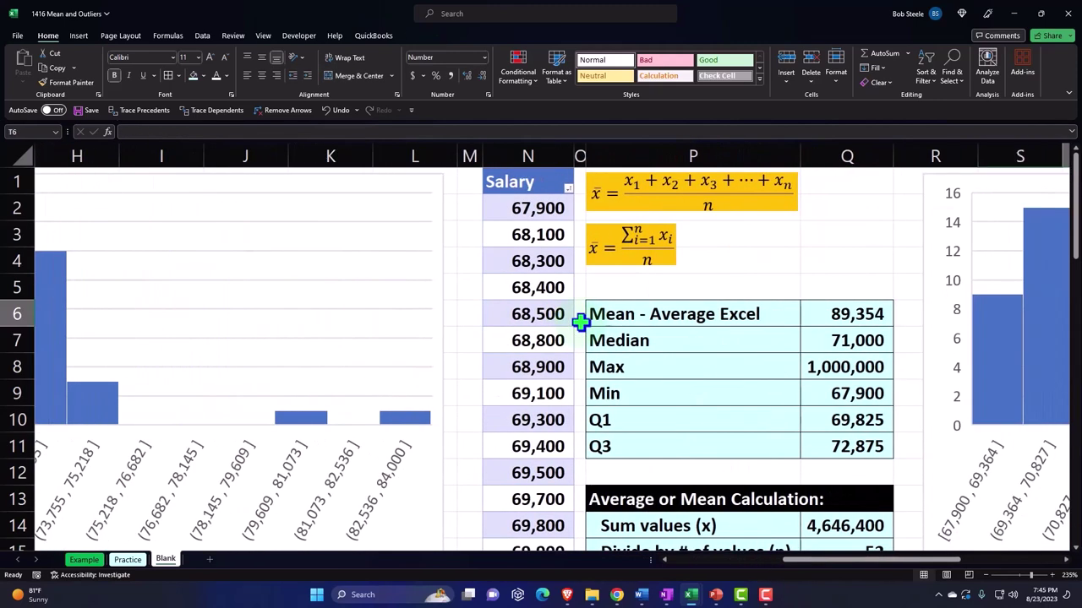
{"action": "key", "text": "Left"}
{"action": "key", "text": "Left"}
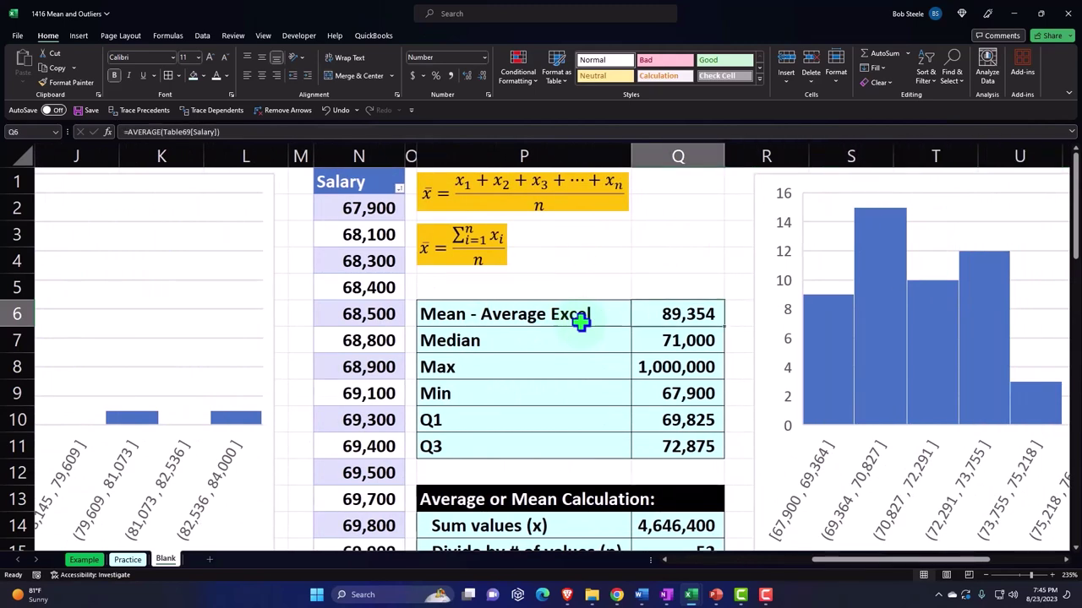
Step: Check the Q14 sum formula now totals 4,646,400 over 52 values
{"action": "scroll", "coordinate": [611, 315], "scroll_direction": "down", "scroll_amount": 2}
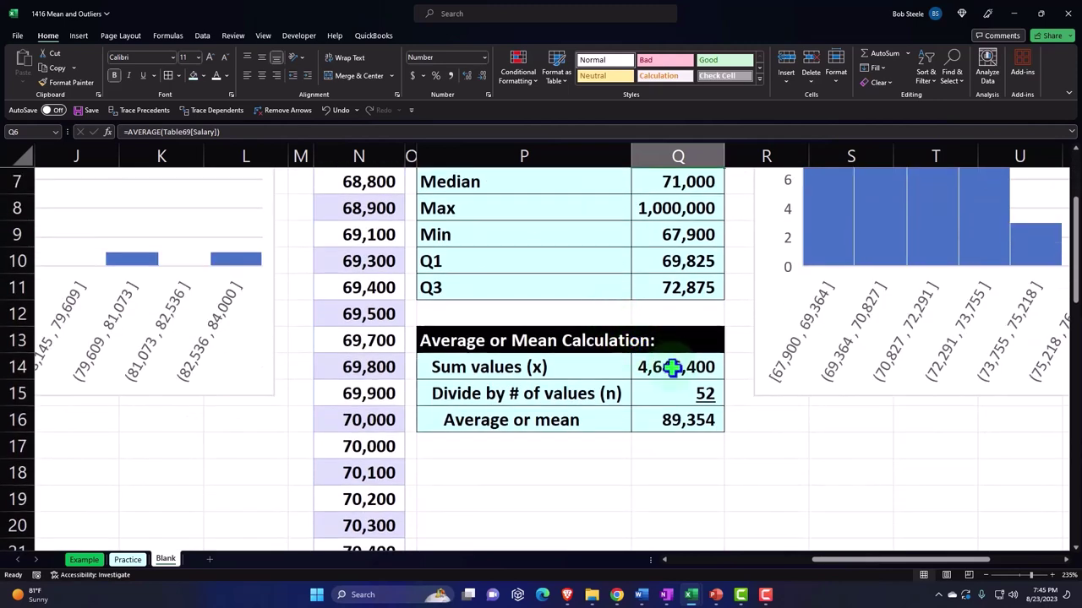
{"action": "double_click", "coordinate": [672, 366]}
{"action": "scroll", "coordinate": [461, 370], "scroll_direction": "down", "scroll_amount": 14}
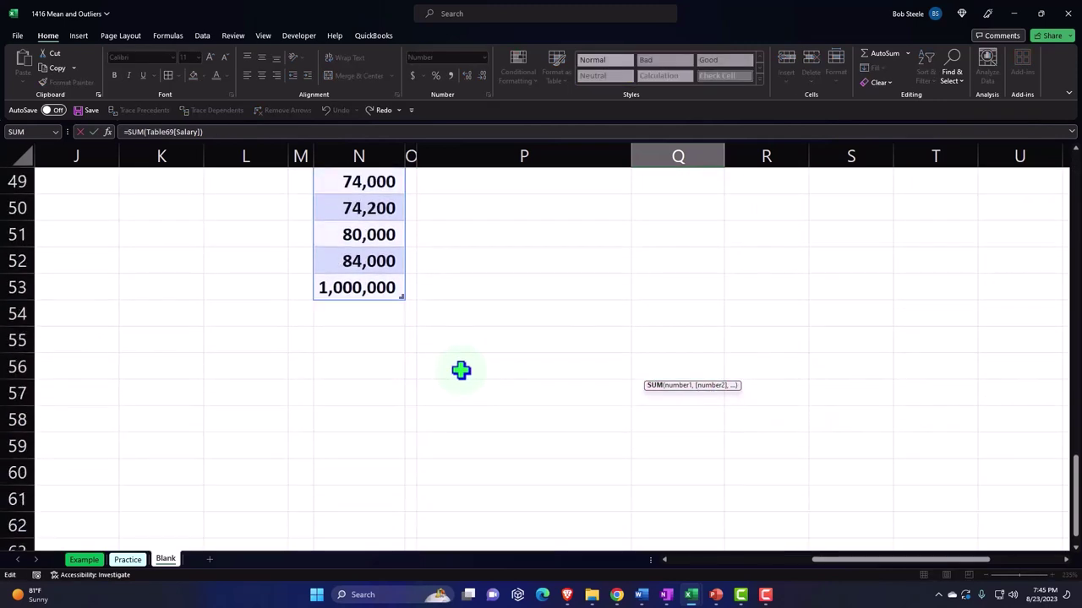
{"action": "scroll", "coordinate": [558, 346], "scroll_direction": "up", "scroll_amount": 15}
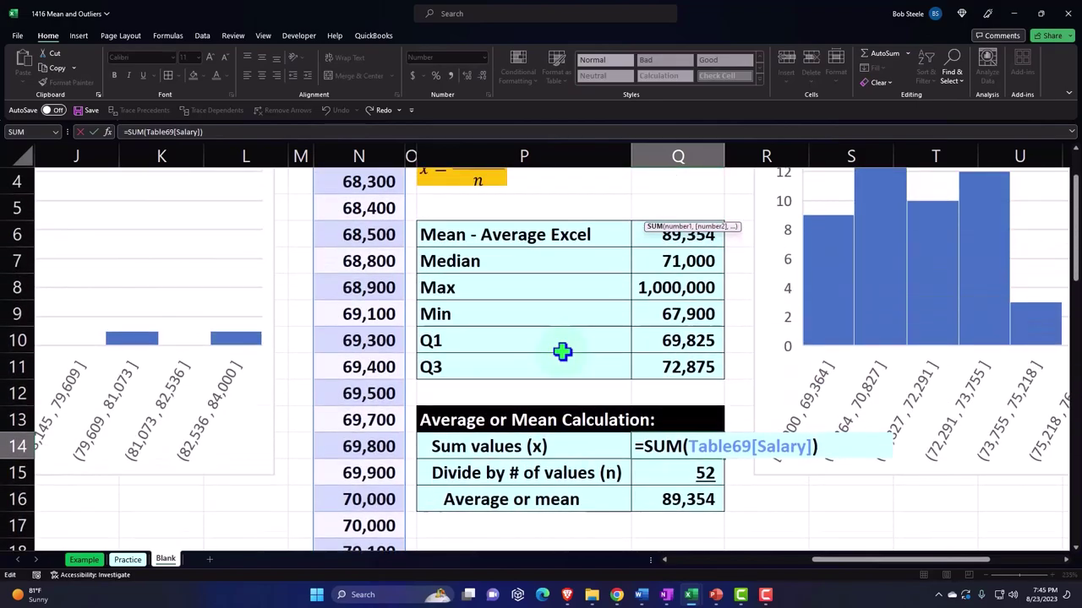
{"action": "key", "text": "Return"}
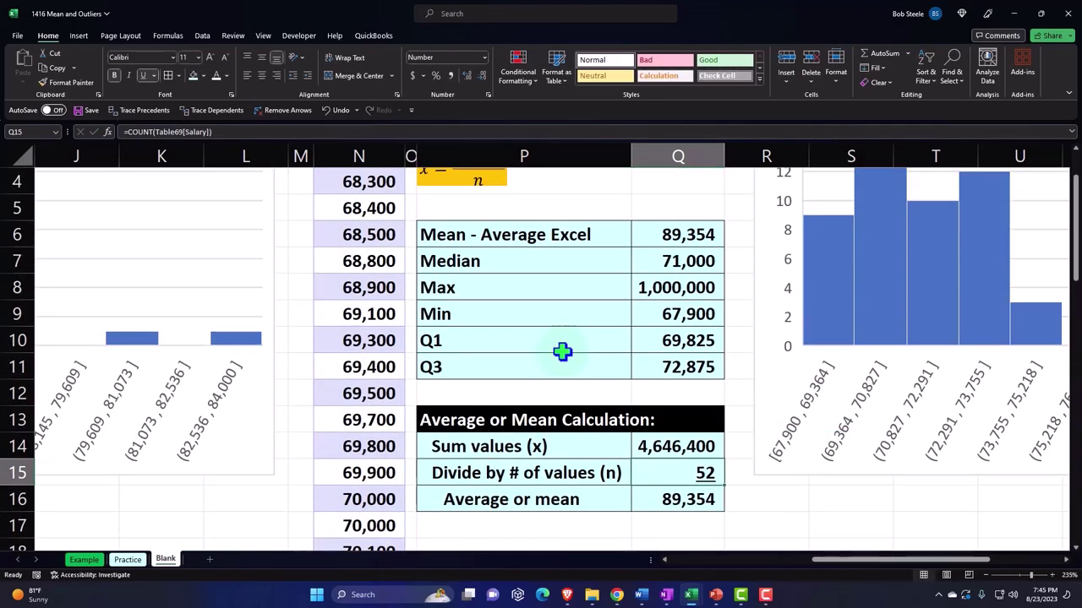
{"action": "key", "text": "Return"}
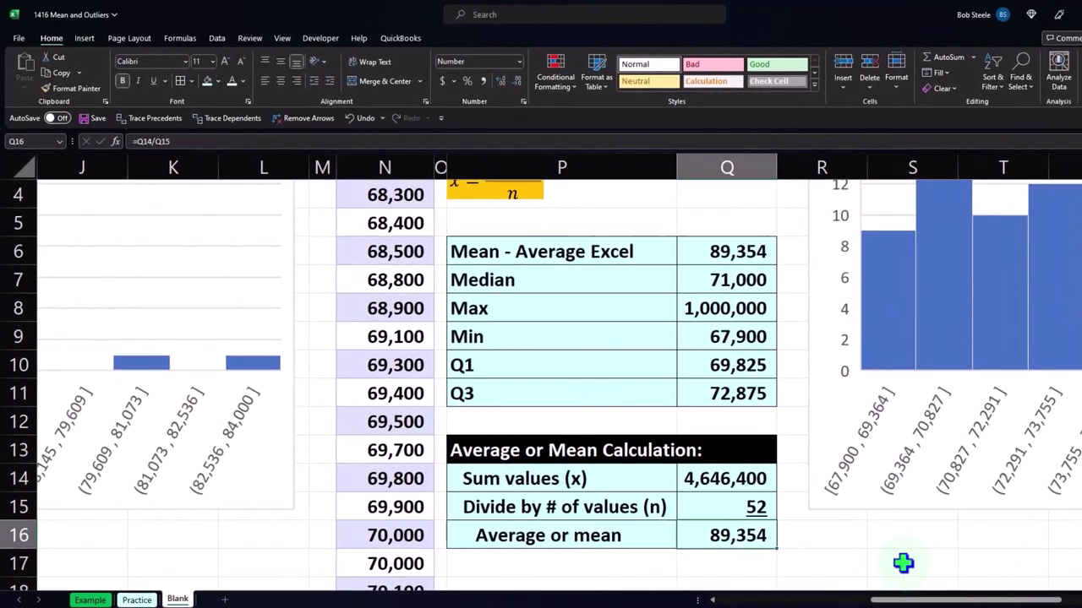
{"action": "left_click_drag", "start_coordinate": [963, 600], "coordinate": [908, 604]}
{"action": "left_click", "coordinate": [614, 297]}
Step: Reselect the copied histogram to see ~51 salaries in bin [67,900, 152,636] and one outlier bar
{"action": "scroll", "coordinate": [661, 464], "scroll_direction": "down", "scroll_amount": 16}
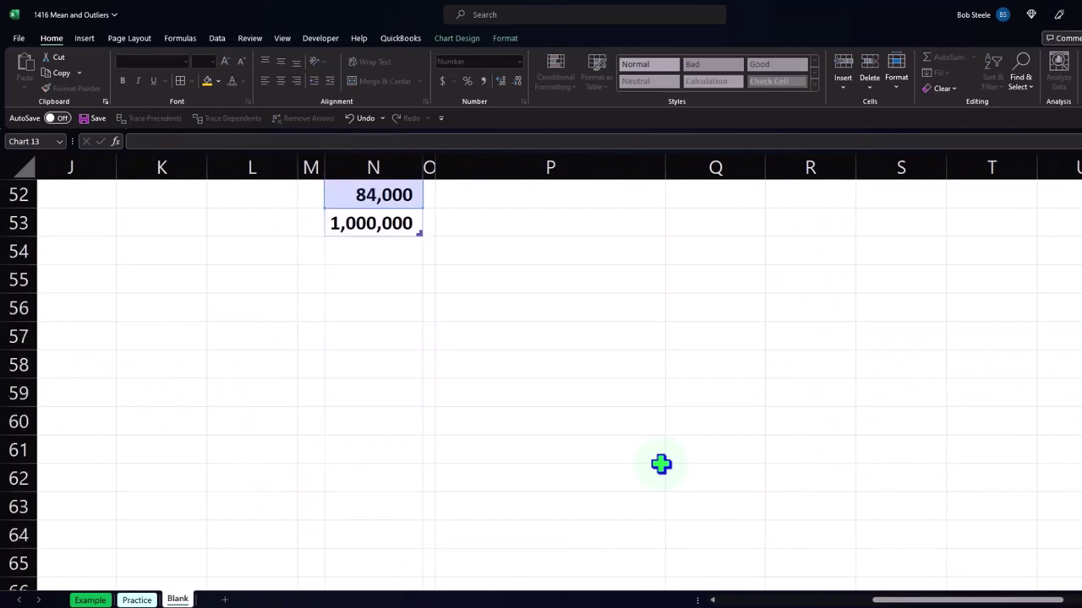
{"action": "scroll", "coordinate": [562, 417], "scroll_direction": "up", "scroll_amount": 2}
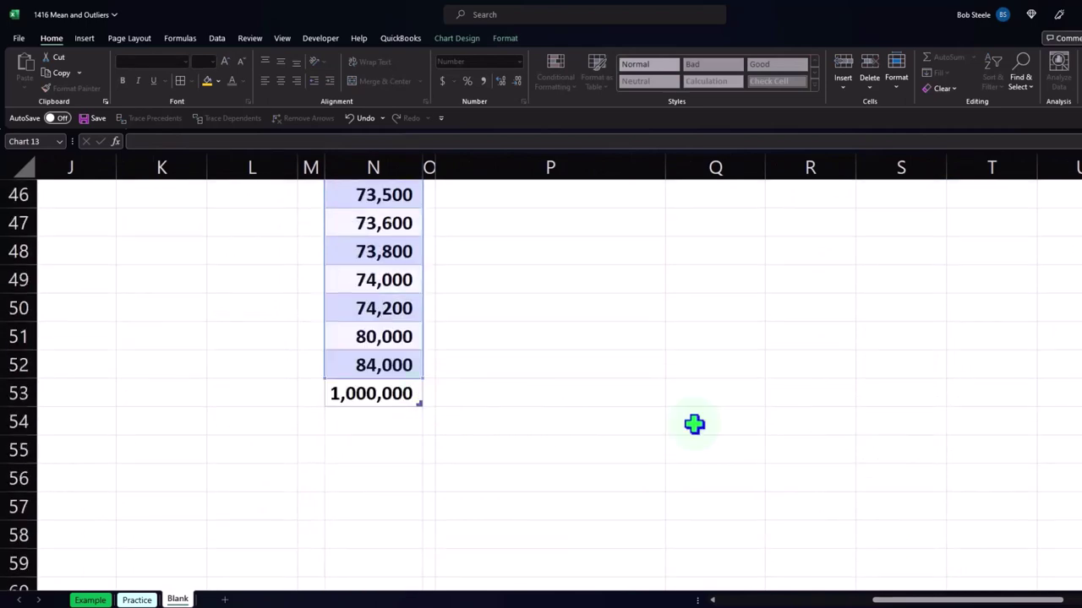
{"action": "scroll", "coordinate": [701, 433], "scroll_direction": "up", "scroll_amount": 15}
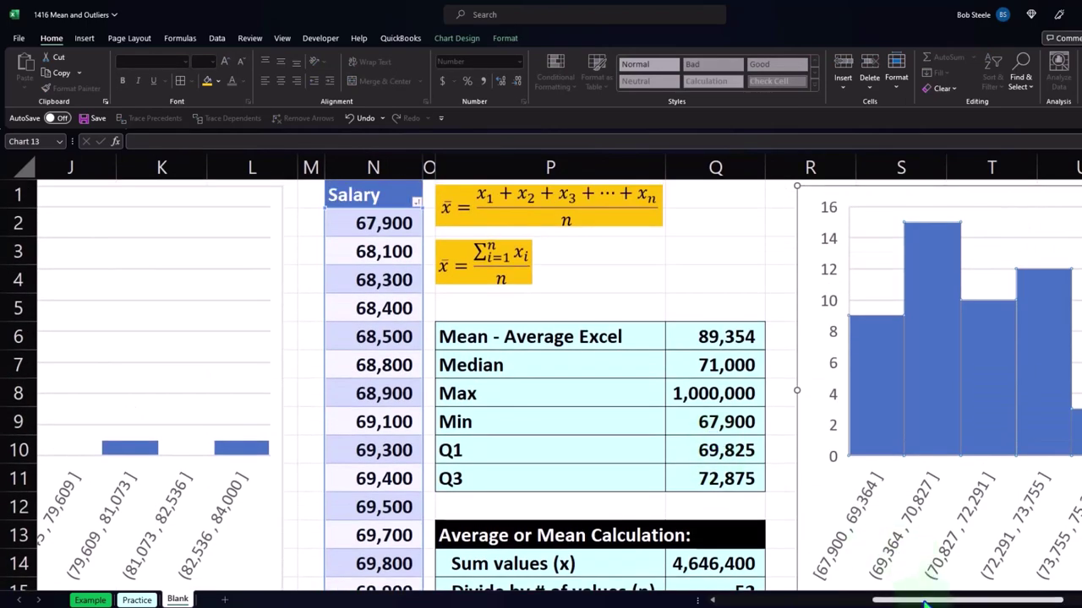
{"action": "left_click_drag", "start_coordinate": [925, 603], "coordinate": [1002, 601]}
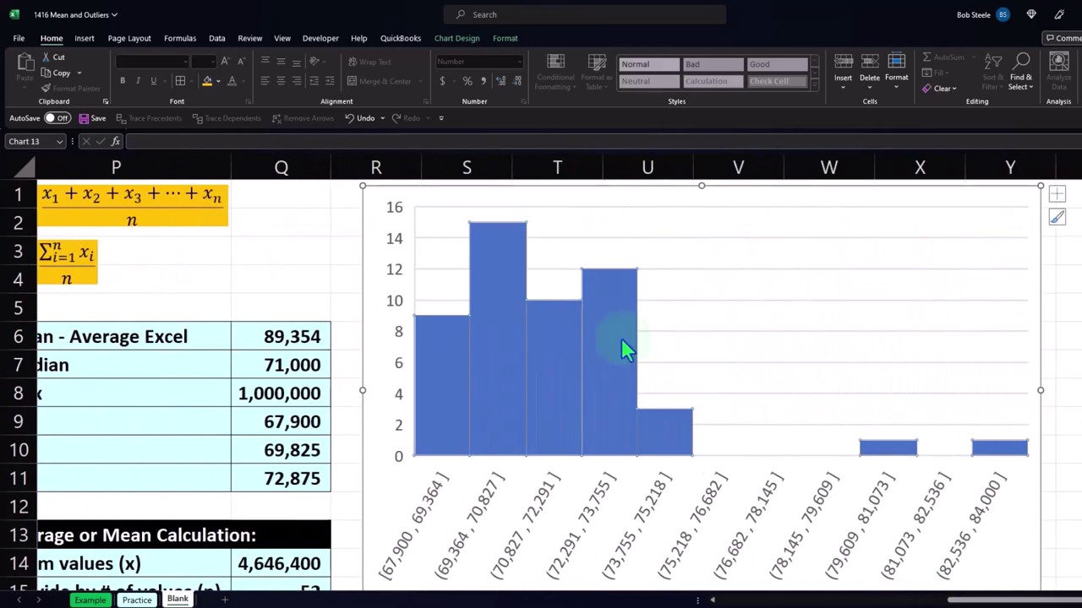
{"action": "left_click", "coordinate": [341, 365]}
{"action": "left_click", "coordinate": [716, 536]}
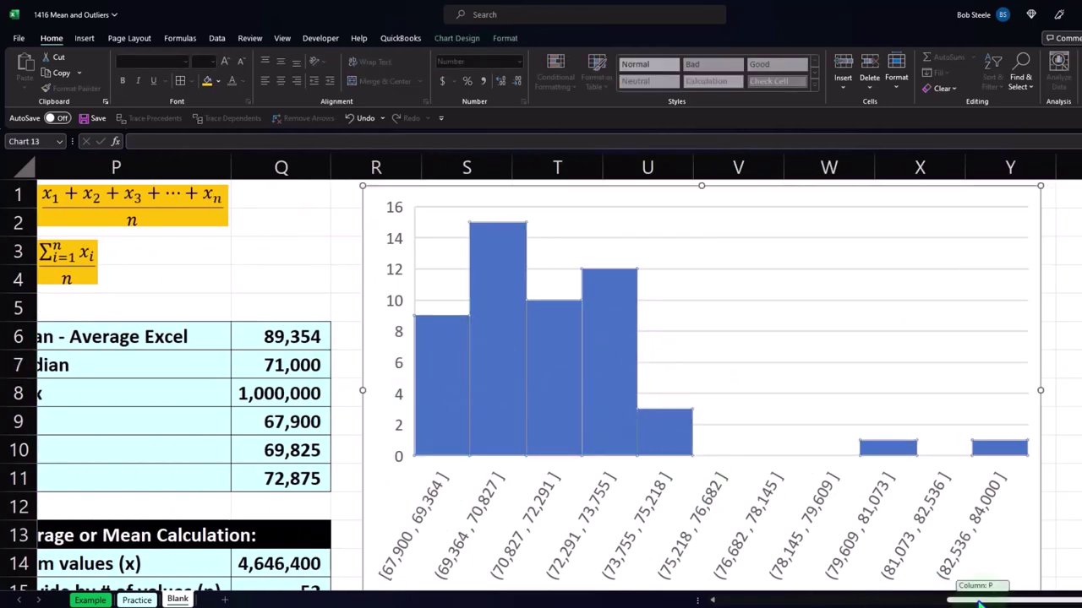
{"action": "left_click_drag", "start_coordinate": [1014, 601], "coordinate": [938, 601]}
{"action": "scroll", "coordinate": [456, 431], "scroll_direction": "down", "scroll_amount": 15}
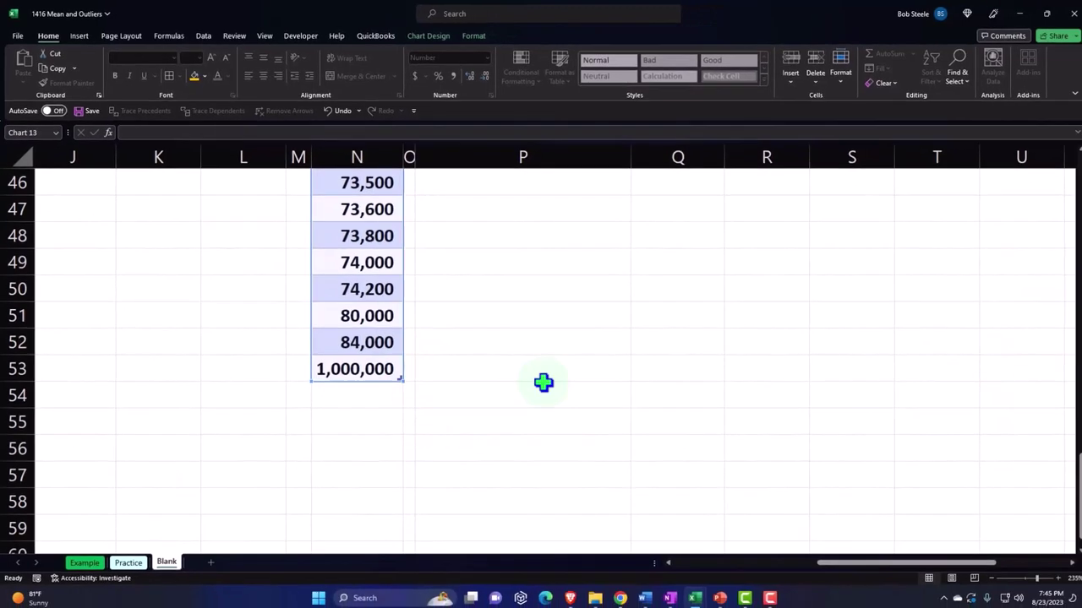
{"action": "scroll", "coordinate": [543, 382], "scroll_direction": "up", "scroll_amount": 15}
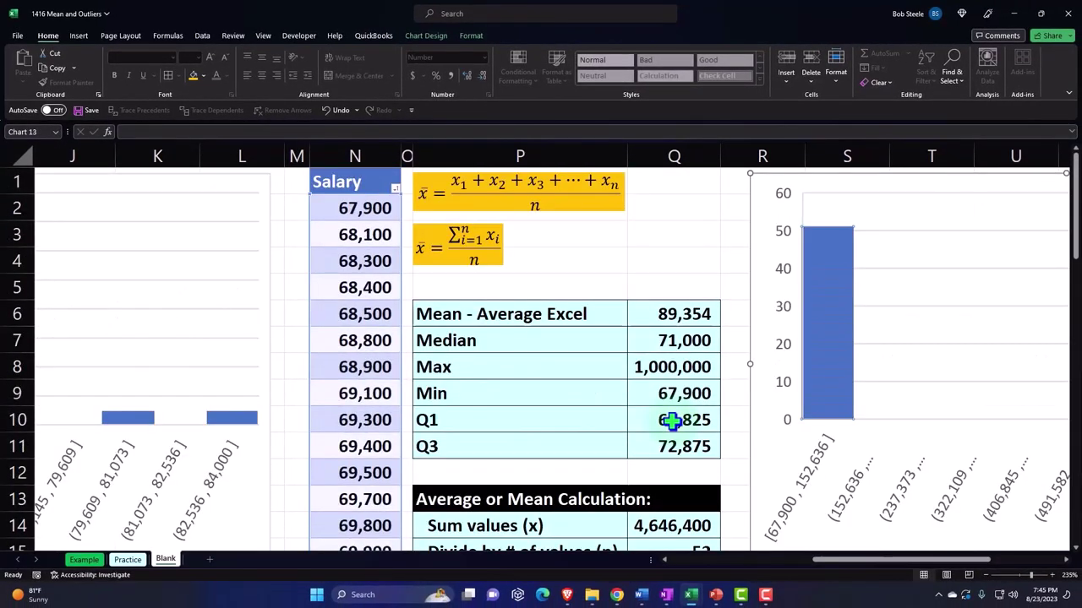
{"action": "left_click_drag", "start_coordinate": [892, 565], "coordinate": [968, 575]}
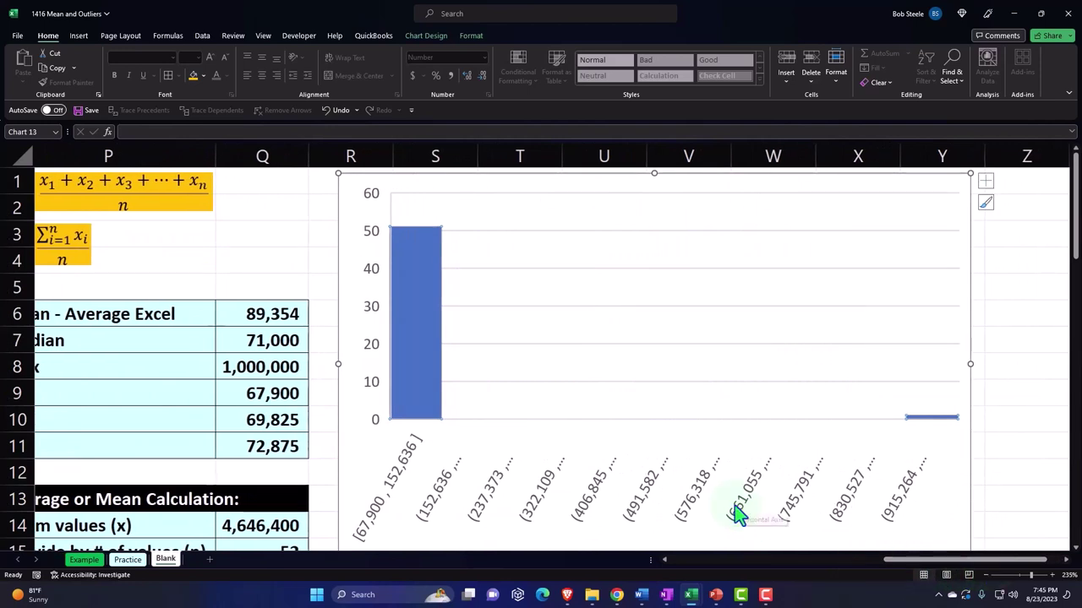
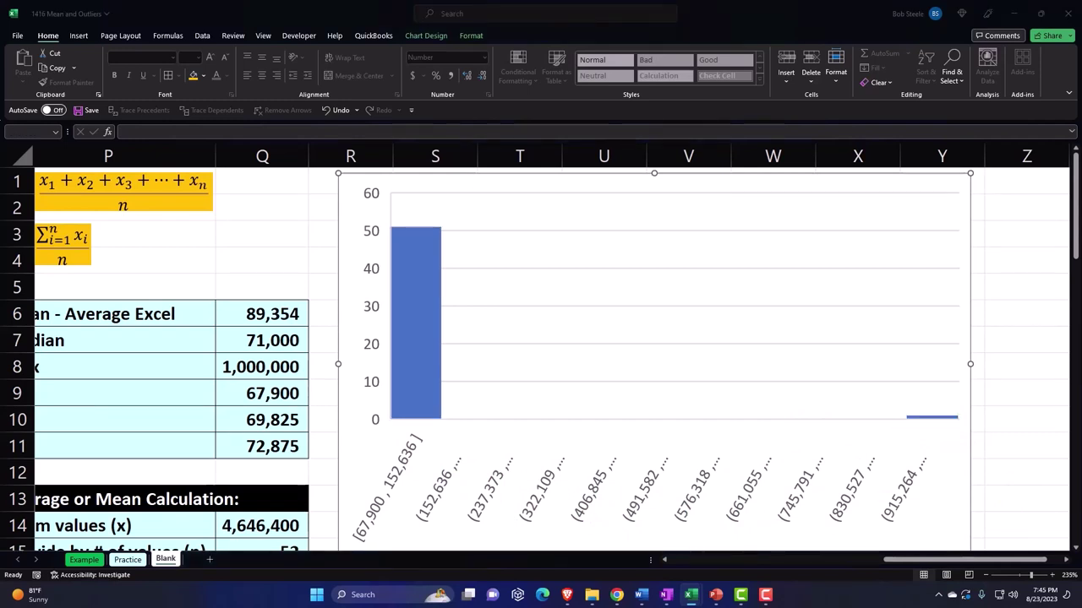
Step: Resize the histogram wider and taller so every bin label through (915,264, 1,000,000] shows
{"action": "key", "text": "Escape"}
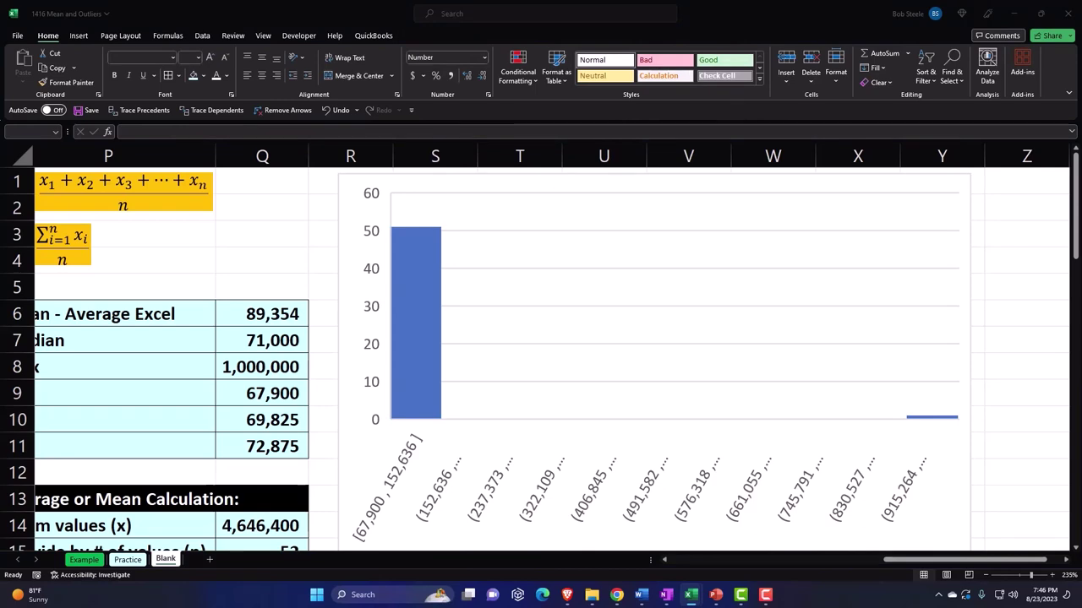
{"action": "mouse_move", "coordinate": [413, 309]}
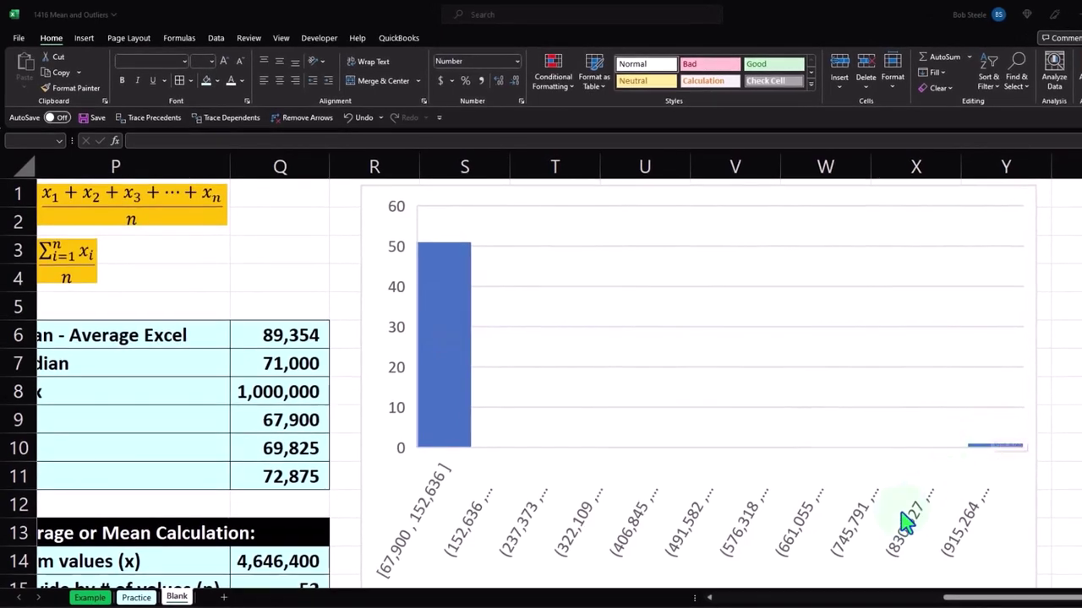
{"action": "left_click_drag", "start_coordinate": [1004, 599], "coordinate": [1011, 598]}
{"action": "scroll", "coordinate": [1012, 524], "scroll_direction": "down", "scroll_amount": 2}
{"action": "left_click_drag", "start_coordinate": [943, 427], "coordinate": [1075, 529]}
{"action": "left_click_drag", "start_coordinate": [1025, 600], "coordinate": [1032, 600]}
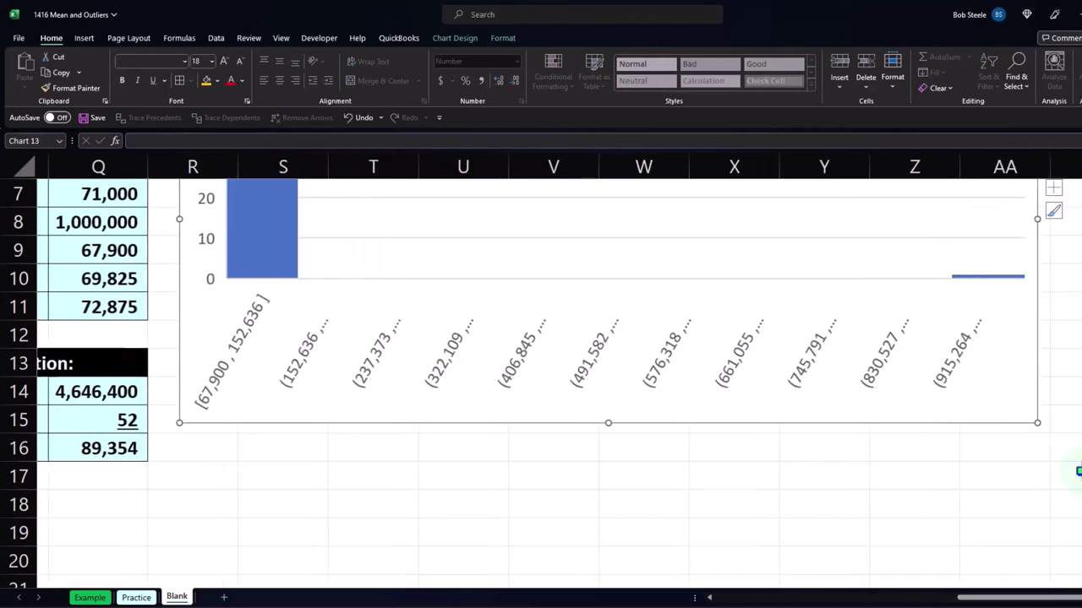
{"action": "left_click_drag", "start_coordinate": [1037, 423], "coordinate": [1070, 423]}
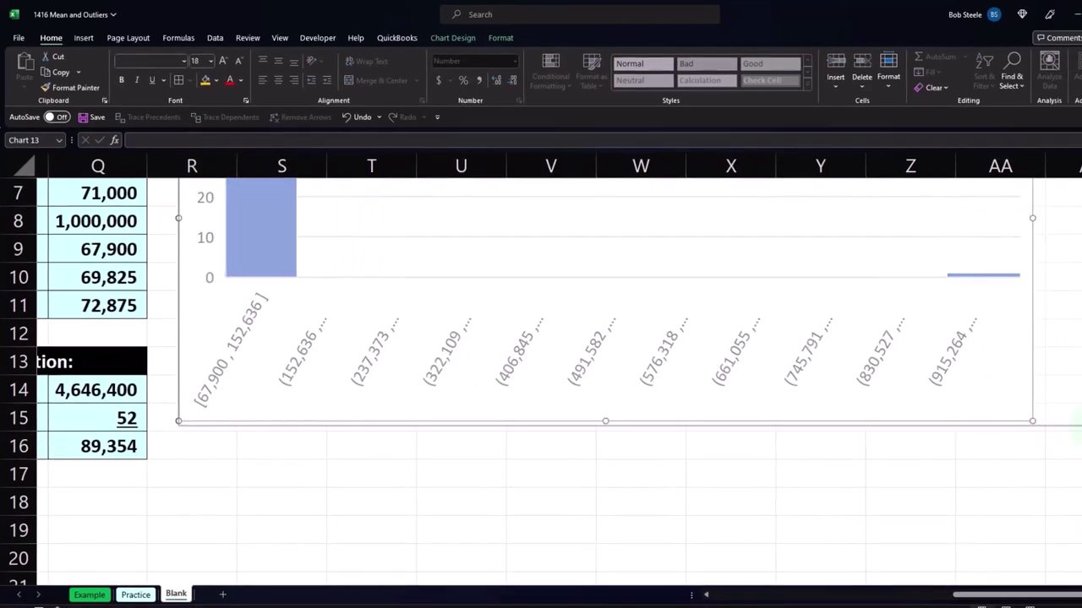
{"action": "left_click_drag", "start_coordinate": [1056, 601], "coordinate": [1014, 579]}
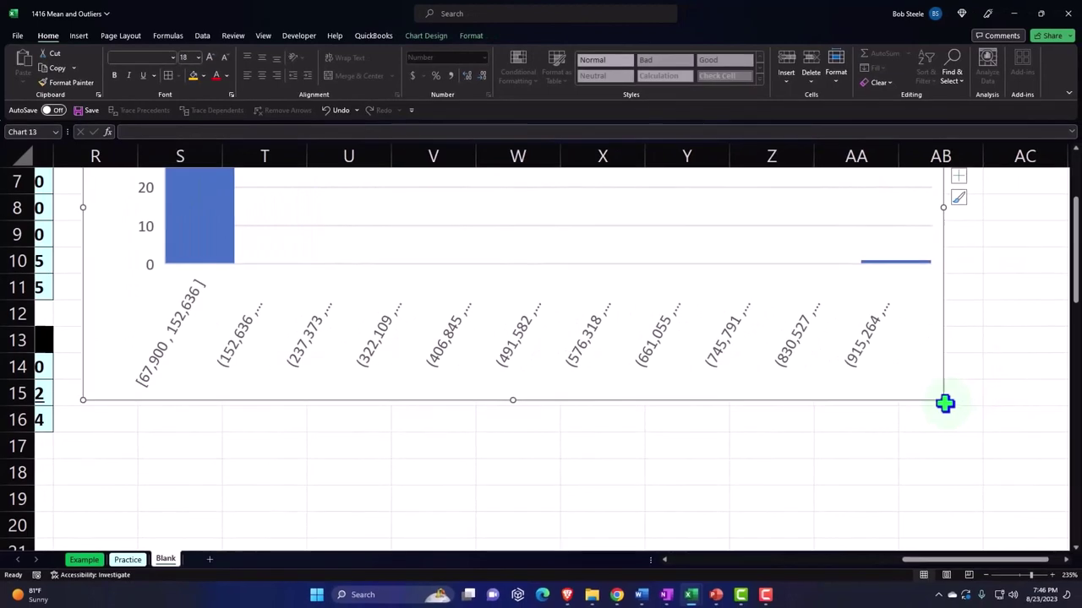
{"action": "left_click_drag", "start_coordinate": [944, 403], "coordinate": [1071, 512]}
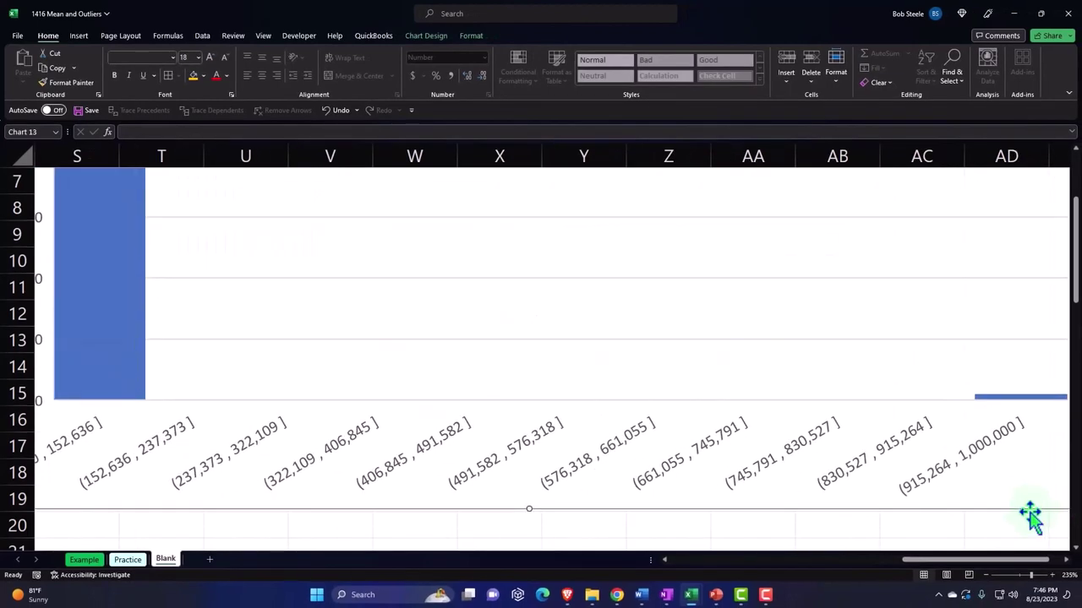
{"action": "left_click_drag", "start_coordinate": [969, 561], "coordinate": [998, 569]}
{"action": "scroll", "coordinate": [816, 442], "scroll_direction": "down", "scroll_amount": 2, "text": "ctrl"}
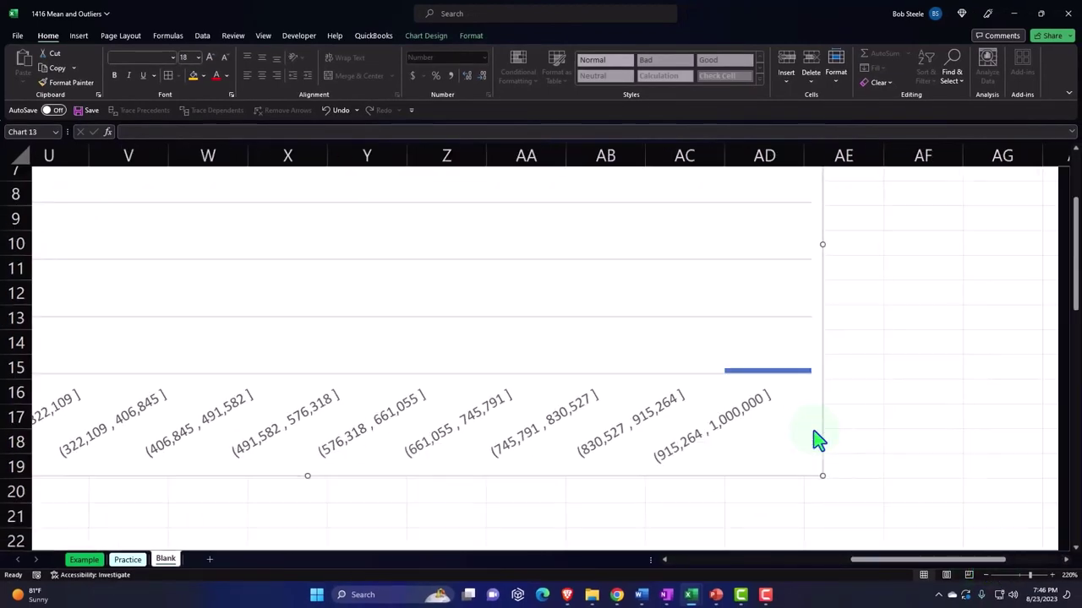
{"action": "left_click_drag", "start_coordinate": [919, 562], "coordinate": [914, 564]}
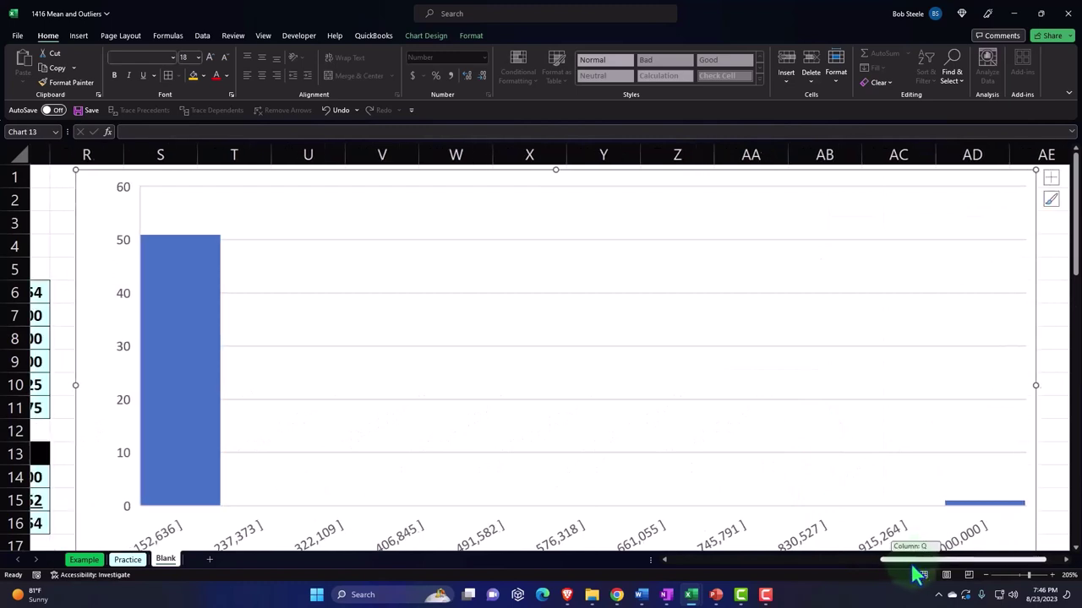
Step: Show the horizontal axis bin options in the Format Axis pane, currently 11 bins
{"action": "scroll", "coordinate": [849, 486], "scroll_direction": "down", "scroll_amount": 1}
{"action": "double_click", "coordinate": [850, 484]}
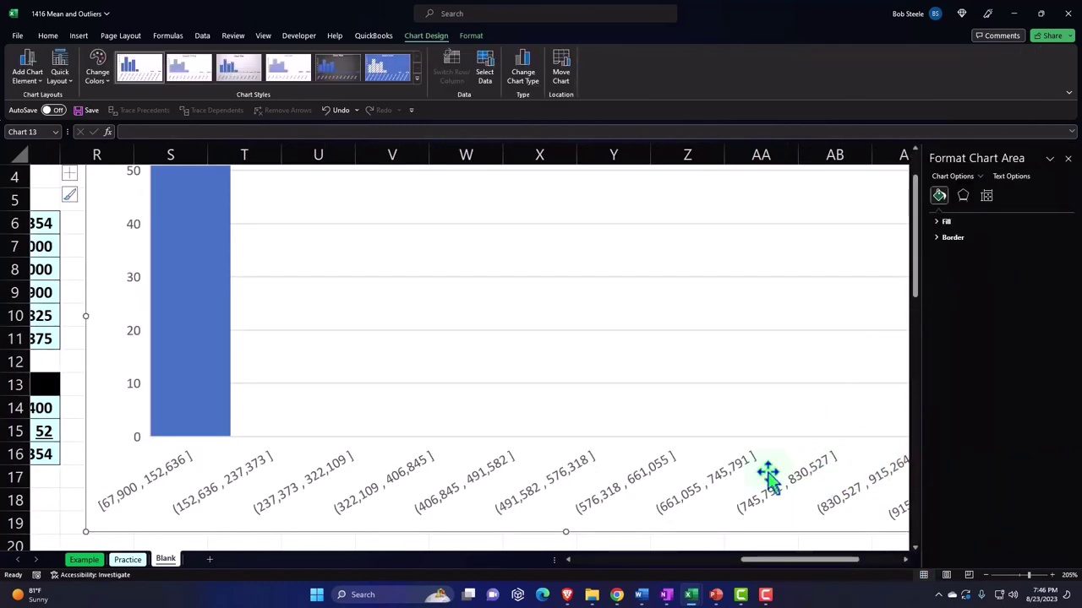
{"action": "left_click", "coordinate": [716, 473]}
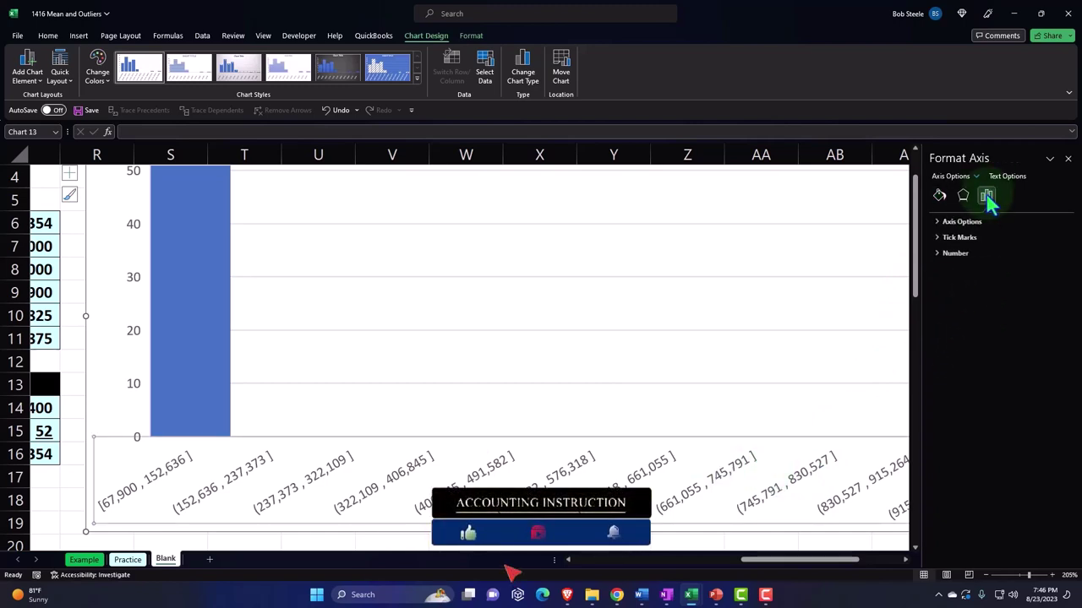
{"action": "left_click", "coordinate": [939, 222]}
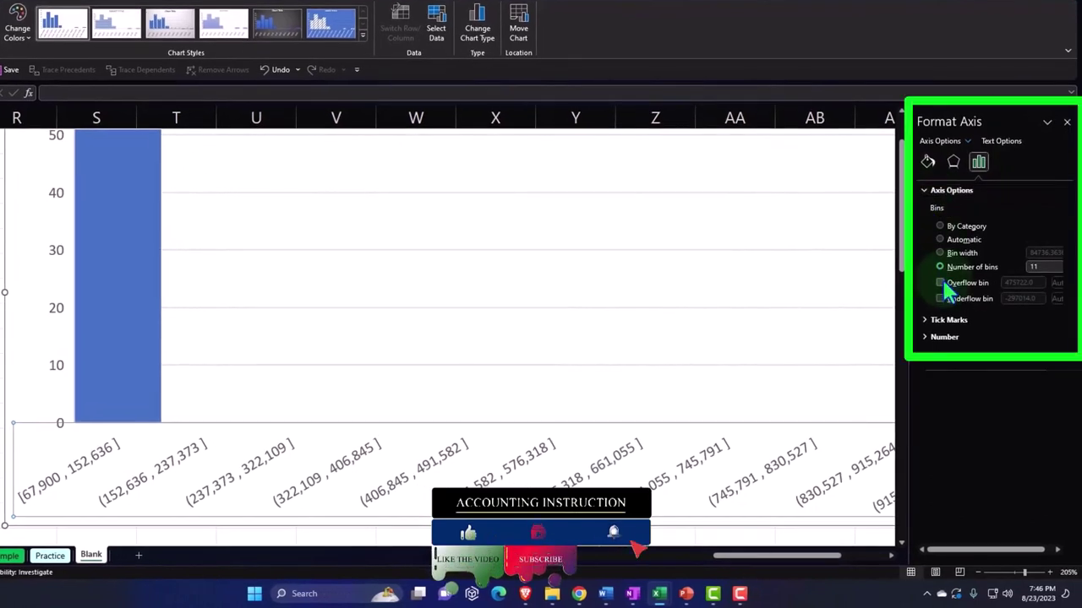
Step: Set the histogram's number of bins to 450, then change it to 400
{"action": "double_click", "coordinate": [1043, 267]}
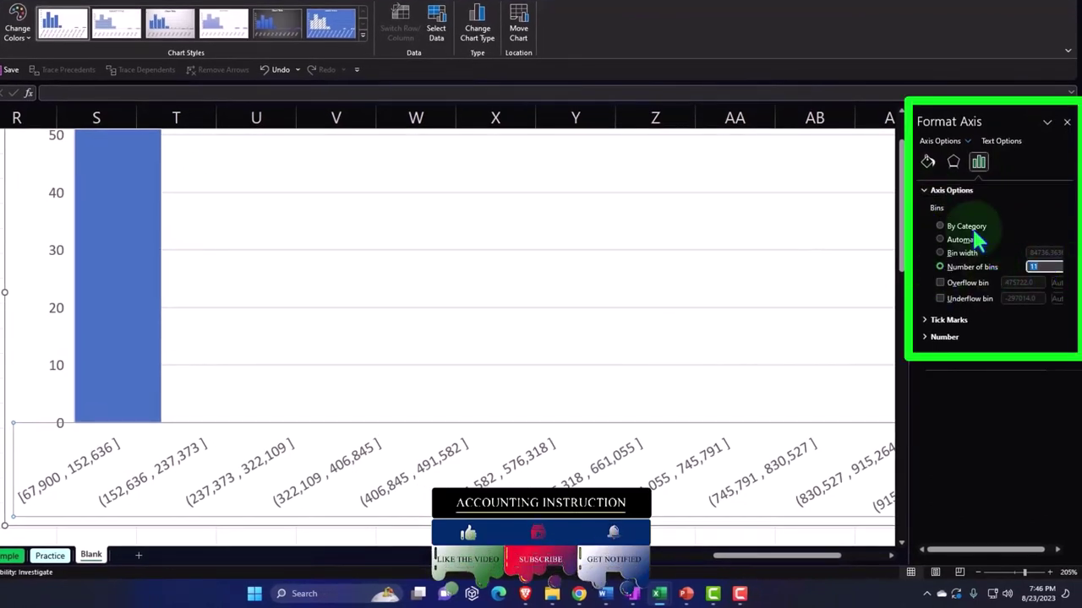
{"action": "type", "text": "450"}
{"action": "key", "text": "Return"}
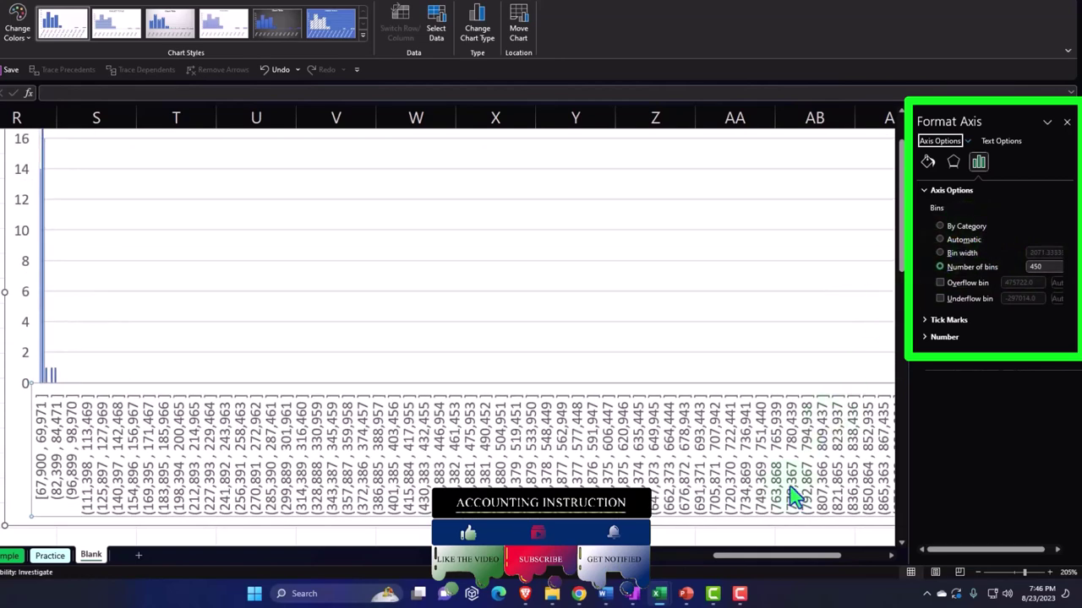
{"action": "left_click_drag", "start_coordinate": [763, 556], "coordinate": [752, 579]}
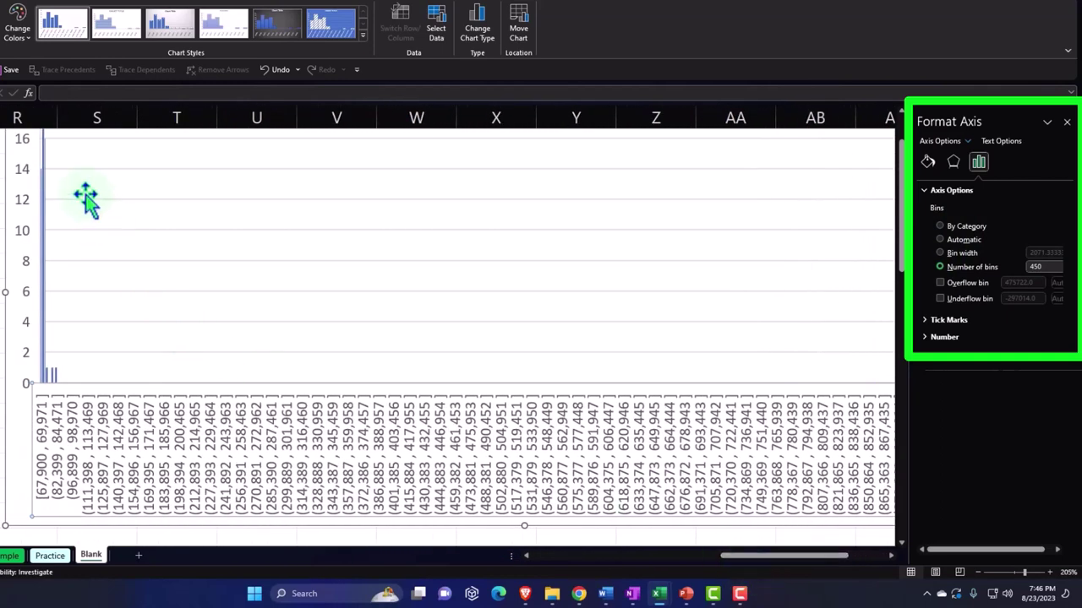
{"action": "left_click", "coordinate": [1038, 267]}
{"action": "double_click", "coordinate": [1038, 267]}
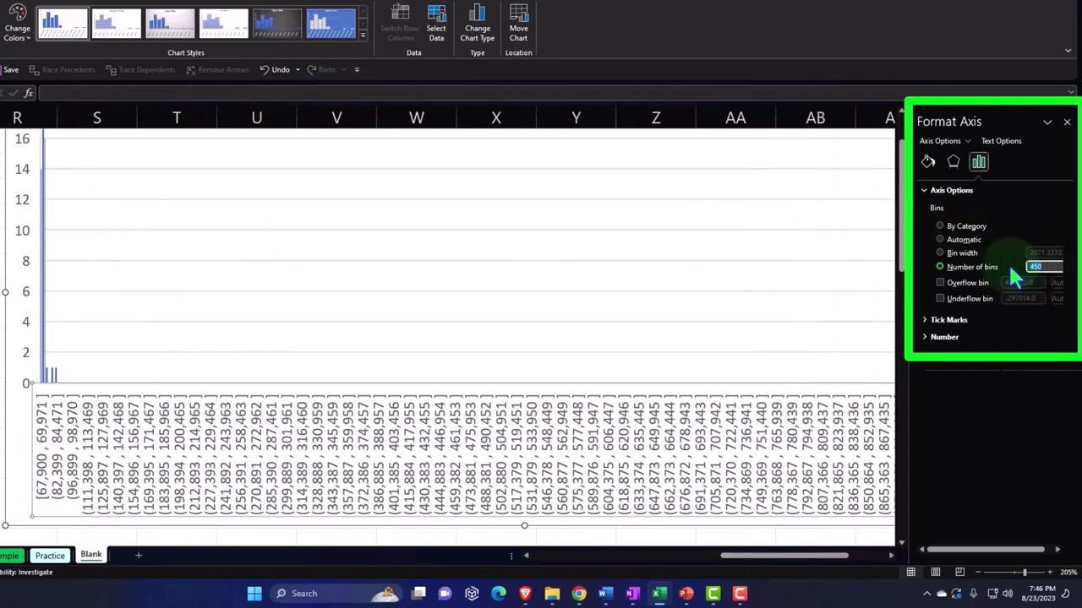
{"action": "type", "text": "4"}
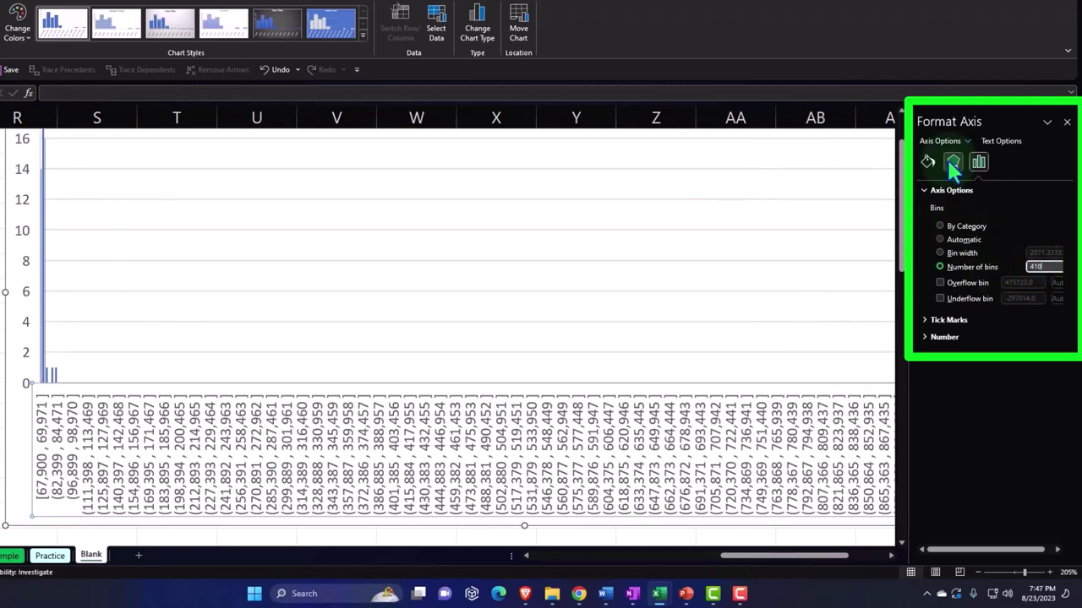
{"action": "type", "text": "00"}
{"action": "key", "text": "Tab"}
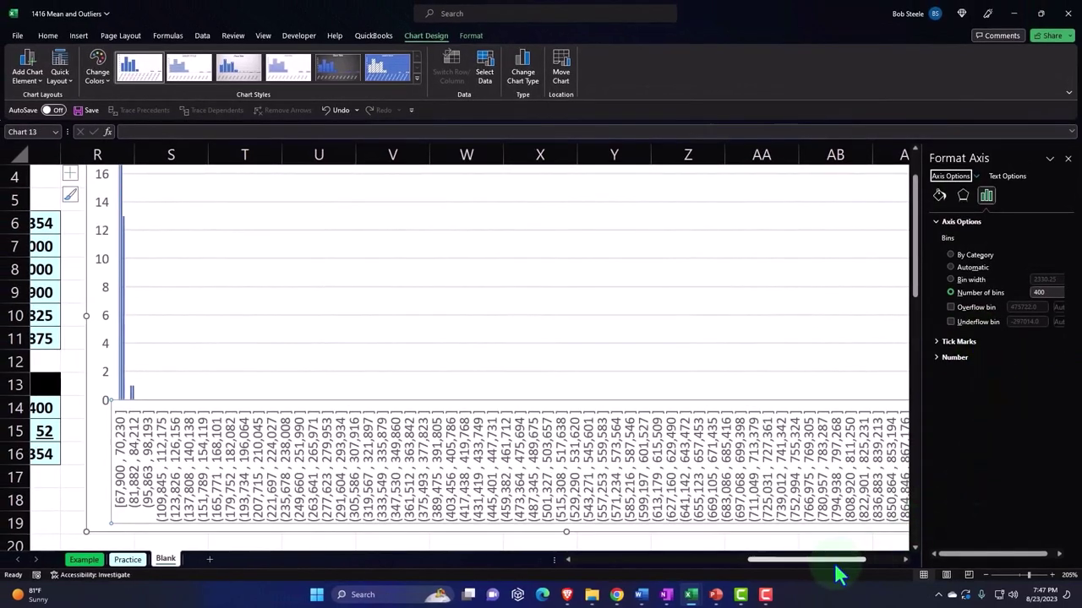
{"action": "mouse_move", "coordinate": [835, 566]}
{"action": "left_mouse_down"}
{"action": "mouse_move", "coordinate": [884, 557]}
{"action": "mouse_move", "coordinate": [820, 562]}
{"action": "left_mouse_up"}
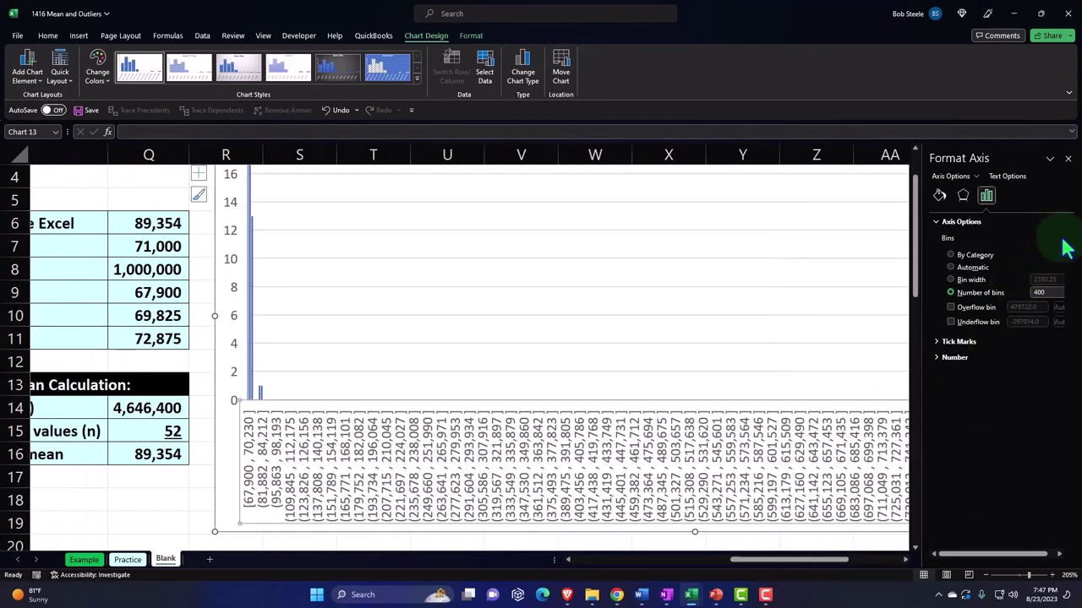
Step: Try 350 bins, then settle back on 400 bins
{"action": "double_click", "coordinate": [1044, 292]}
{"action": "type", "text": "35"}
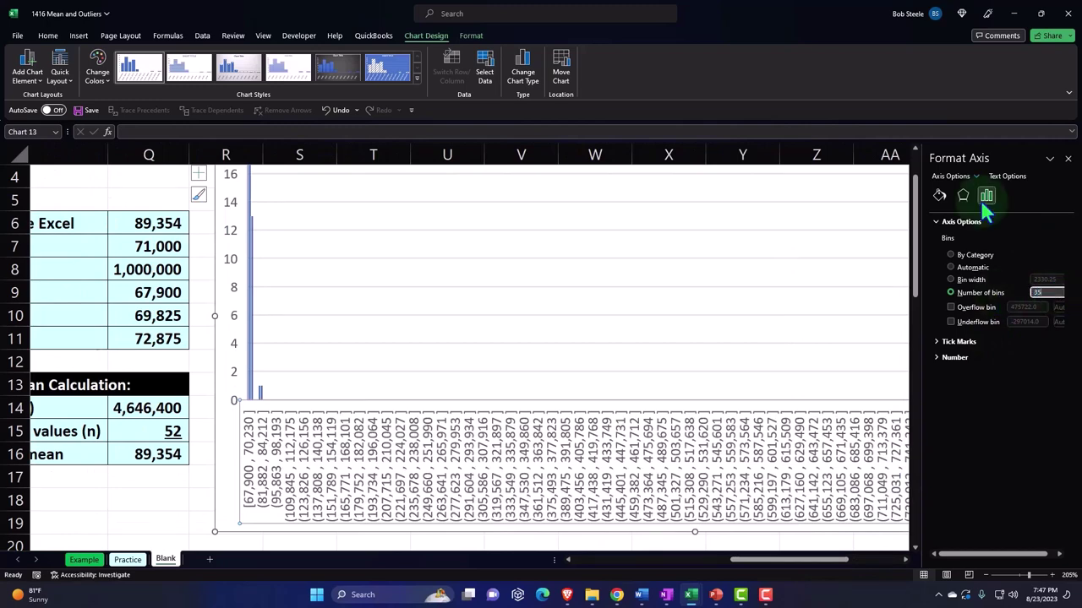
{"action": "type", "text": "0"}
{"action": "key", "text": "Return"}
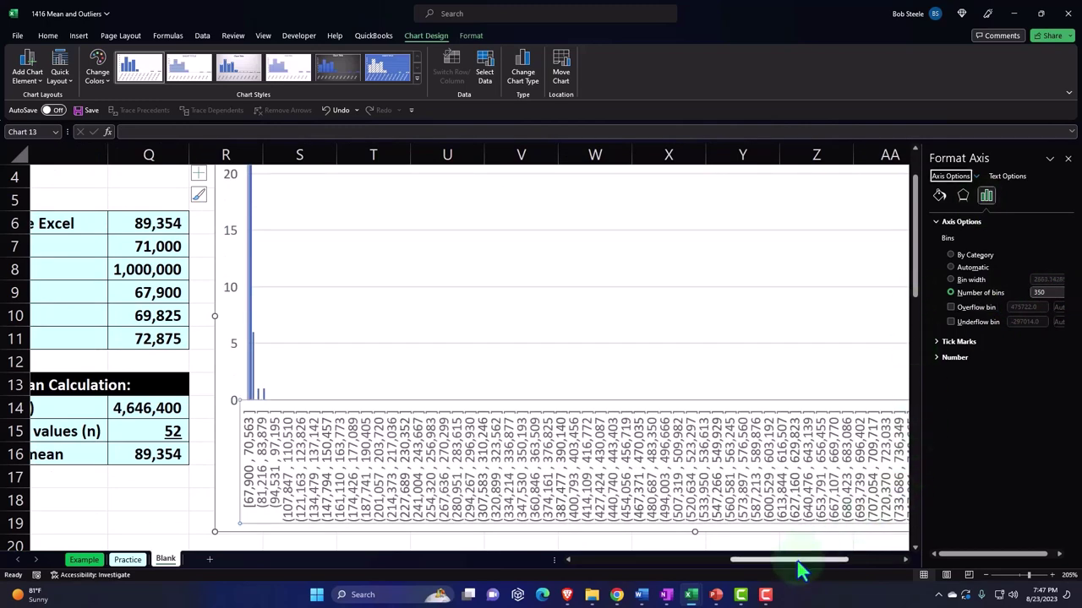
{"action": "mouse_move", "coordinate": [797, 561]}
{"action": "left_mouse_down"}
{"action": "mouse_move", "coordinate": [884, 562]}
{"action": "mouse_move", "coordinate": [795, 562]}
{"action": "left_mouse_up"}
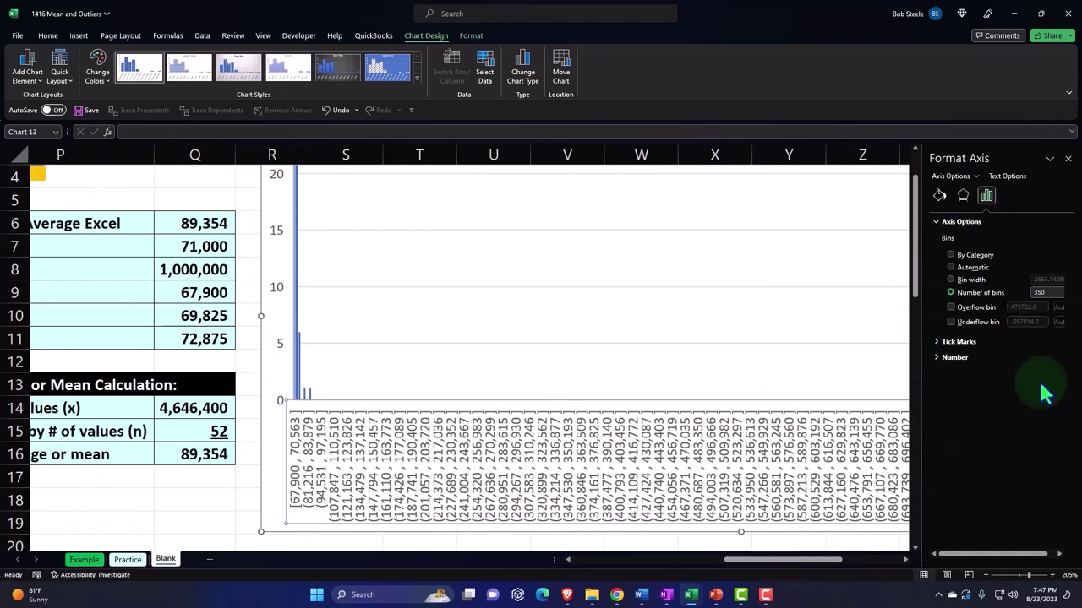
{"action": "double_click", "coordinate": [1048, 293]}
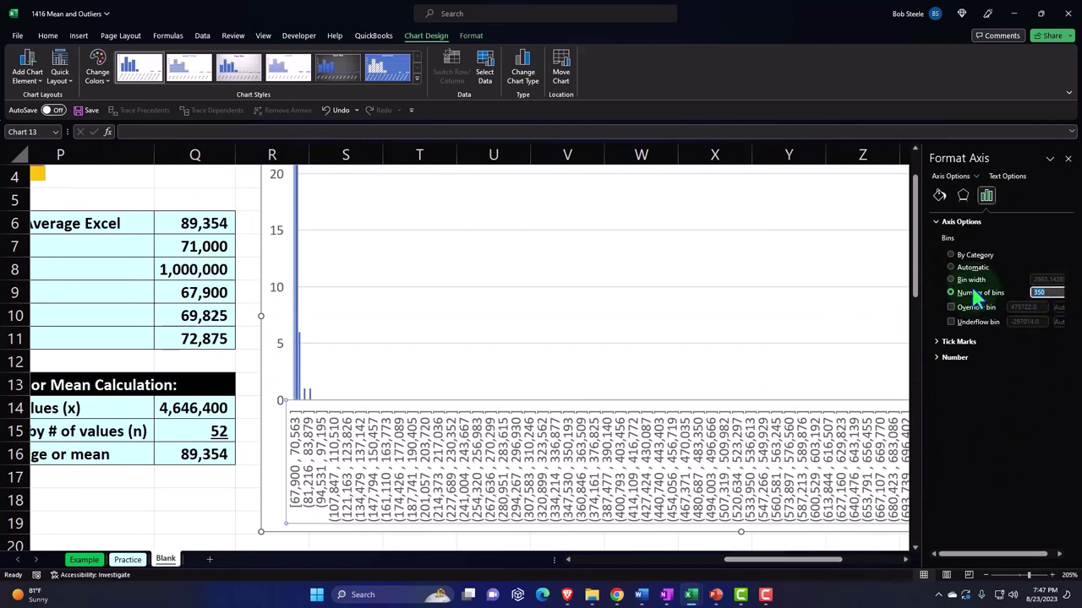
{"action": "type", "text": "400"}
{"action": "key", "text": "Return"}
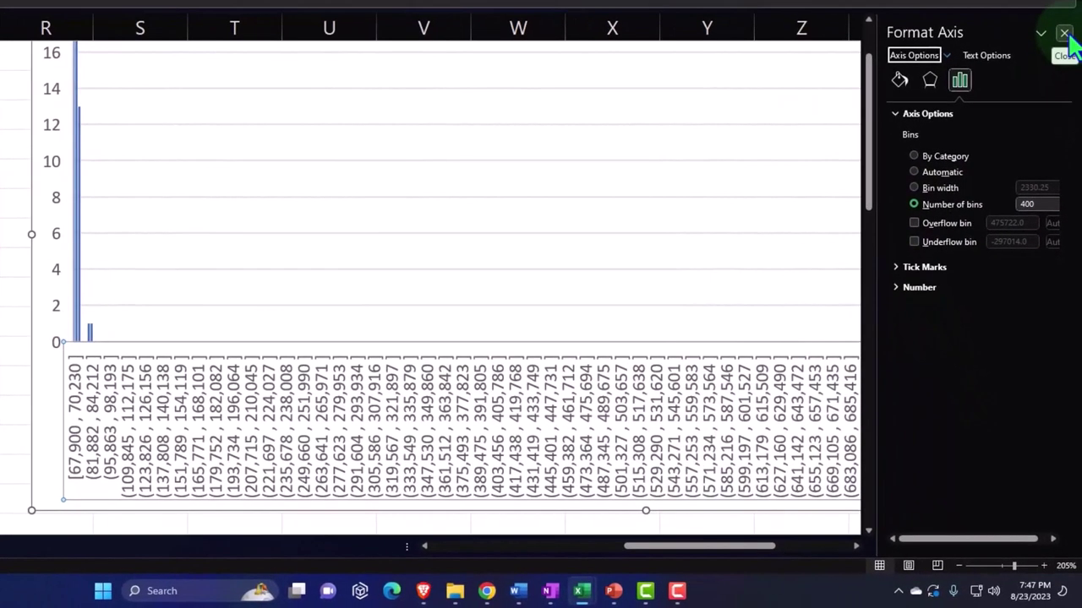
{"action": "left_click", "coordinate": [1065, 84]}
{"action": "left_click_drag", "start_coordinate": [896, 546], "coordinate": [954, 585]}
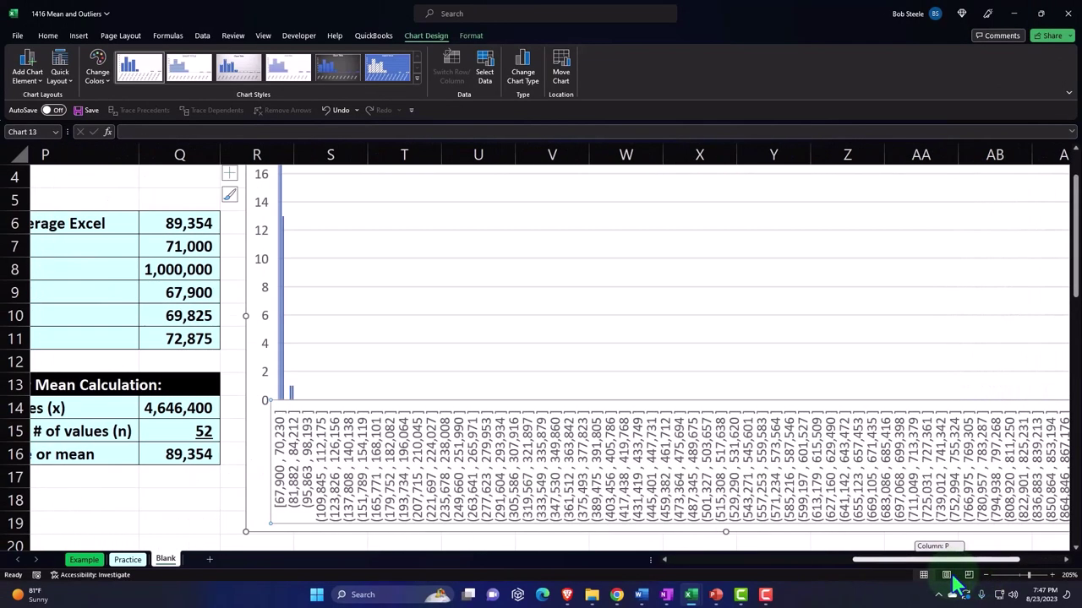
{"action": "scroll", "coordinate": [490, 397], "scroll_direction": "up", "scroll_amount": 1}
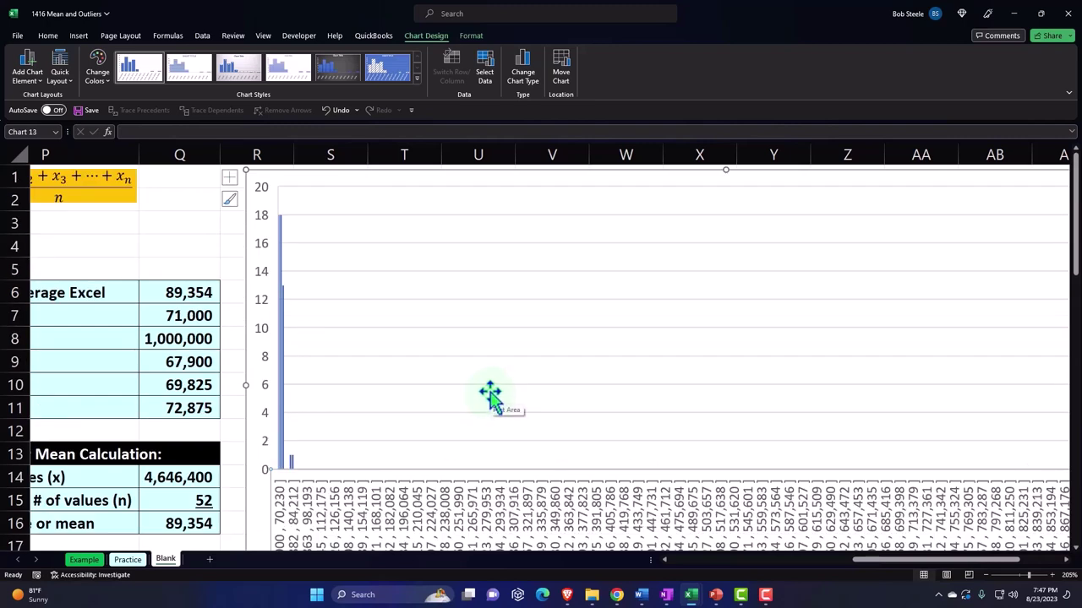
{"action": "double_click", "coordinate": [526, 505]}
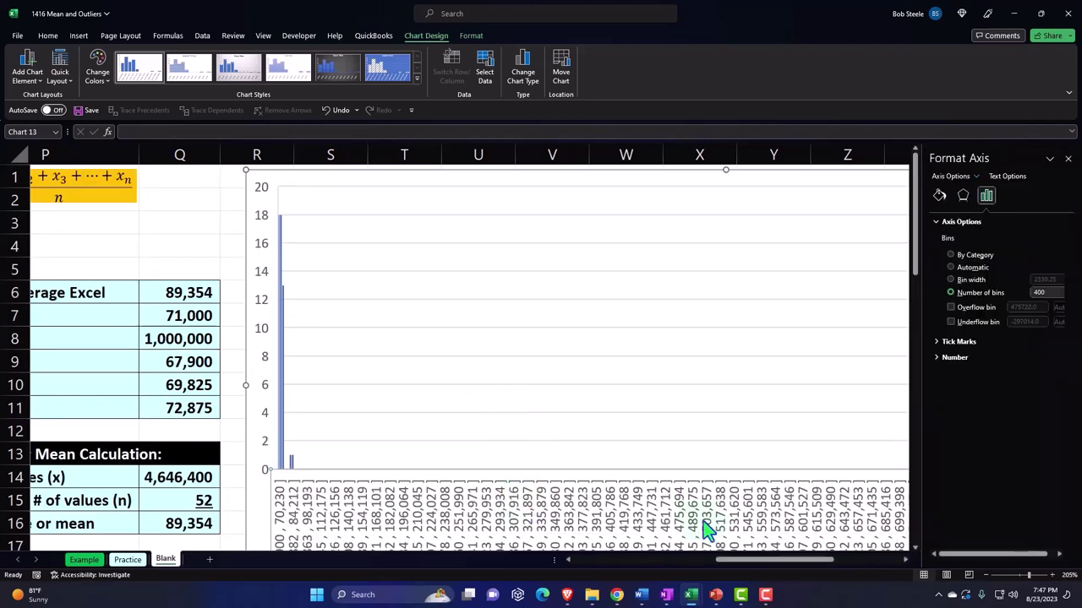
Step: Turn on the overflow bin with a threshold of 90000
{"action": "left_click_drag", "start_coordinate": [744, 554], "coordinate": [783, 558]}
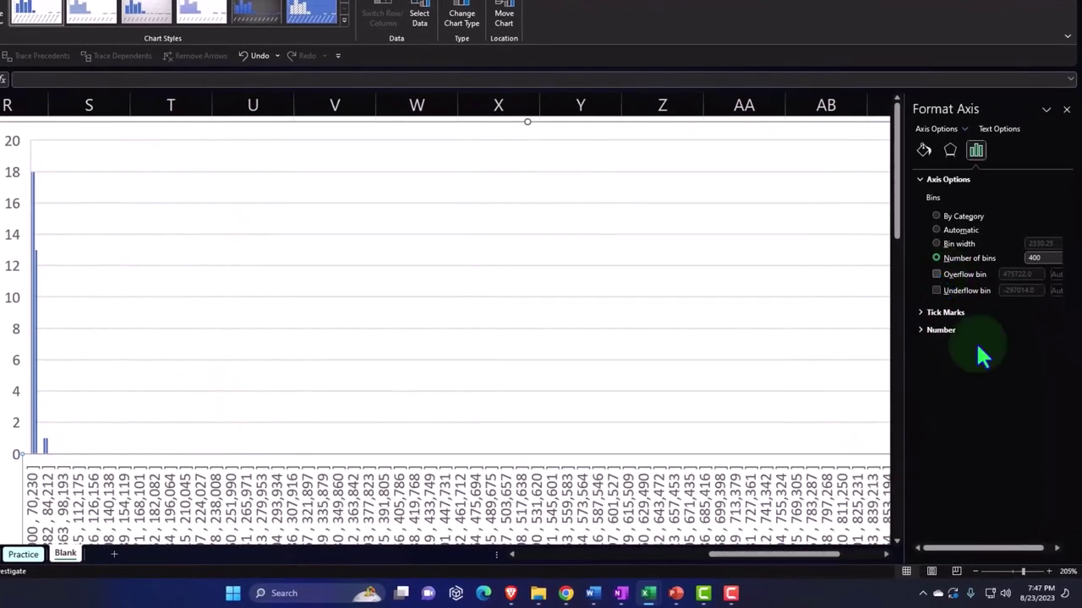
{"action": "left_click_drag", "start_coordinate": [995, 546], "coordinate": [1026, 550]}
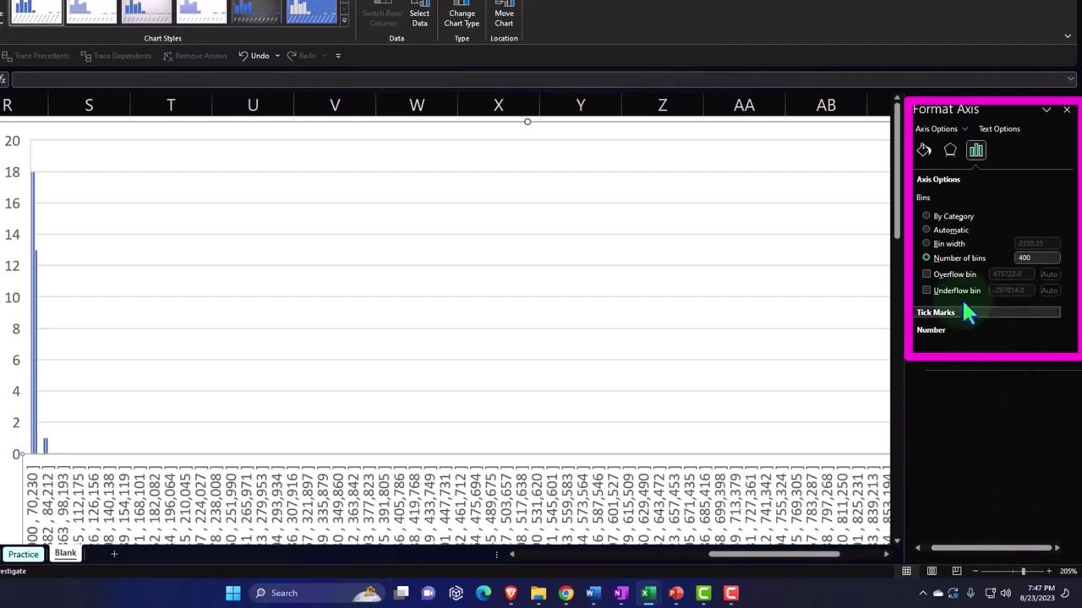
{"action": "left_click", "coordinate": [929, 273]}
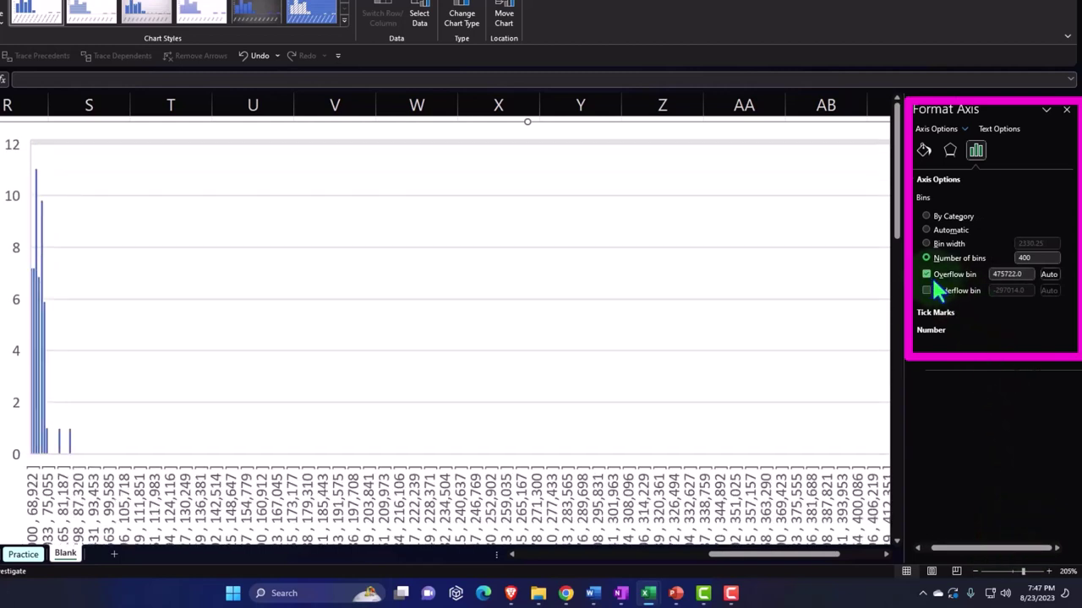
{"action": "left_click", "coordinate": [1036, 279]}
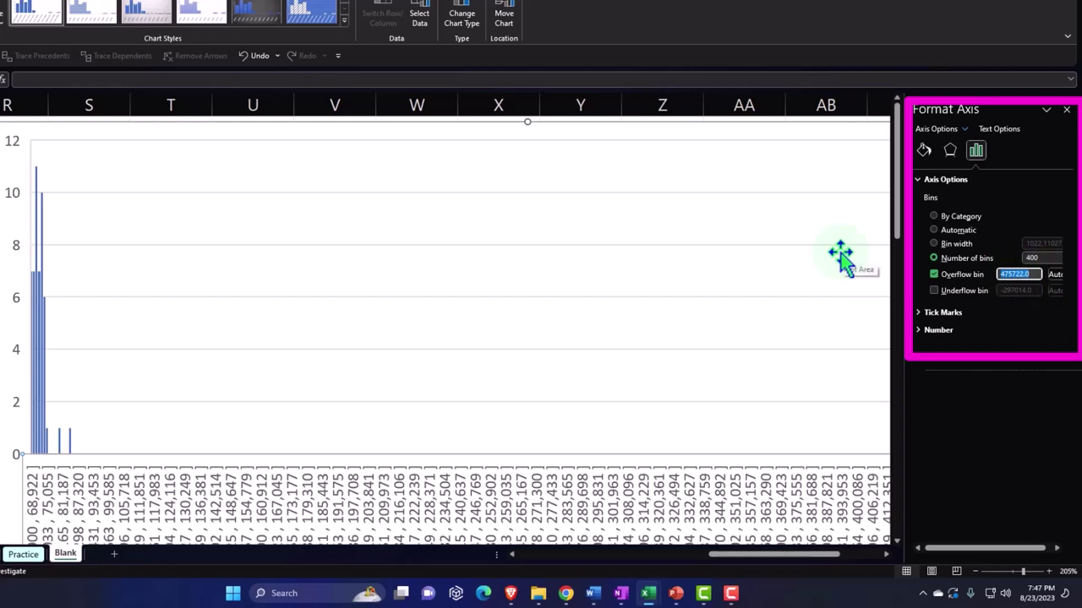
{"action": "type", "text": "90000"}
{"action": "key", "text": "Return"}
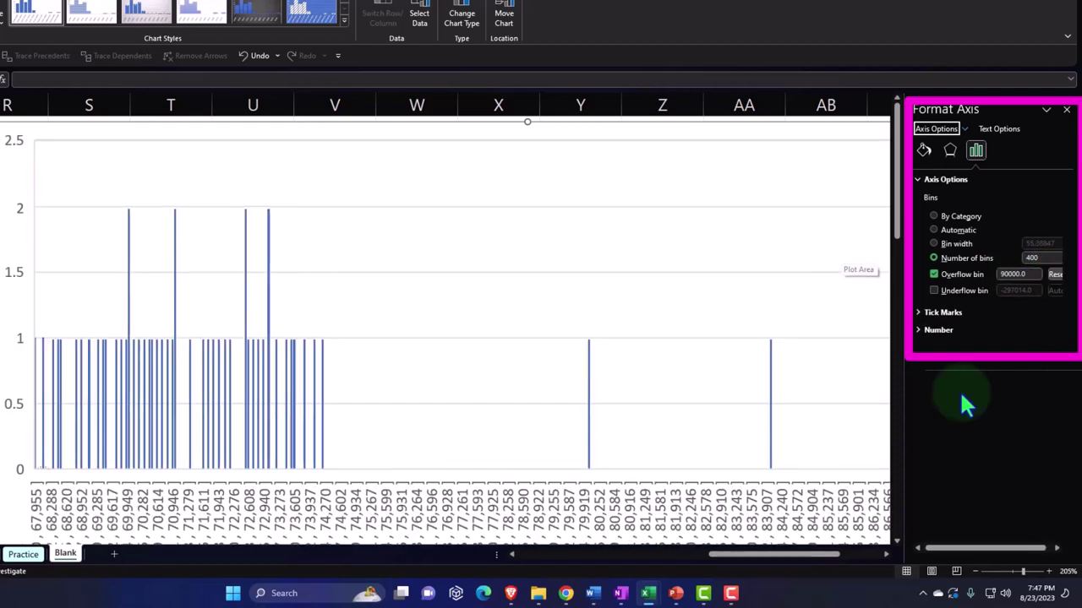
Step: Switch the bins to Automatic, then set the number of bins to 10
{"action": "left_click", "coordinate": [1037, 257]}
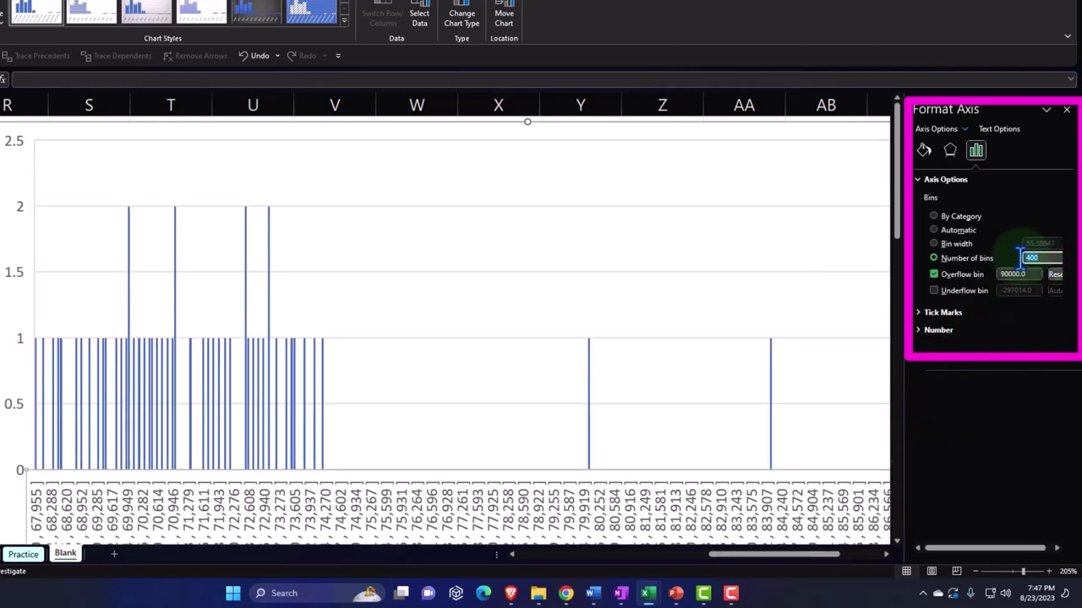
{"action": "left_click", "coordinate": [936, 231]}
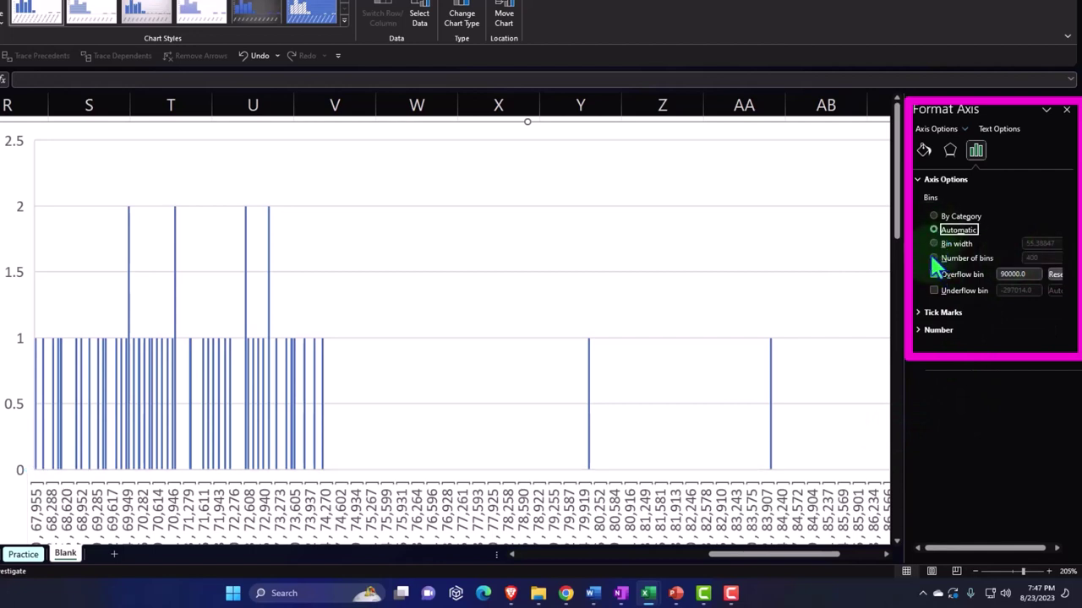
{"action": "scroll", "coordinate": [749, 469], "scroll_direction": "down", "scroll_amount": 3}
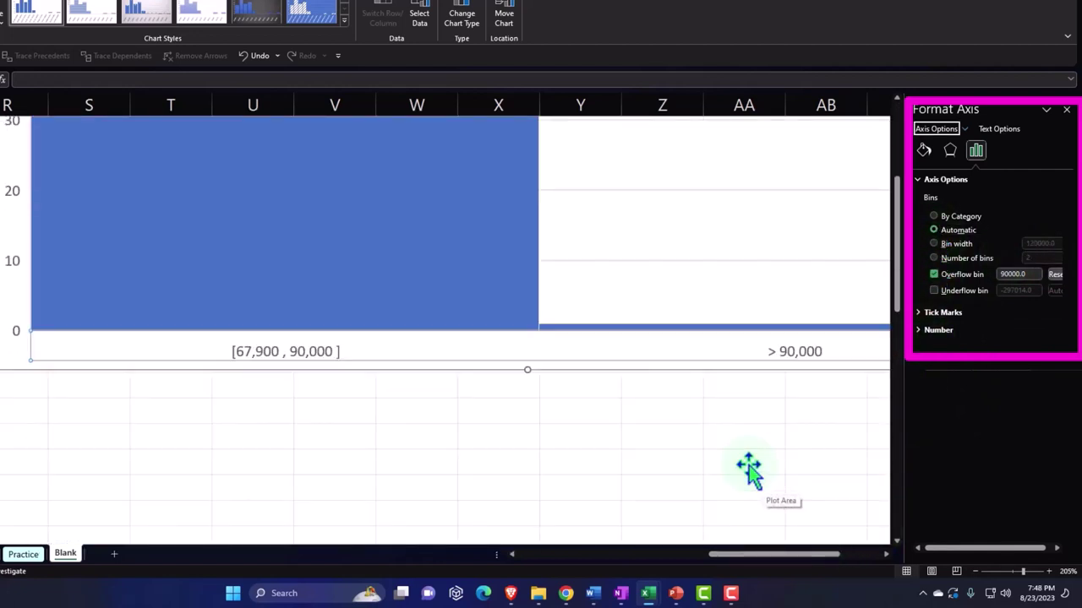
{"action": "scroll", "coordinate": [749, 468], "scroll_direction": "up", "scroll_amount": 1}
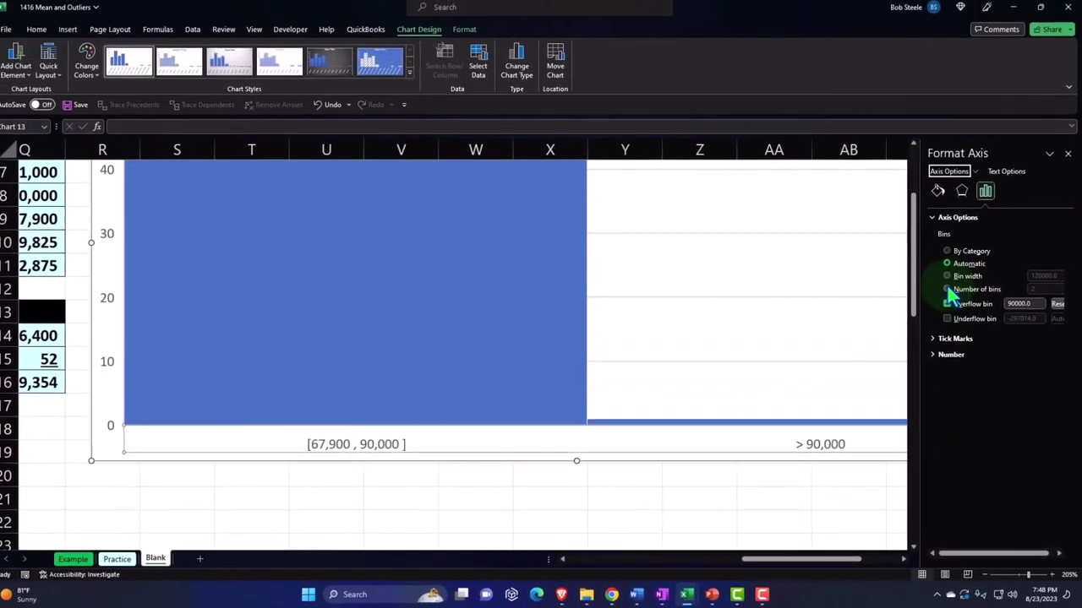
{"action": "left_click", "coordinate": [948, 292]}
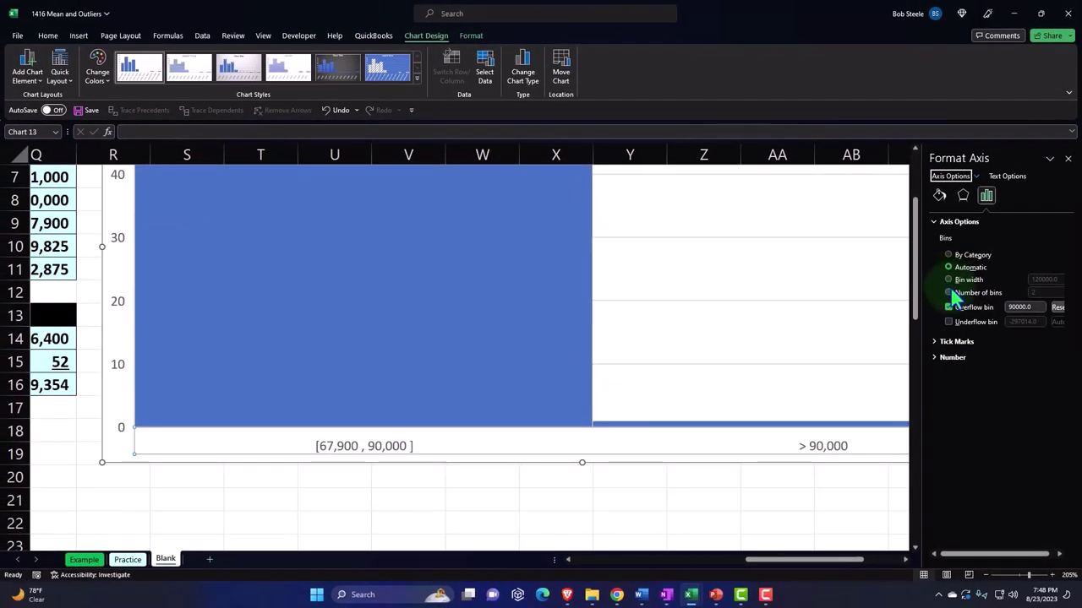
{"action": "left_click", "coordinate": [1046, 292]}
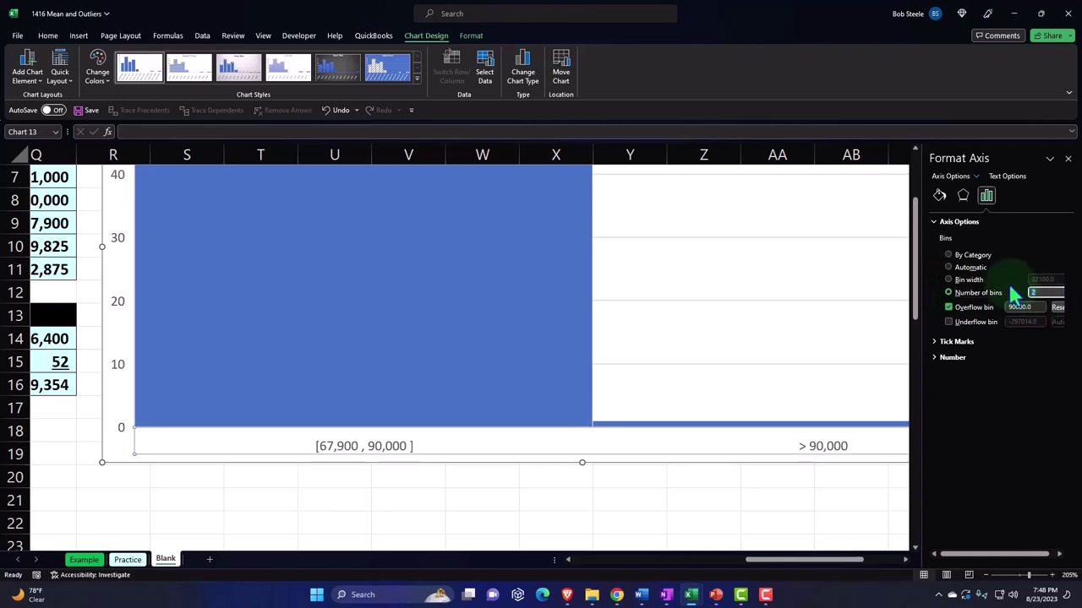
{"action": "type", "text": "10"}
{"action": "key", "text": "Return"}
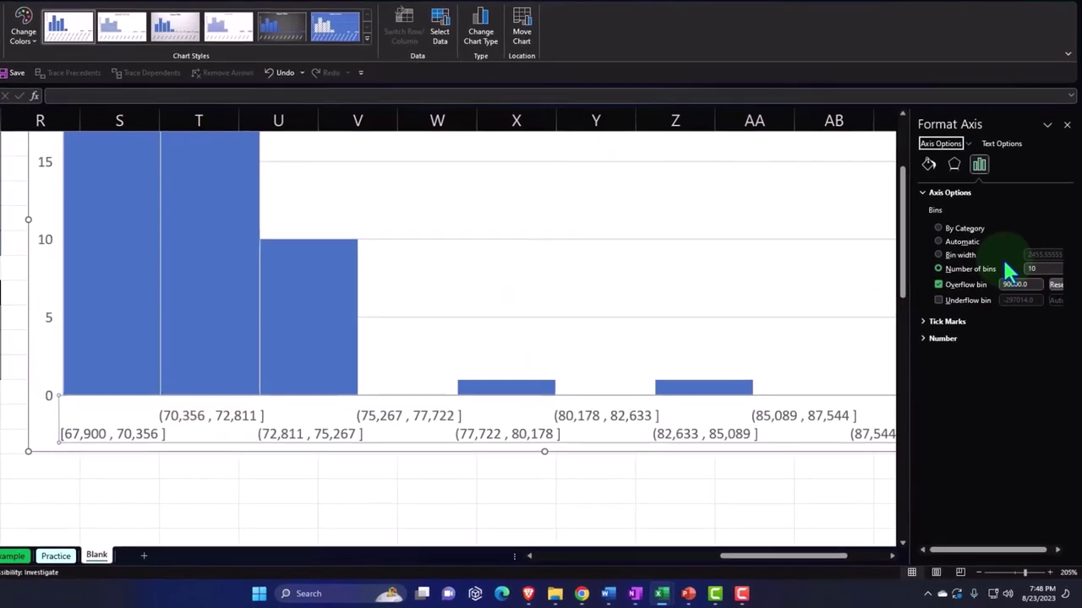
{"action": "scroll", "coordinate": [606, 464], "scroll_direction": "up", "scroll_amount": 1}
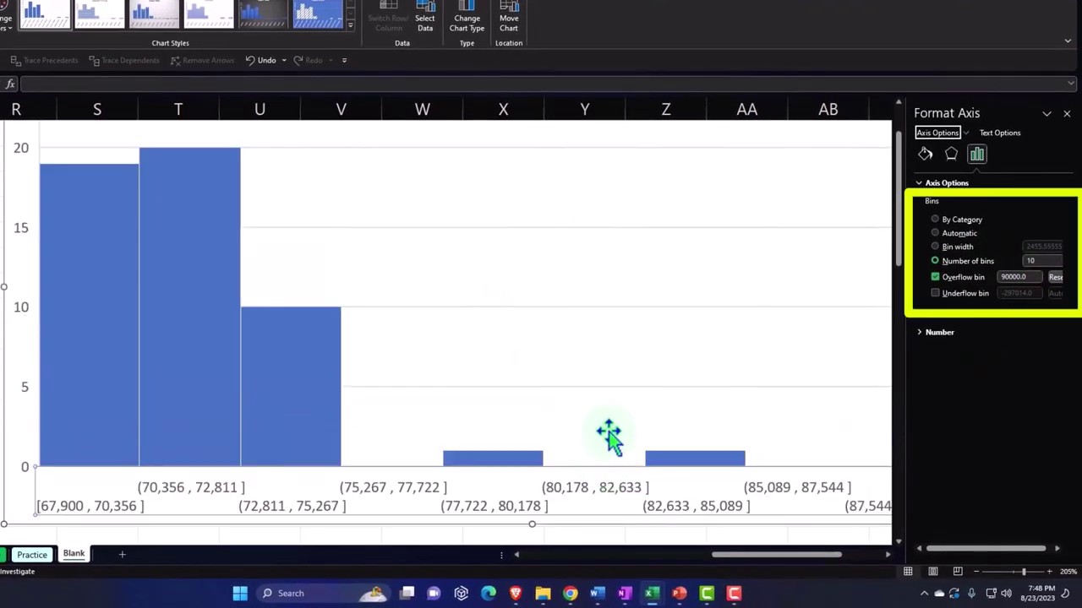
Step: Turn off the overflow bin and use a fixed bin width of 450
{"action": "left_click_drag", "start_coordinate": [735, 555], "coordinate": [778, 568]}
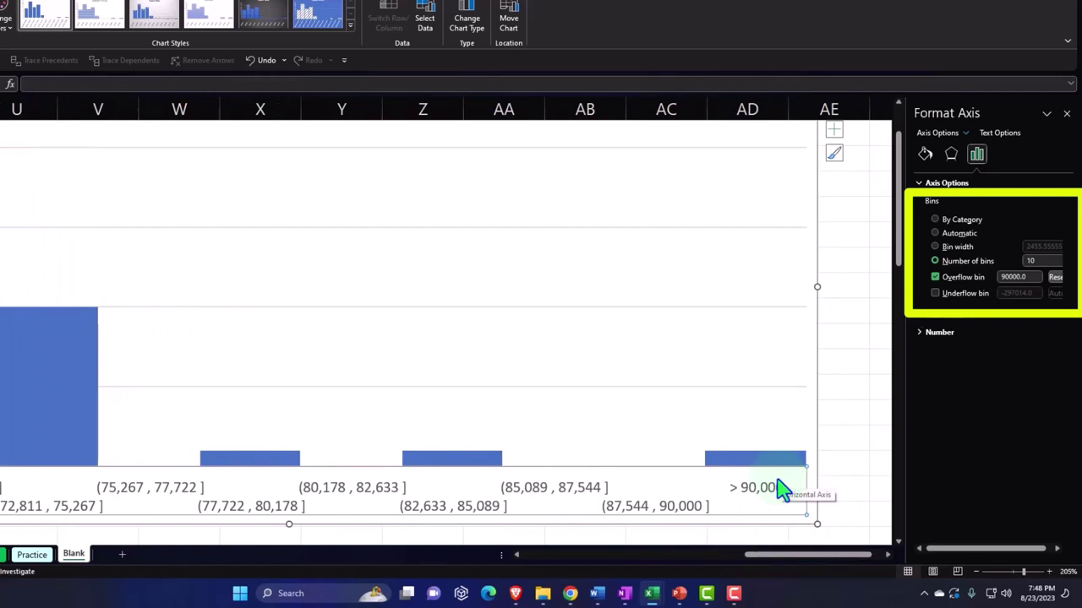
{"action": "left_click", "coordinate": [935, 276]}
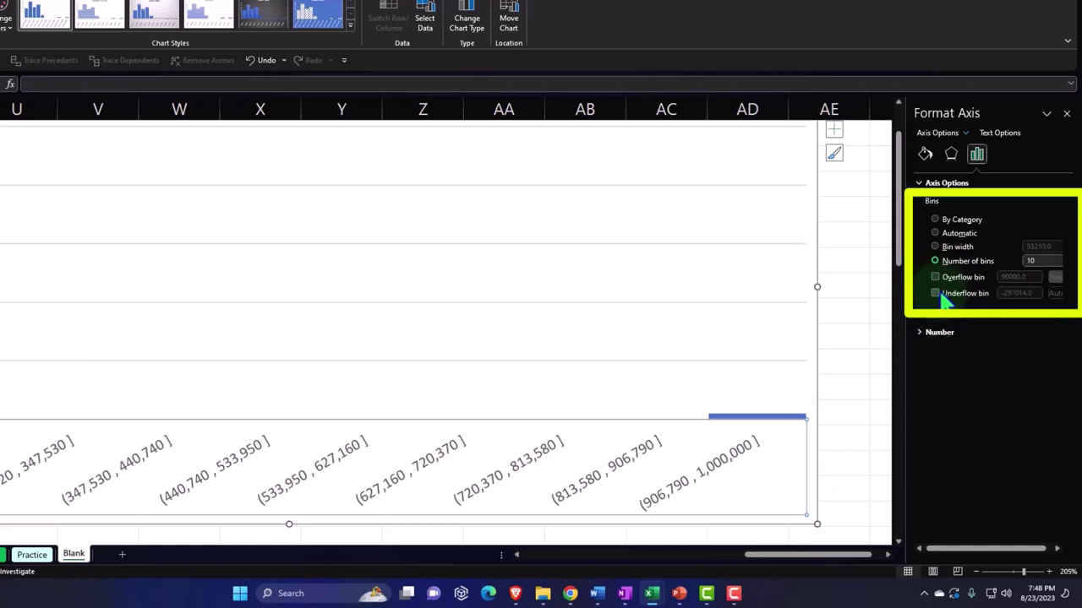
{"action": "left_click", "coordinate": [934, 246]}
{"action": "double_click", "coordinate": [1053, 246]}
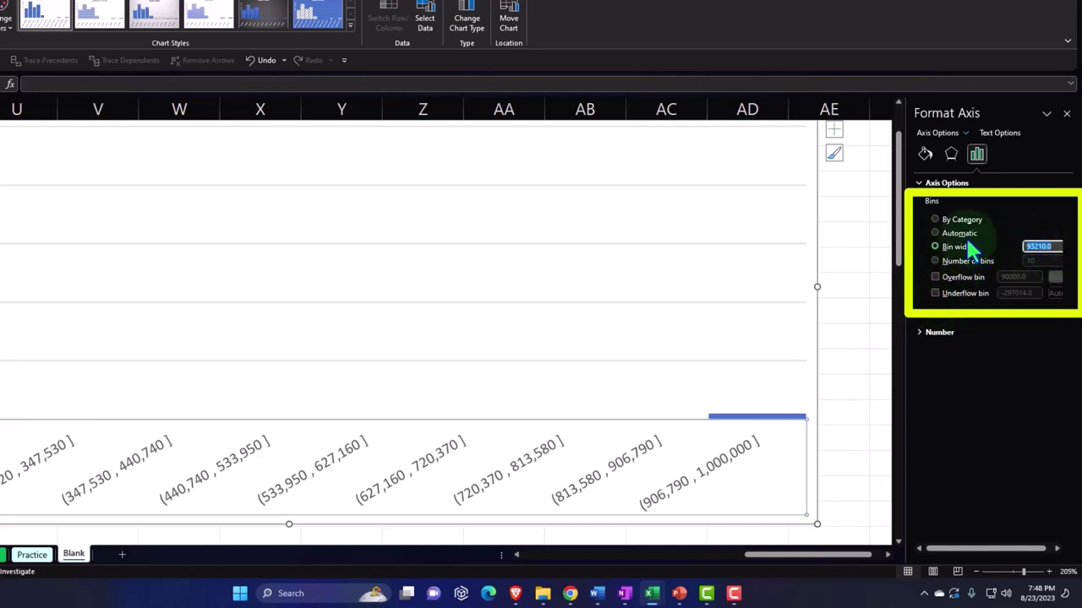
{"action": "type", "text": "450"}
{"action": "key", "text": "Tab"}
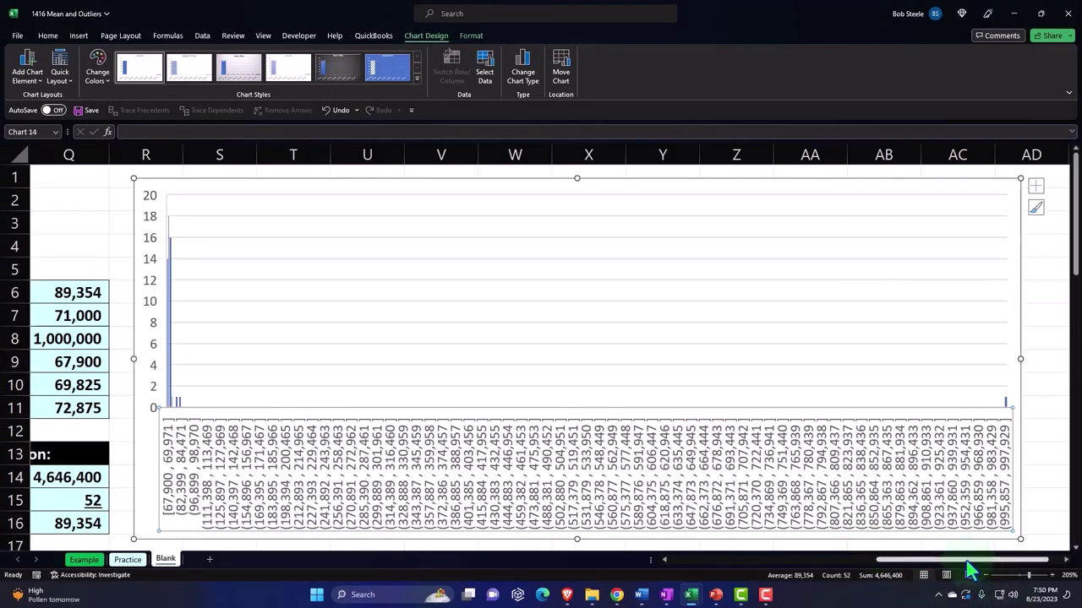
{"action": "left_click_drag", "start_coordinate": [964, 566], "coordinate": [879, 581]}
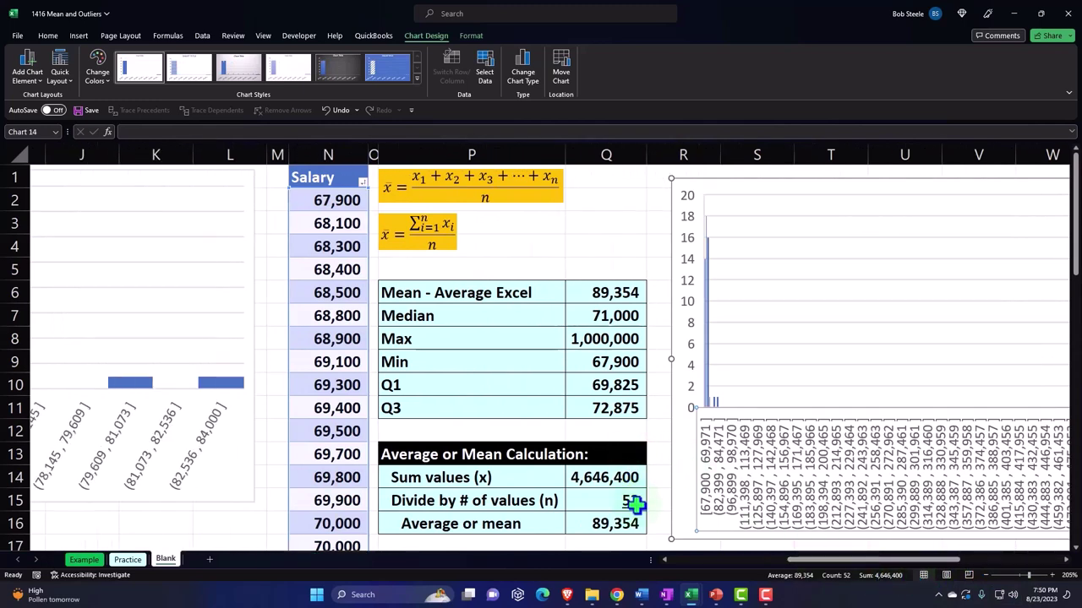
Step: Return to the worksheet cells and inspect the Max formula
{"action": "left_click", "coordinate": [617, 526]}
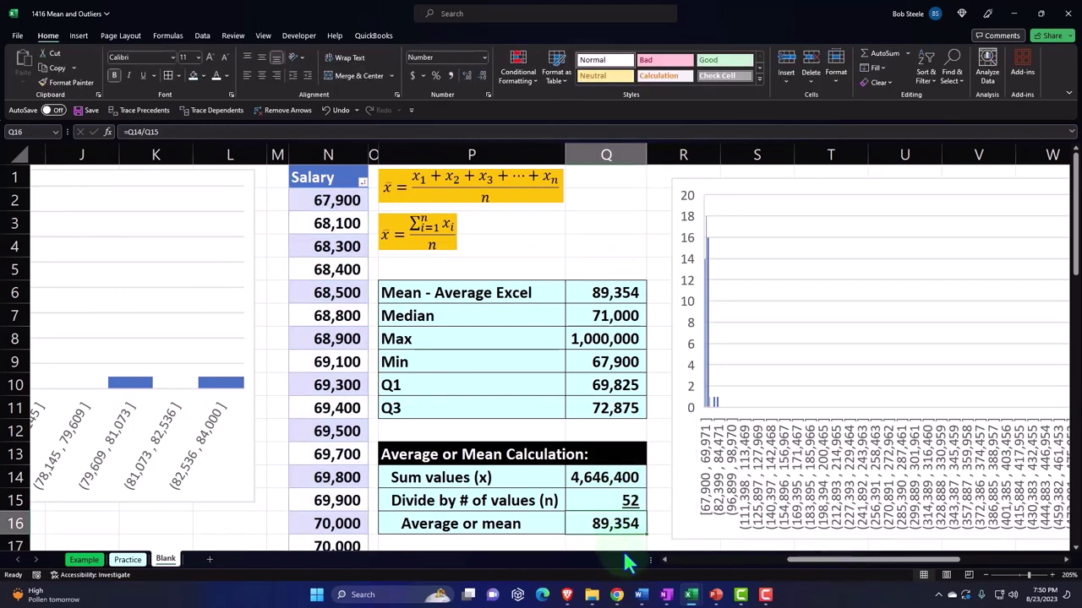
{"action": "left_click", "coordinate": [596, 338]}
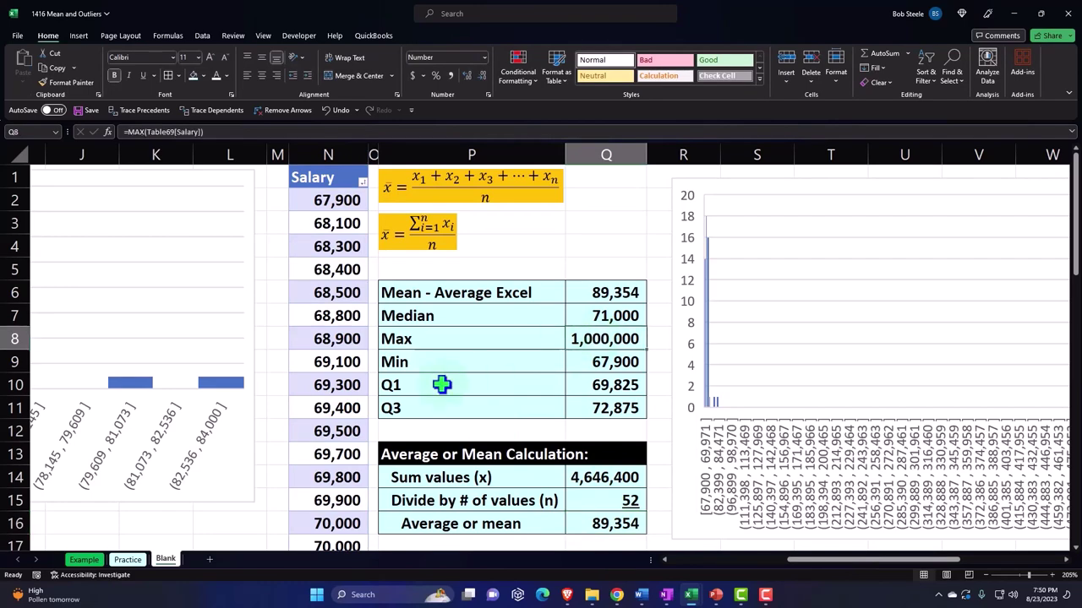
{"action": "scroll", "coordinate": [436, 397], "scroll_direction": "down", "scroll_amount": 5}
{"action": "scroll", "coordinate": [427, 413], "scroll_direction": "down", "scroll_amount": 10}
{"action": "scroll", "coordinate": [397, 389], "scroll_direction": "up", "scroll_amount": 1}
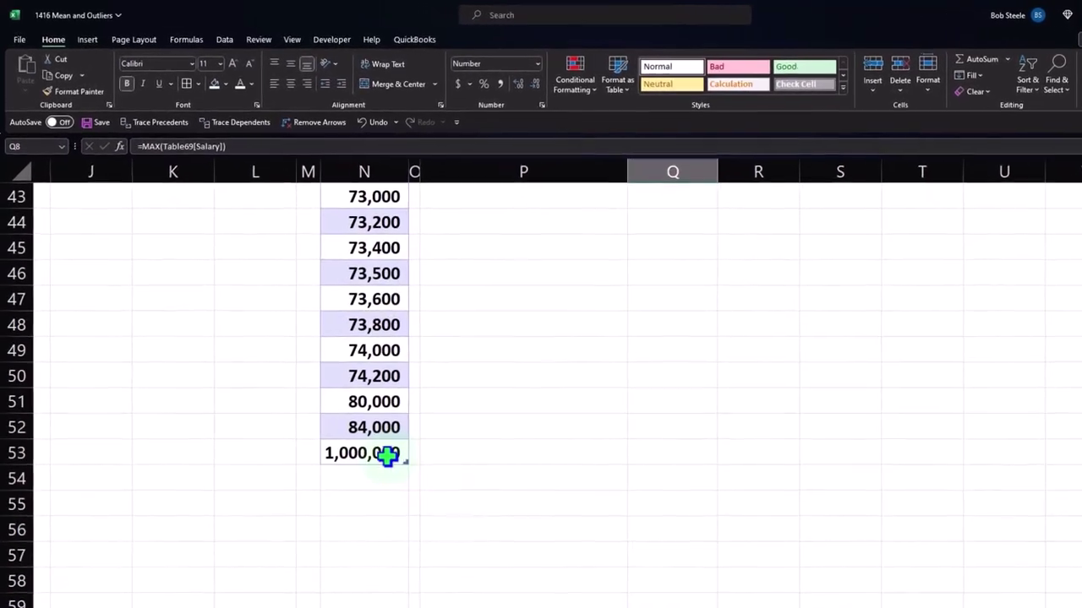
Step: Change N53 to 9,000,000 and compare Mean 243,200, Median 71,000, Max 9,000,000
{"action": "left_click", "coordinate": [350, 409]}
{"action": "type", "text": "9000000"}
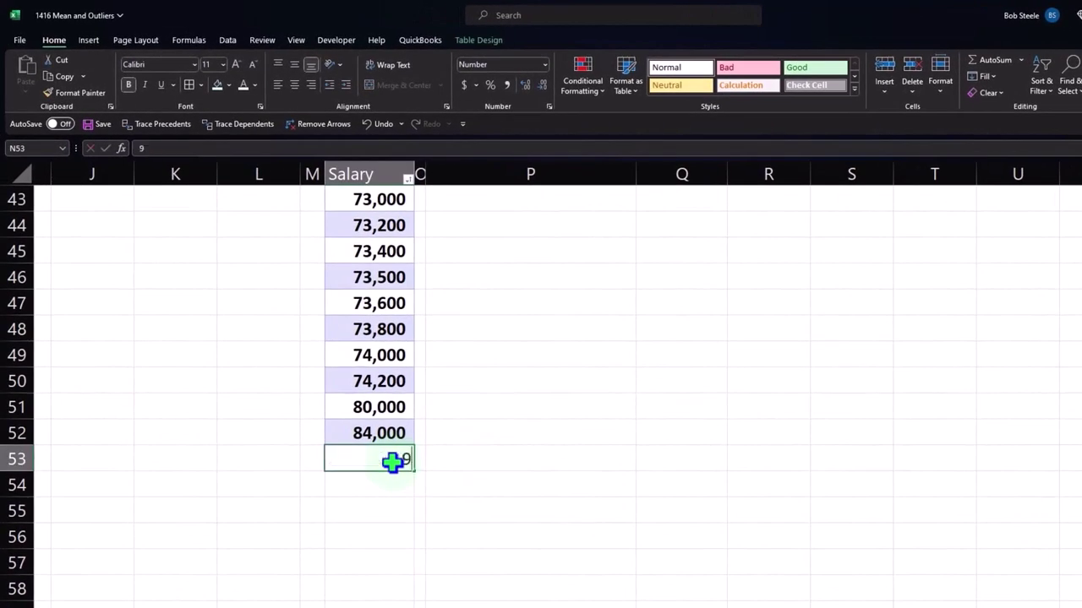
{"action": "key", "text": "Return"}
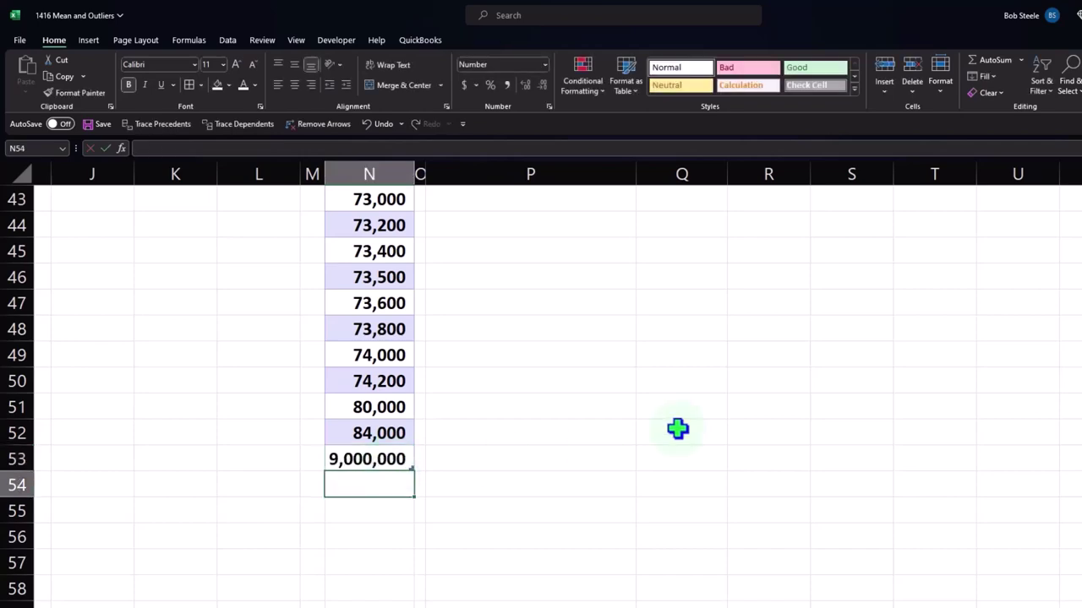
{"action": "scroll", "coordinate": [701, 425], "scroll_direction": "up", "scroll_amount": 14}
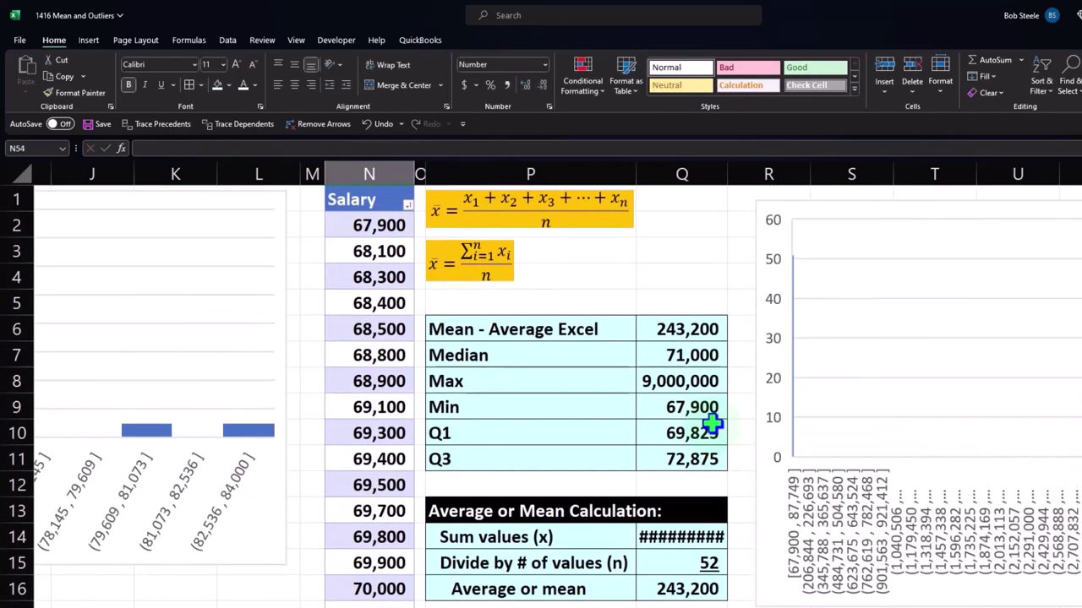
{"action": "left_click", "coordinate": [693, 321]}
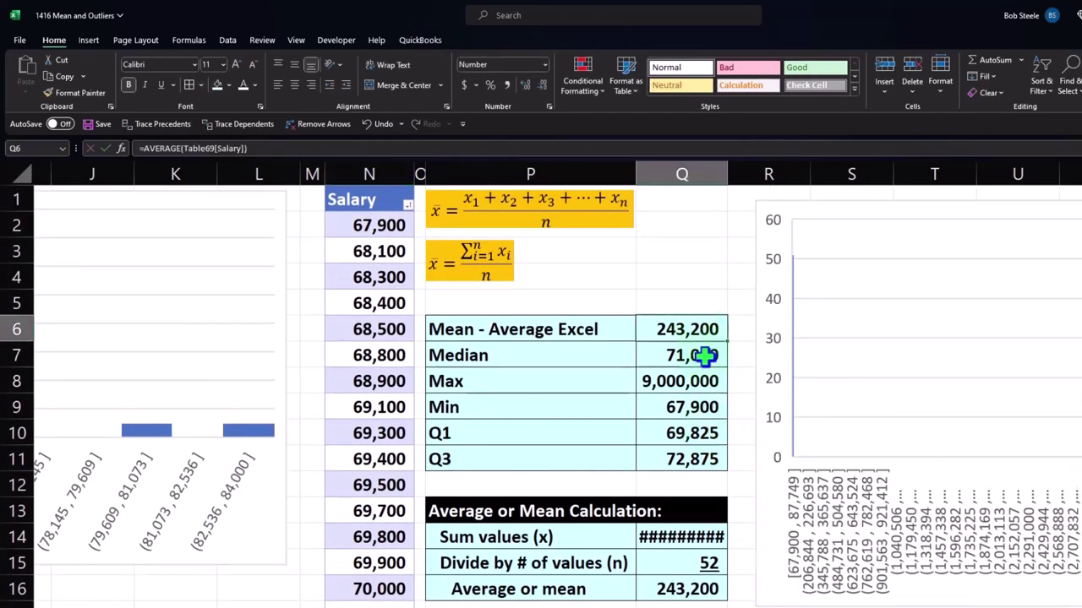
{"action": "scroll", "coordinate": [903, 583], "scroll_direction": "left", "scroll_amount": 1}
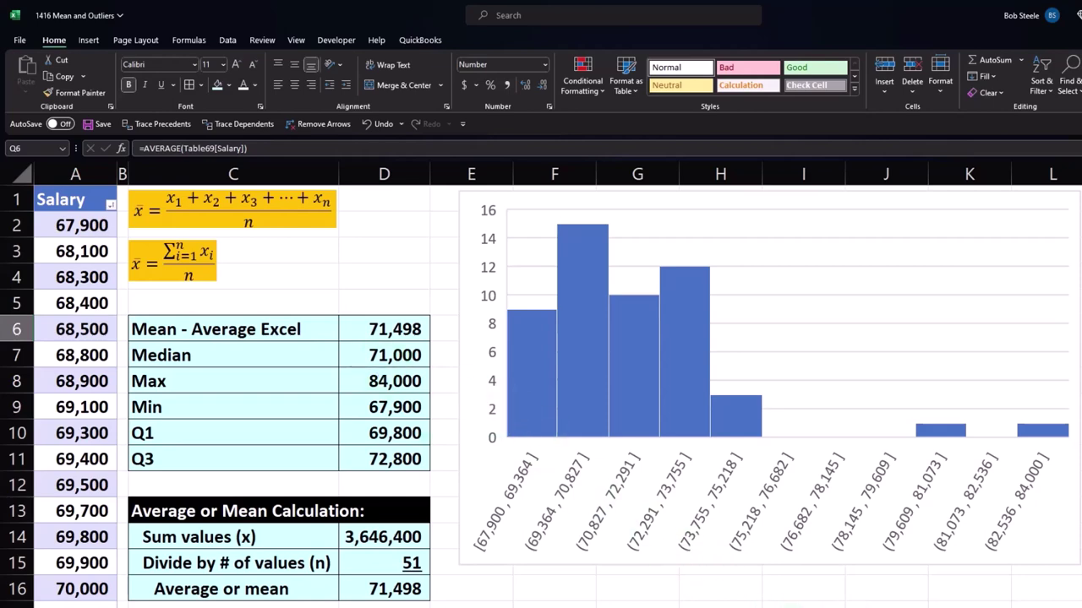
{"action": "scroll", "coordinate": [557, 386], "scroll_direction": "right", "scroll_amount": 10}
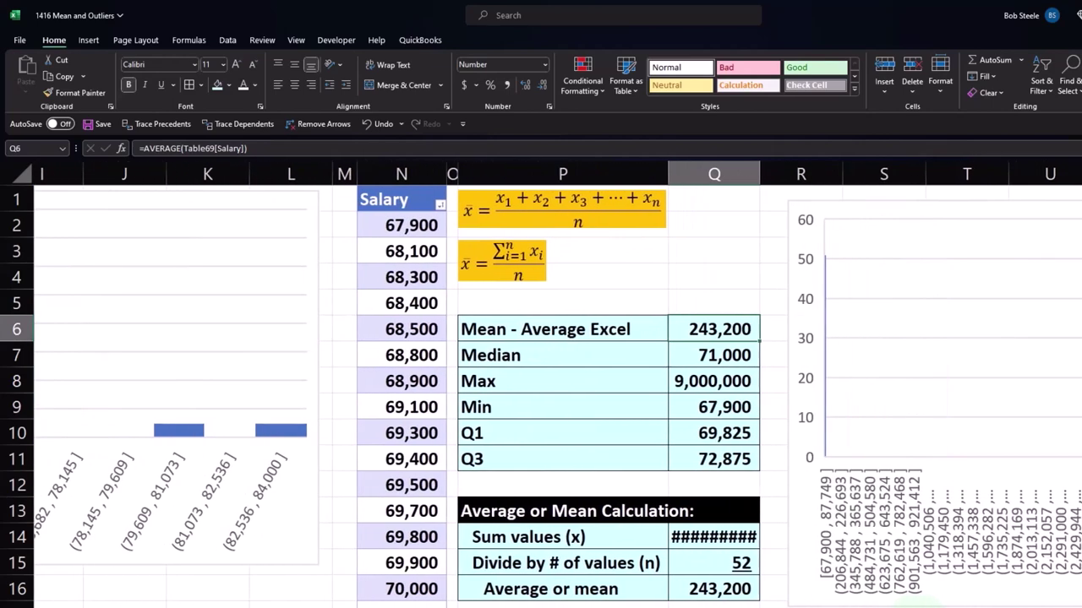
{"action": "scroll", "coordinate": [557, 385], "scroll_direction": "right", "scroll_amount": 3}
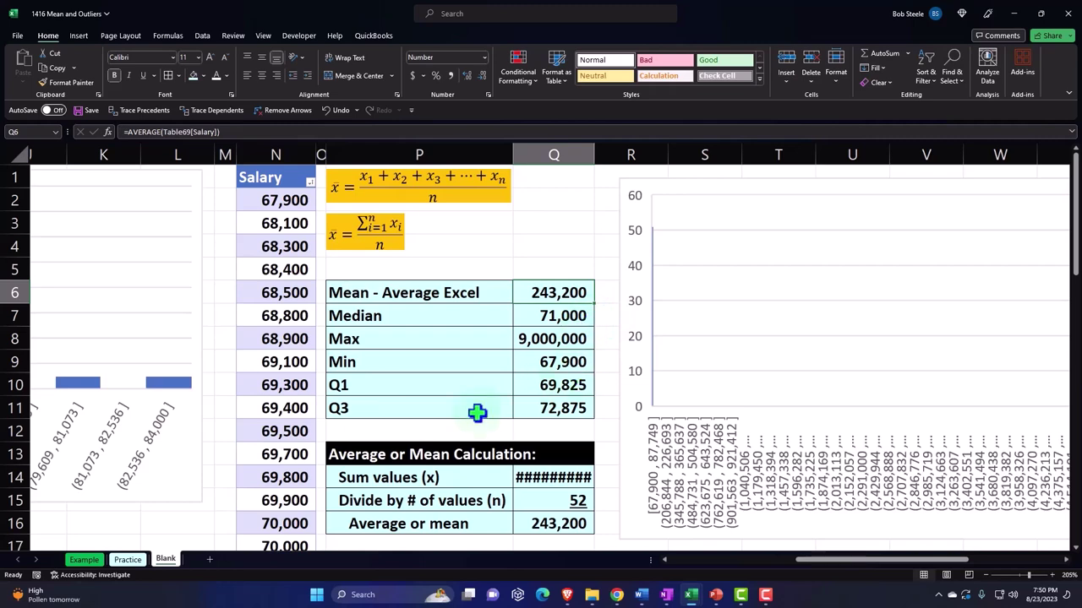
{"action": "scroll", "coordinate": [477, 411], "scroll_direction": "down", "scroll_amount": 14}
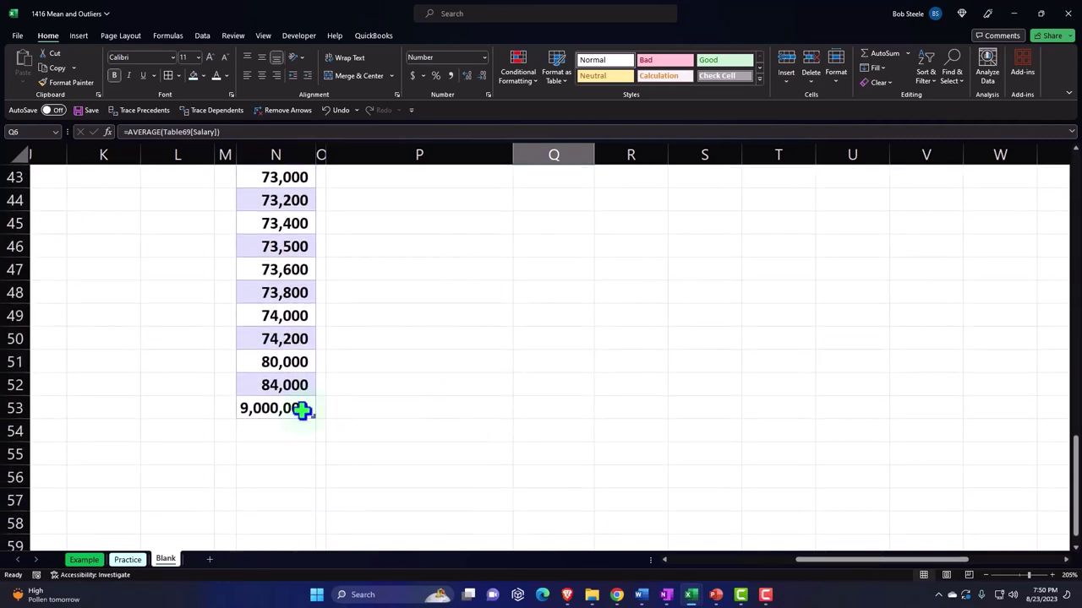
Step: Restore N53 to 1,000,000 and check the Mean is back at 89,354
{"action": "left_click", "coordinate": [303, 411]}
{"action": "type", "text": "1000000"}
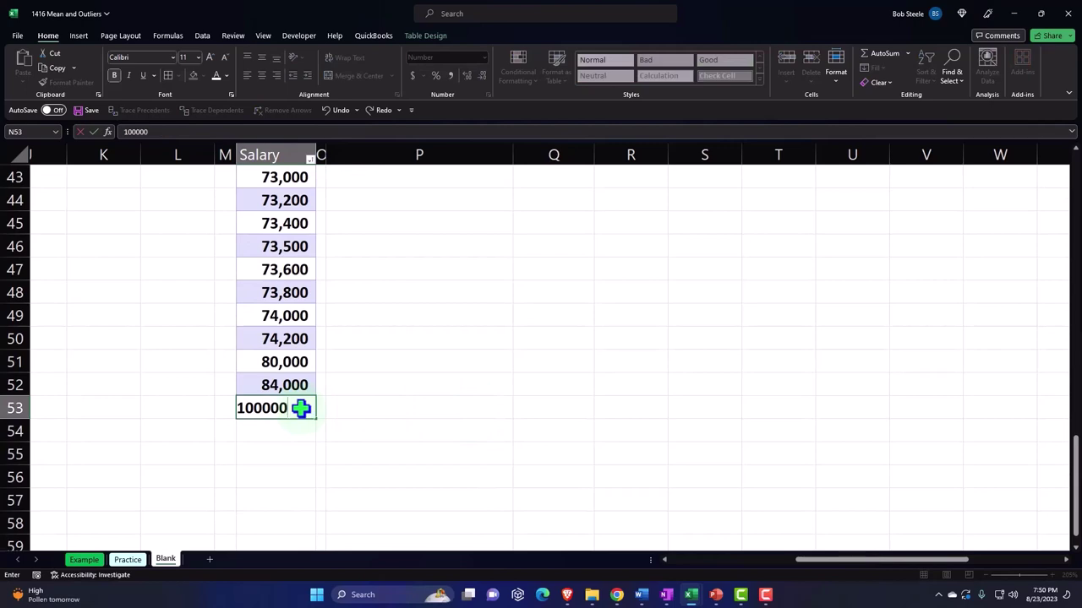
{"action": "key", "text": "Return"}
{"action": "scroll", "coordinate": [450, 400], "scroll_direction": "up", "scroll_amount": 14}
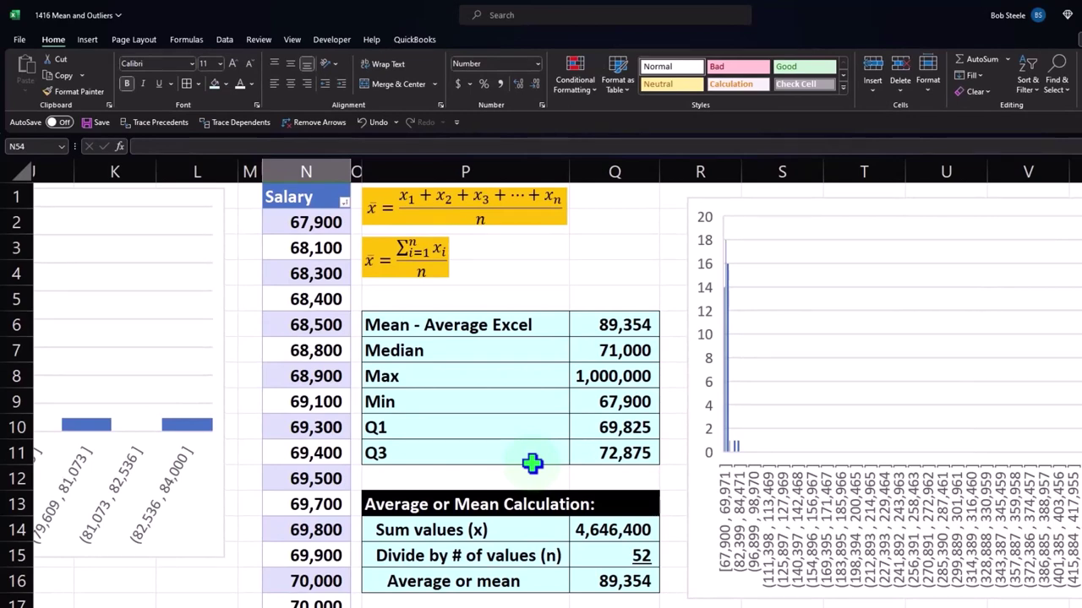
{"action": "left_click", "coordinate": [617, 336]}
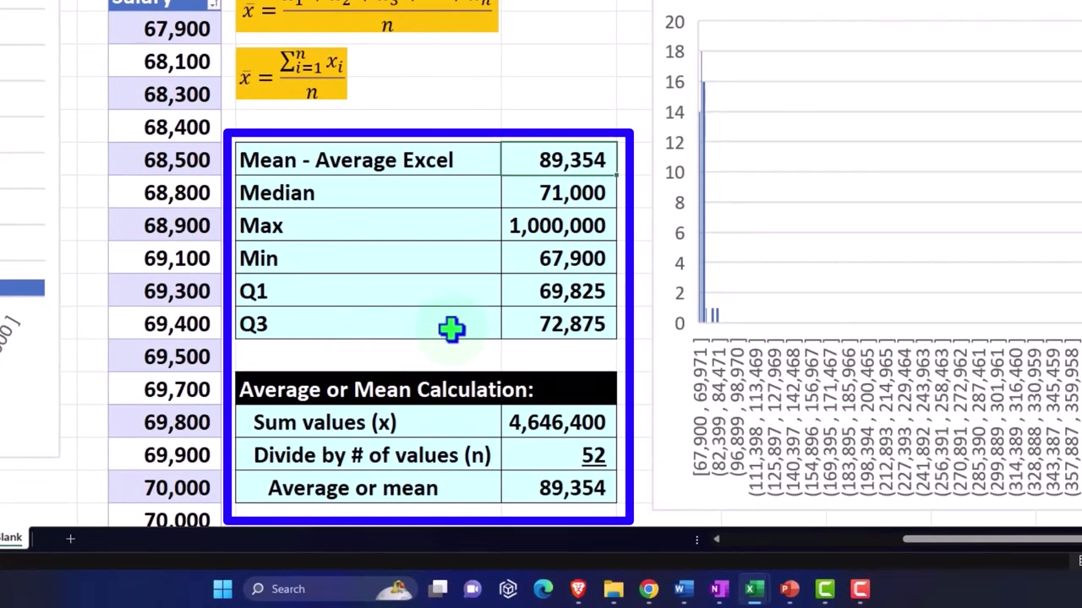
{"action": "left_click", "coordinate": [585, 225]}
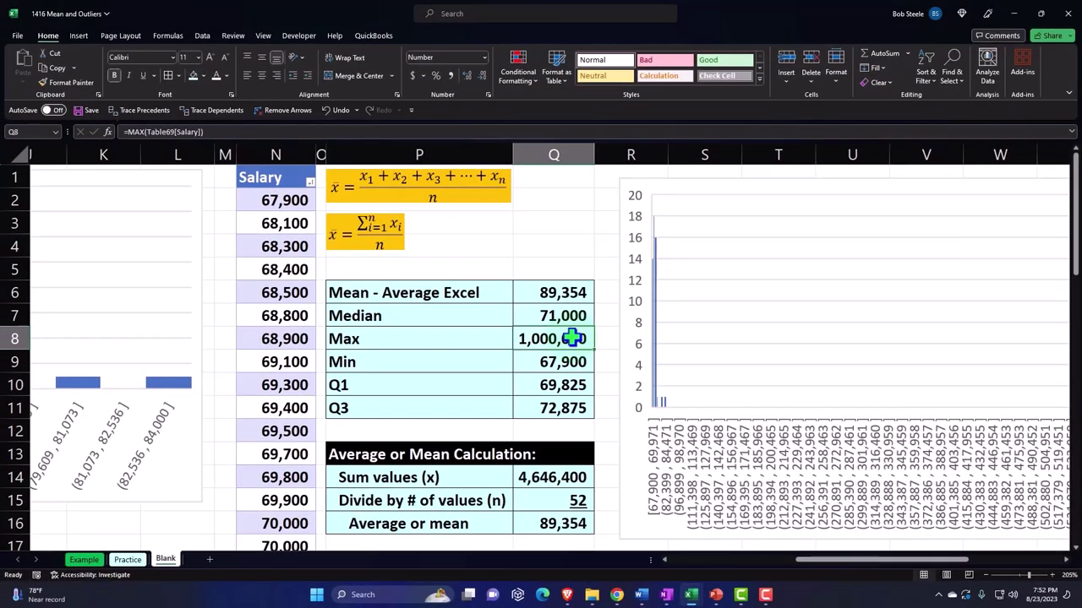
{"action": "left_click", "coordinate": [570, 311]}
{"action": "mouse_move", "coordinate": [507, 321]}
{"action": "left_mouse_down"}
{"action": "mouse_move", "coordinate": [558, 291]}
{"action": "mouse_move", "coordinate": [610, 311]}
{"action": "mouse_move", "coordinate": [533, 291]}
{"action": "left_mouse_up"}
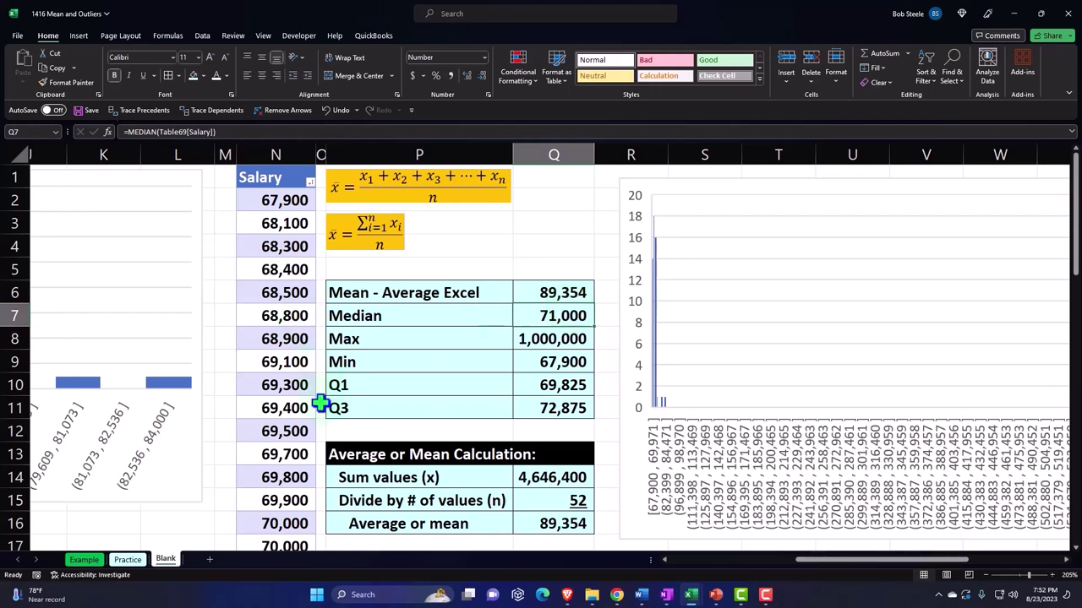
{"action": "scroll", "coordinate": [322, 435], "scroll_direction": "down", "scroll_amount": 13}
{"action": "left_click", "coordinate": [309, 479]}
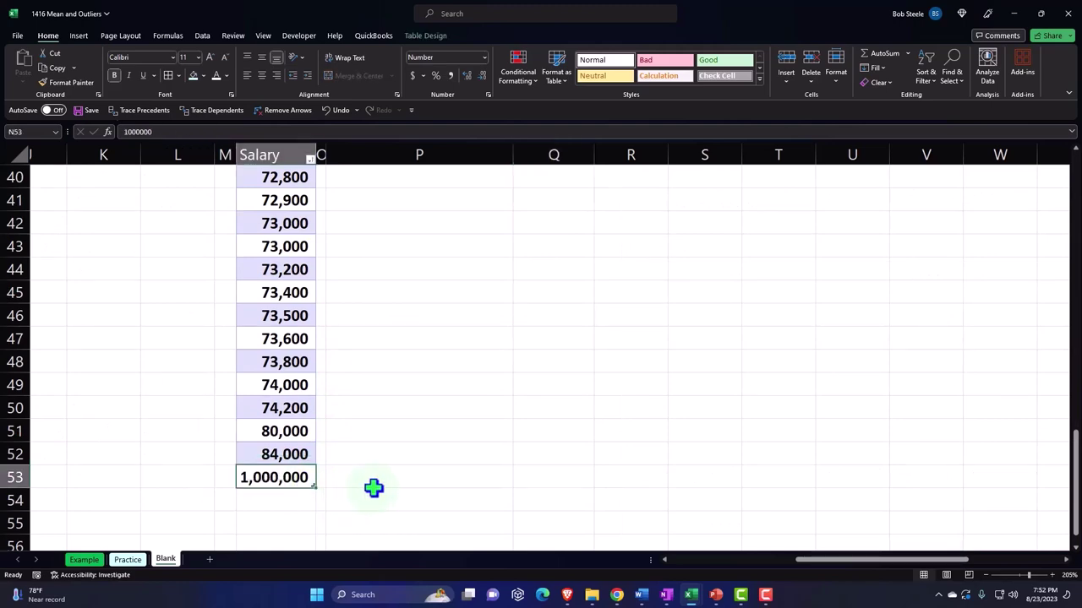
{"action": "scroll", "coordinate": [374, 487], "scroll_direction": "up", "scroll_amount": 13}
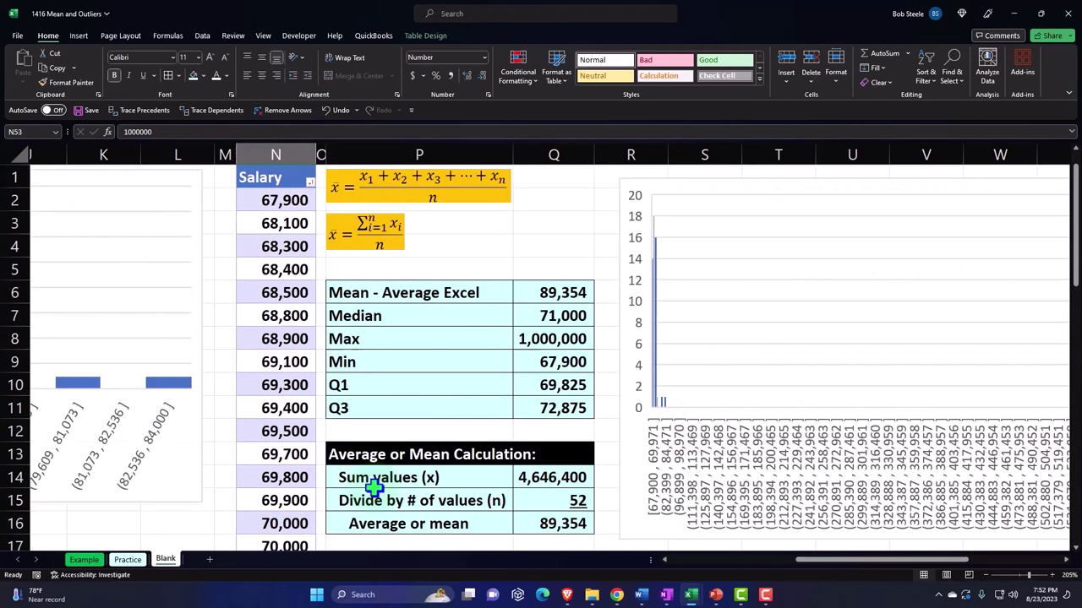